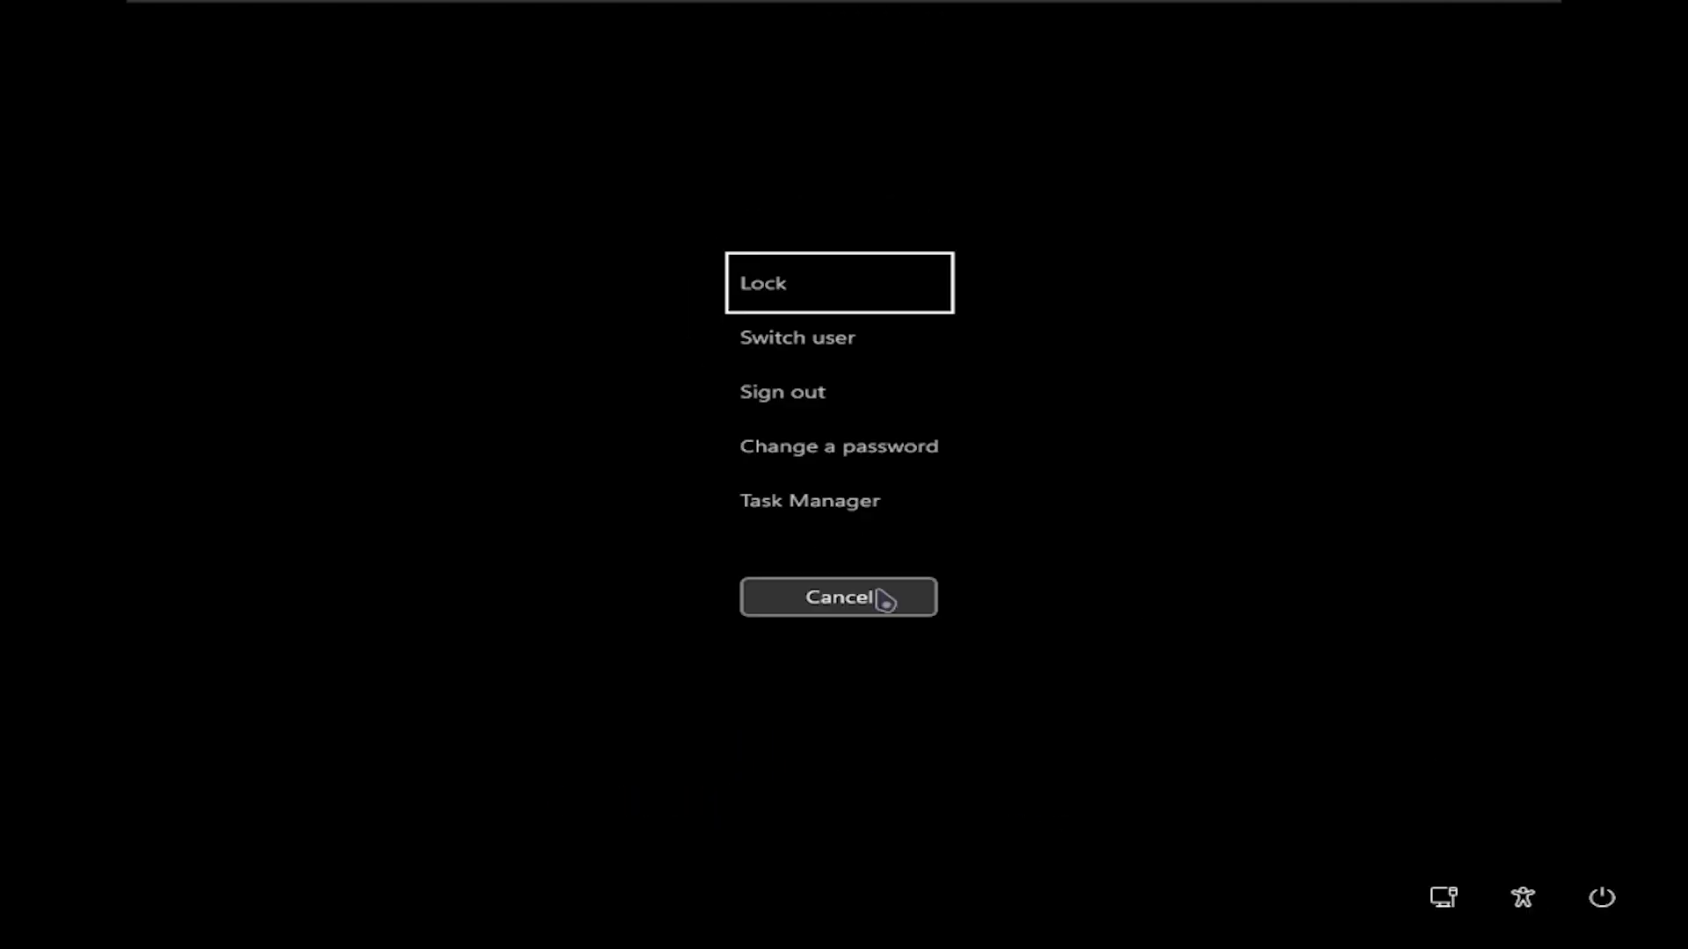
# - Cancel the security options screen and return to the desktop
pyautogui.click(879, 598)
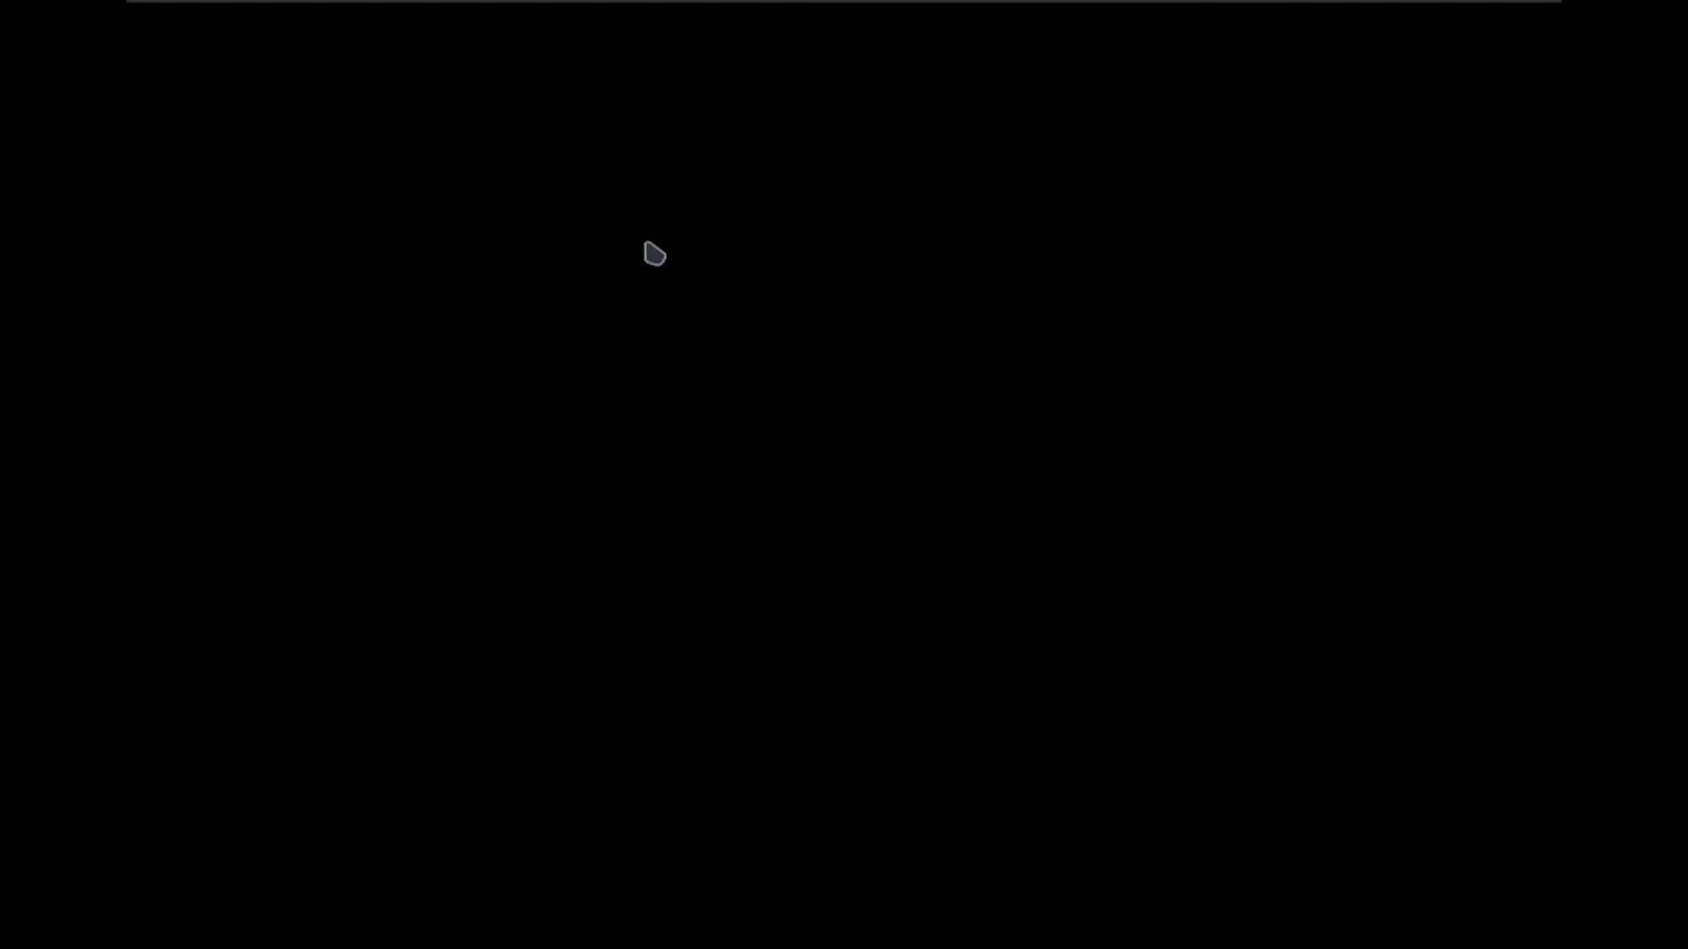
pyautogui.hotkey('ctrl', 'alt')
pyautogui.click(598, 145)
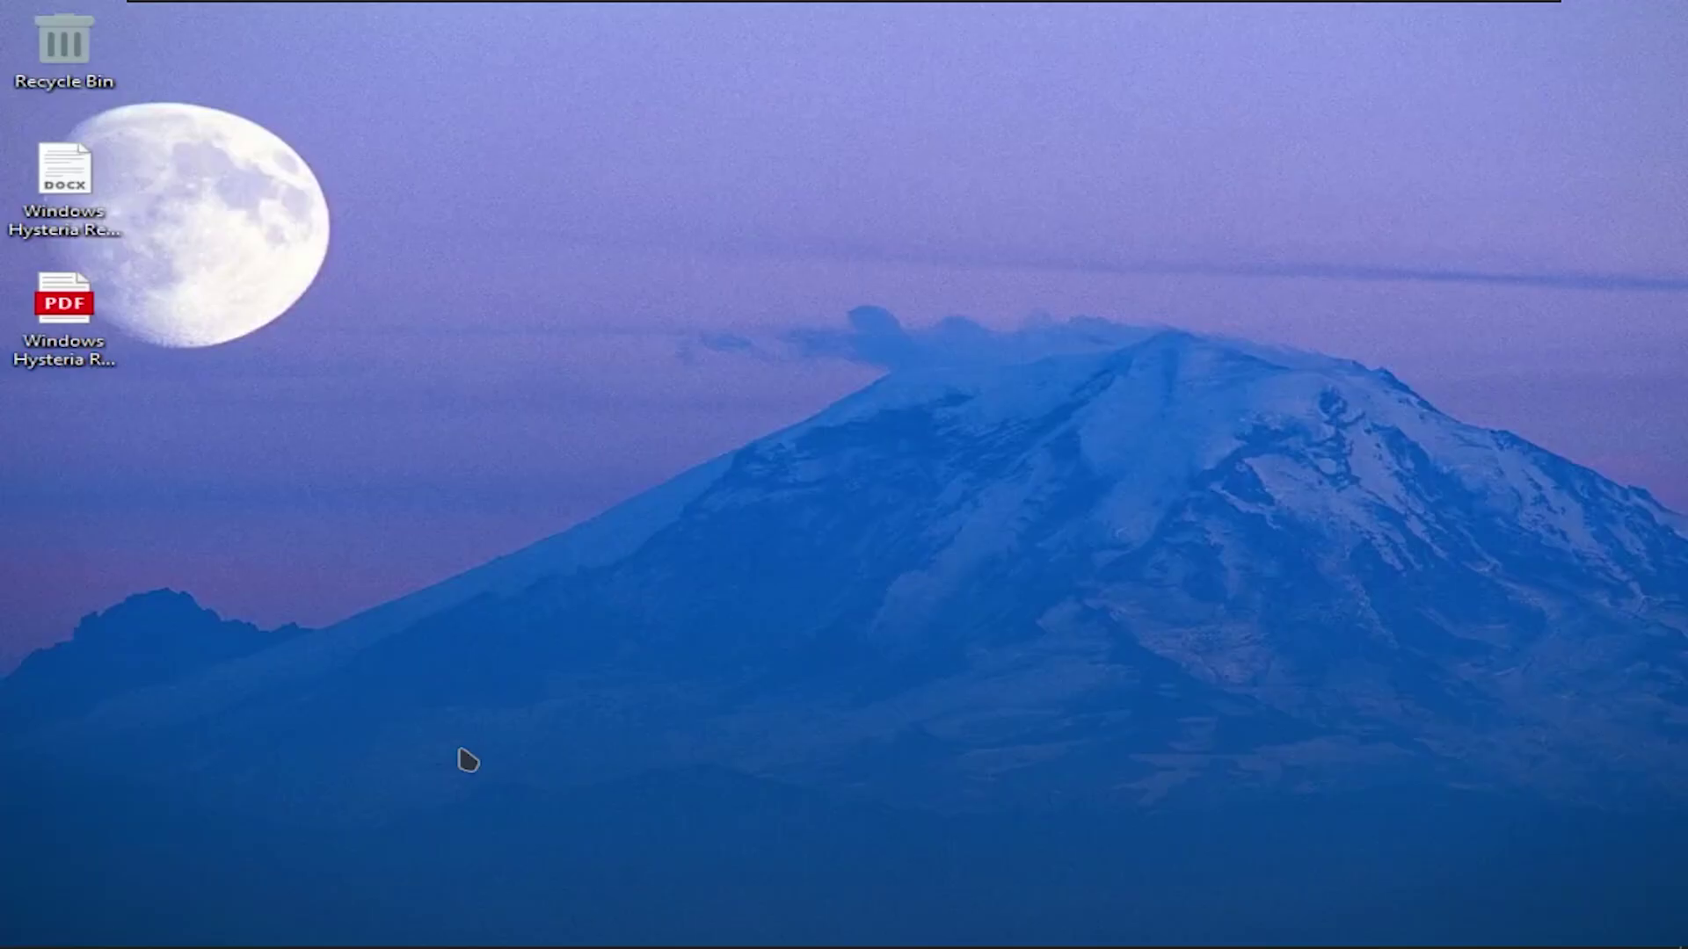
pyautogui.press('super+r')
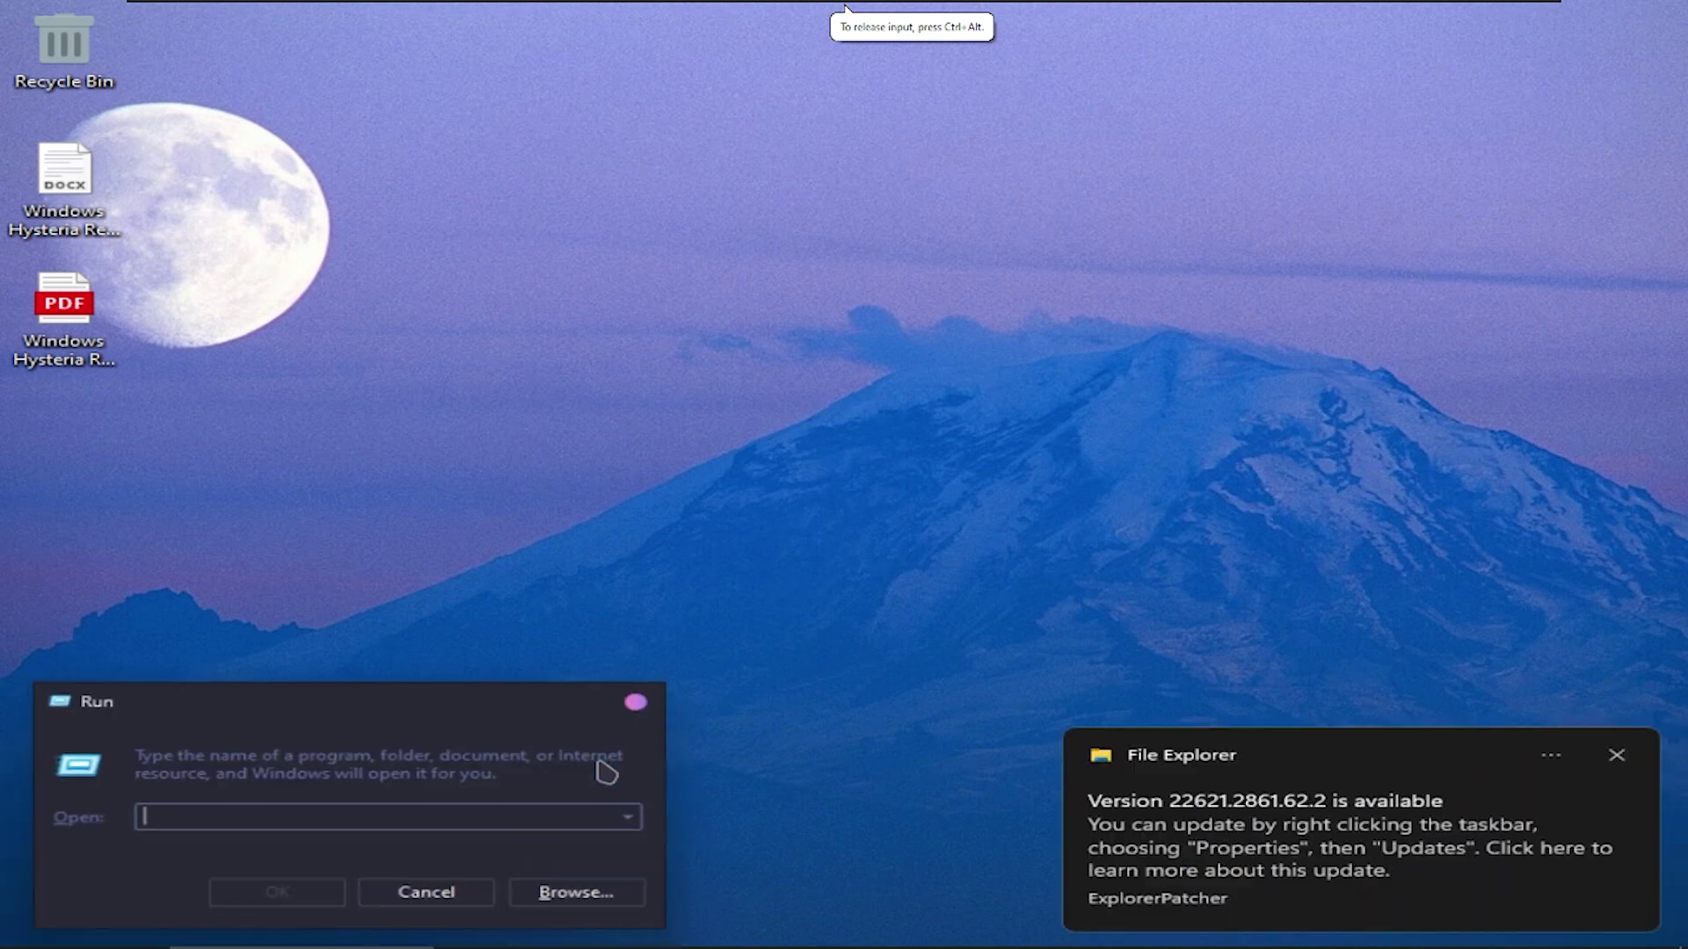
pyautogui.press('super')
pyautogui.press('Escape')
pyautogui.press('Escape')
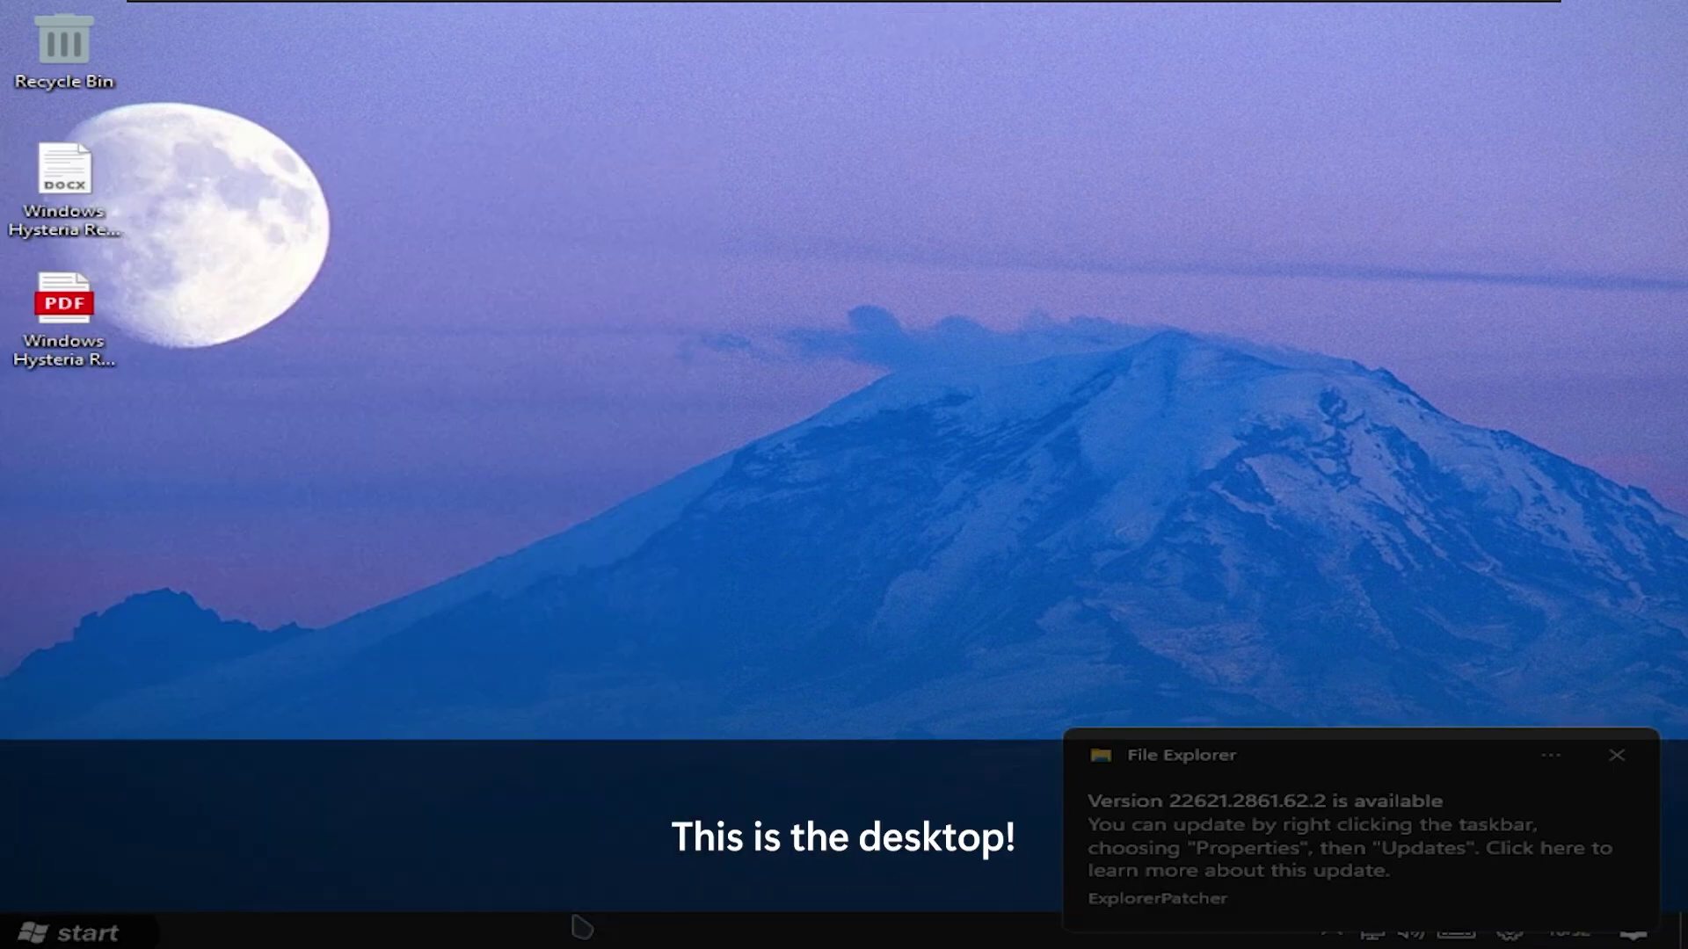
# - Turn off automatic hiding of the taskbar in the ExplorerPatcher properties and close the properties window
pyautogui.rightClick(577, 928)
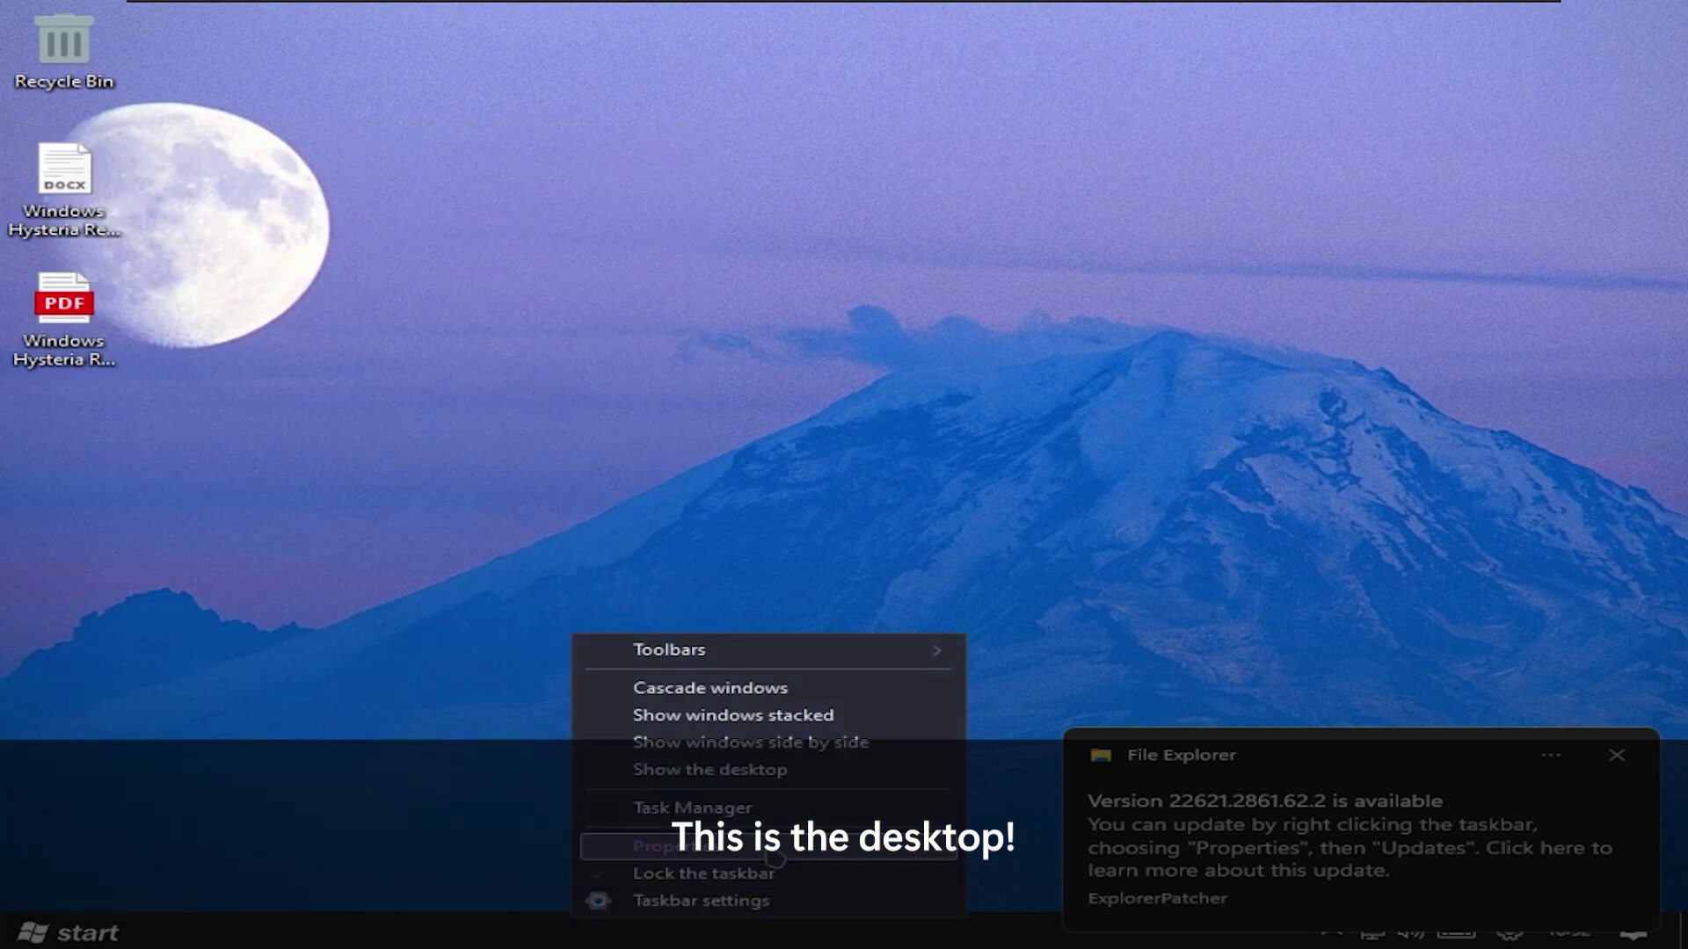
pyautogui.click(774, 857)
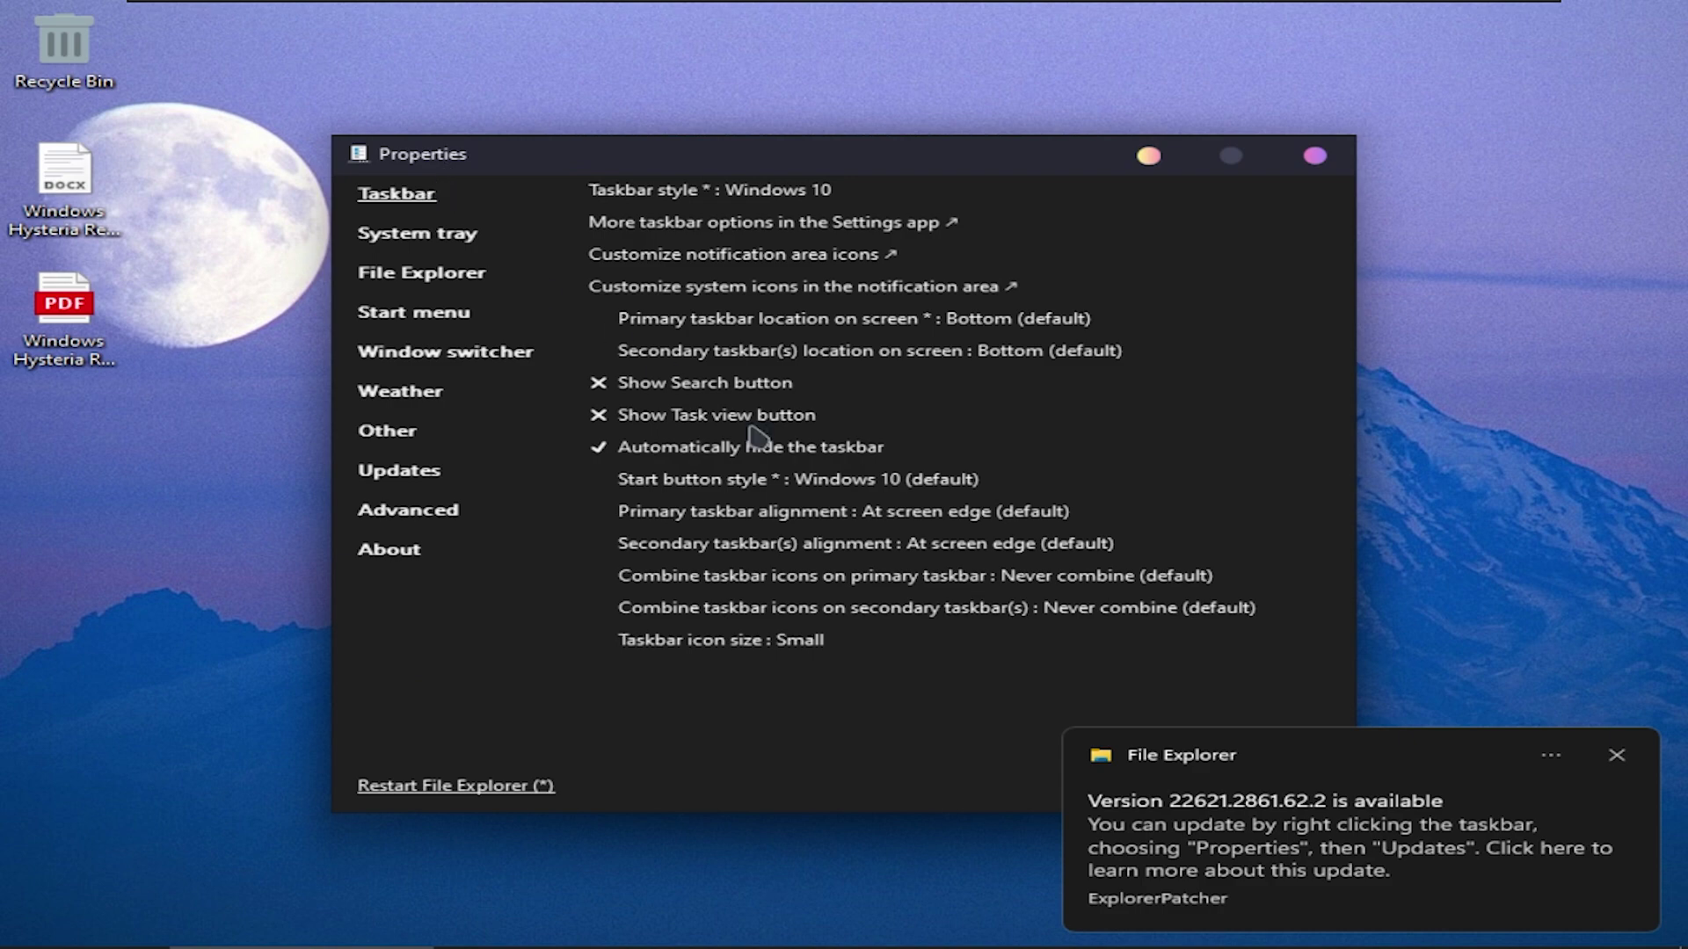
pyautogui.click(859, 449)
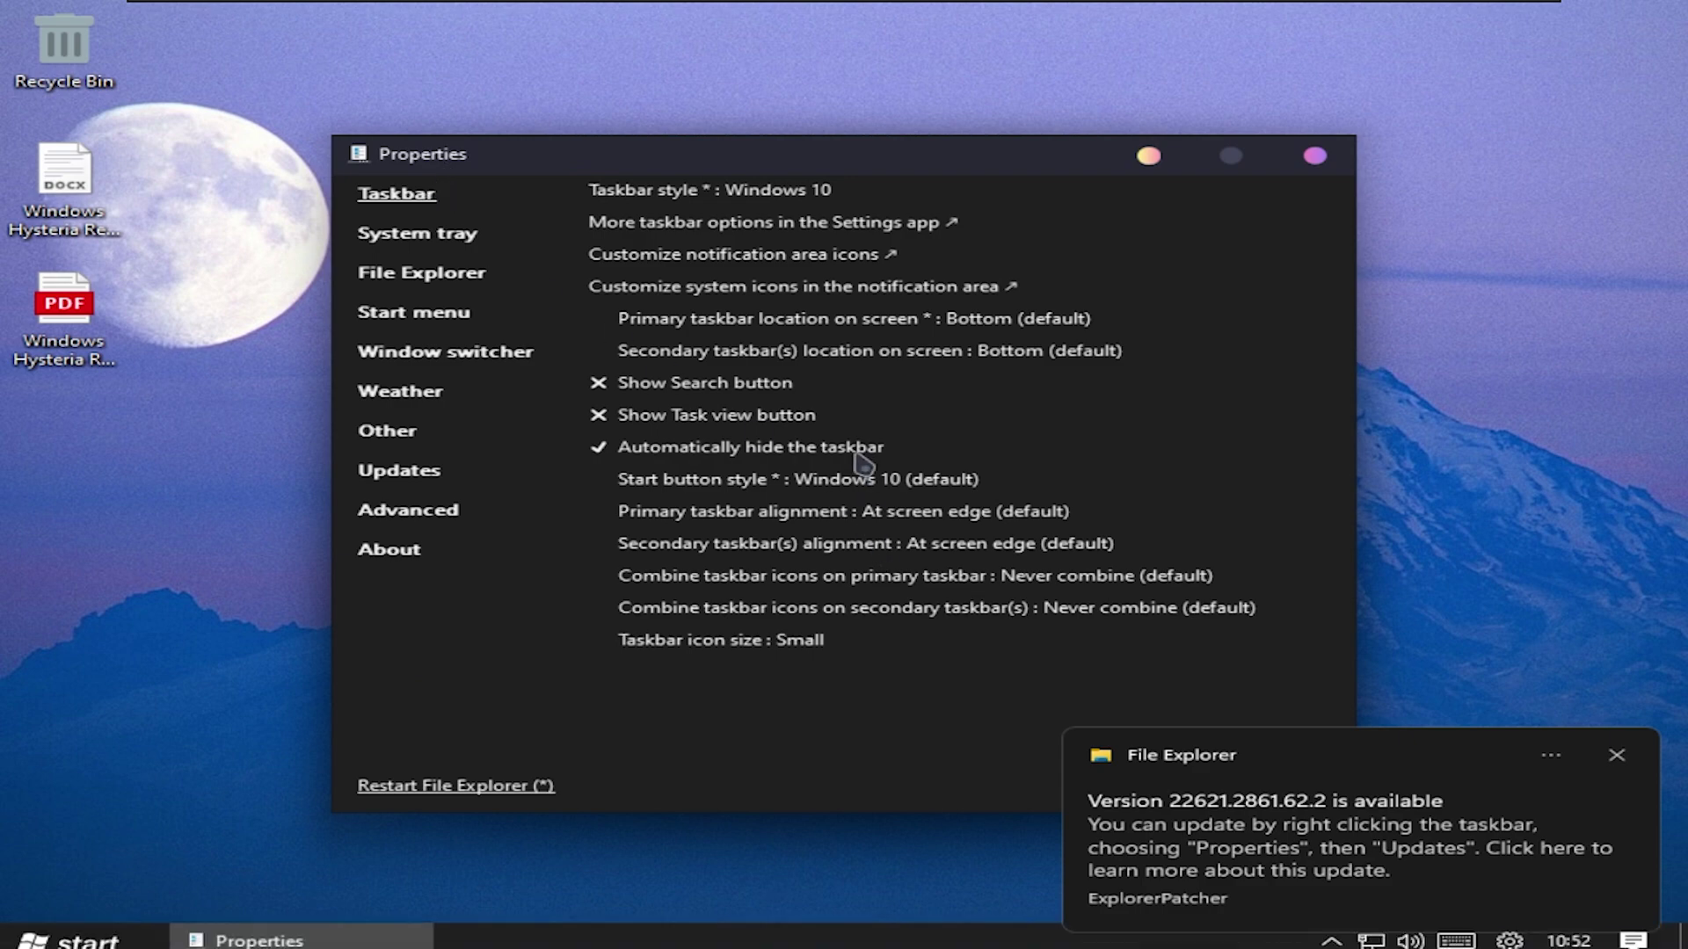
pyautogui.hotkey('alt', 'F4')
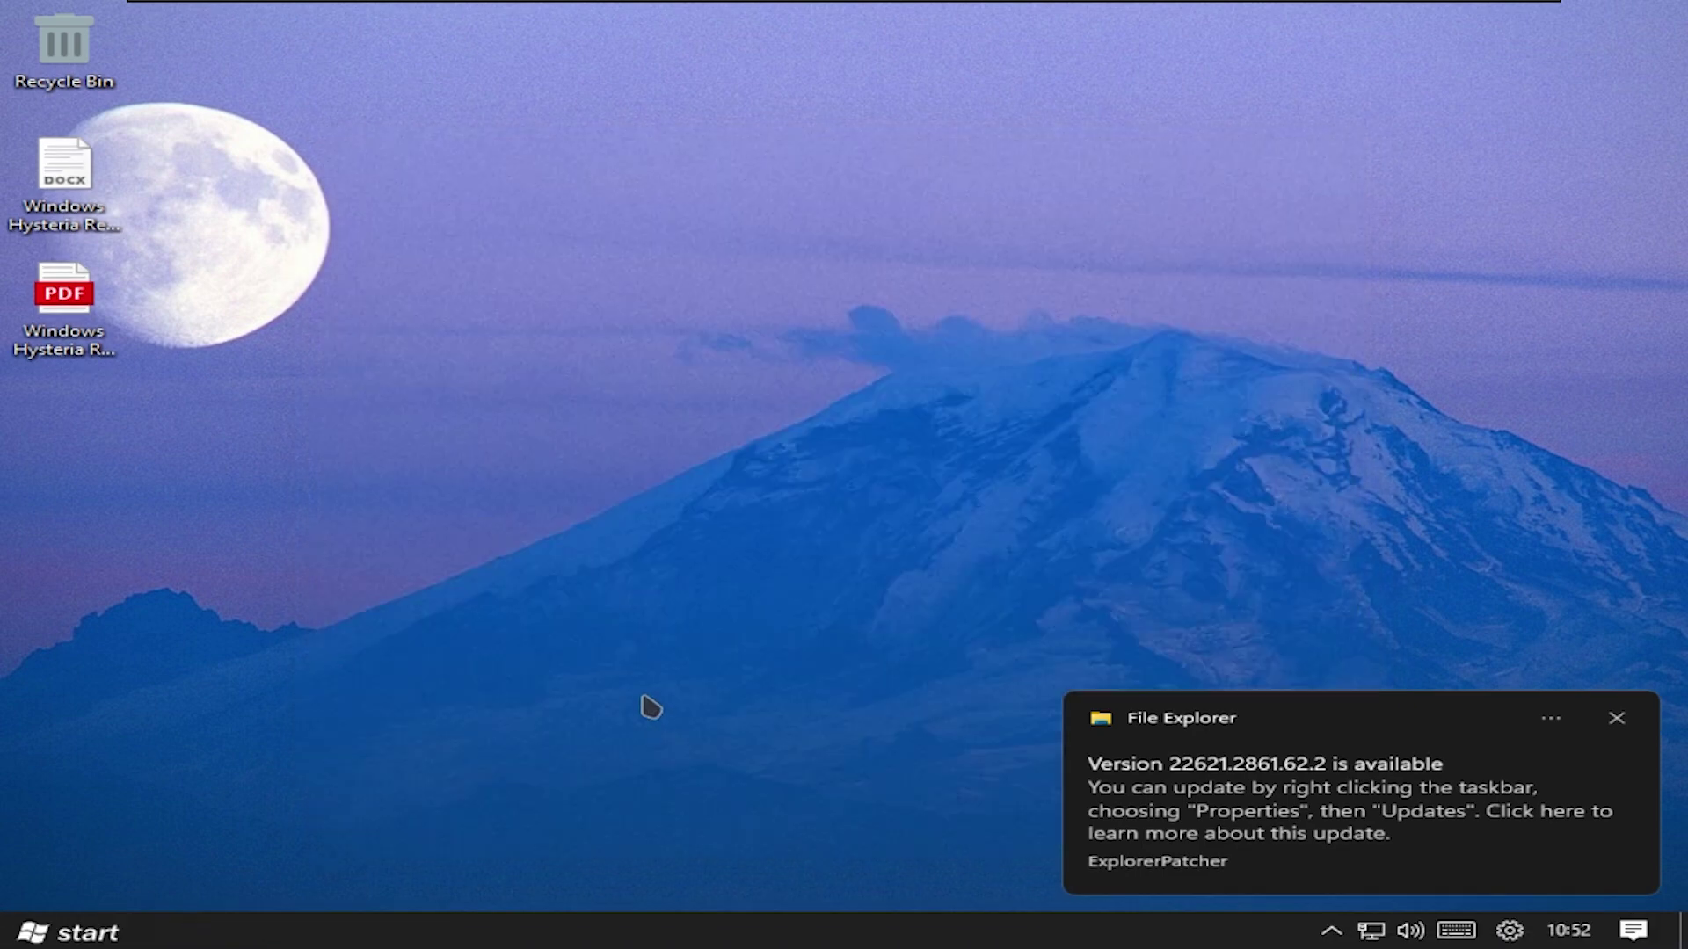
# - Mount the VMware Tools disc in the virtual machine, run D:\setup64 and allow the installer to make changes
pyautogui.moveTo(448, 5)
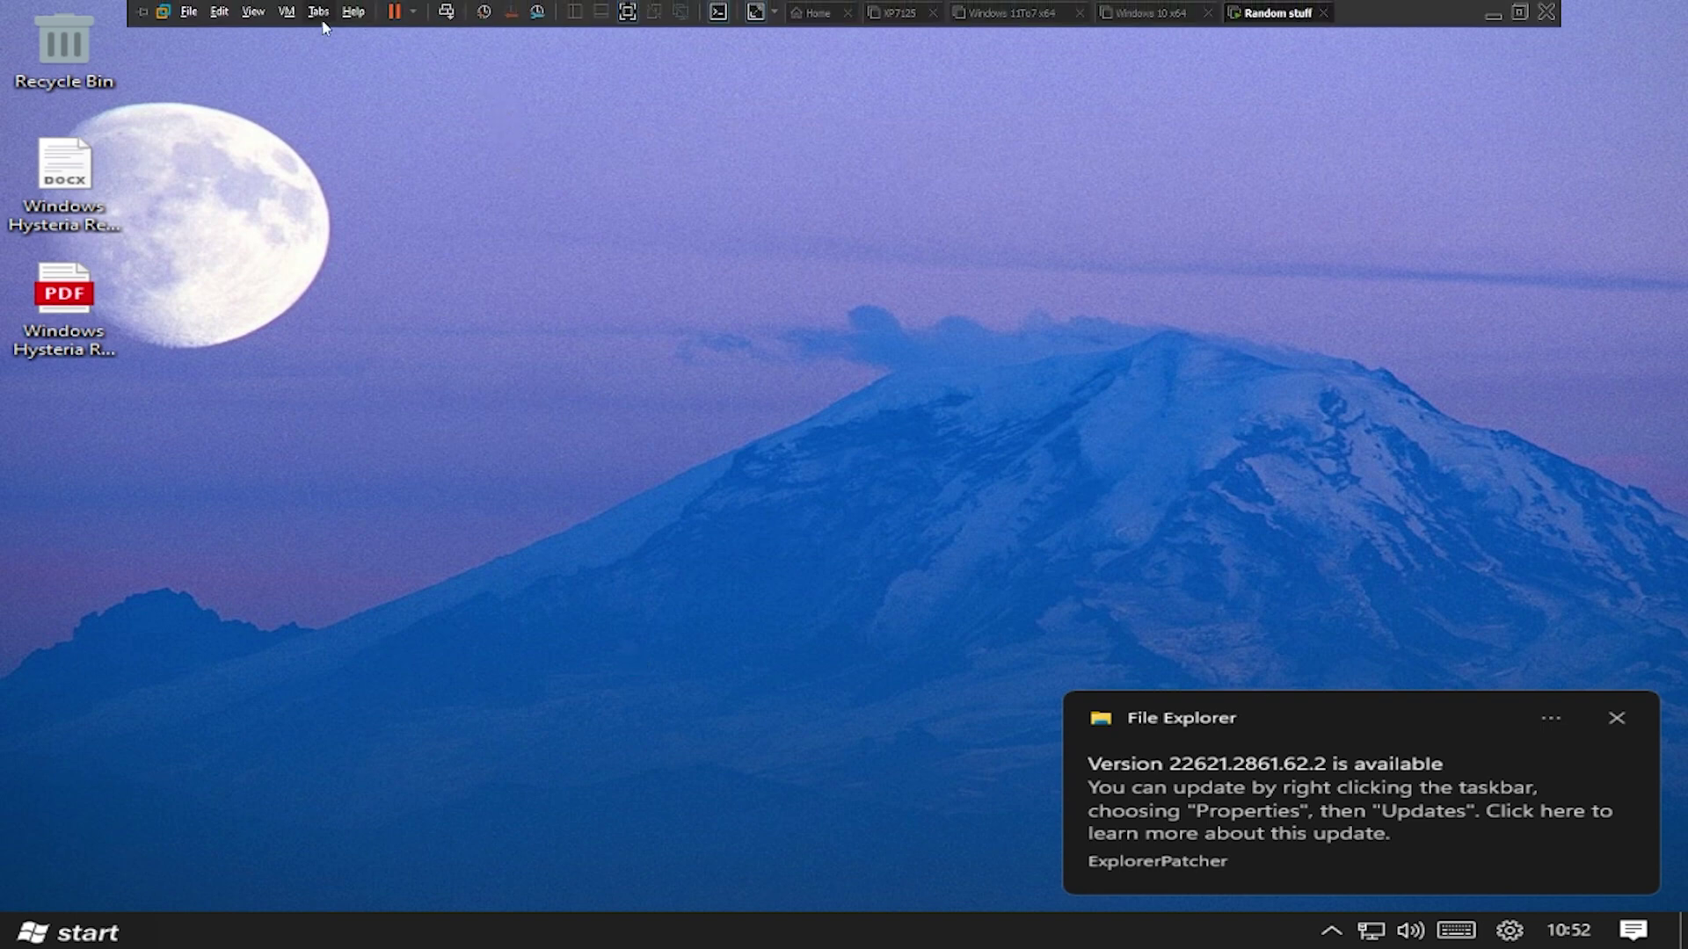
pyautogui.click(286, 12)
pyautogui.click(329, 218)
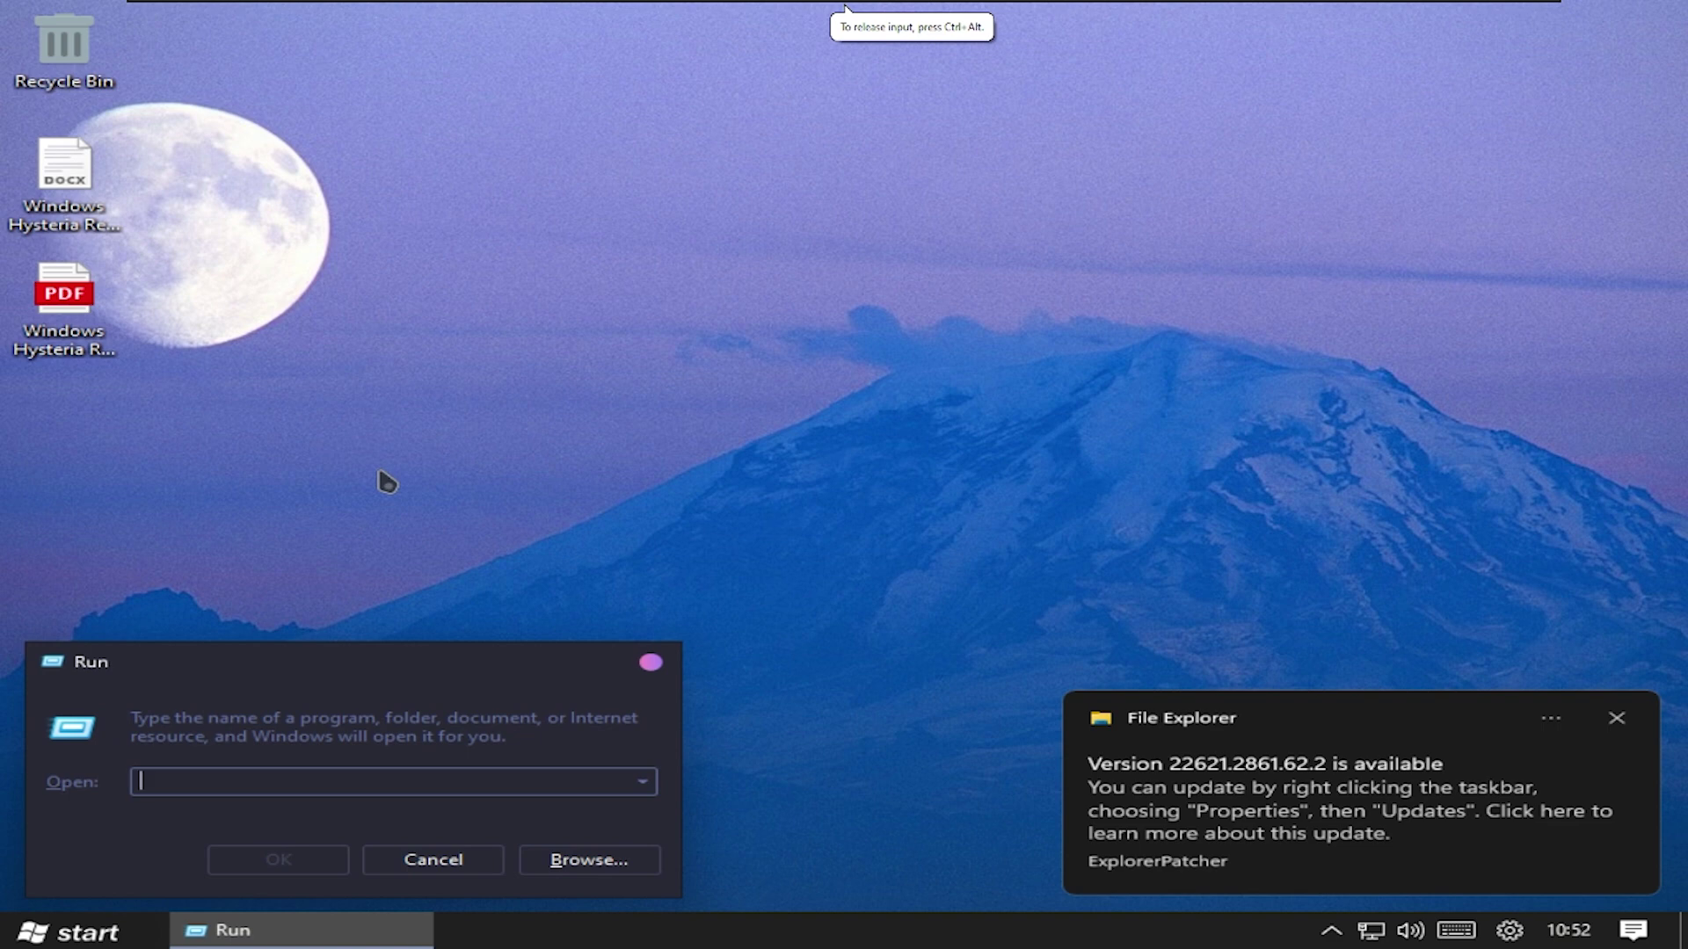
pyautogui.write('D:\\setup64')
pyautogui.press('Return')
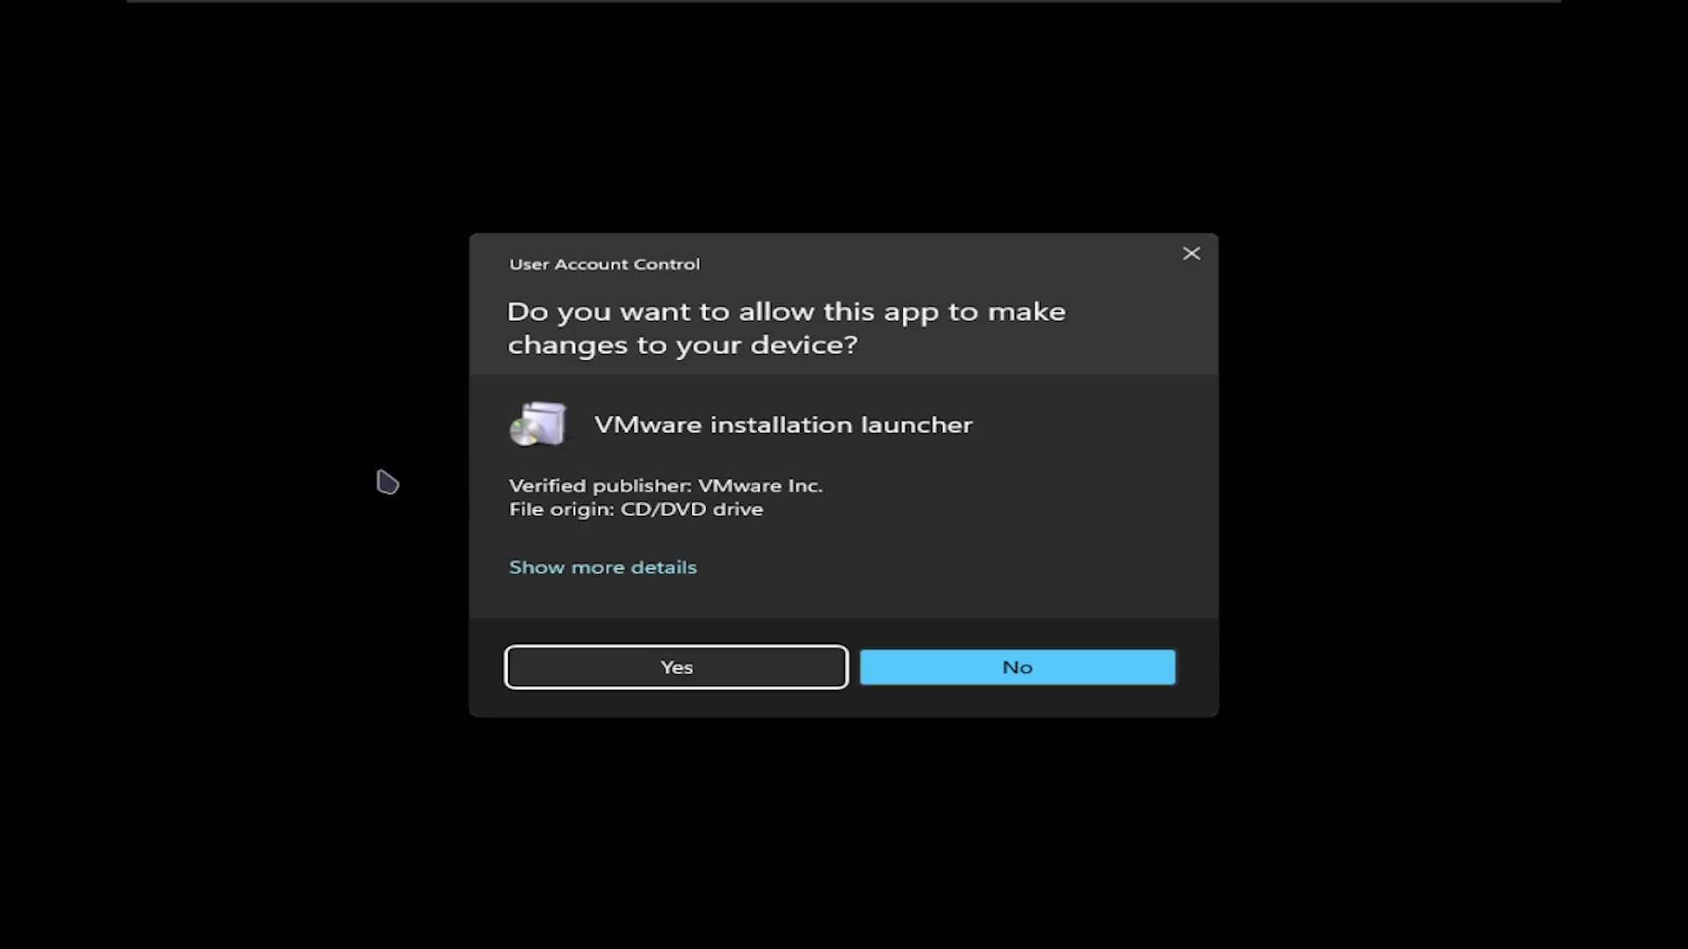
pyautogui.press('Return')
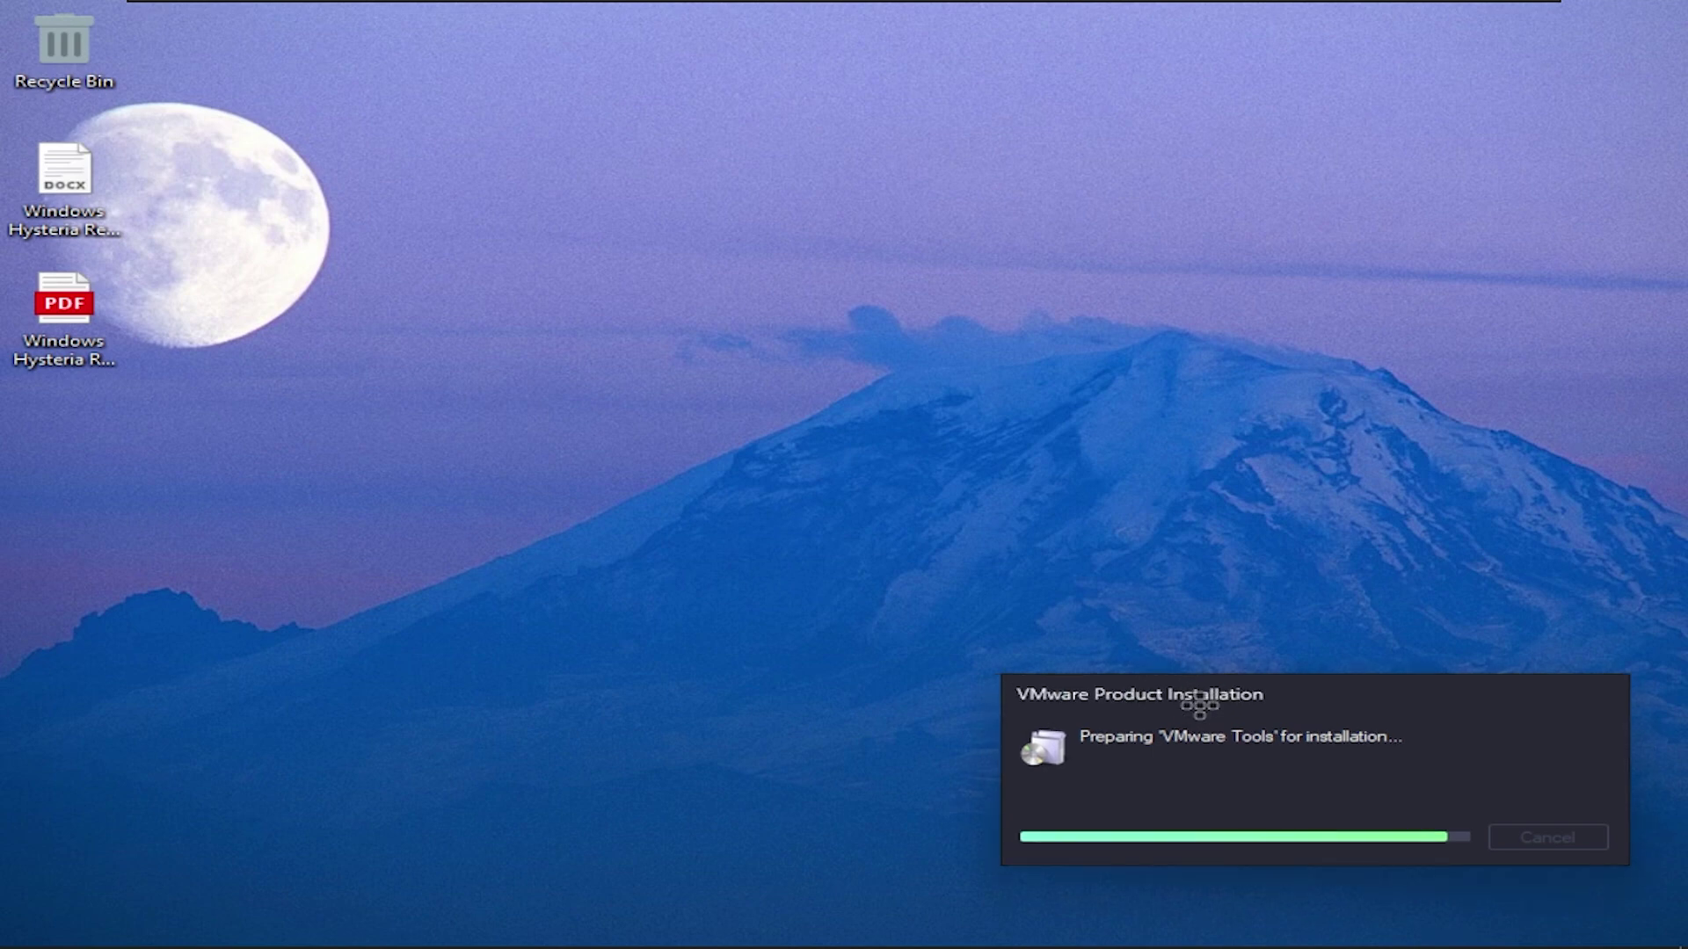
pyautogui.press('super+r')
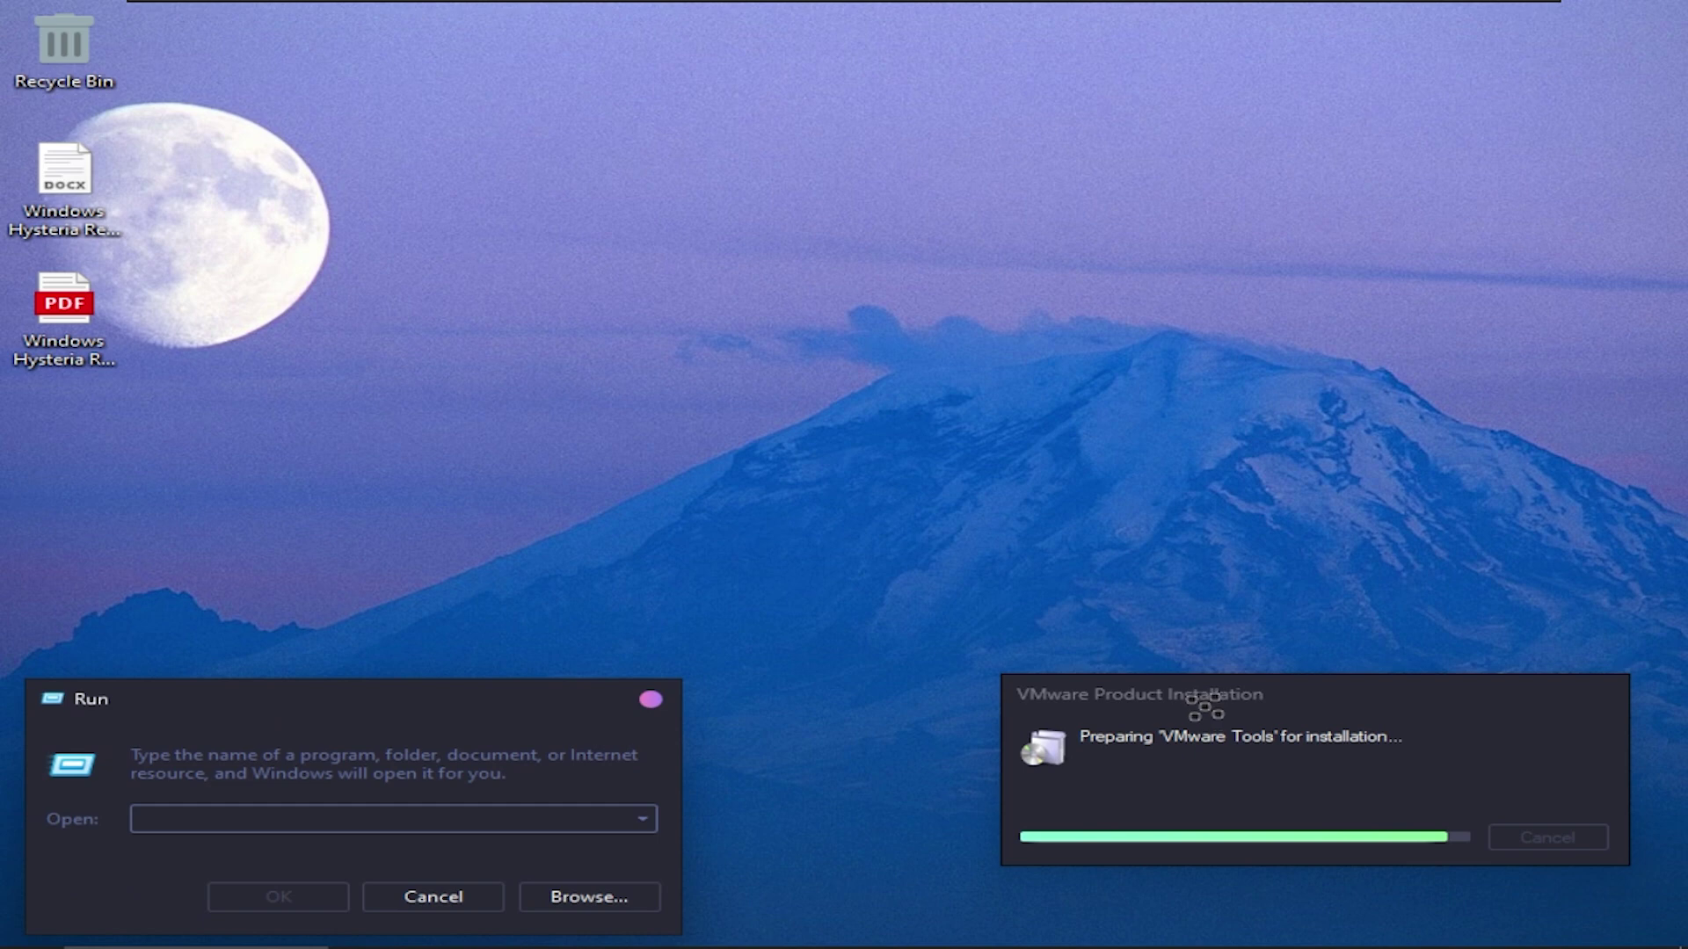
pyautogui.press('Escape')
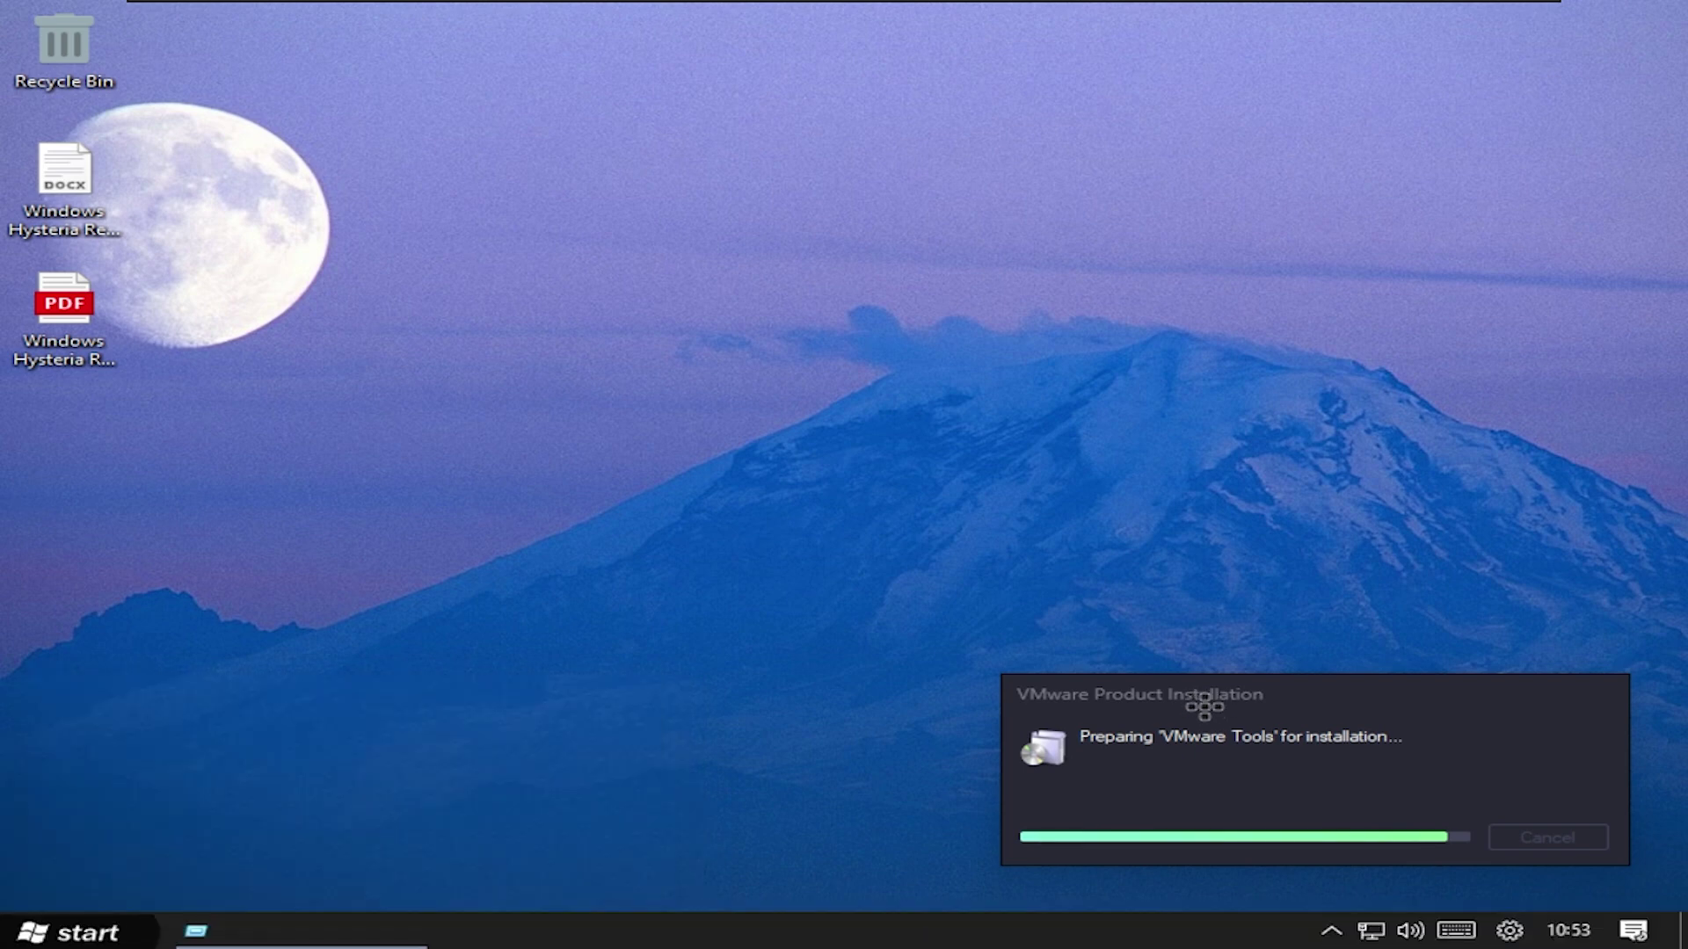
pyautogui.press('super')
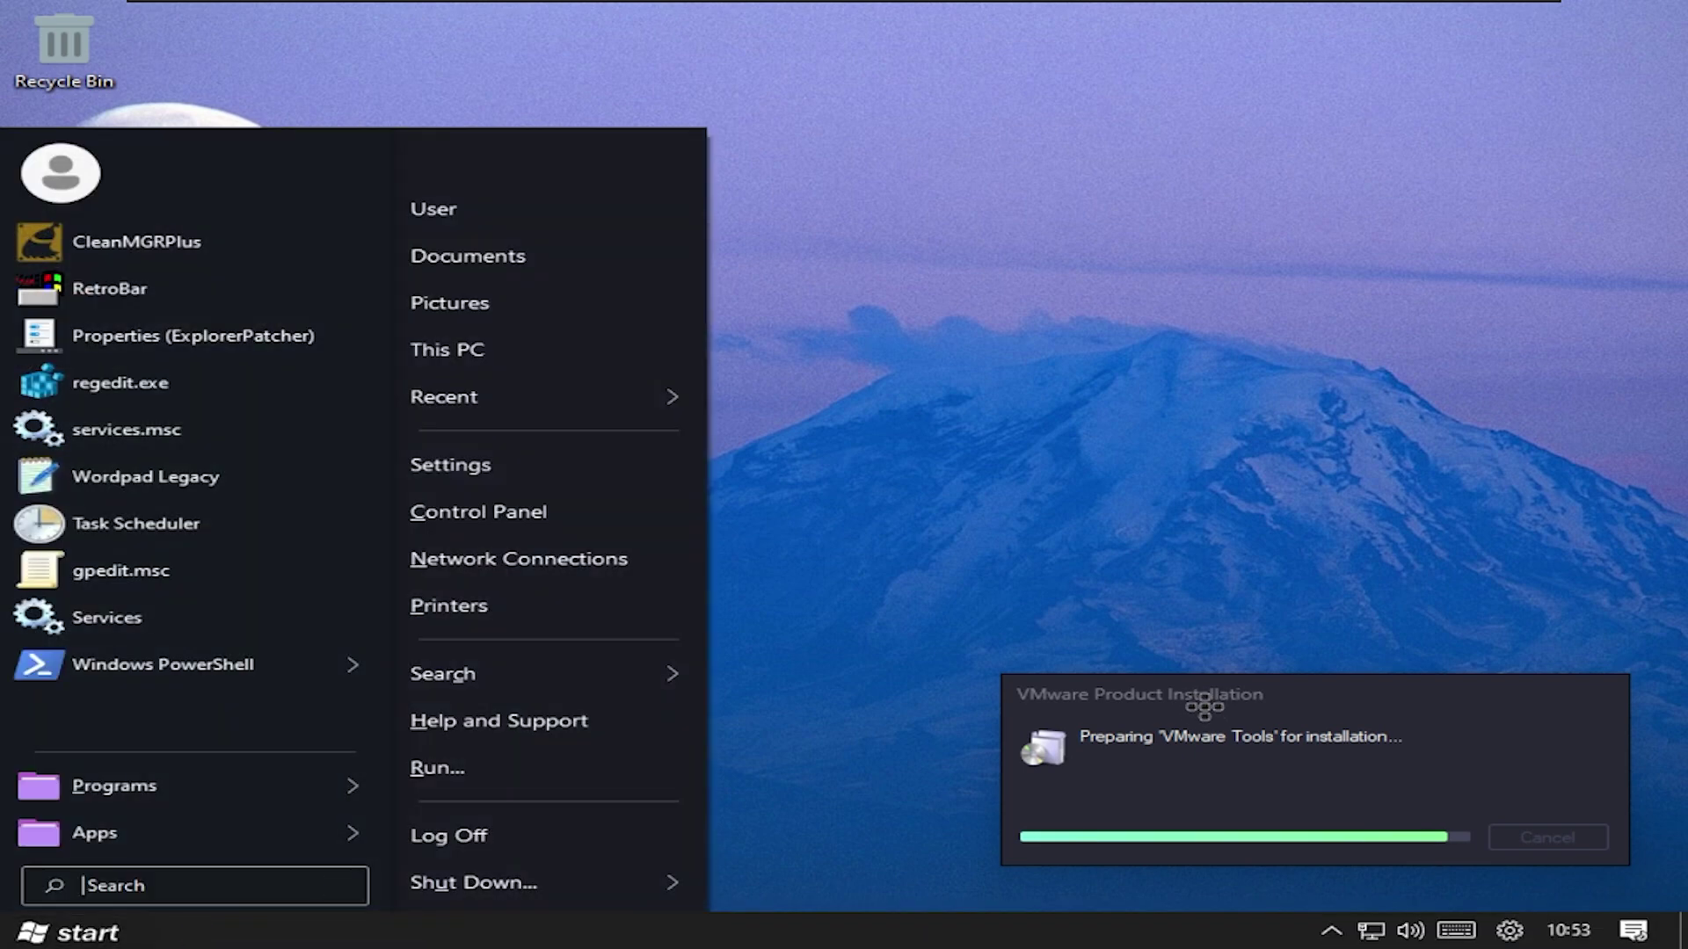
pyautogui.press('super')
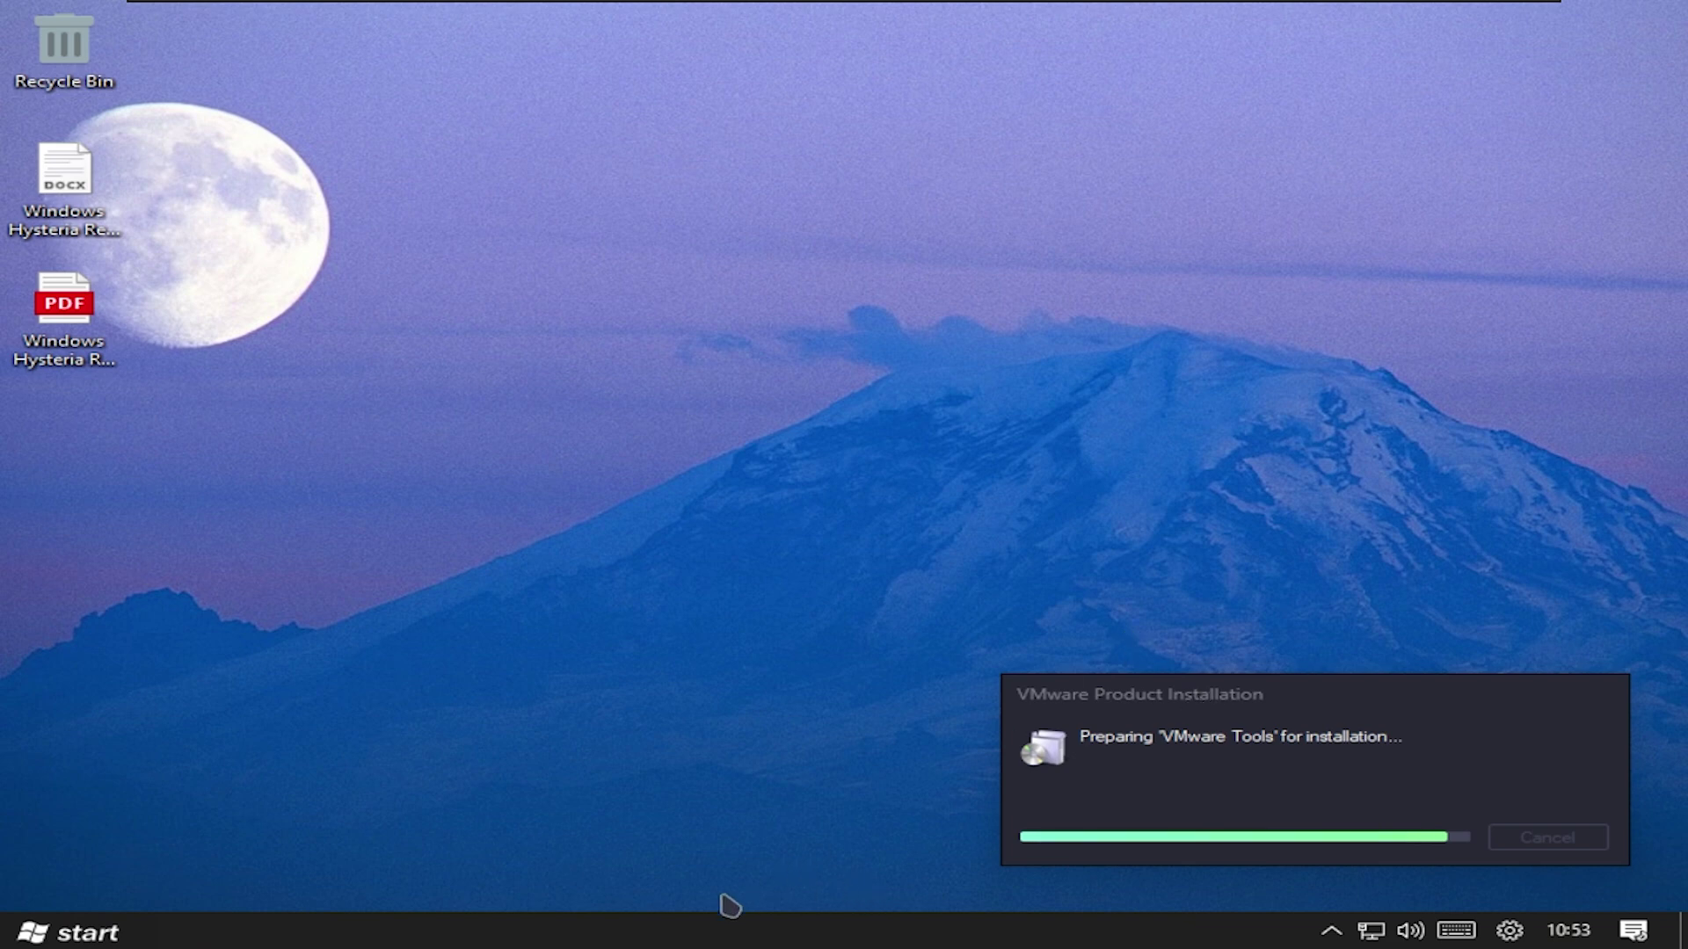
# - Disable the option to automatically hide the taskbar in its ExplorerPatcher properties and check the start menu
pyautogui.rightClick(712, 925)
pyautogui.click(807, 842)
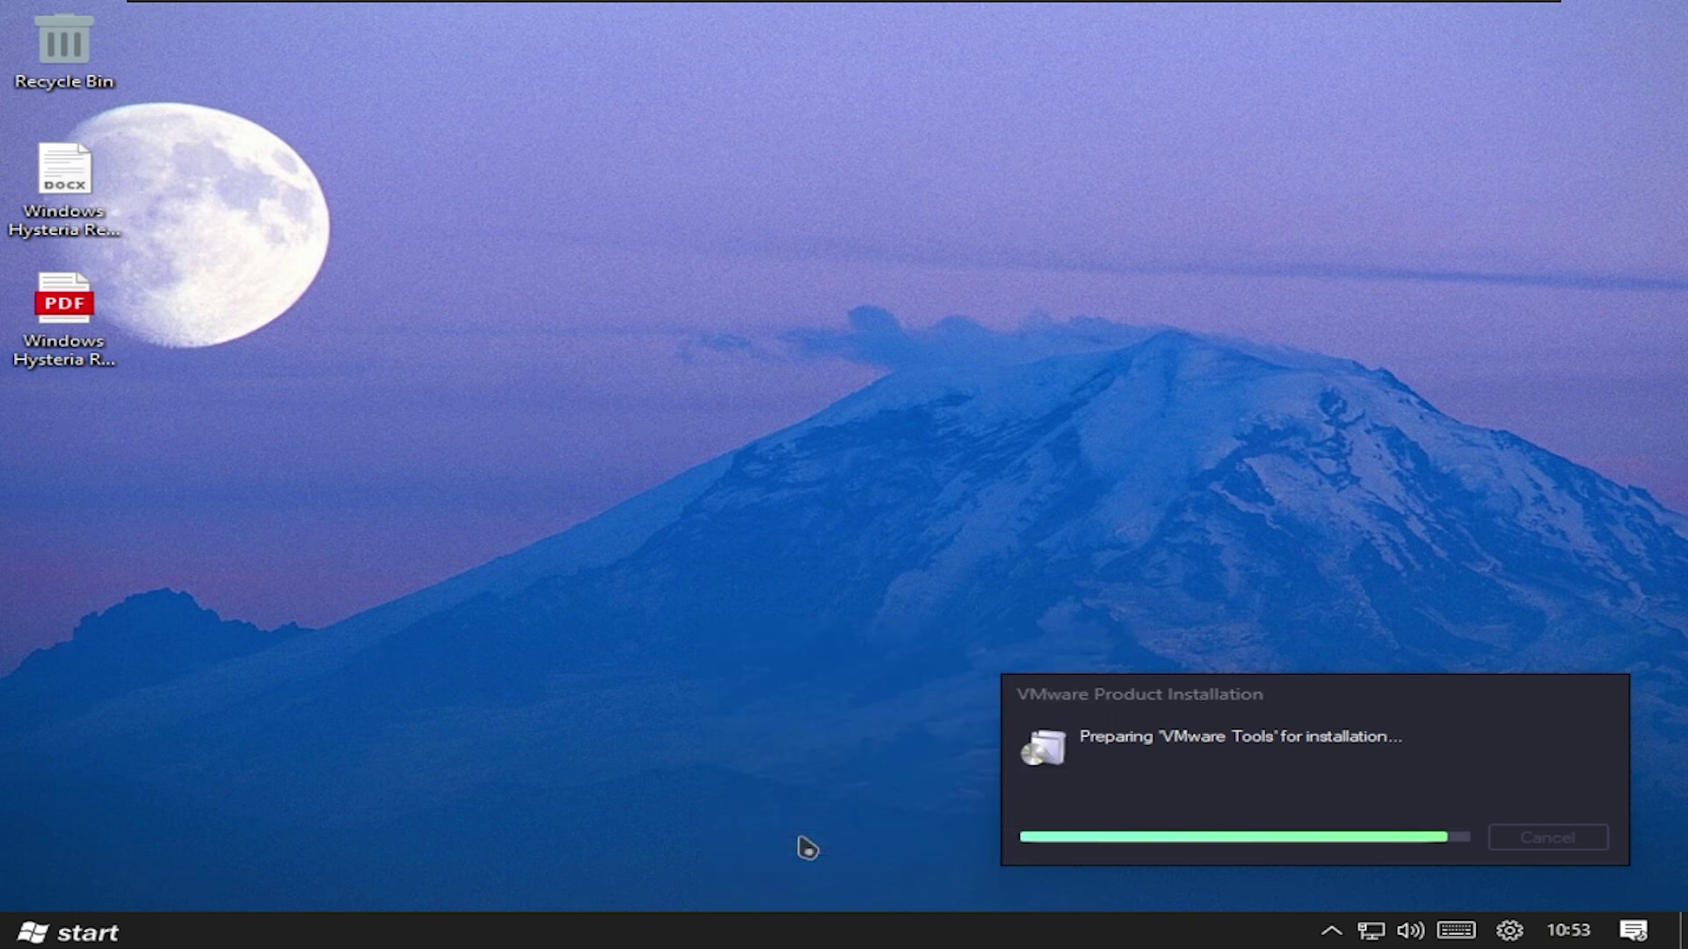
pyautogui.click(692, 655)
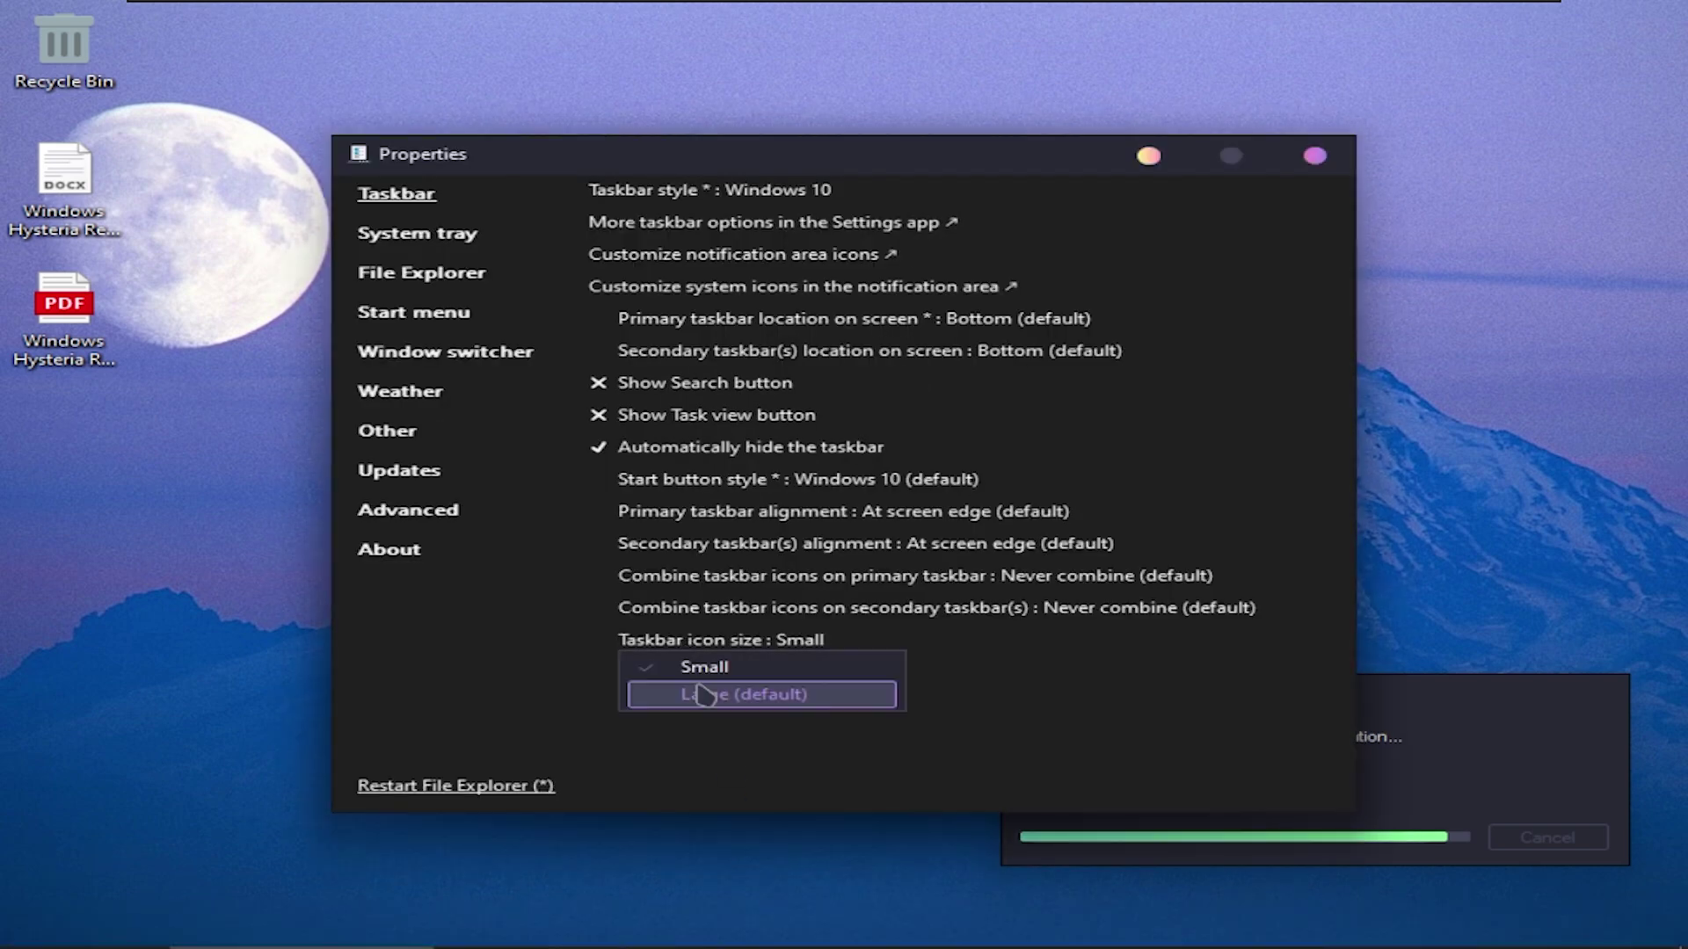
pyautogui.click(773, 448)
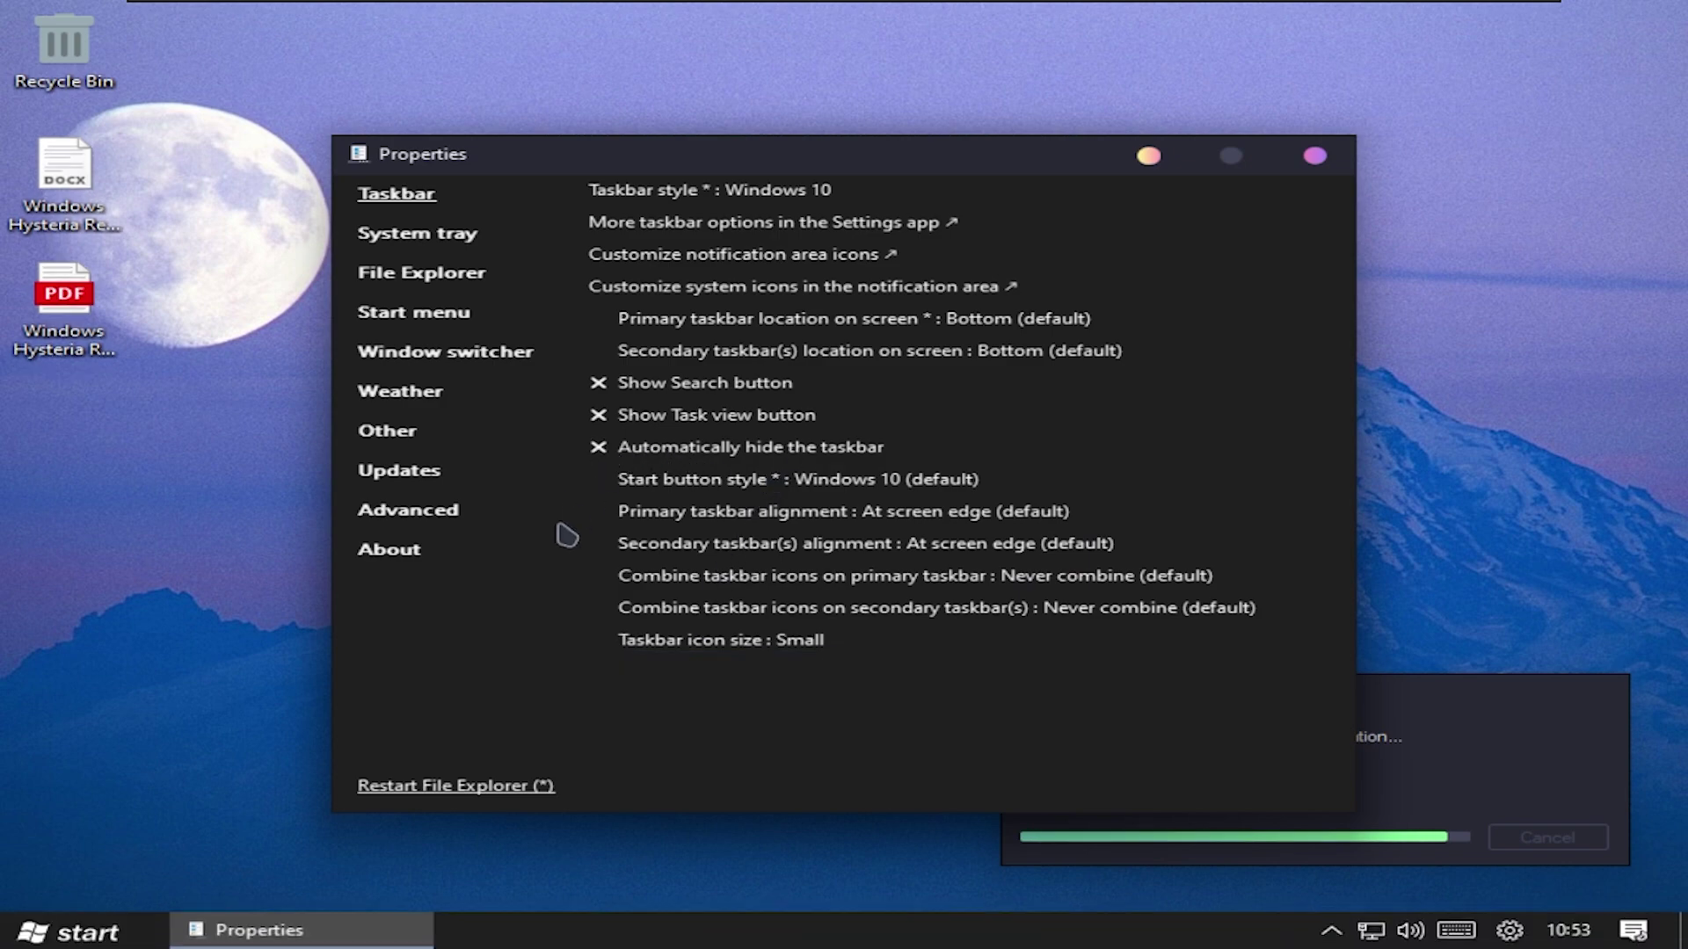
pyautogui.click(92, 934)
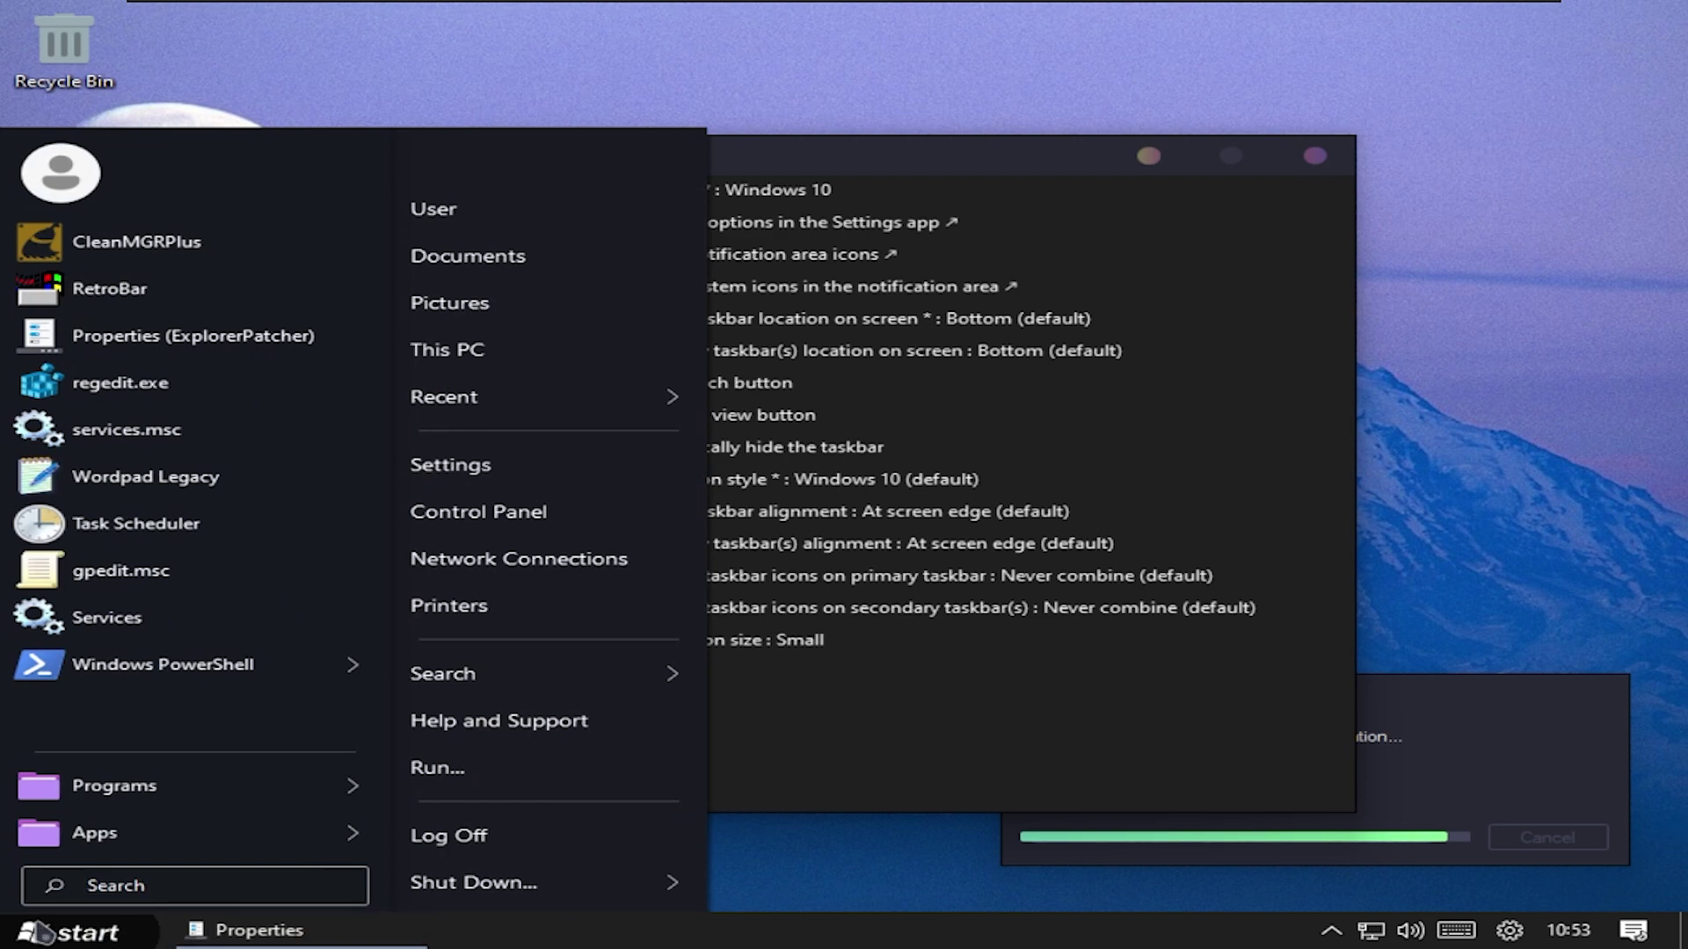
pyautogui.click(74, 930)
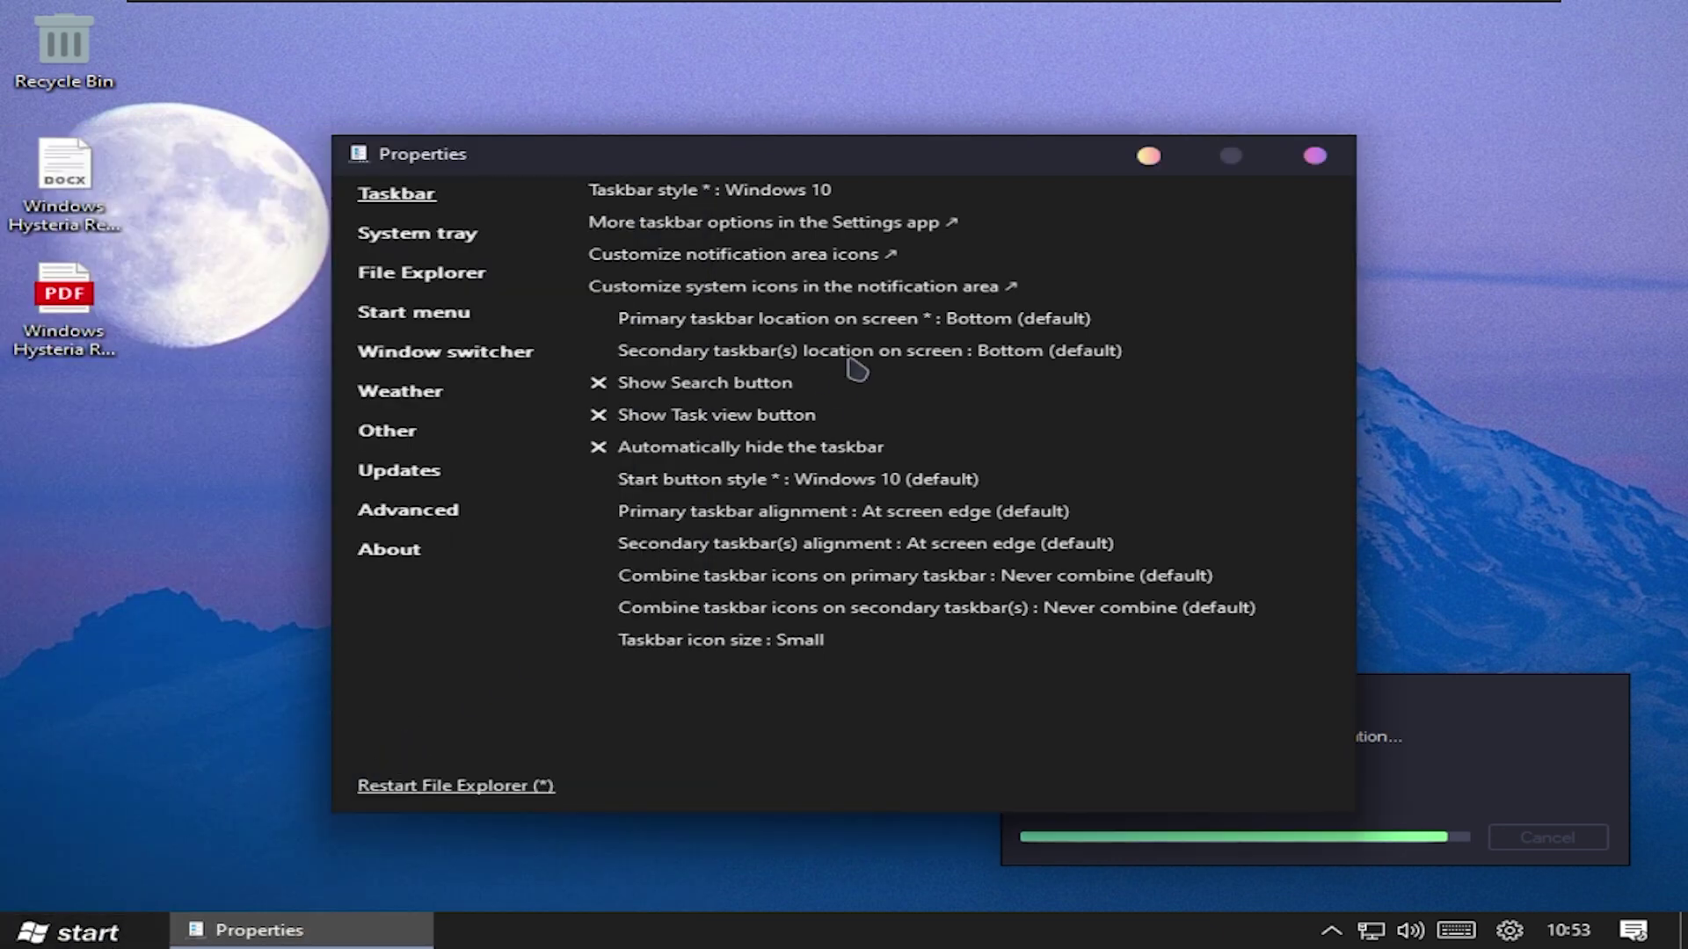
# - Try the Windows 11 start button style and restore the Windows 10 (default) style
pyautogui.click(955, 484)
pyautogui.click(885, 537)
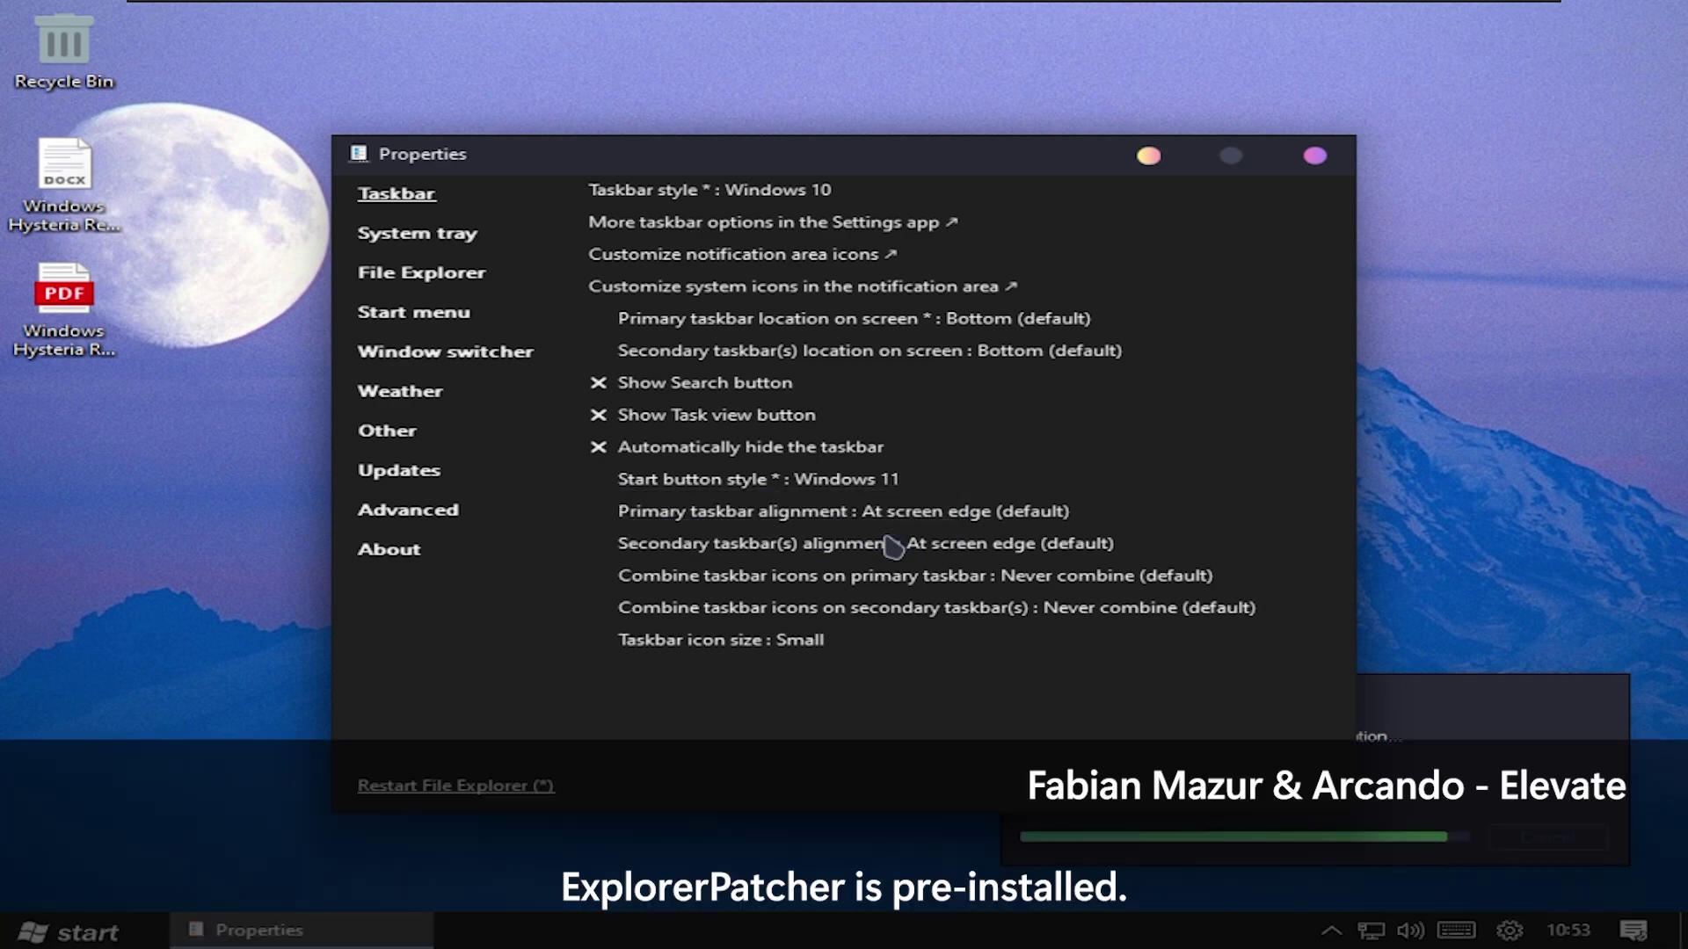
pyautogui.click(887, 482)
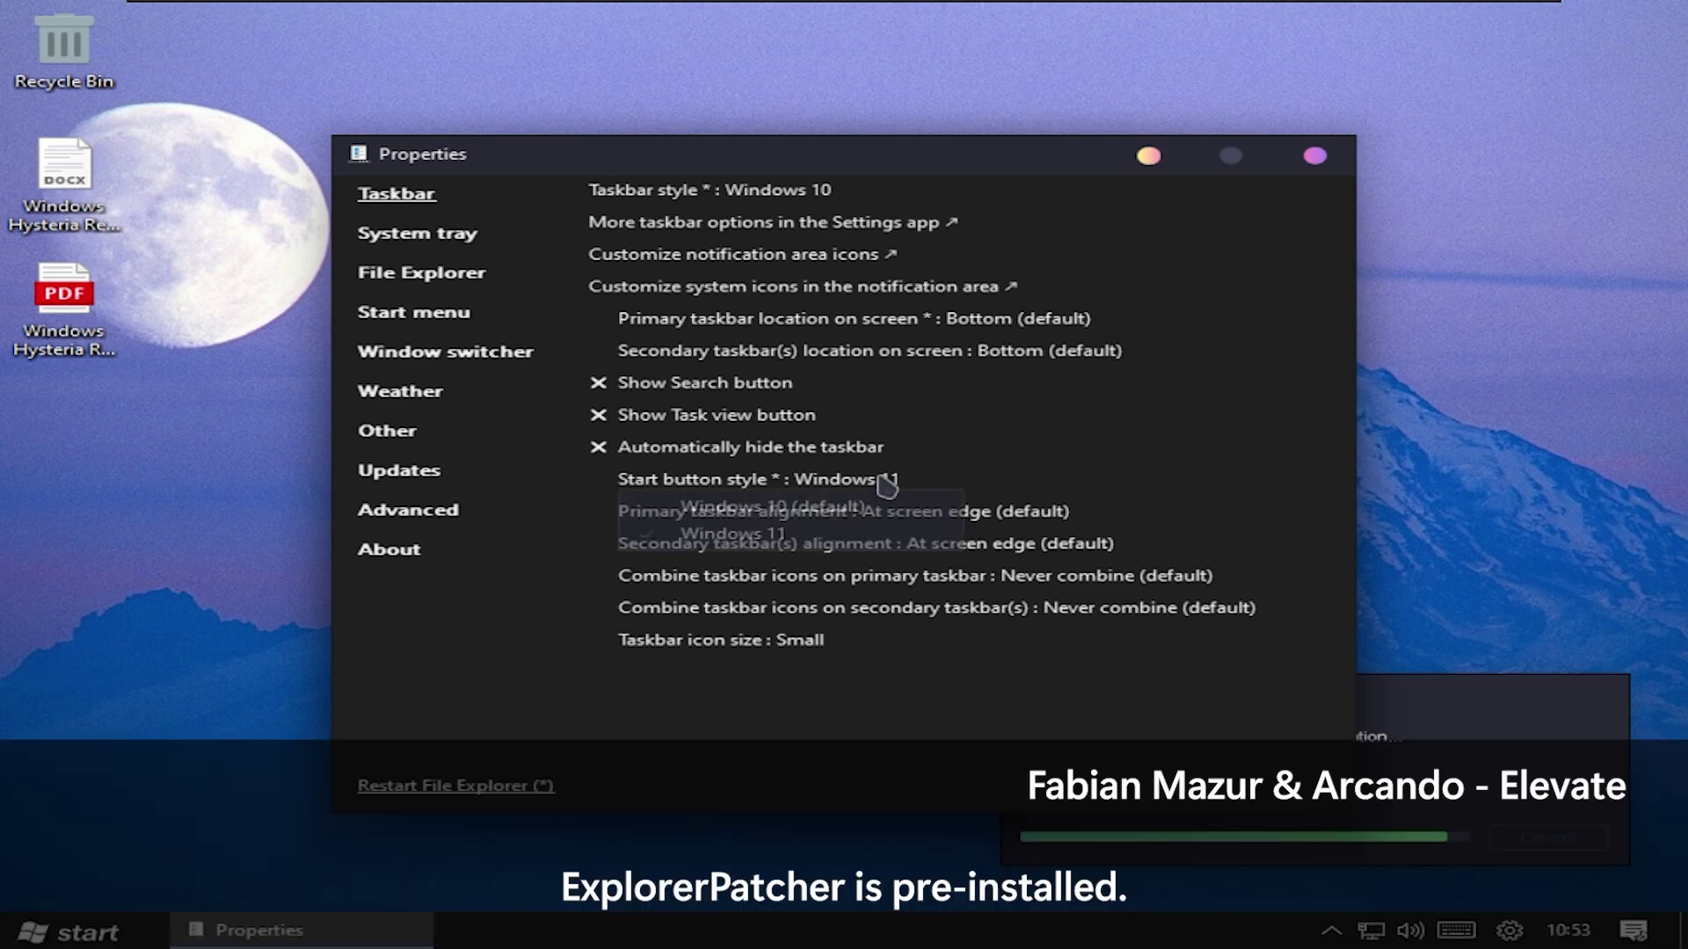
pyautogui.click(857, 510)
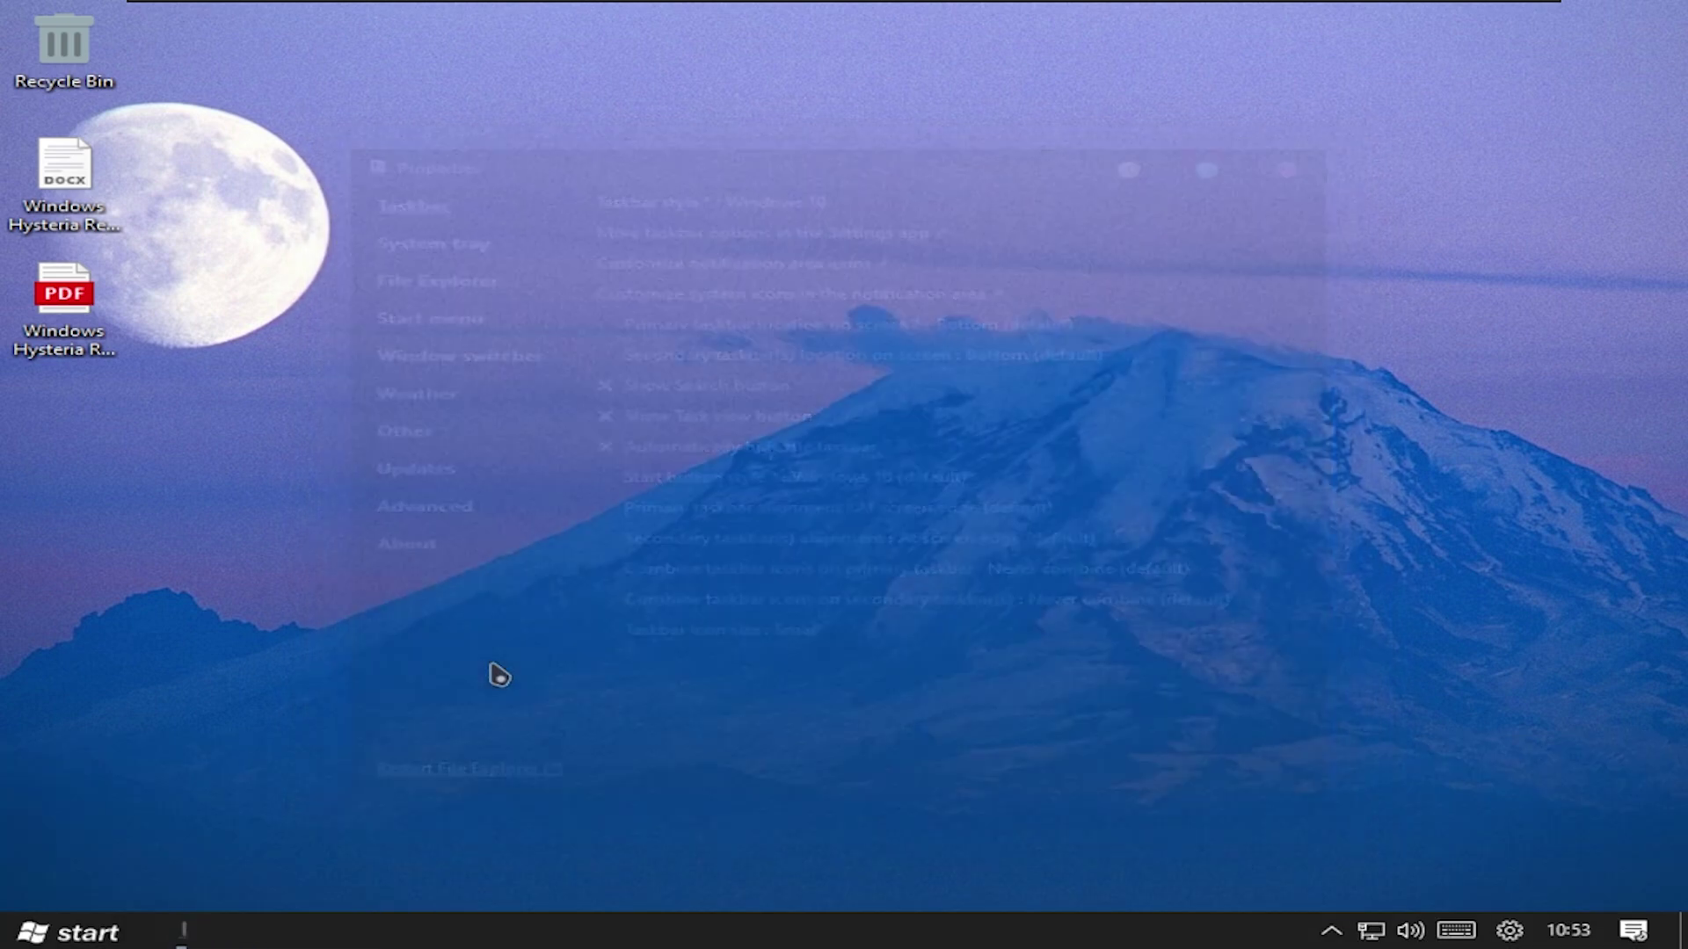
pyautogui.press('super+r')
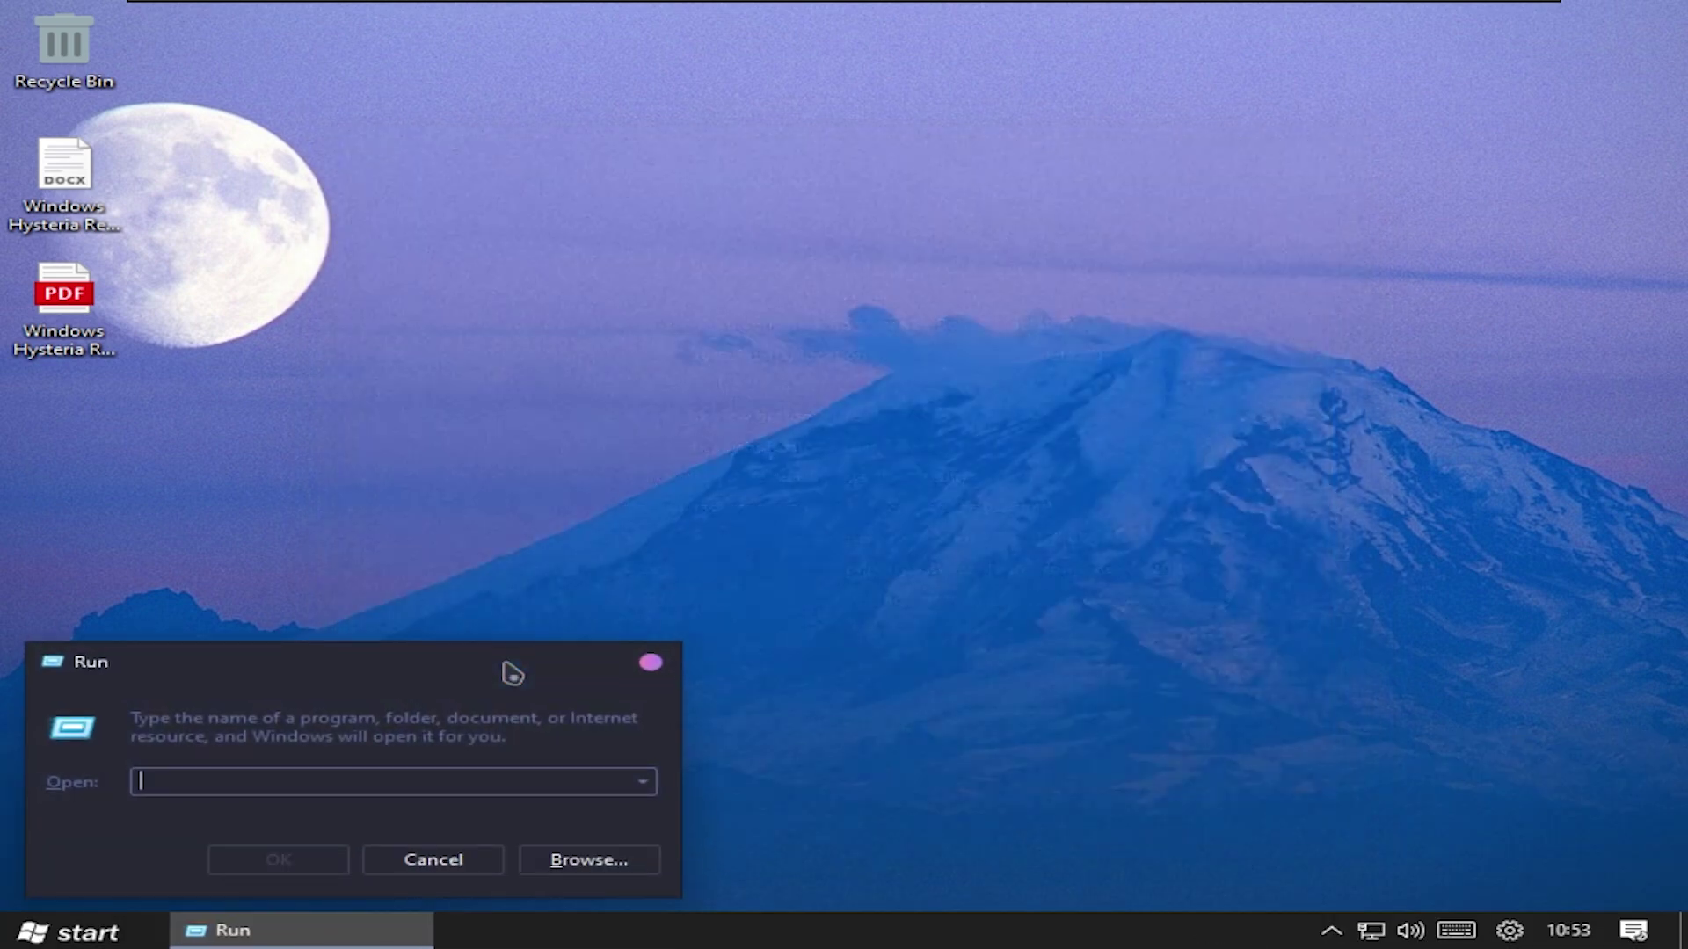
pyautogui.press('Escape')
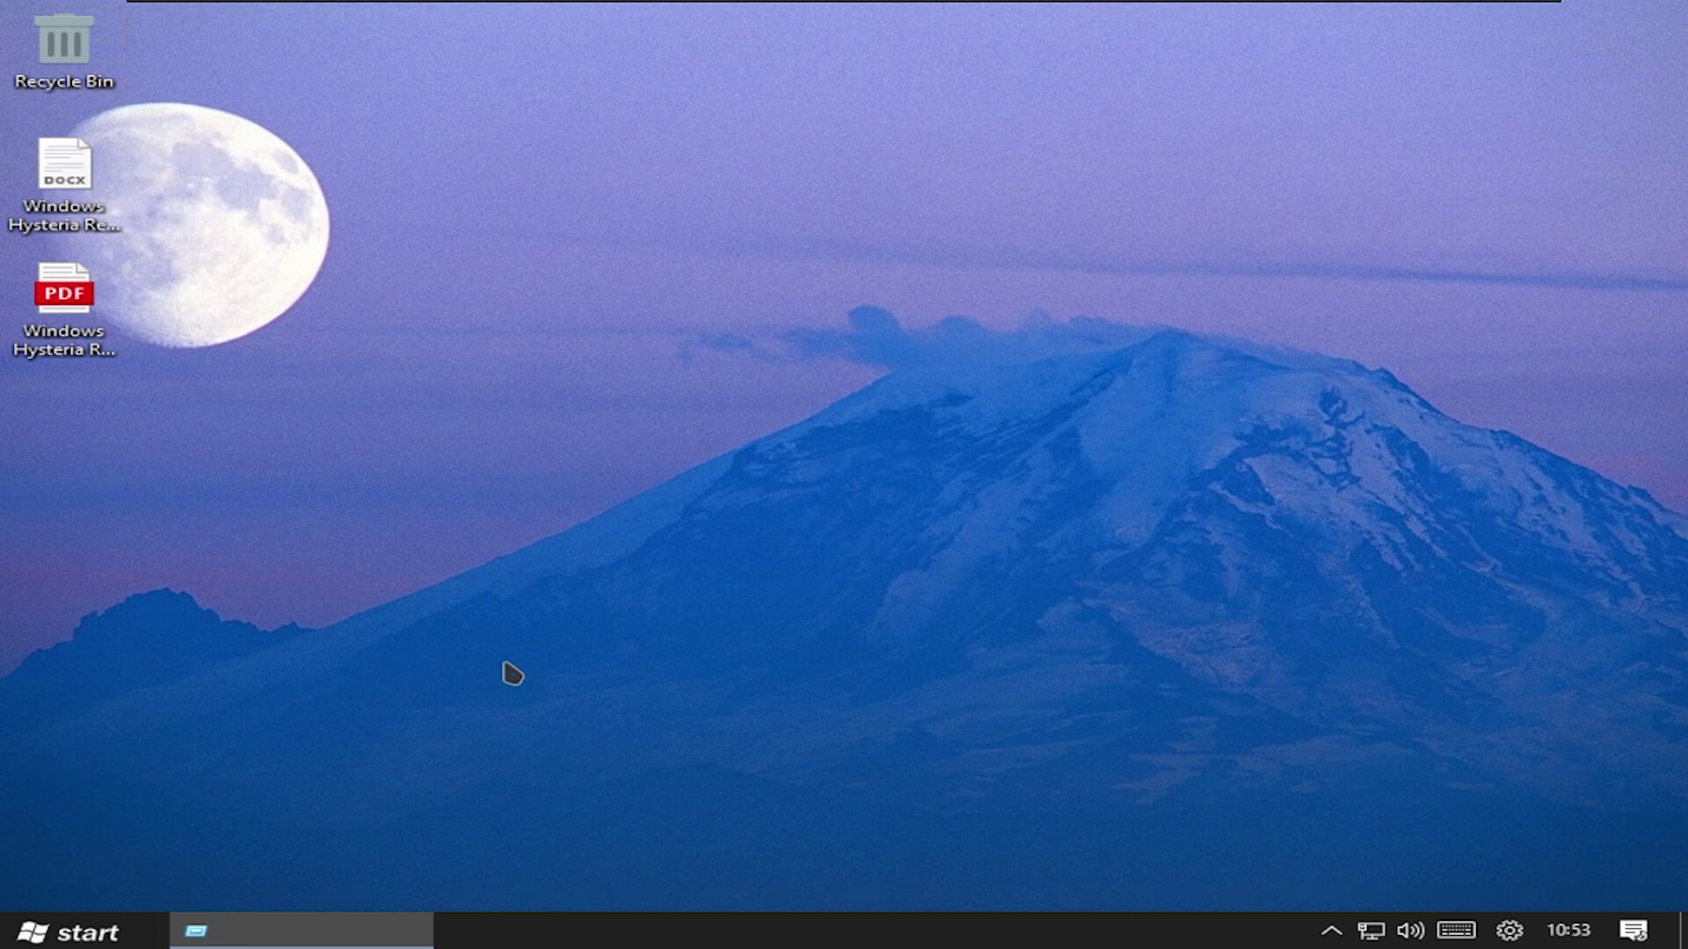
pyautogui.press('super')
pyautogui.press('super')
pyautogui.press('super')
pyautogui.press('super')
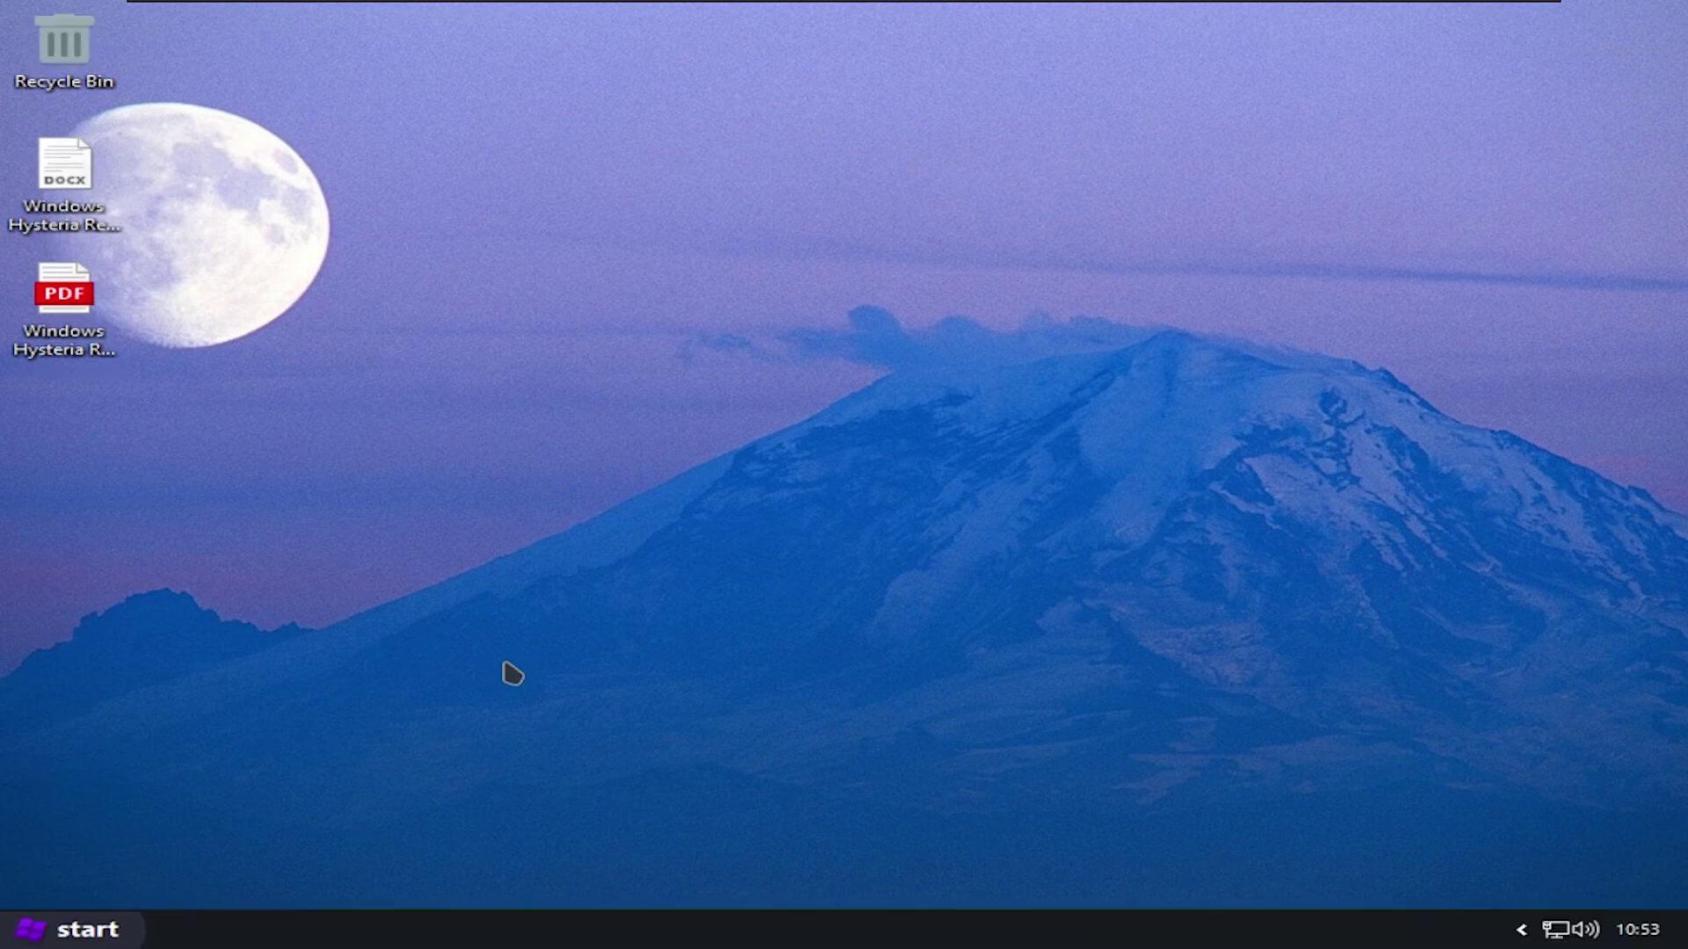
pyautogui.press('super')
pyautogui.press('super')
pyautogui.press('super')
pyautogui.press('super')
pyautogui.click(1552, 939)
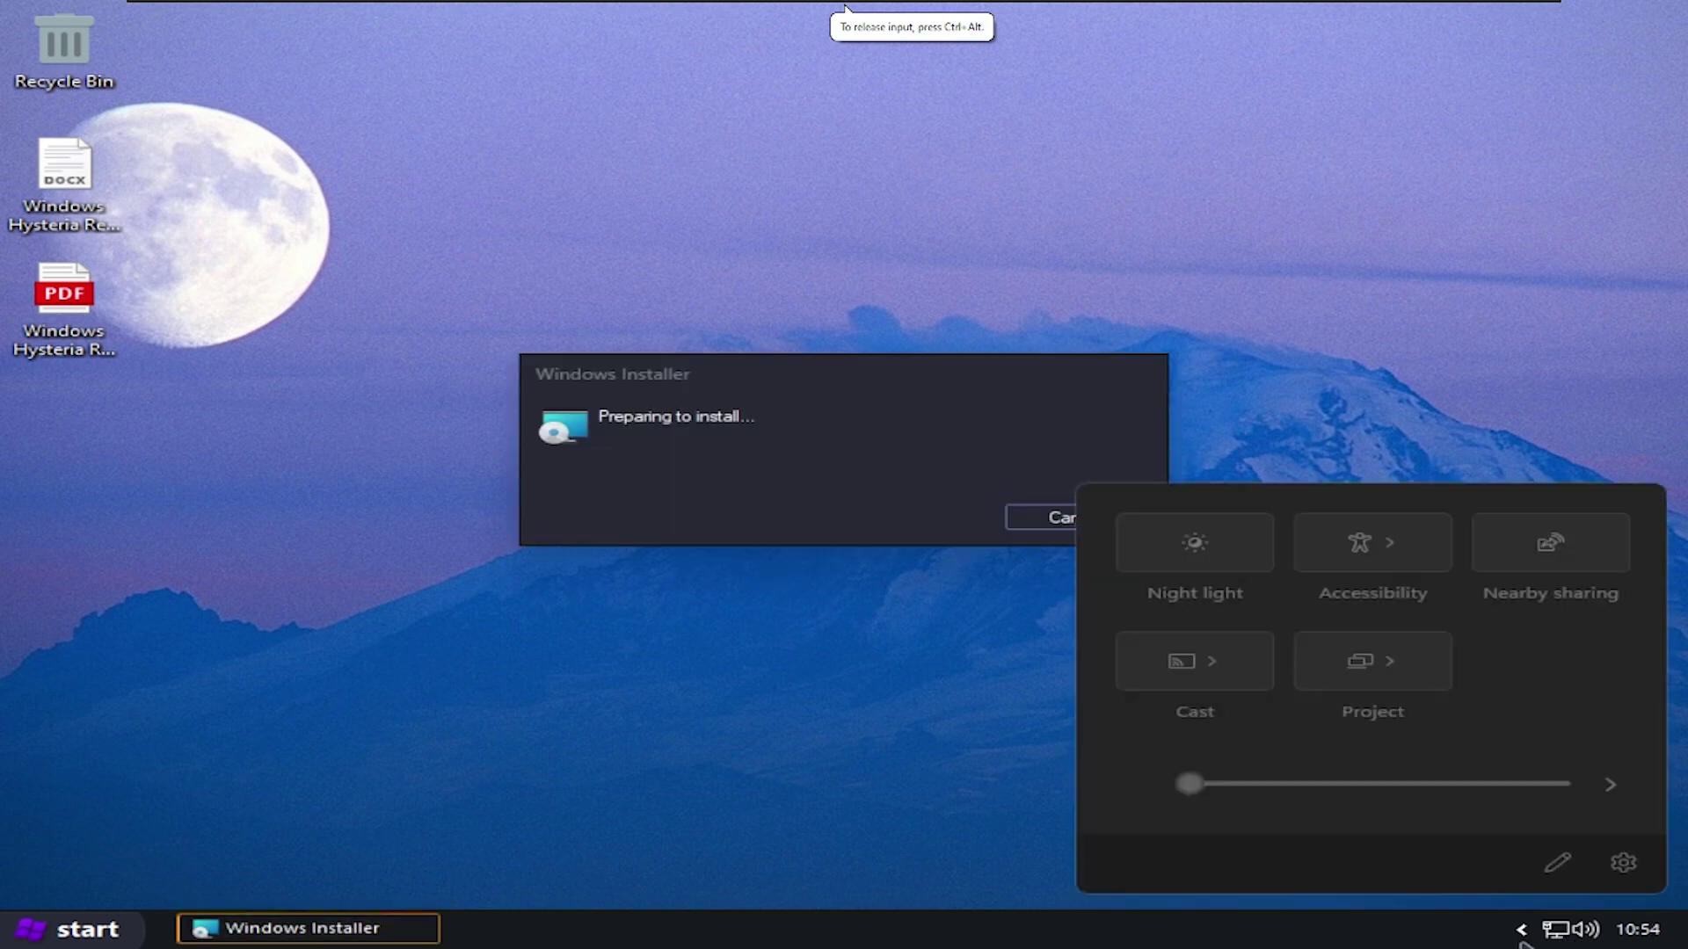
pyautogui.click(1518, 926)
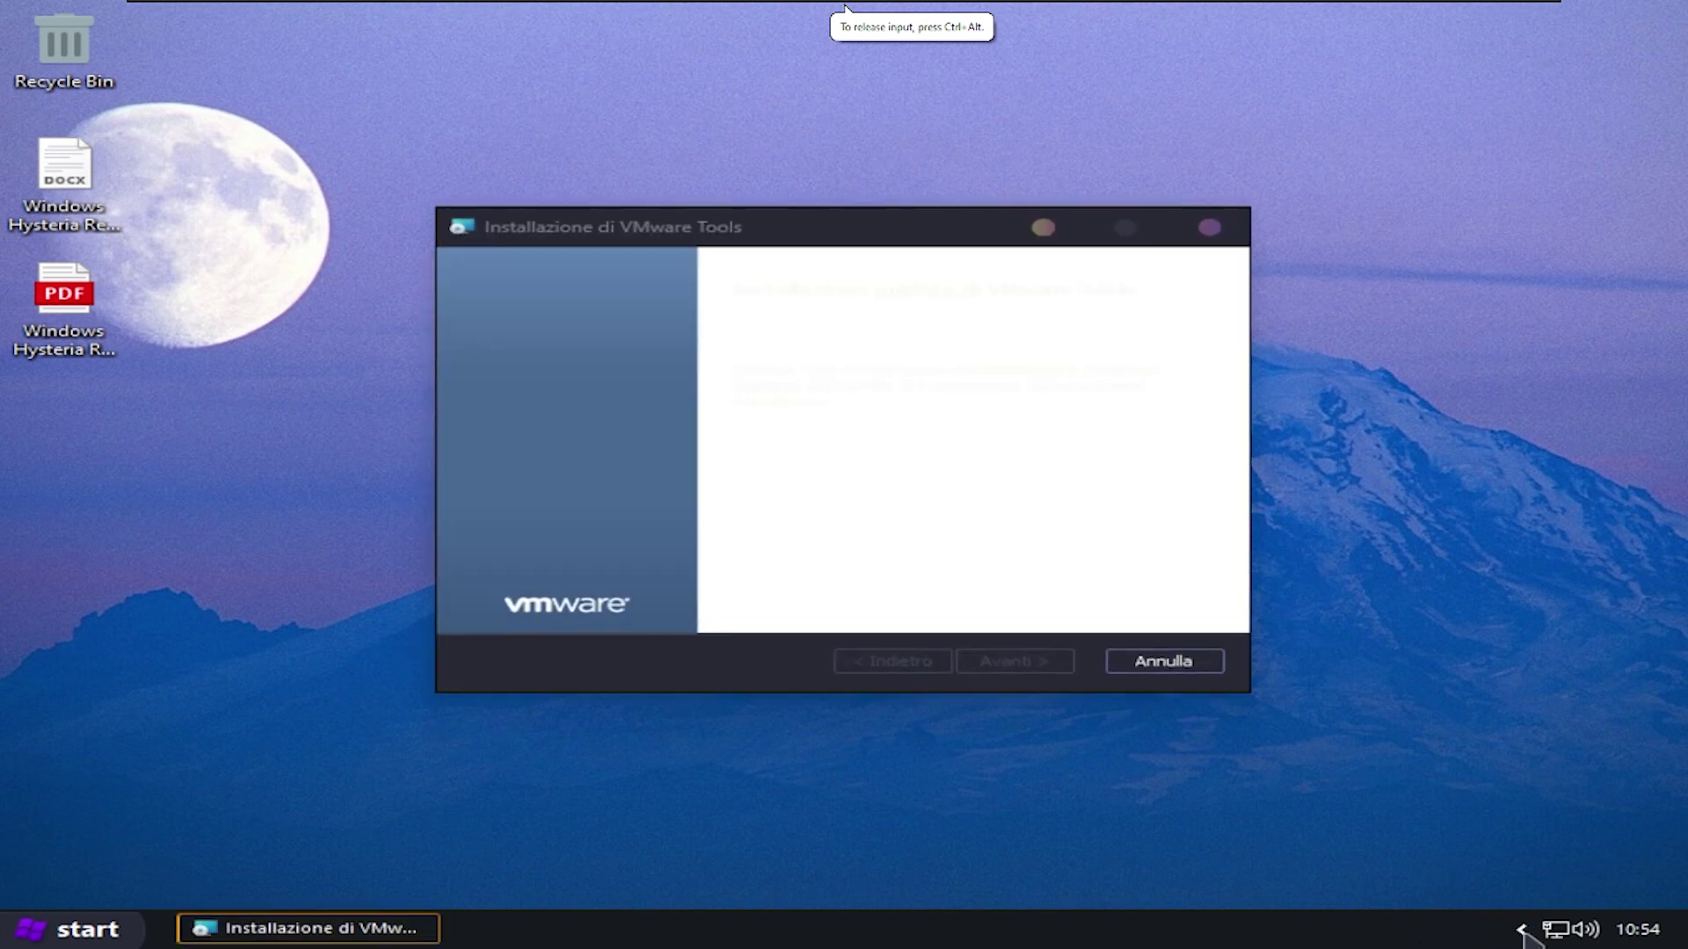
# - Proceed through the VMware Tools setup wizard to install the tools
pyautogui.click(1046, 663)
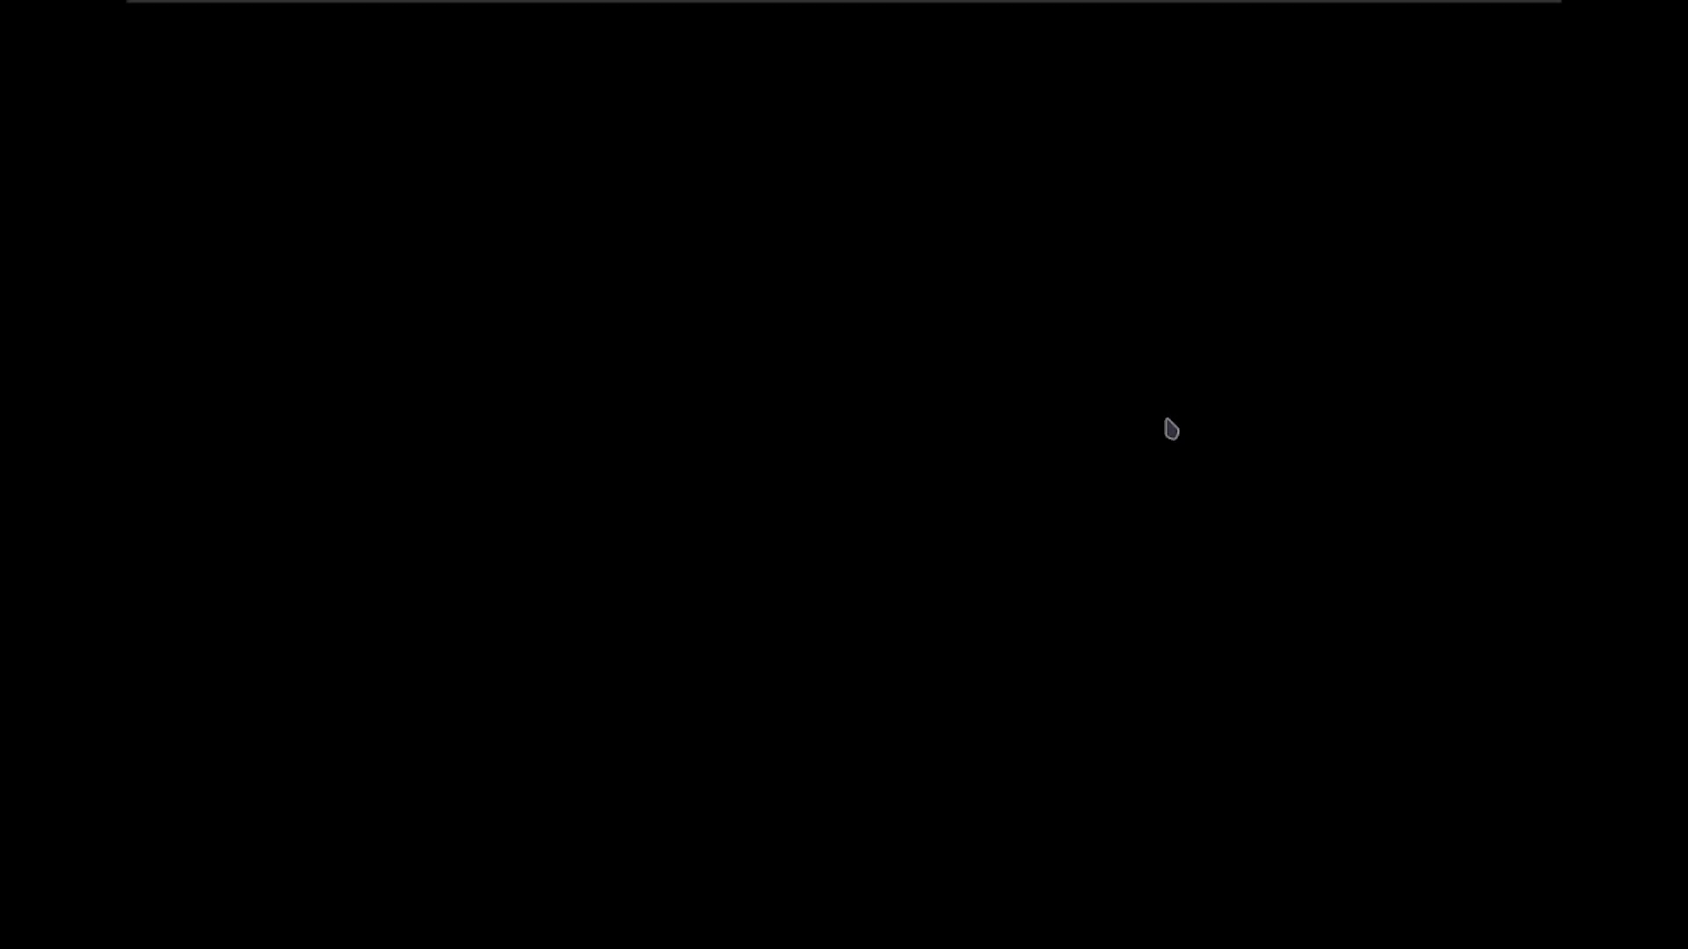
pyautogui.press('super')
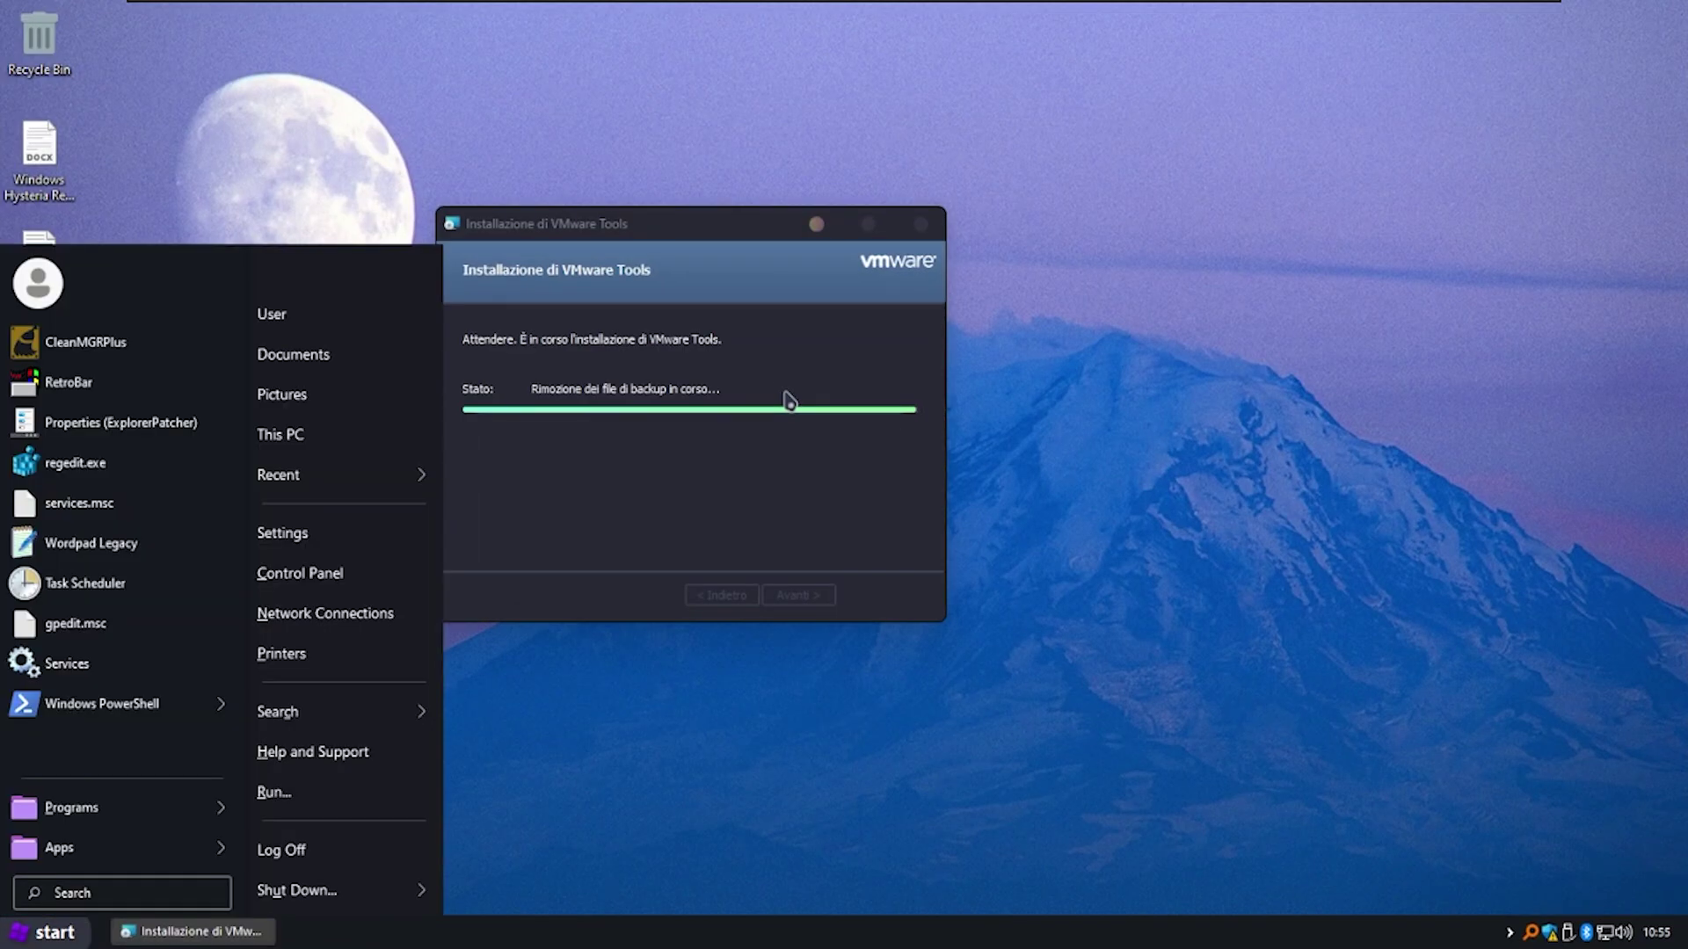
pyautogui.click(789, 401)
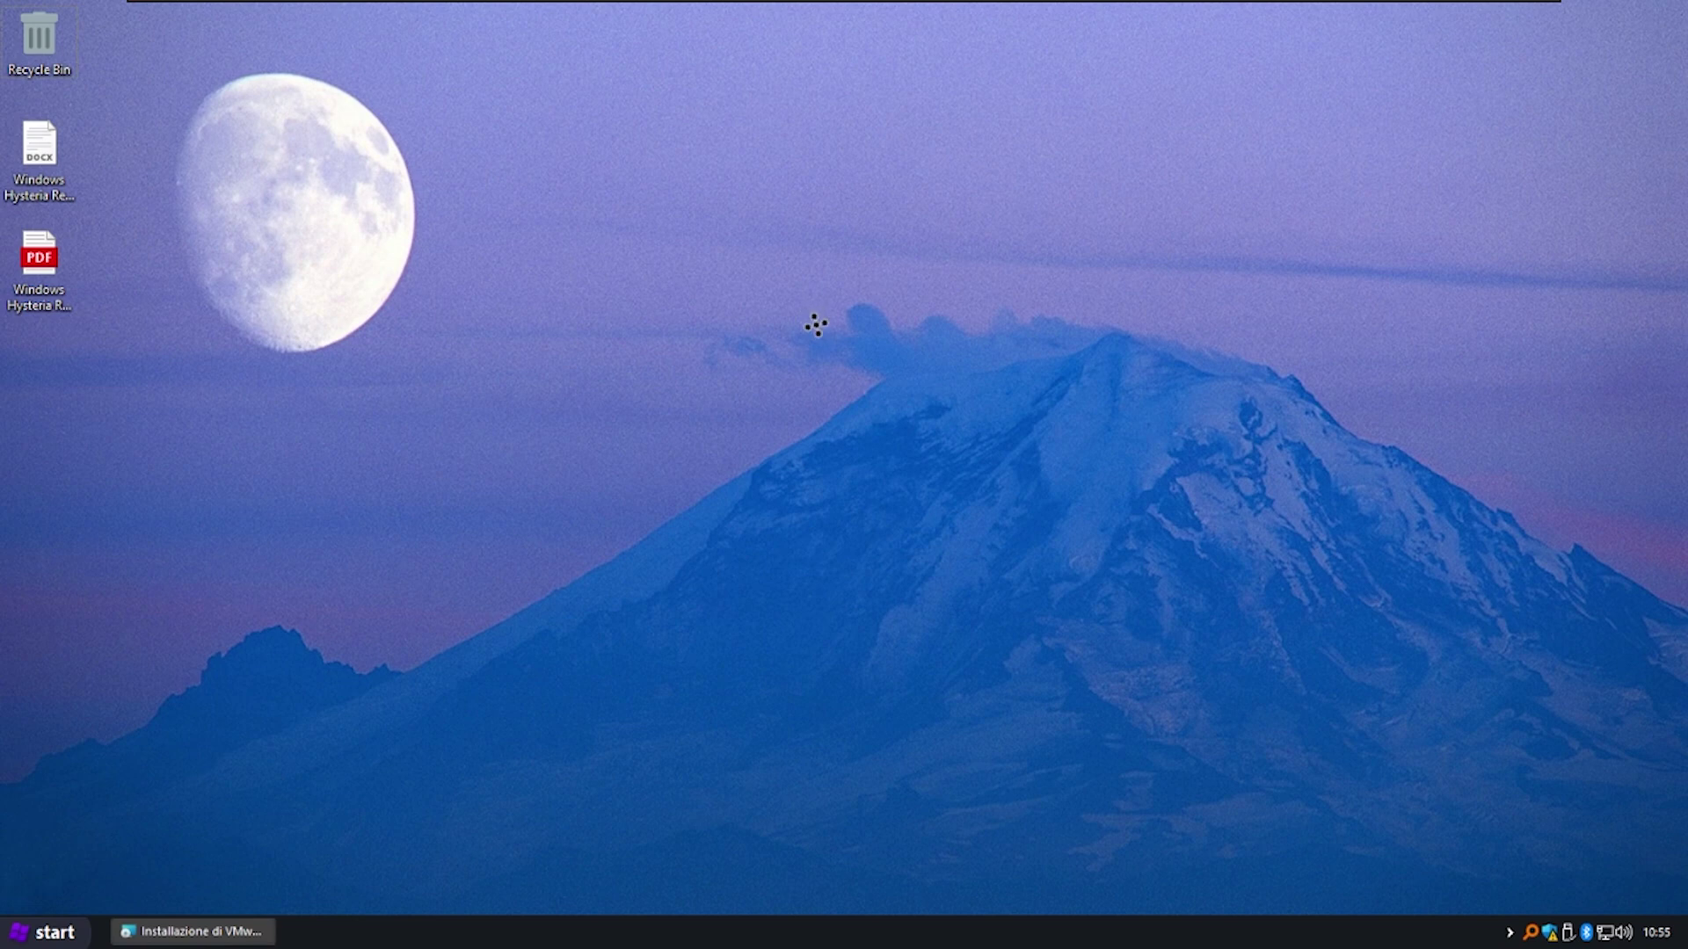
# - Open the display settings from the desktop
pyautogui.rightClick(815, 319)
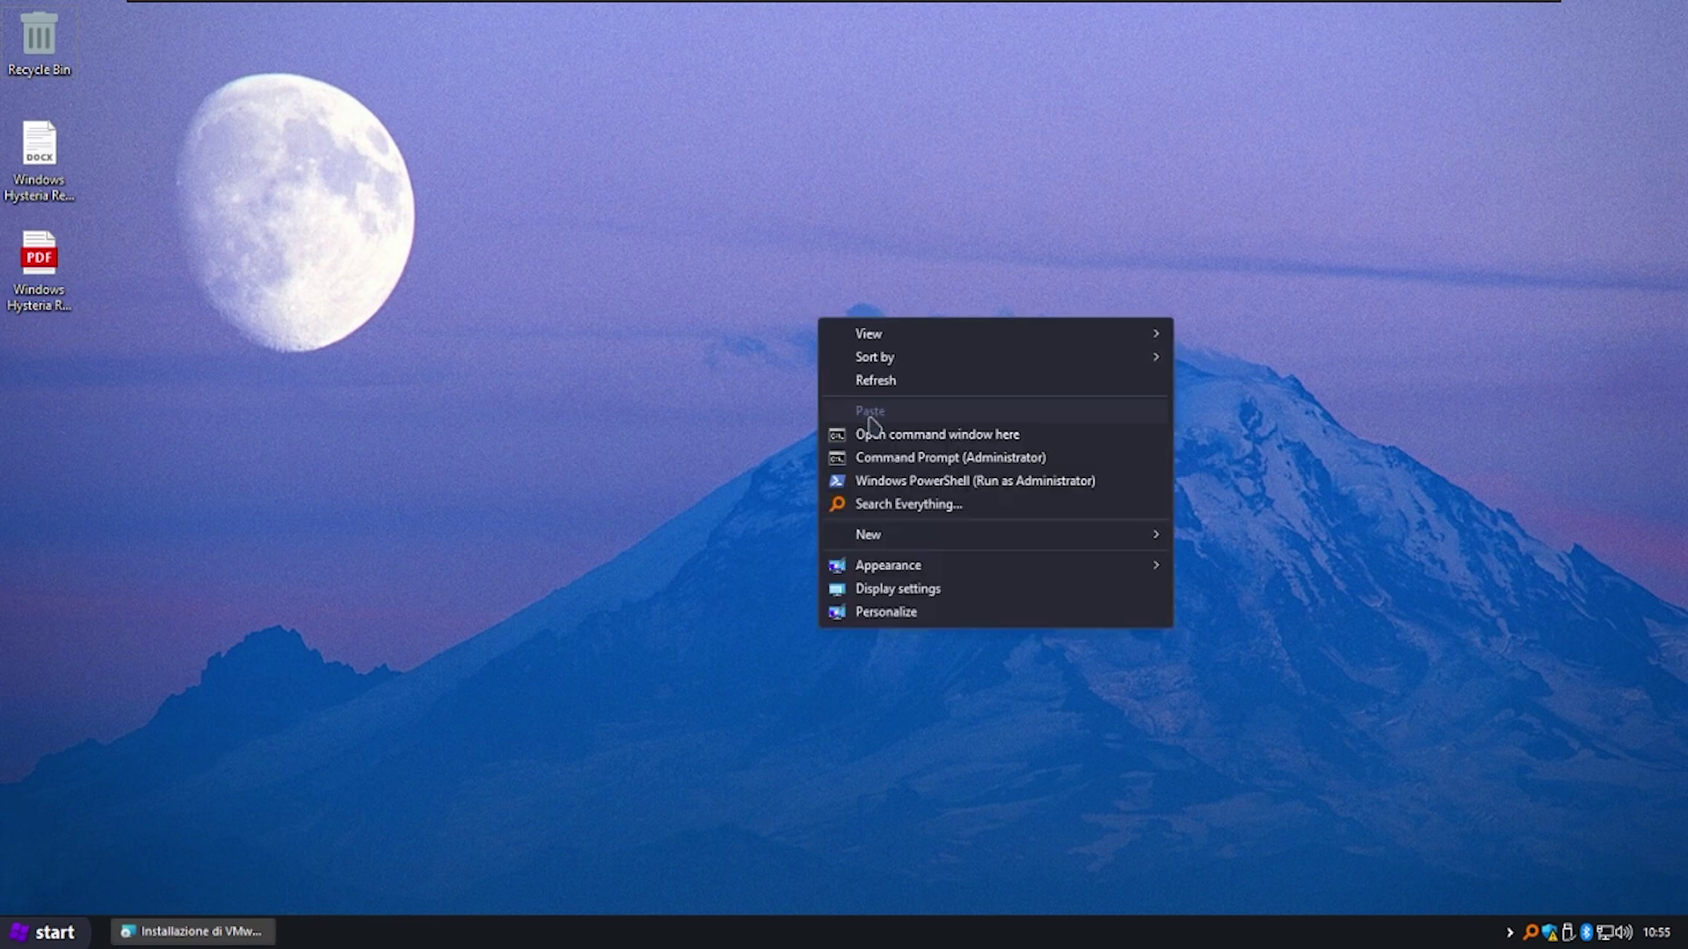
pyautogui.click(1025, 589)
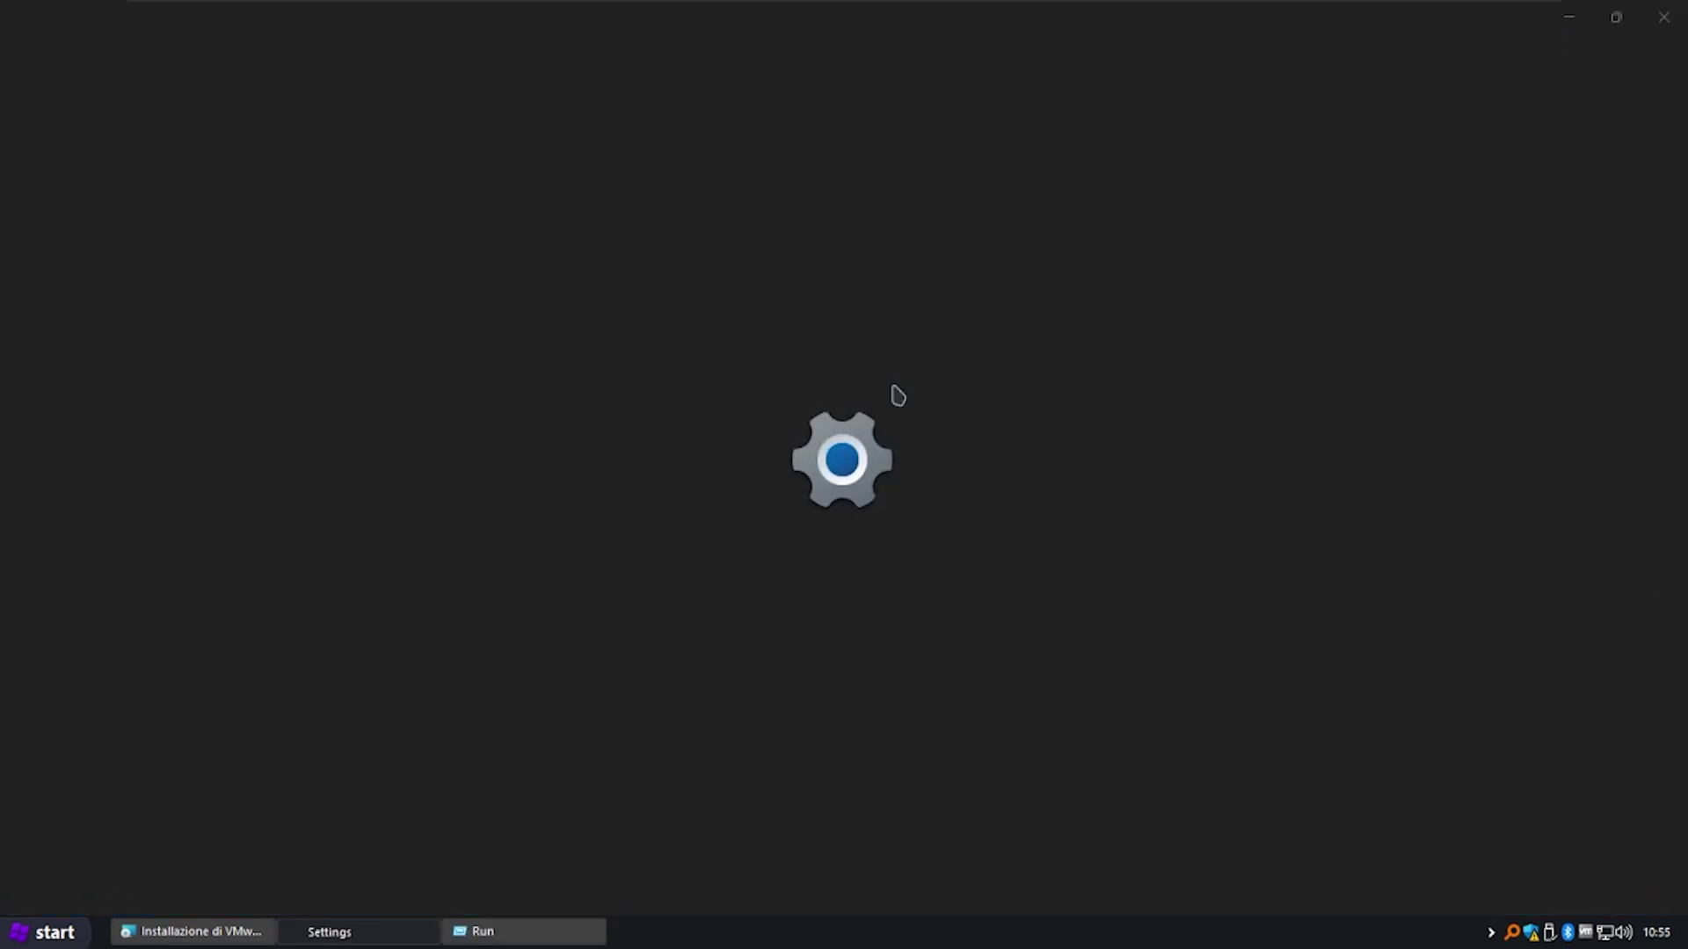
pyautogui.click(407, 701)
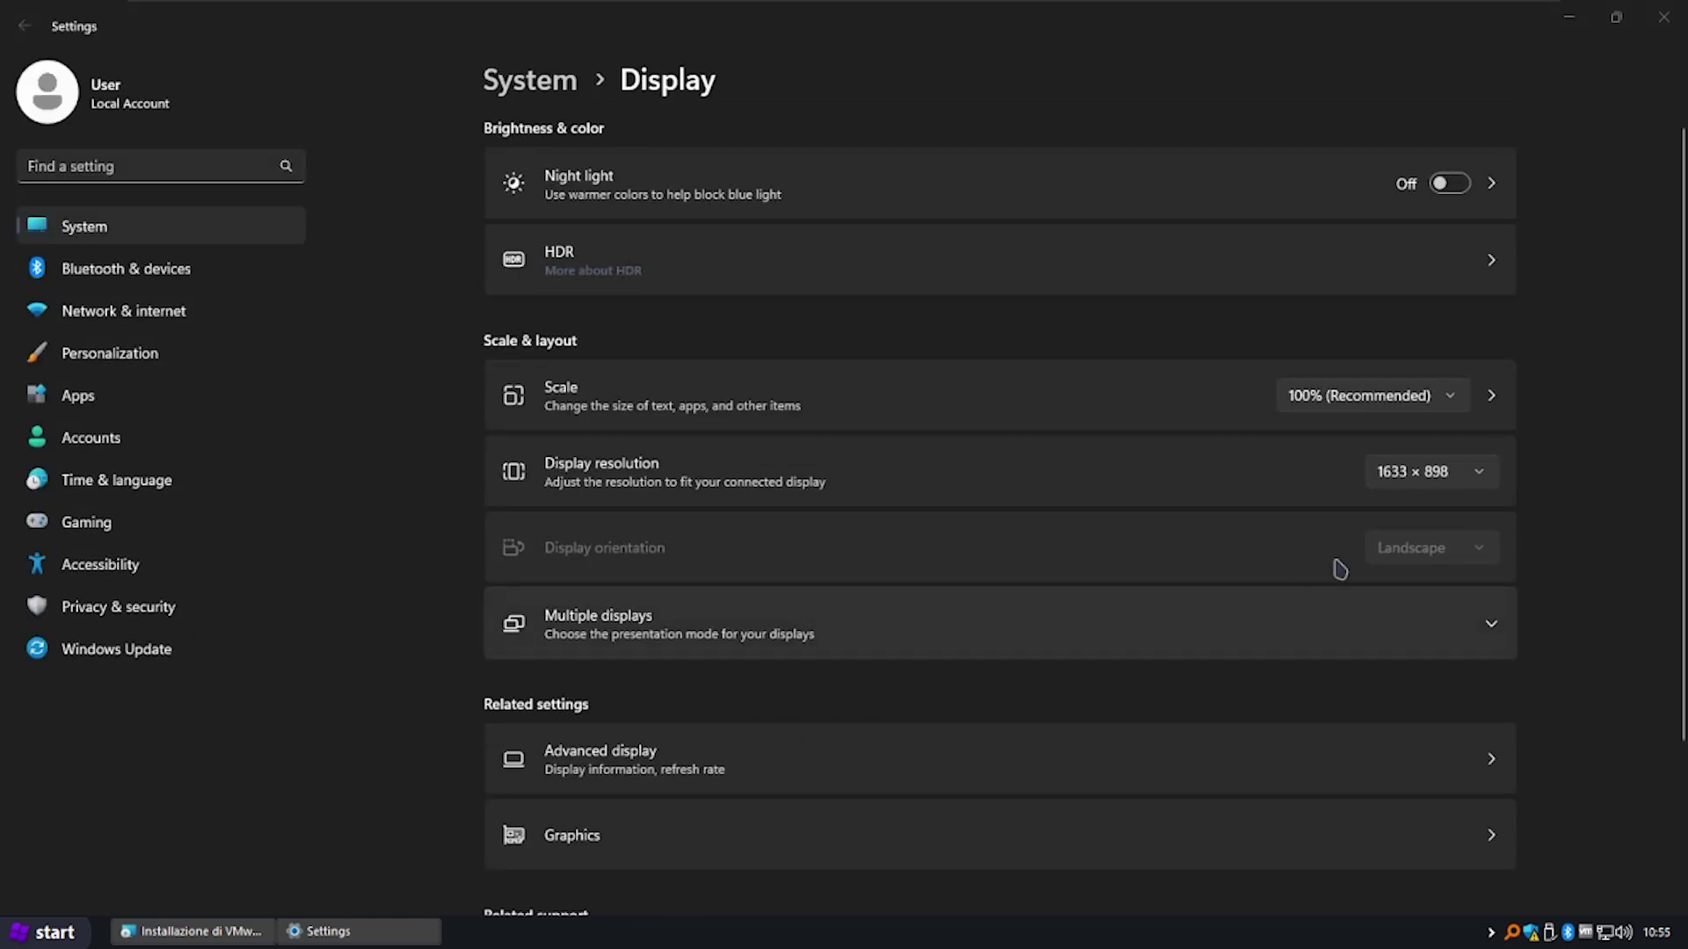
# - Set the display resolution to 1920 × 1080 and keep the changed display settings
pyautogui.click(1473, 478)
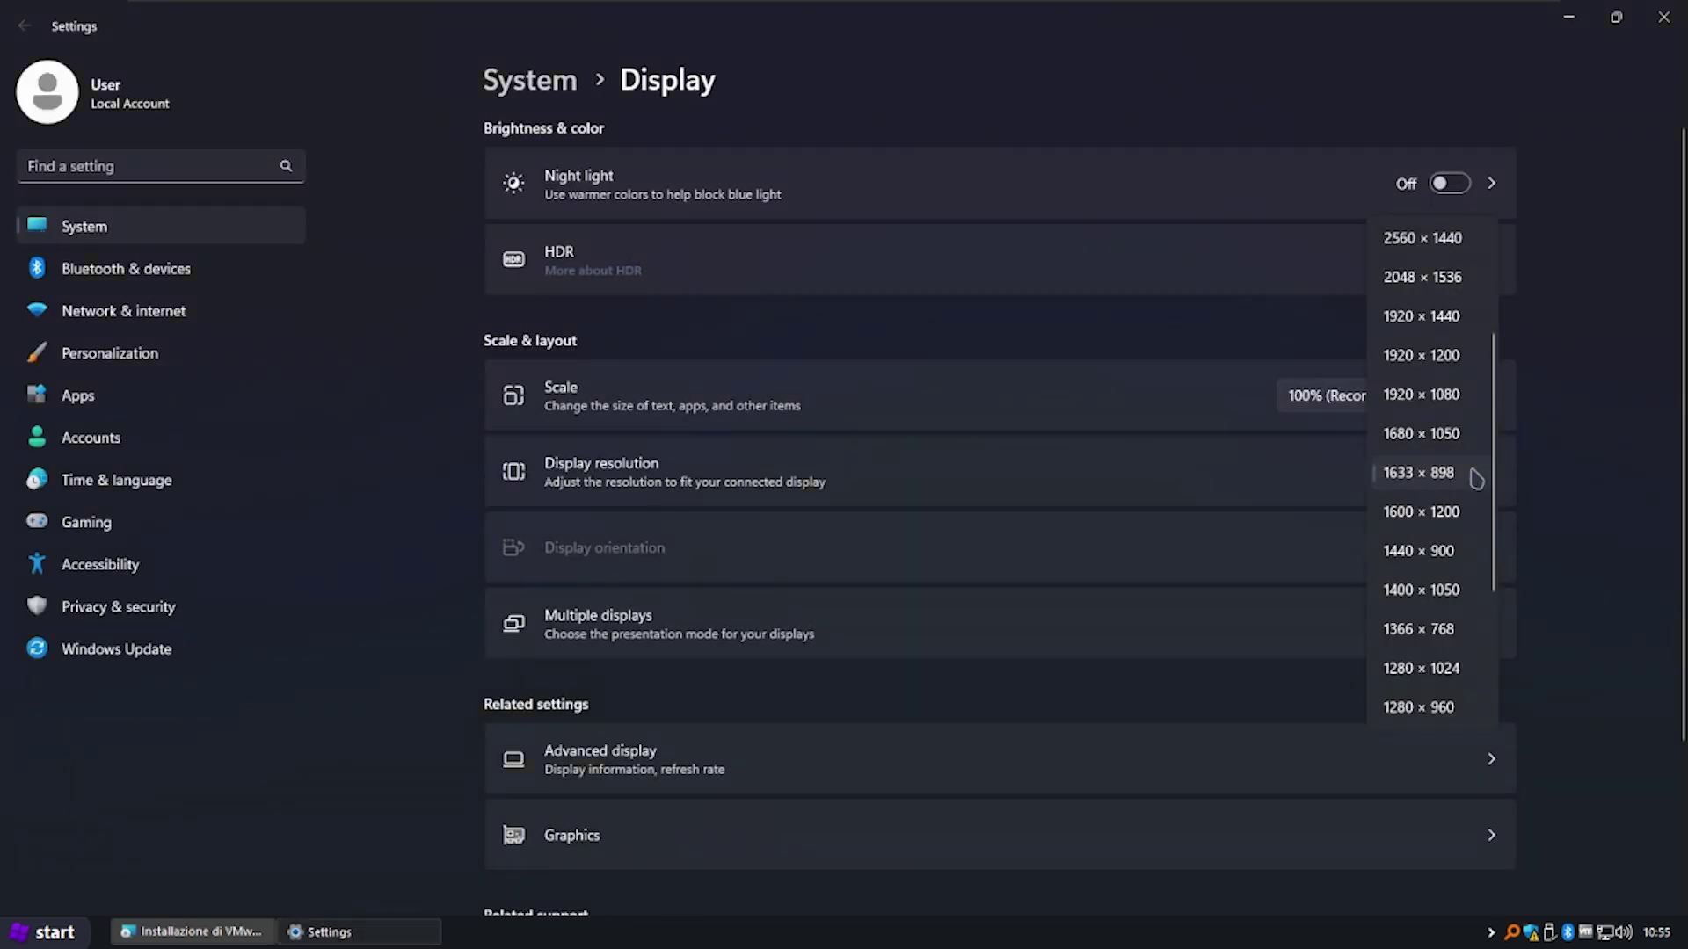
pyautogui.click(1468, 397)
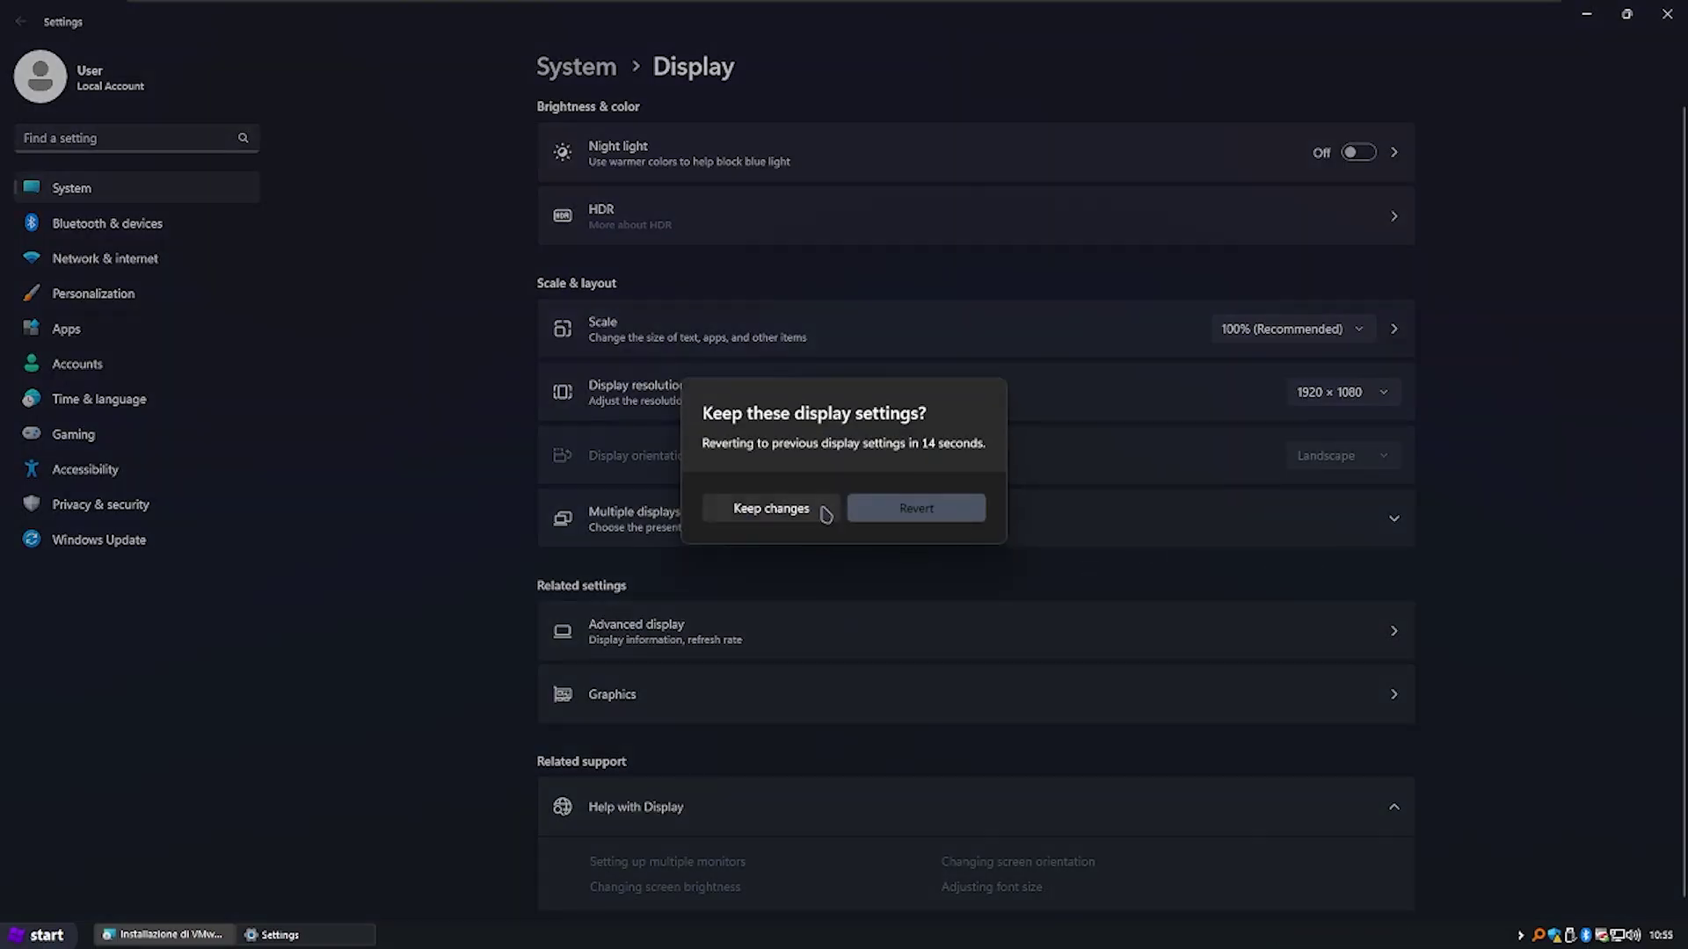
pyautogui.click(771, 509)
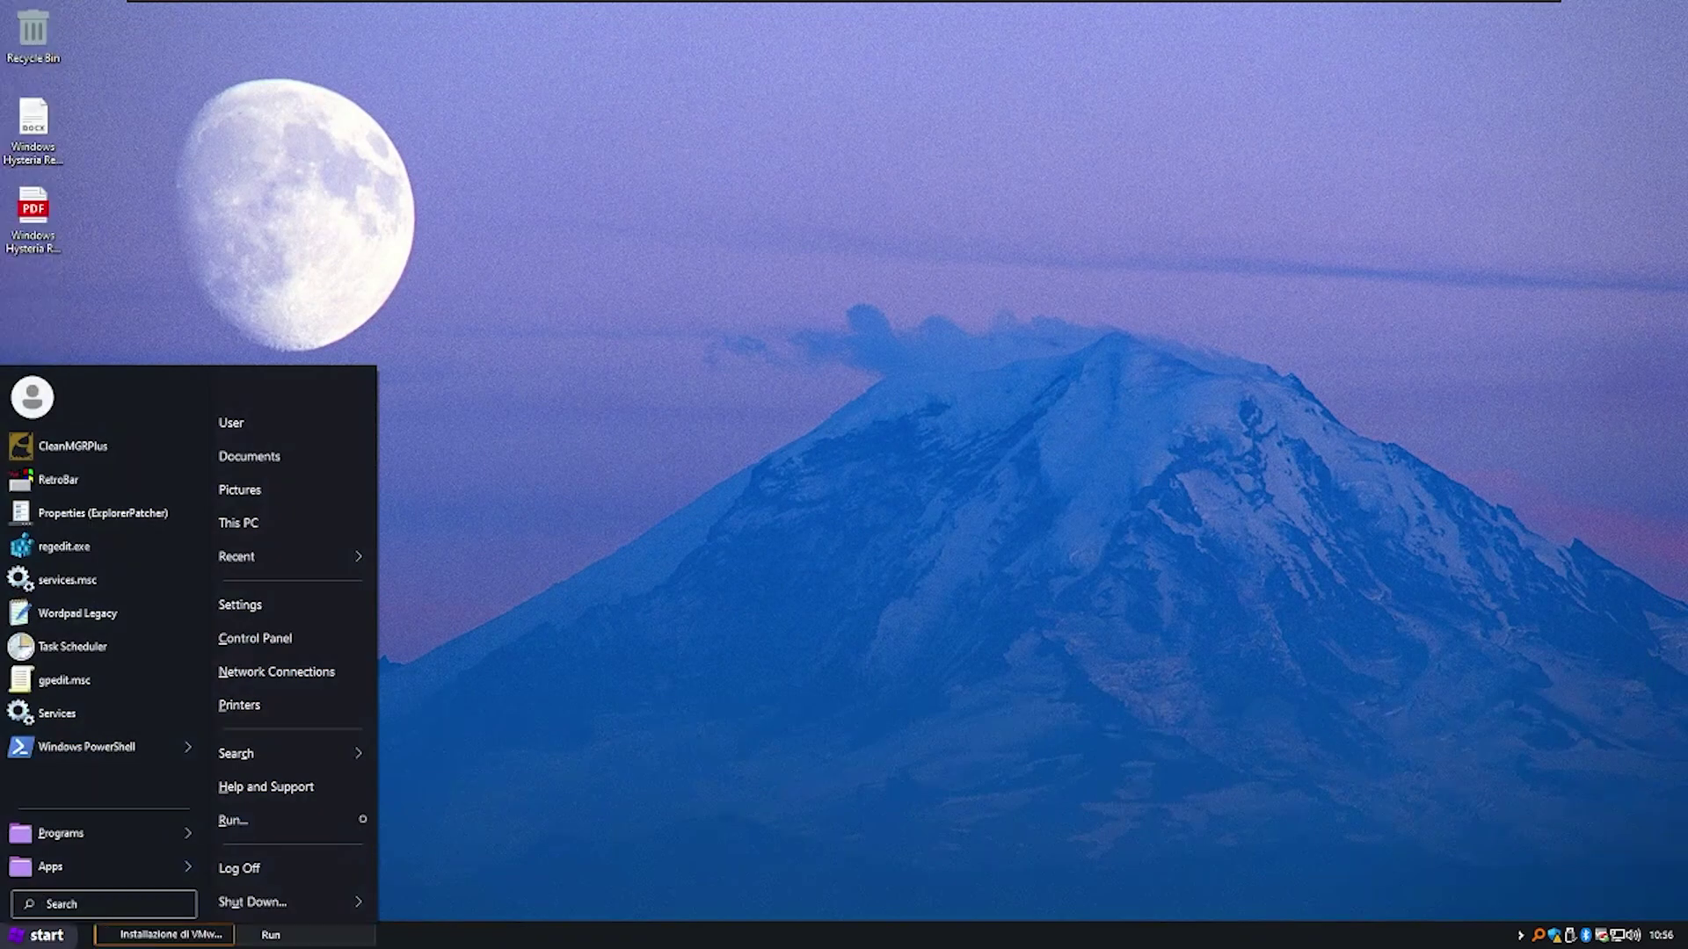
# - Finish the VMware Tools installer and decline restarting the system immediately
pyautogui.click(369, 817)
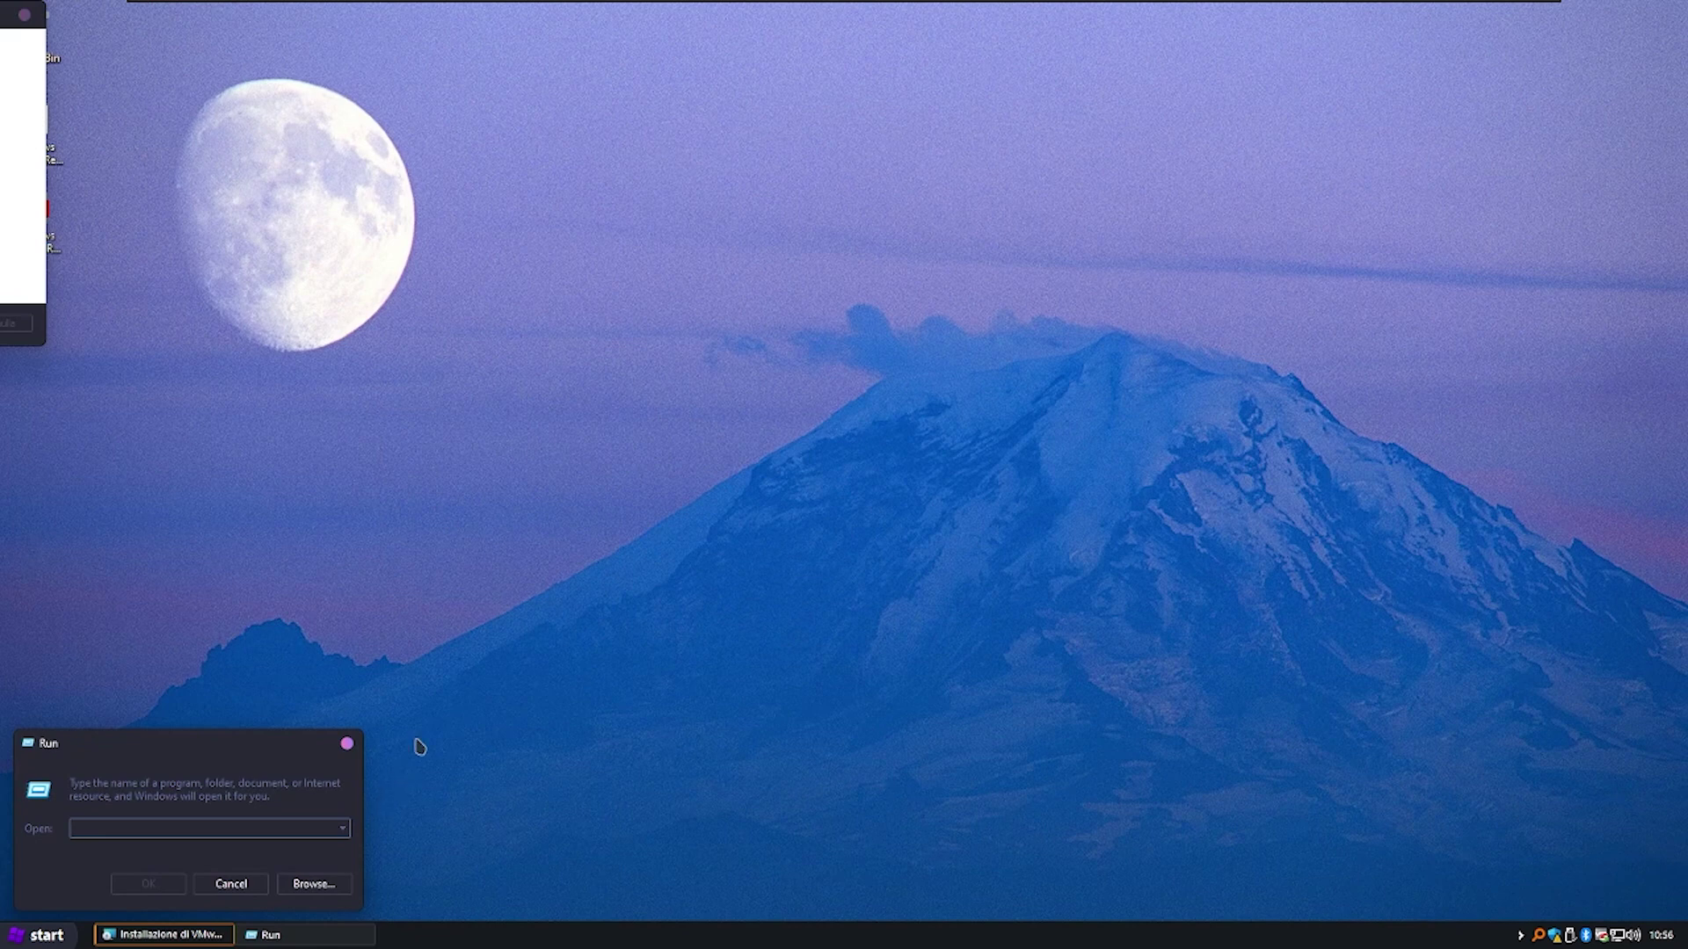
pyautogui.press('Escape')
pyautogui.click(3, 173)
pyautogui.press('Return')
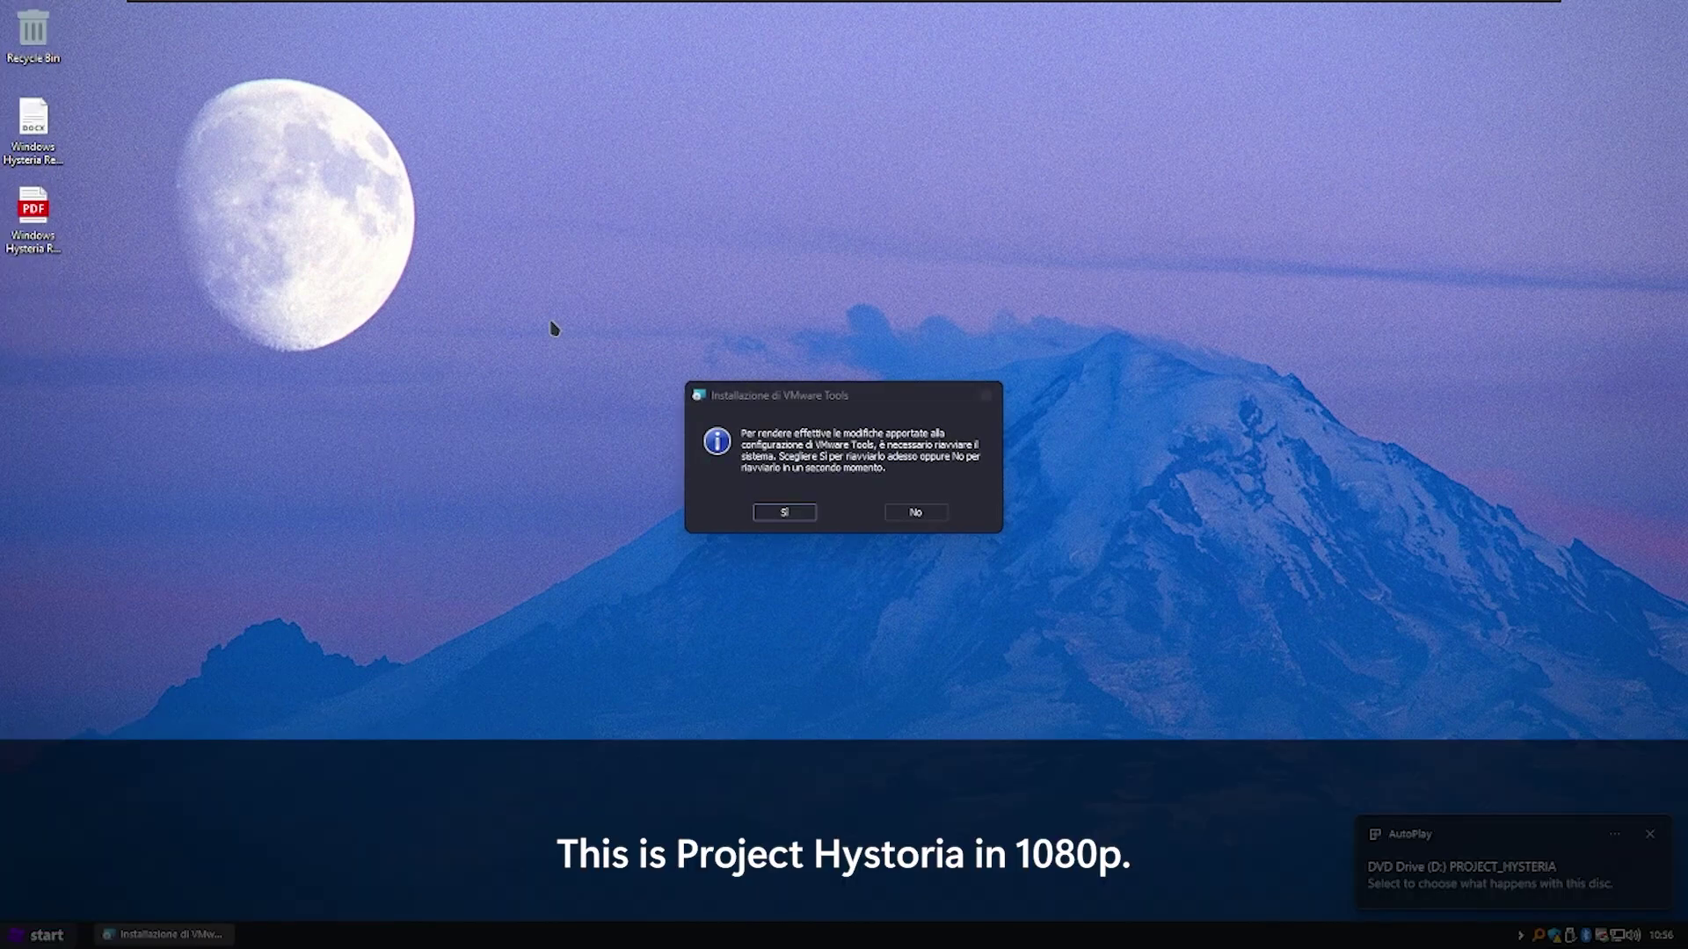
pyautogui.click(930, 512)
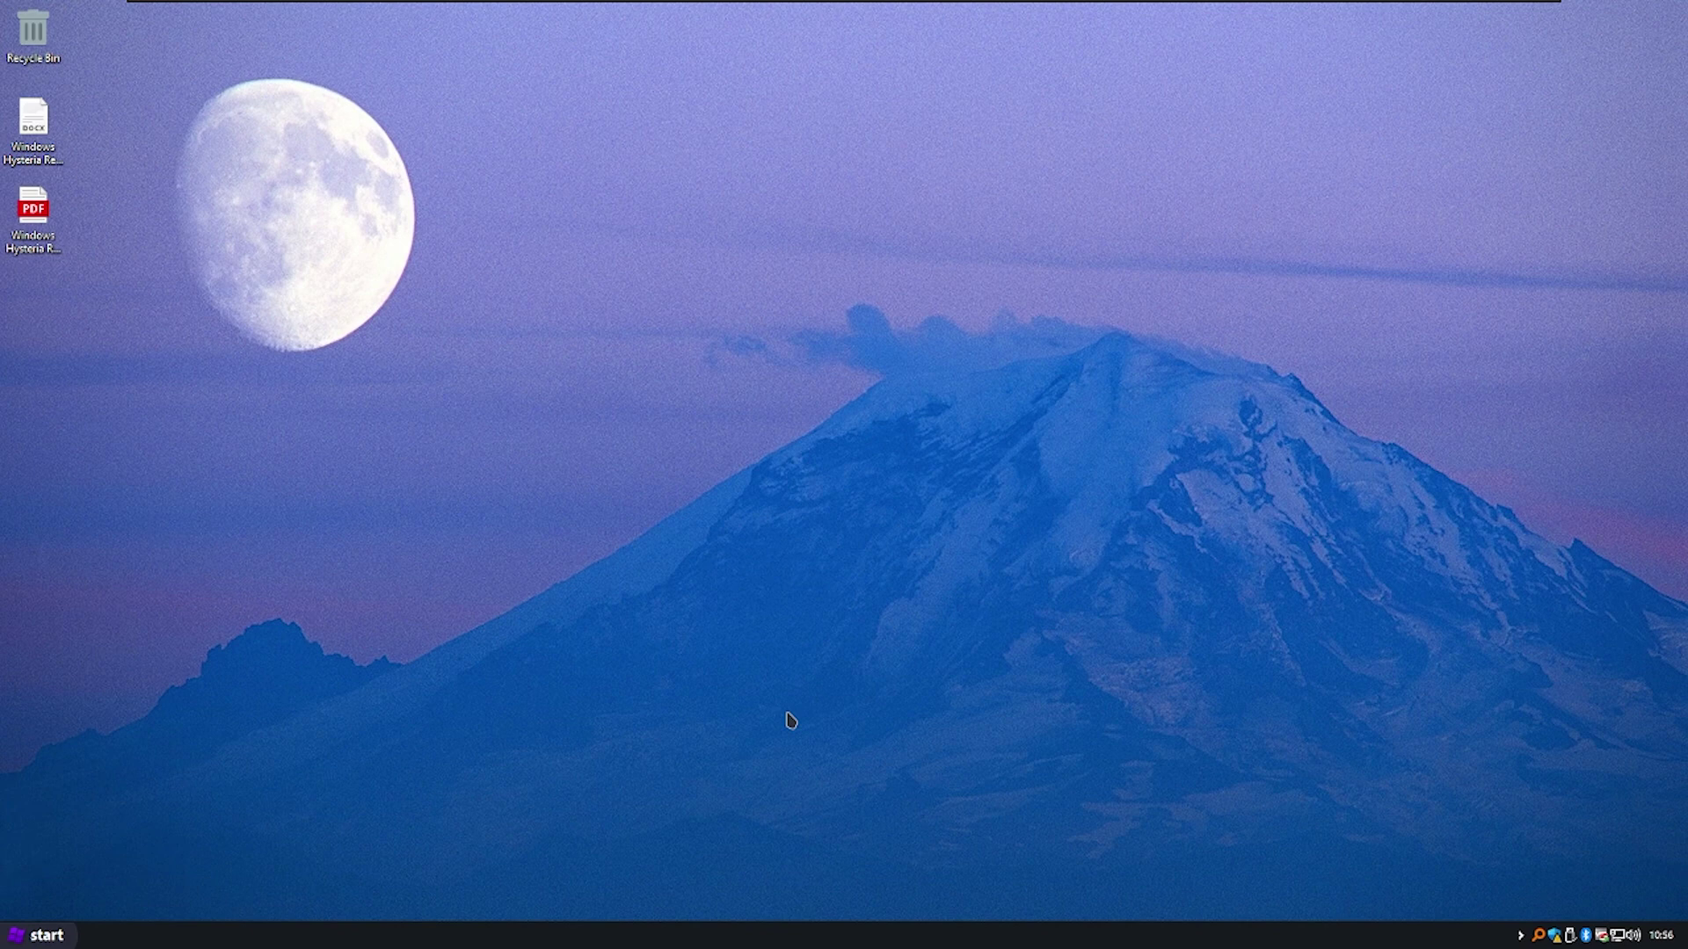
# - Browse the contents of Local Disk (C:) in File Explorer and return to This PC
pyautogui.press('super')
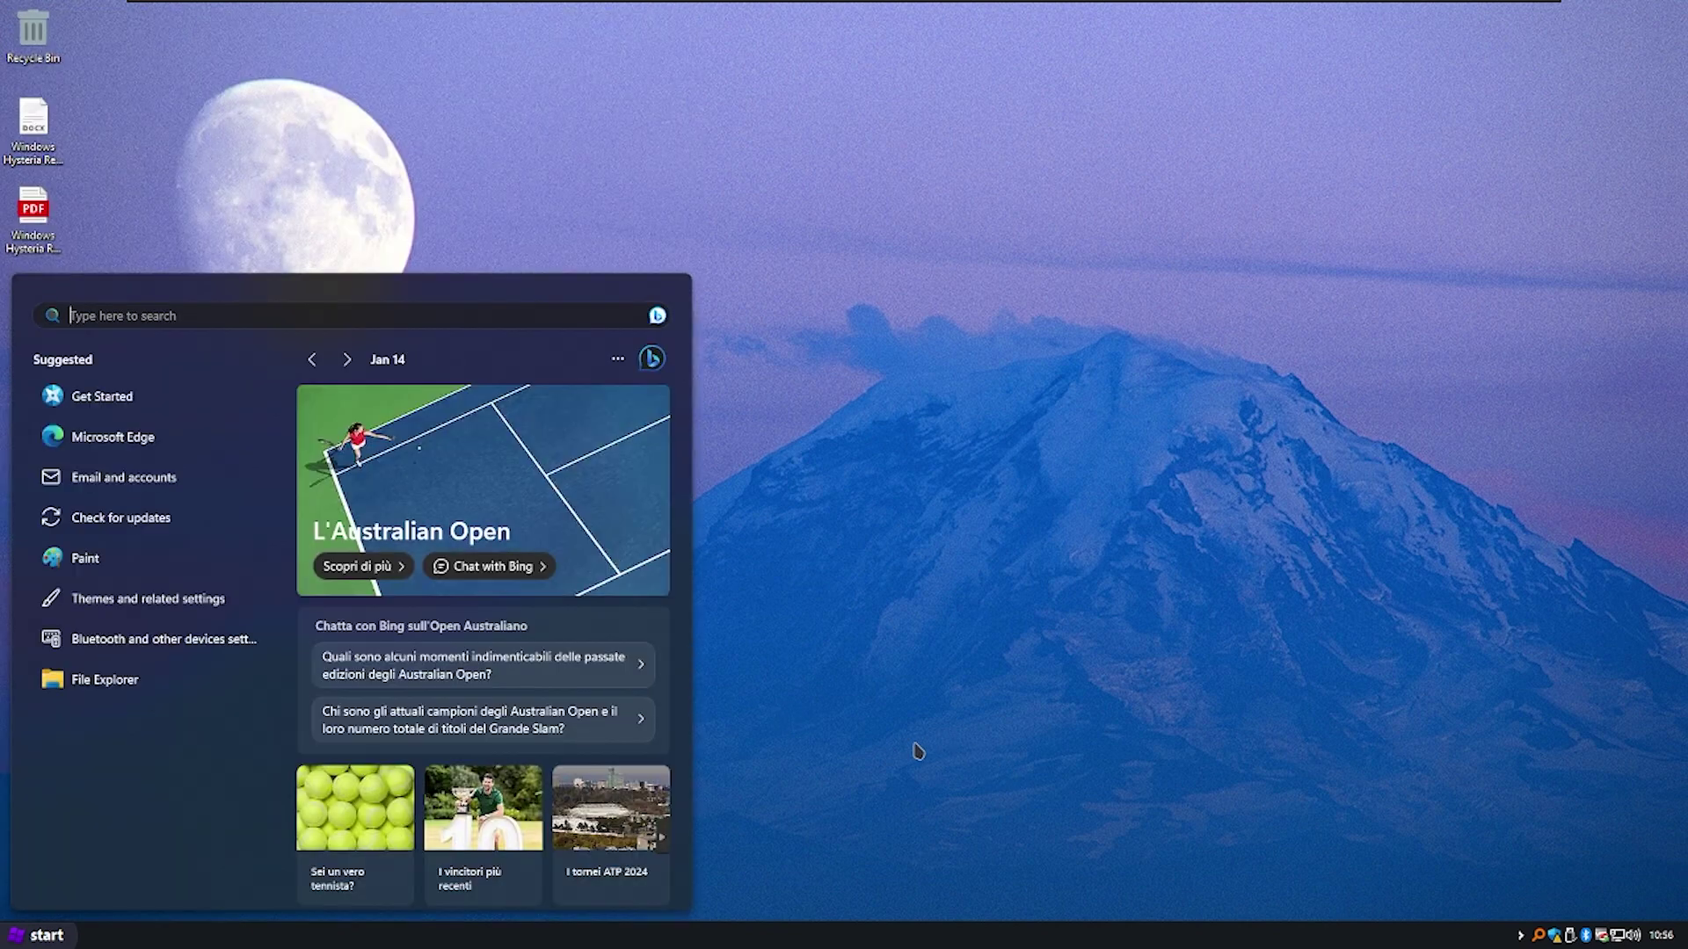
pyautogui.click(913, 745)
pyautogui.press('super+e')
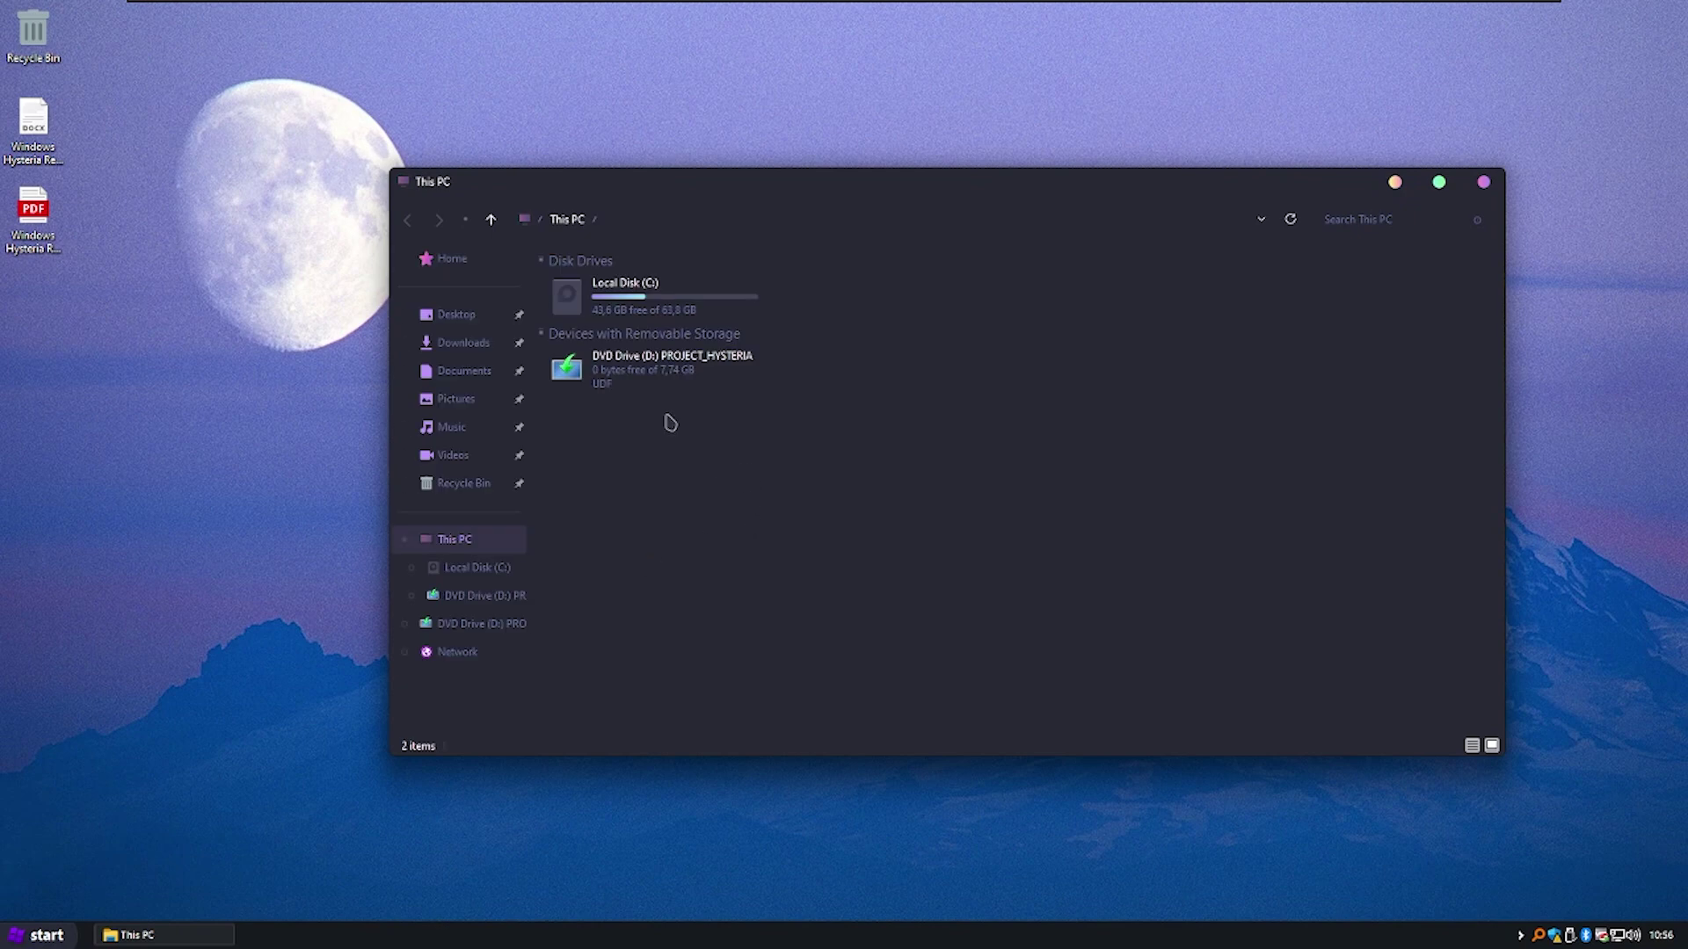
pyautogui.click(649, 315)
pyautogui.press('Return')
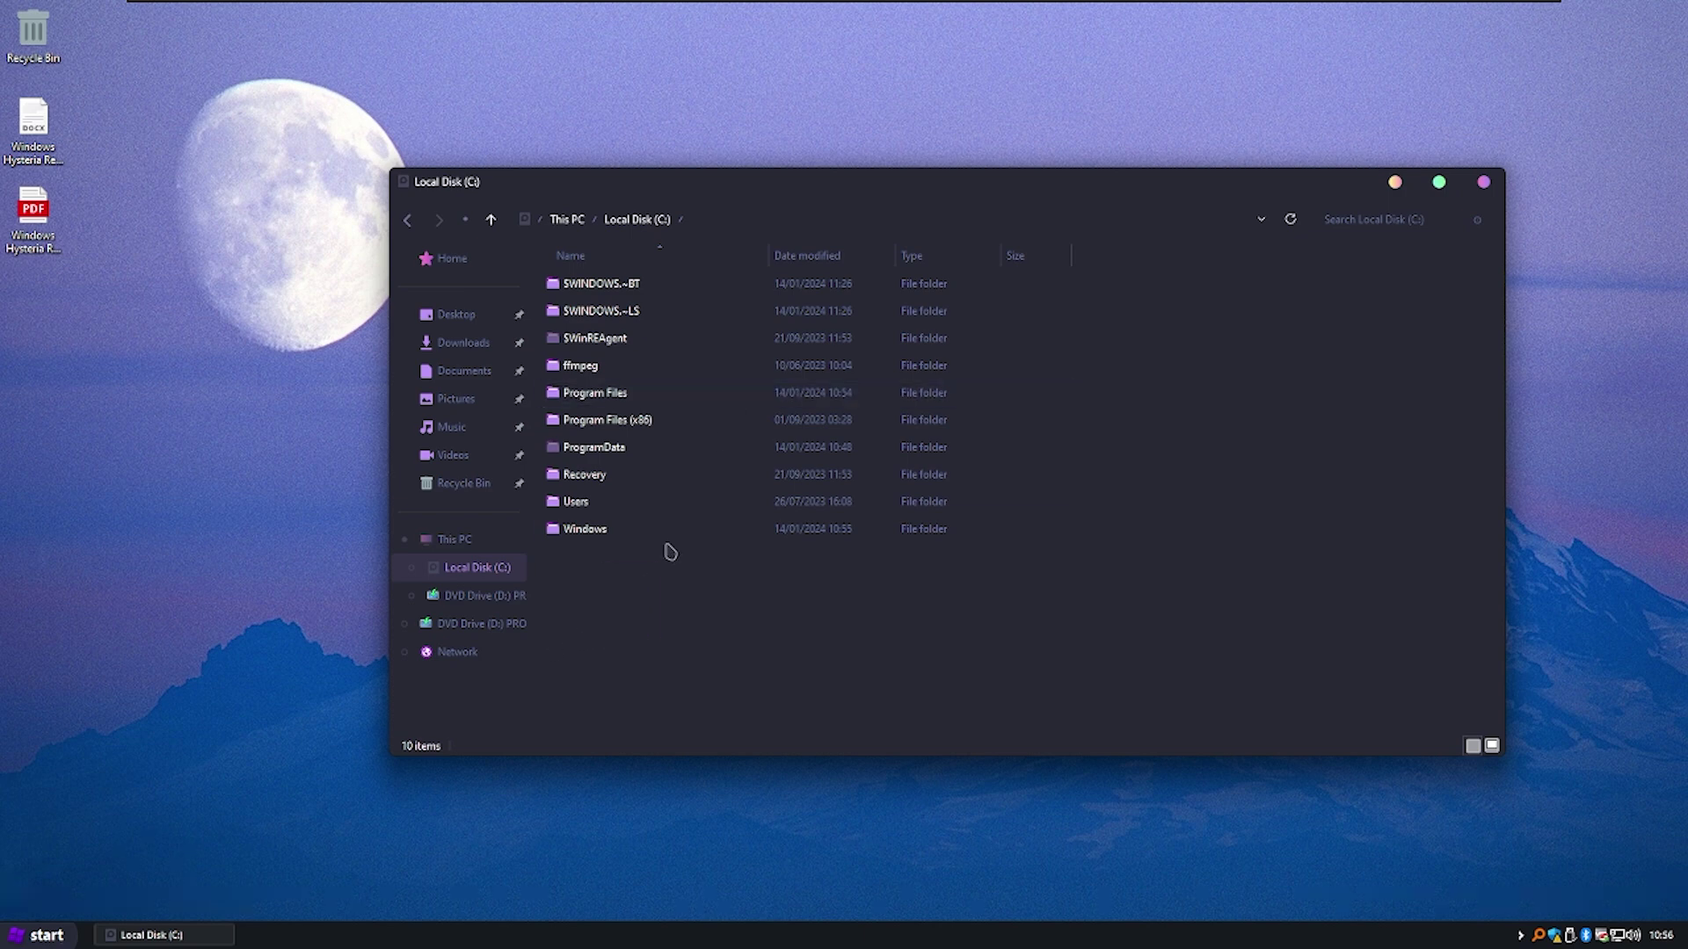
pyautogui.click(454, 538)
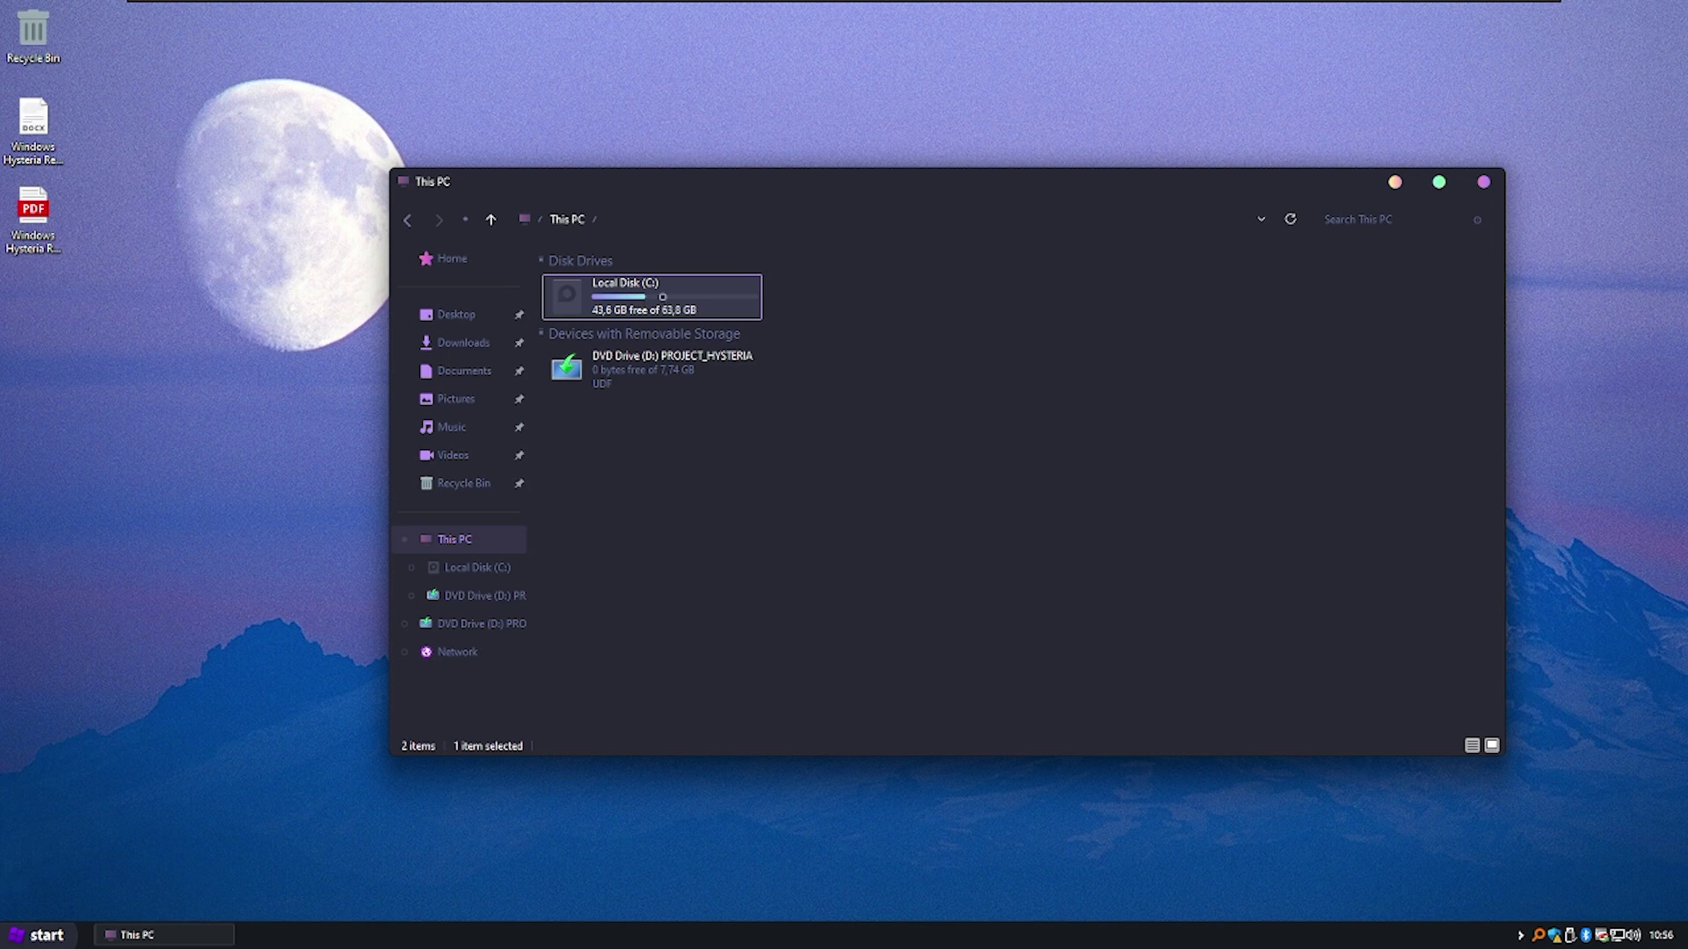
# - View the general properties of Local Disk (C:) and close both the dialog and File Explorer
pyautogui.rightClick(633, 297)
pyautogui.click(781, 687)
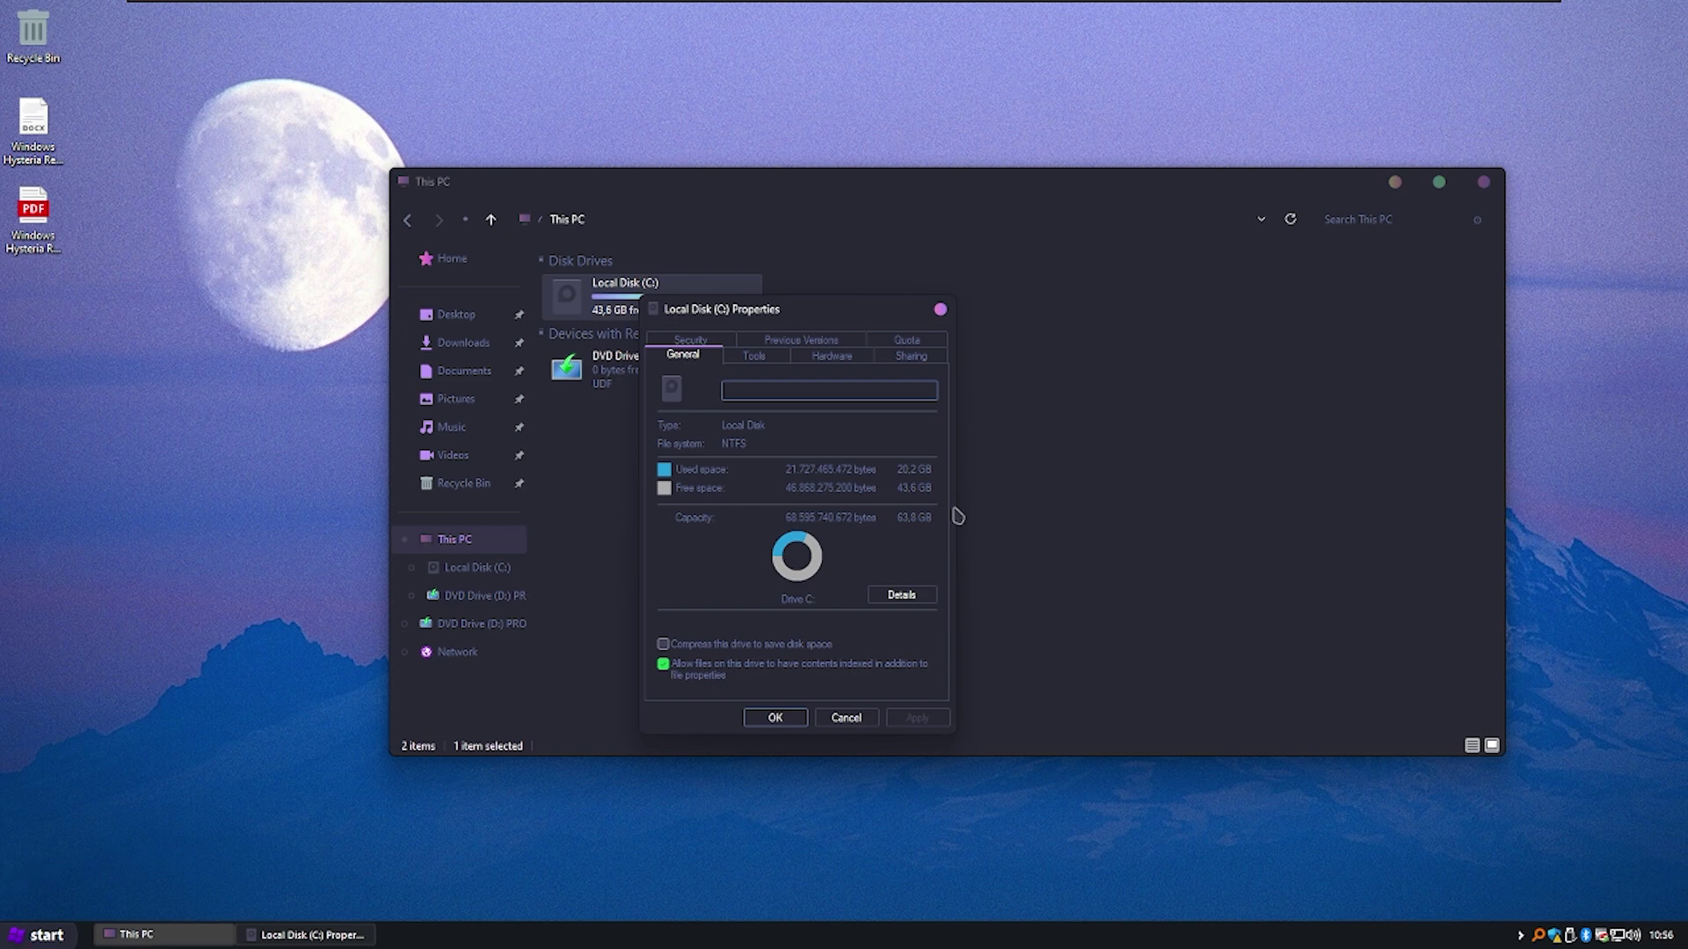
pyautogui.hotkey('alt', 'F4')
pyautogui.hotkey('alt', 'F4')
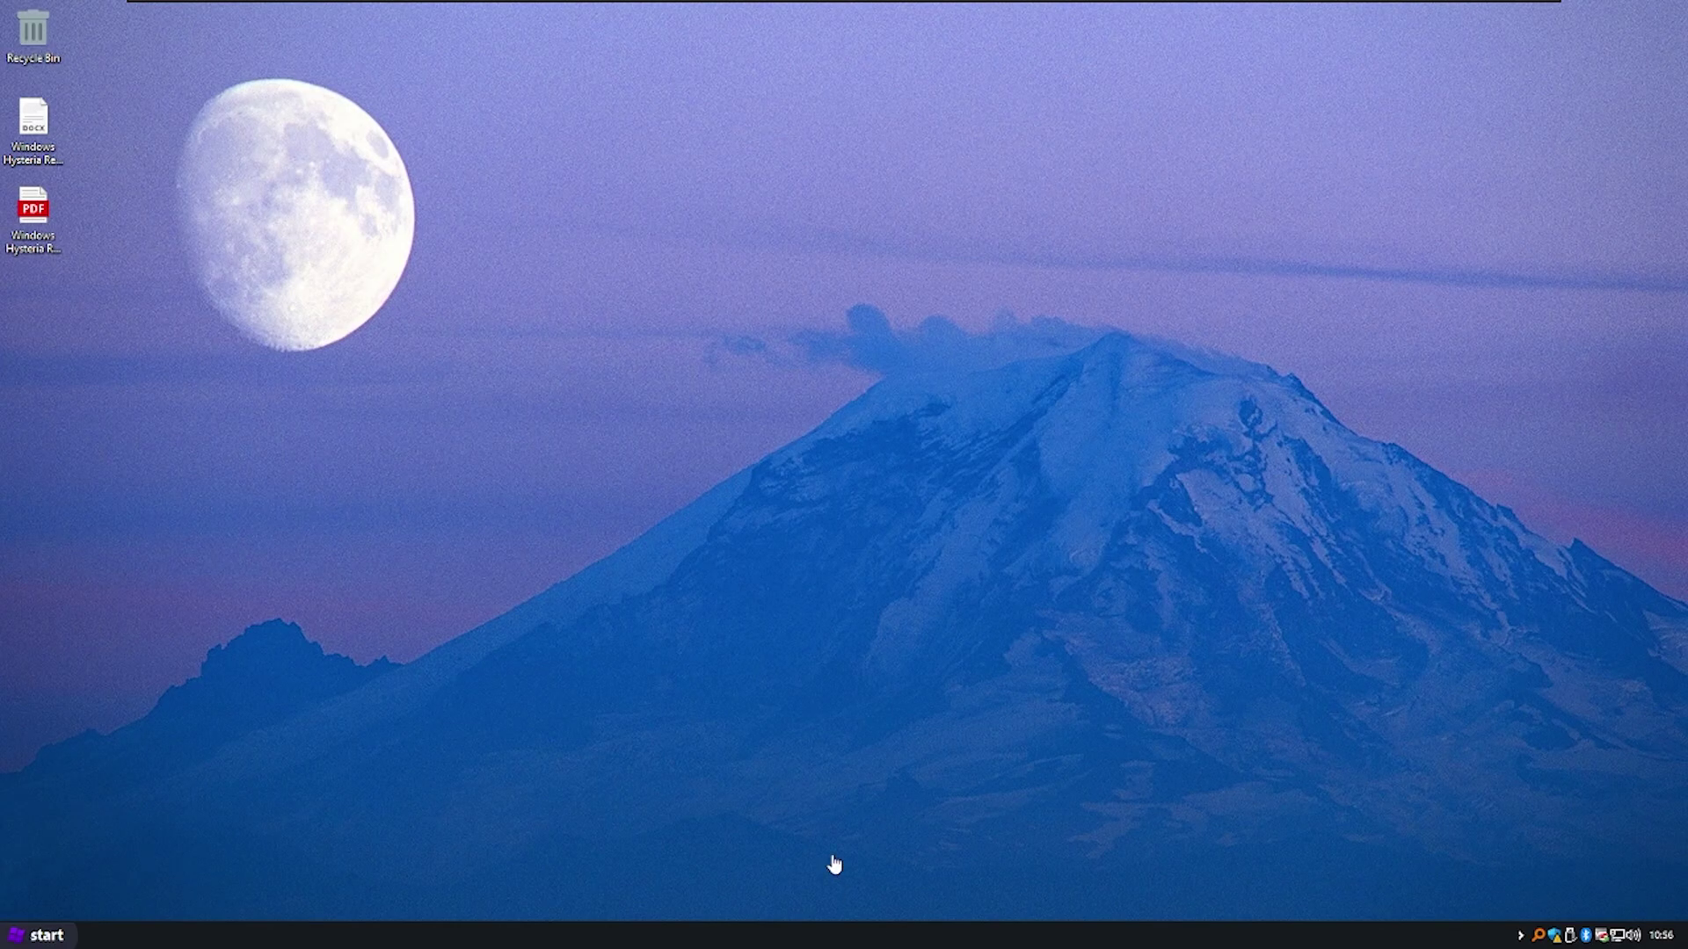
# - Open the Personalization settings from the desktop, shrink the window from full screen and go to Themes
pyautogui.moveTo(835, 359); pyautogui.dragTo(736, 388)
pyautogui.moveTo(730, 390); pyautogui.dragTo(180, 556)
pyautogui.moveTo(162, 540); pyautogui.dragTo(347, 269)
pyautogui.rightClick(347, 271)
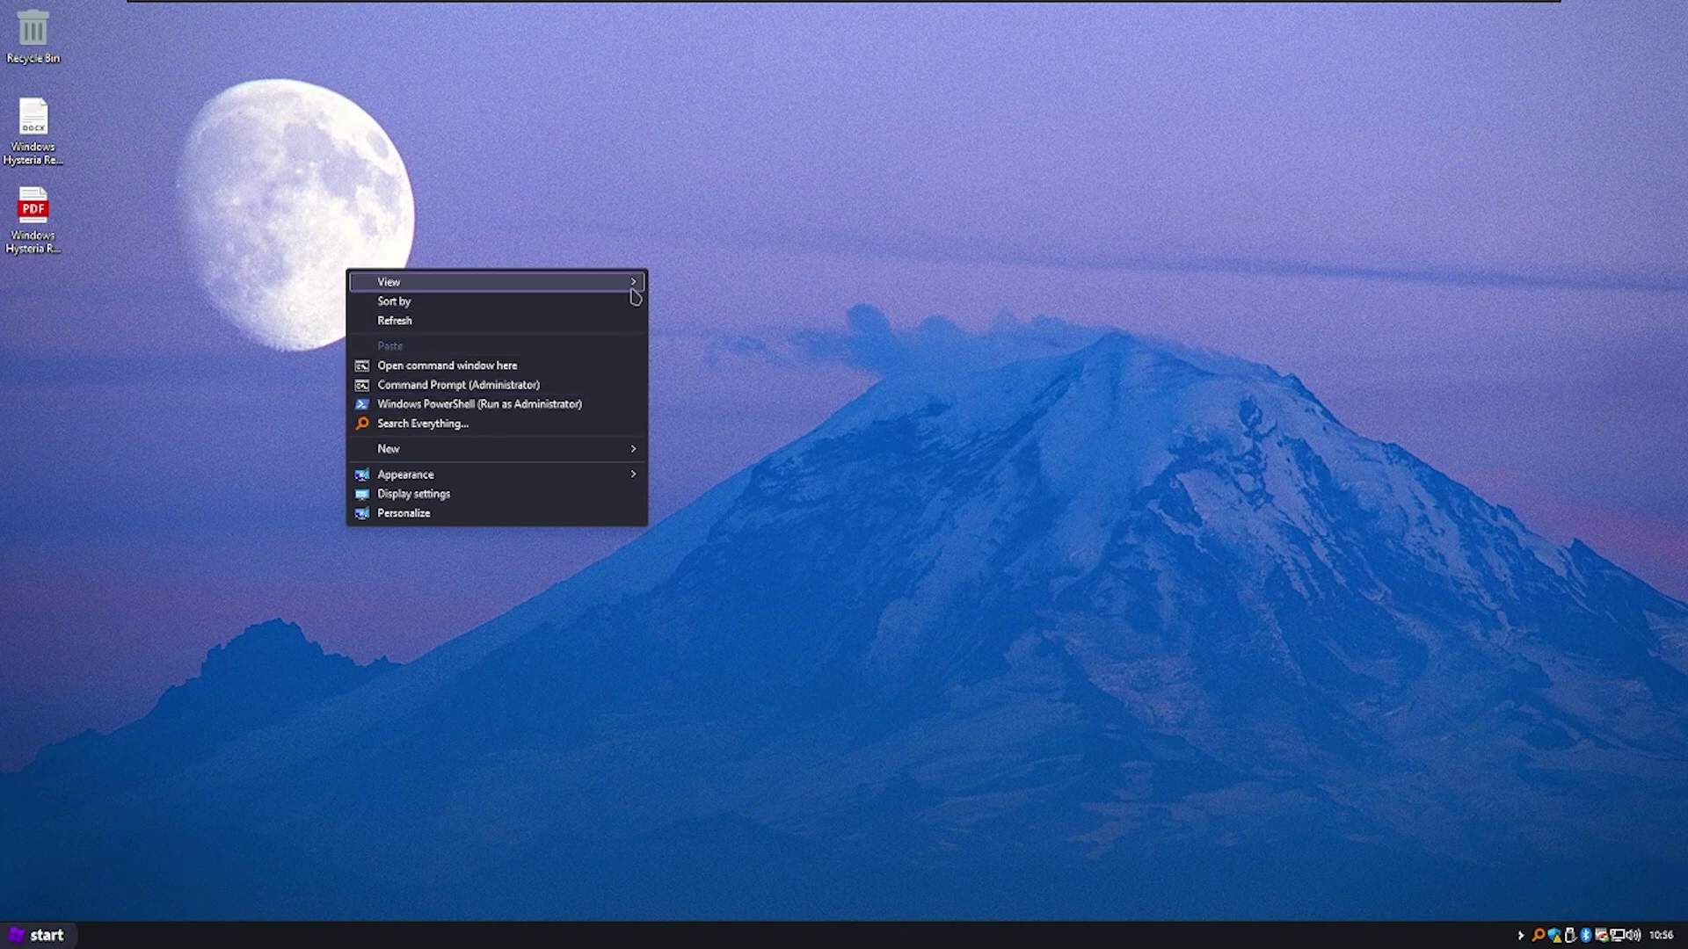
pyautogui.moveTo(571, 482)
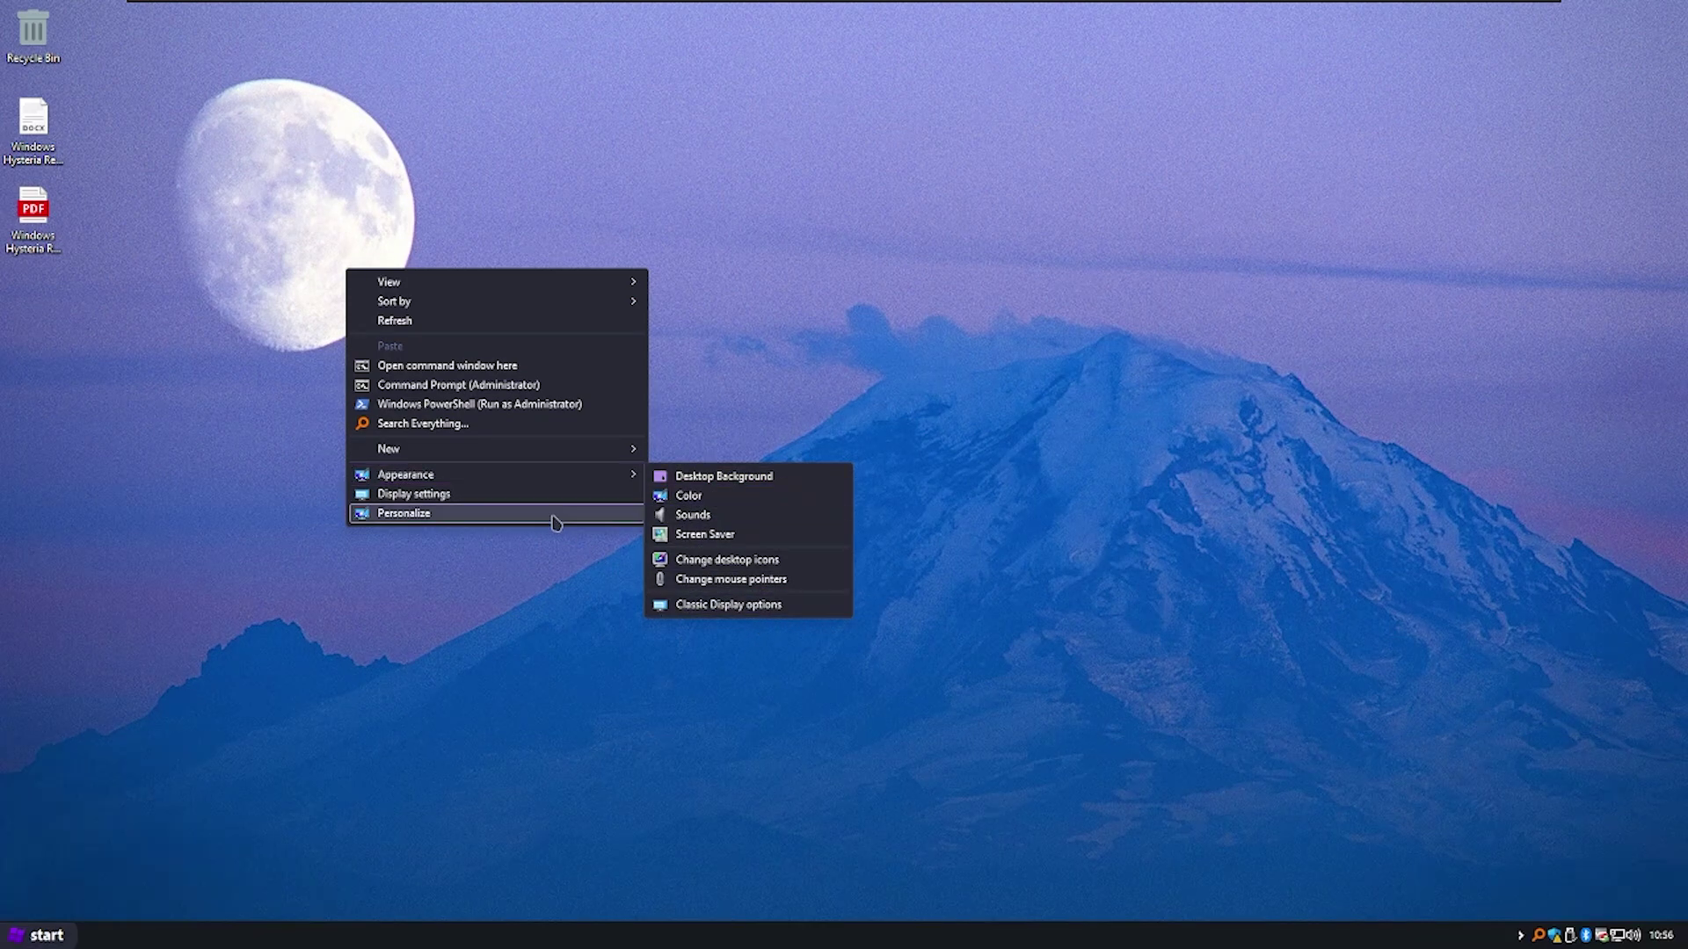
pyautogui.click(515, 513)
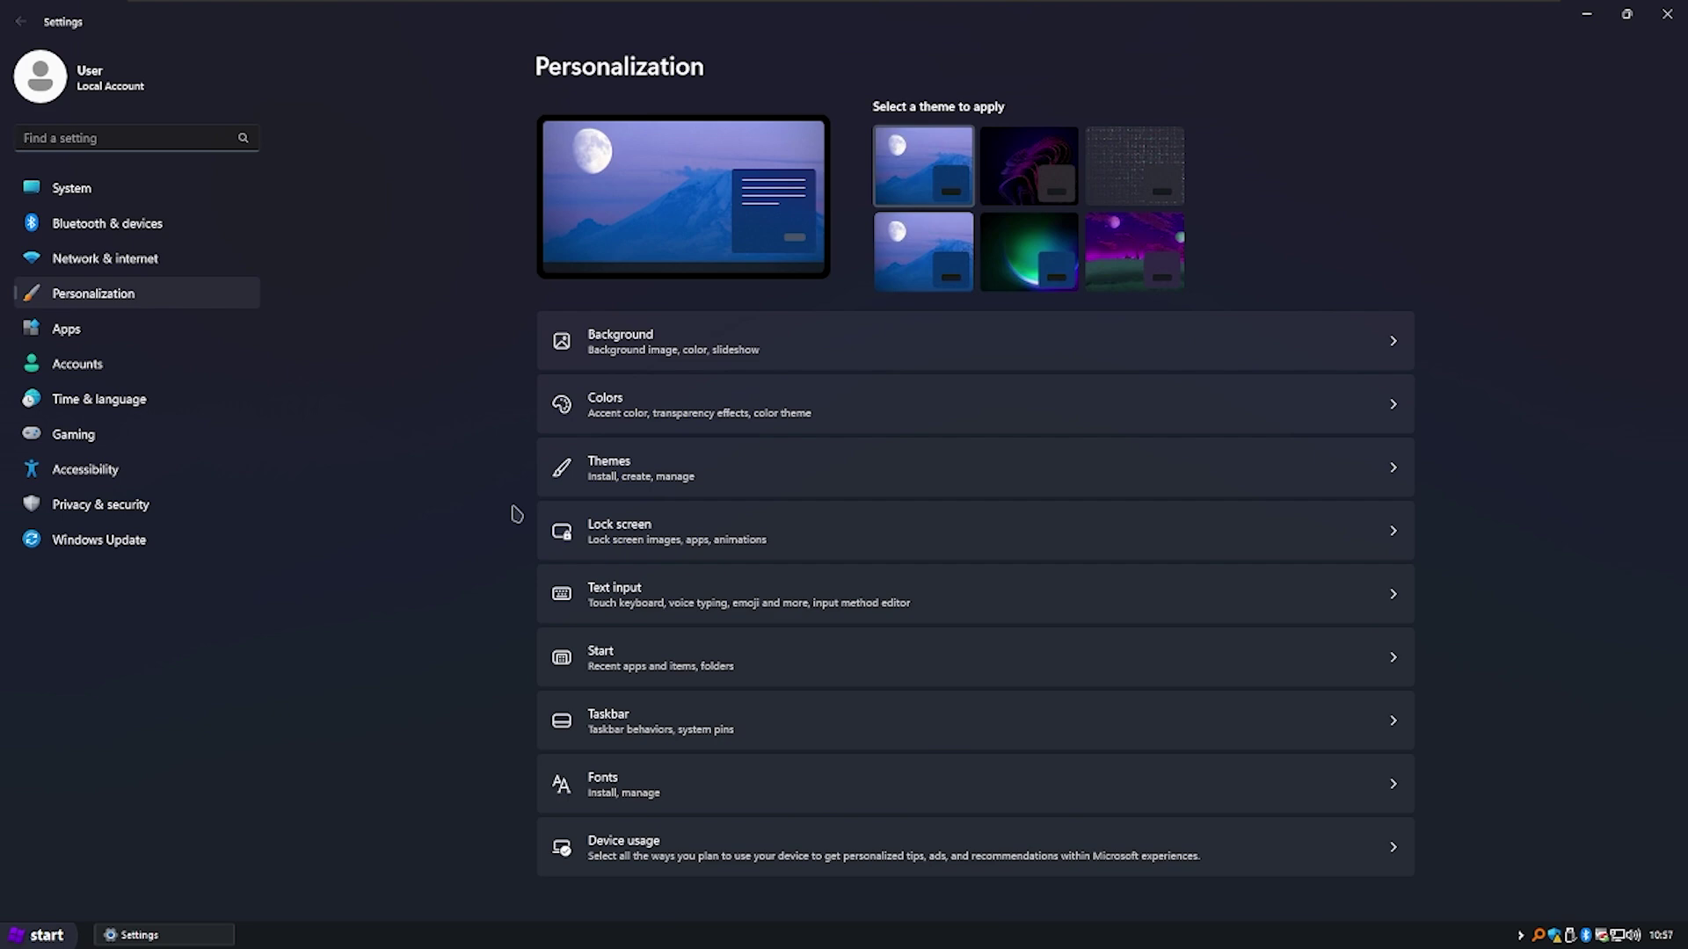
pyautogui.press('super+Down')
pyautogui.scroll(-3, 527, 538)
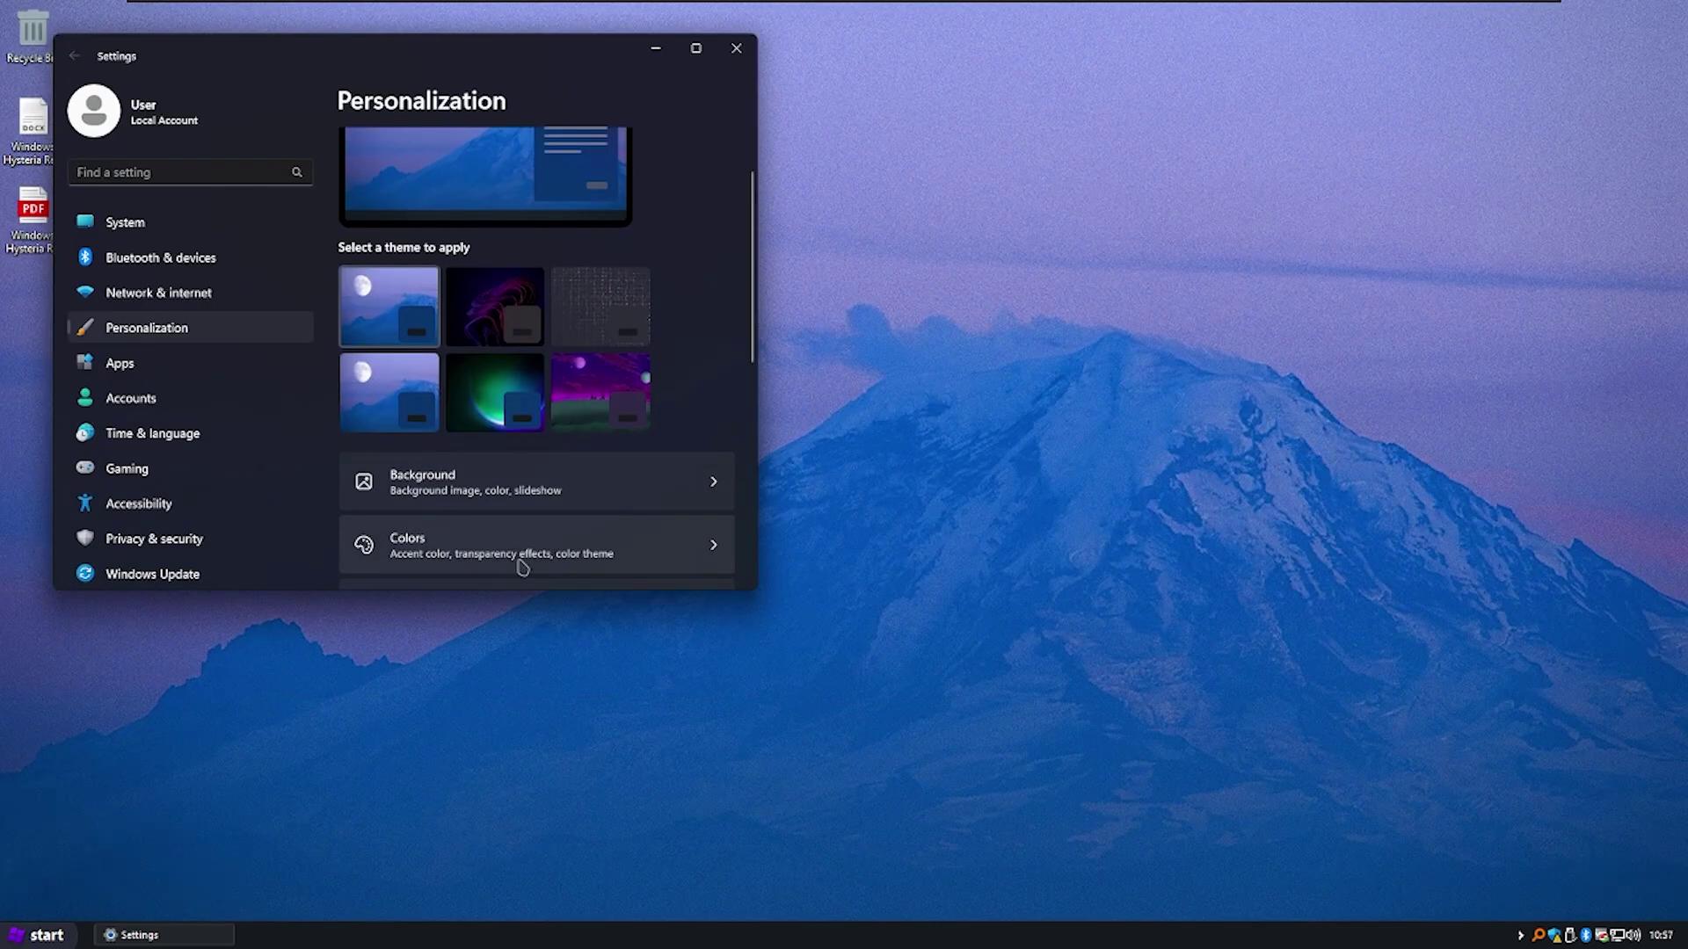
pyautogui.click(525, 535)
# - Try the Bloom theme and check how the start menu looks with it
pyautogui.scroll(-5, 616, 497)
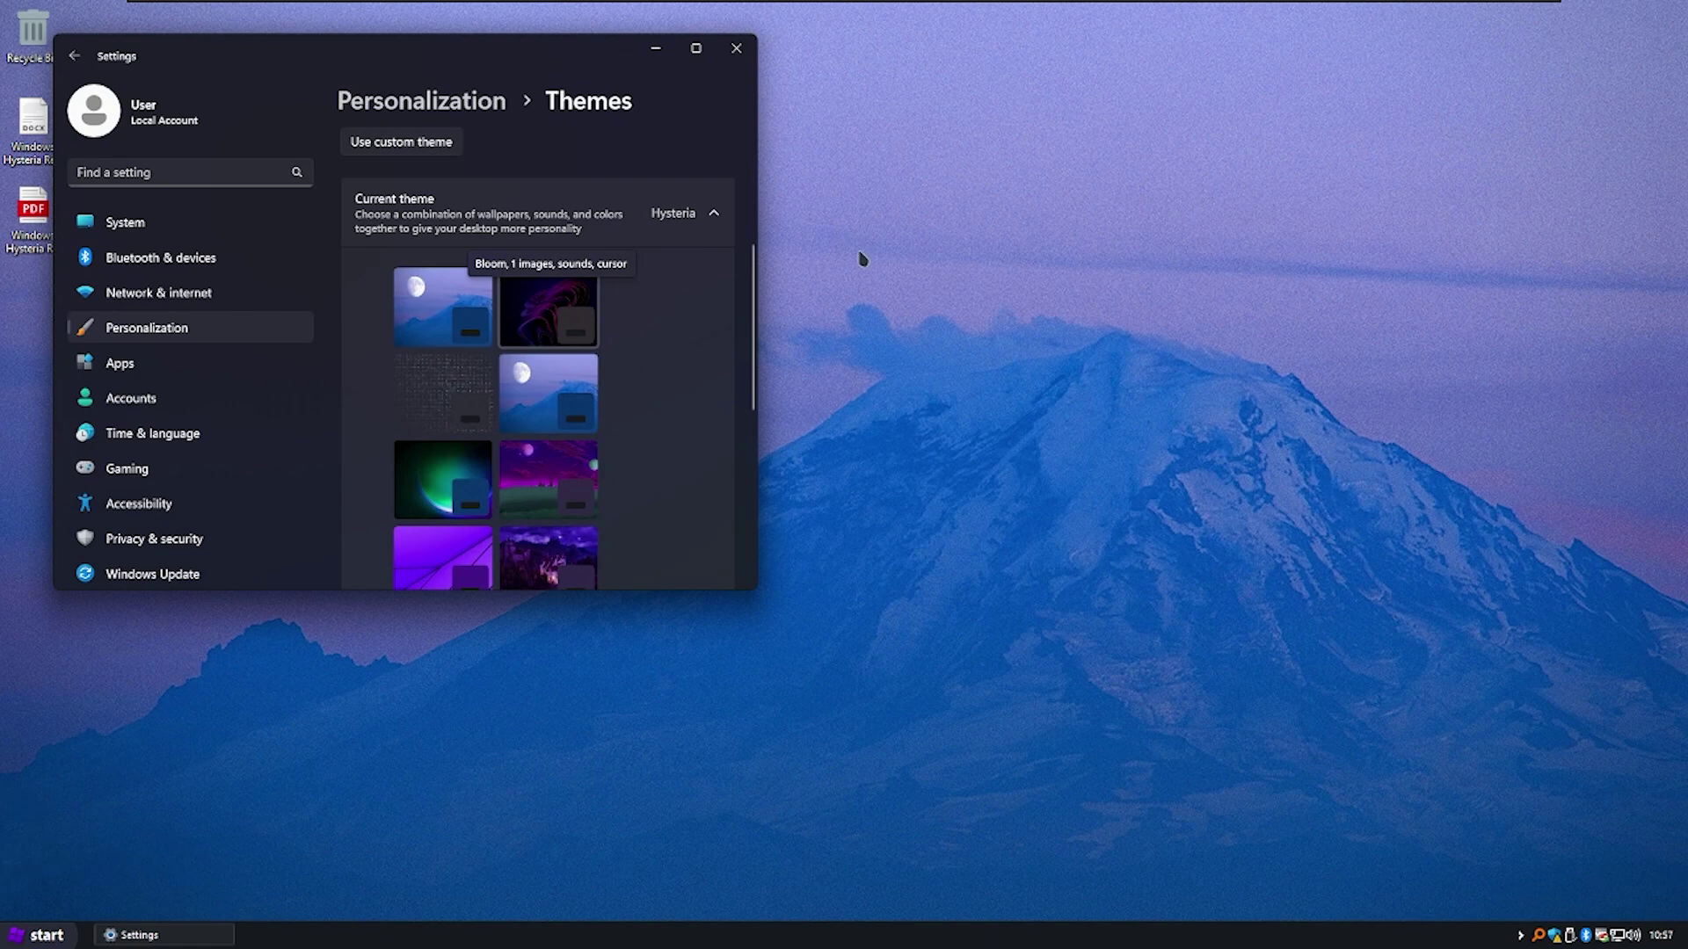
pyautogui.press('super')
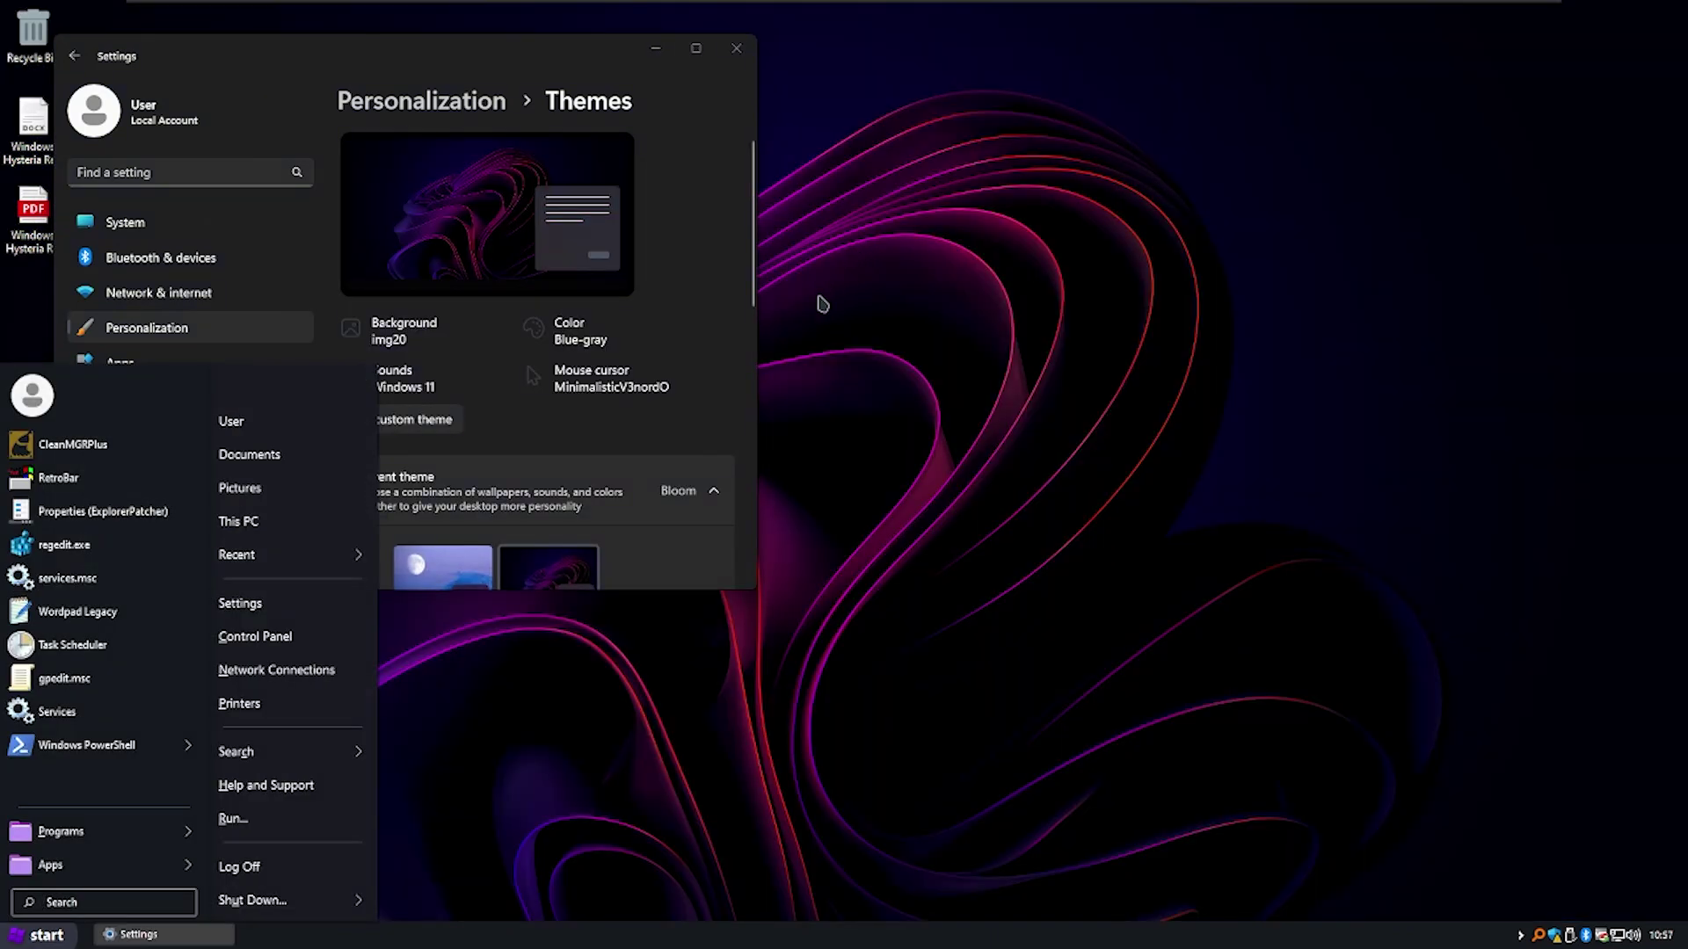
pyautogui.press('super')
# - Try the Dracula theme and cycle through several of its slideshow desktop backgrounds
pyautogui.scroll(-5, 546, 282)
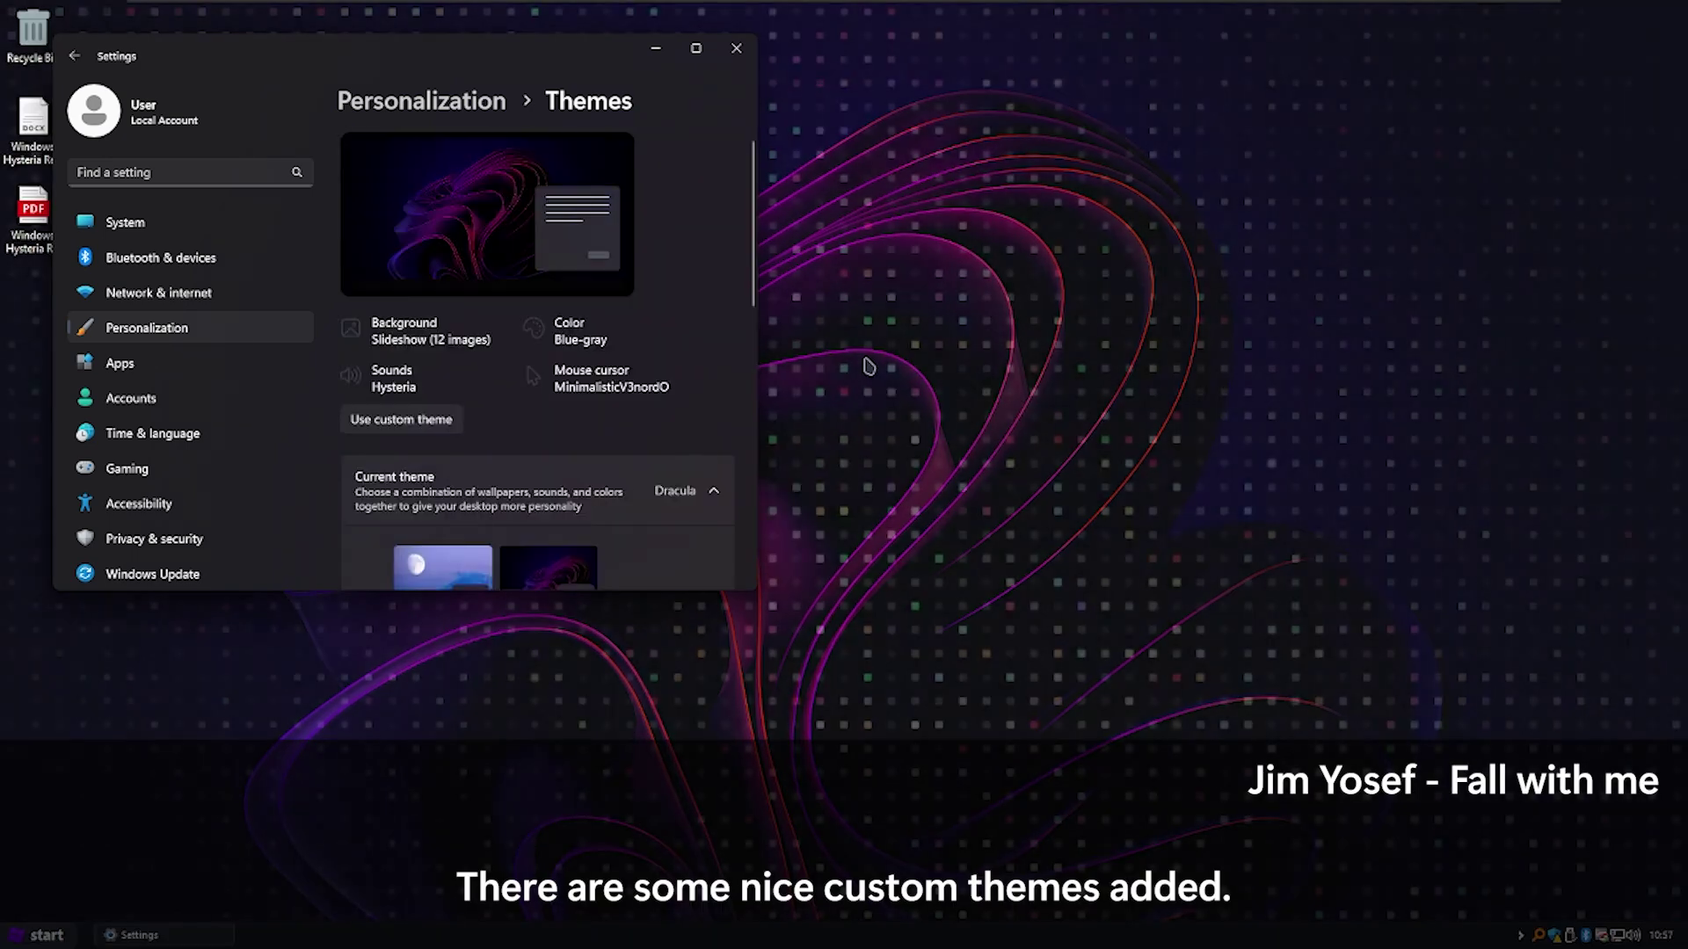
pyautogui.rightClick(868, 366)
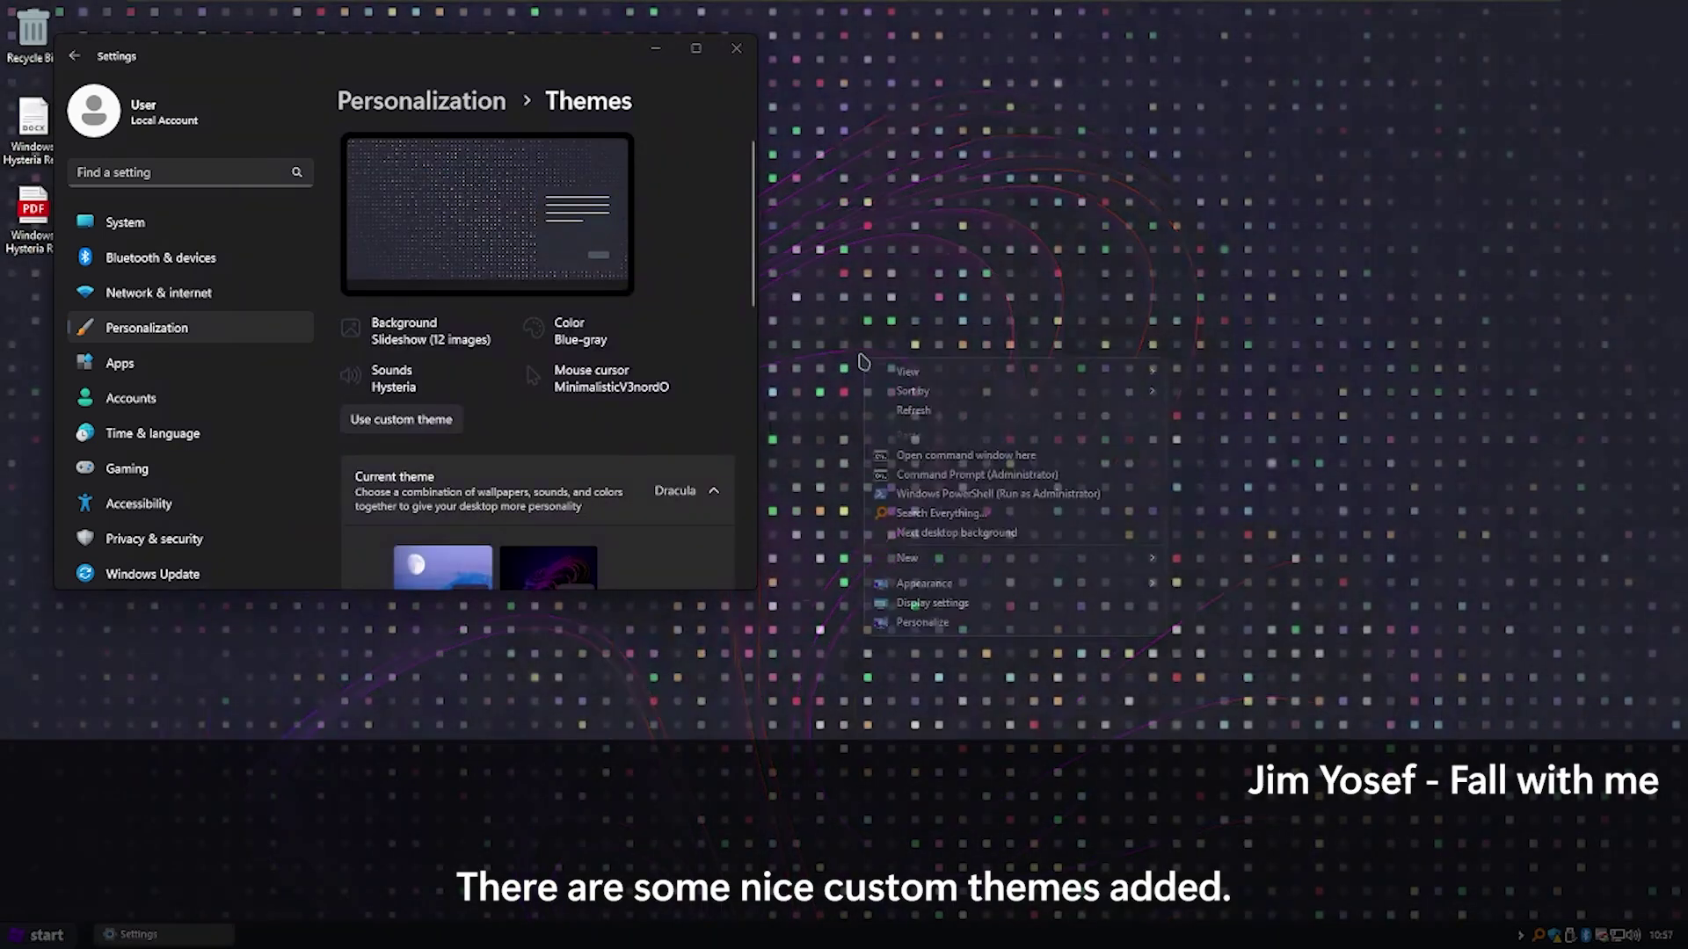
pyautogui.click(1043, 532)
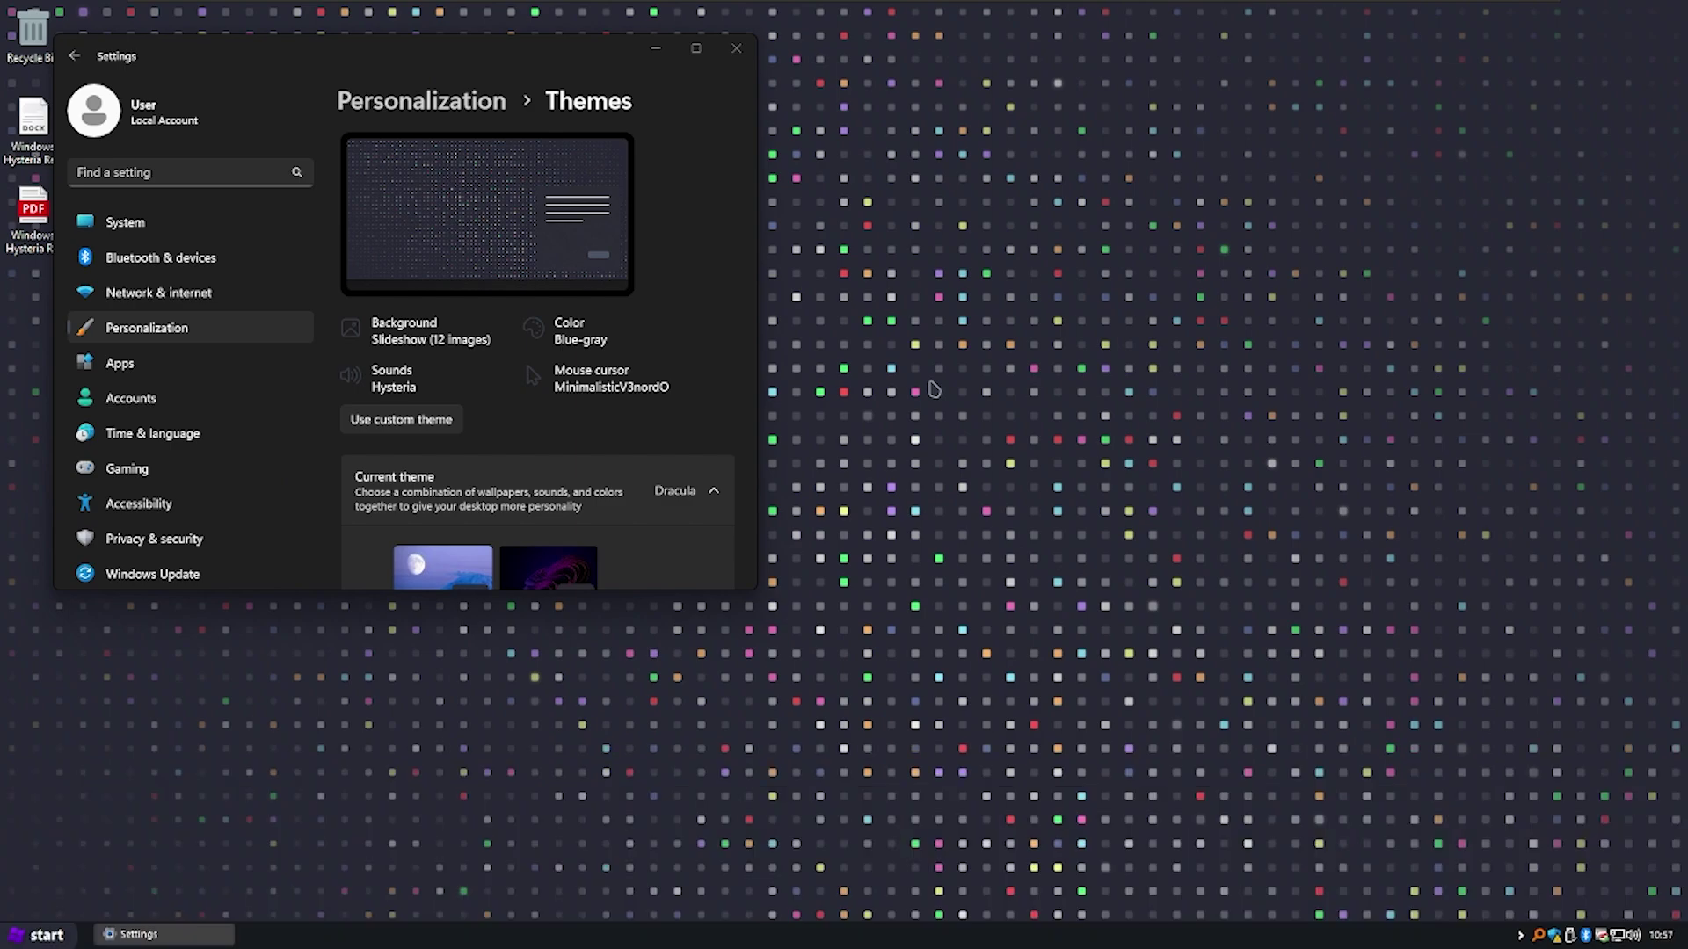
pyautogui.rightClick(934, 390)
pyautogui.click(1049, 555)
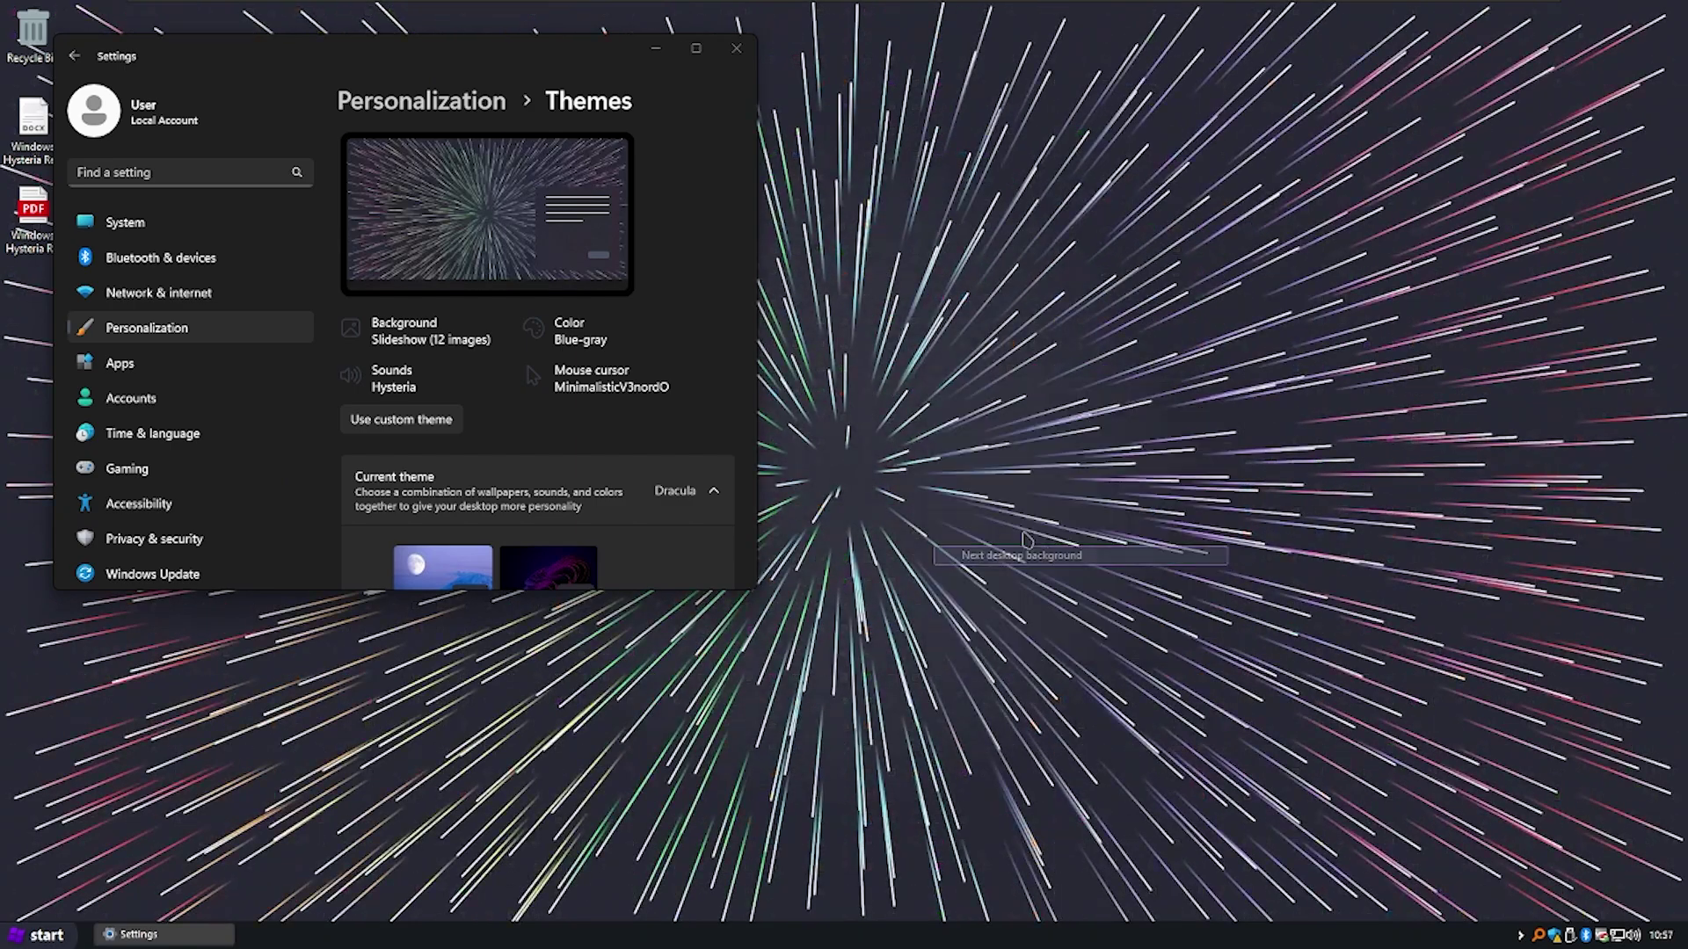
pyautogui.rightClick(892, 437)
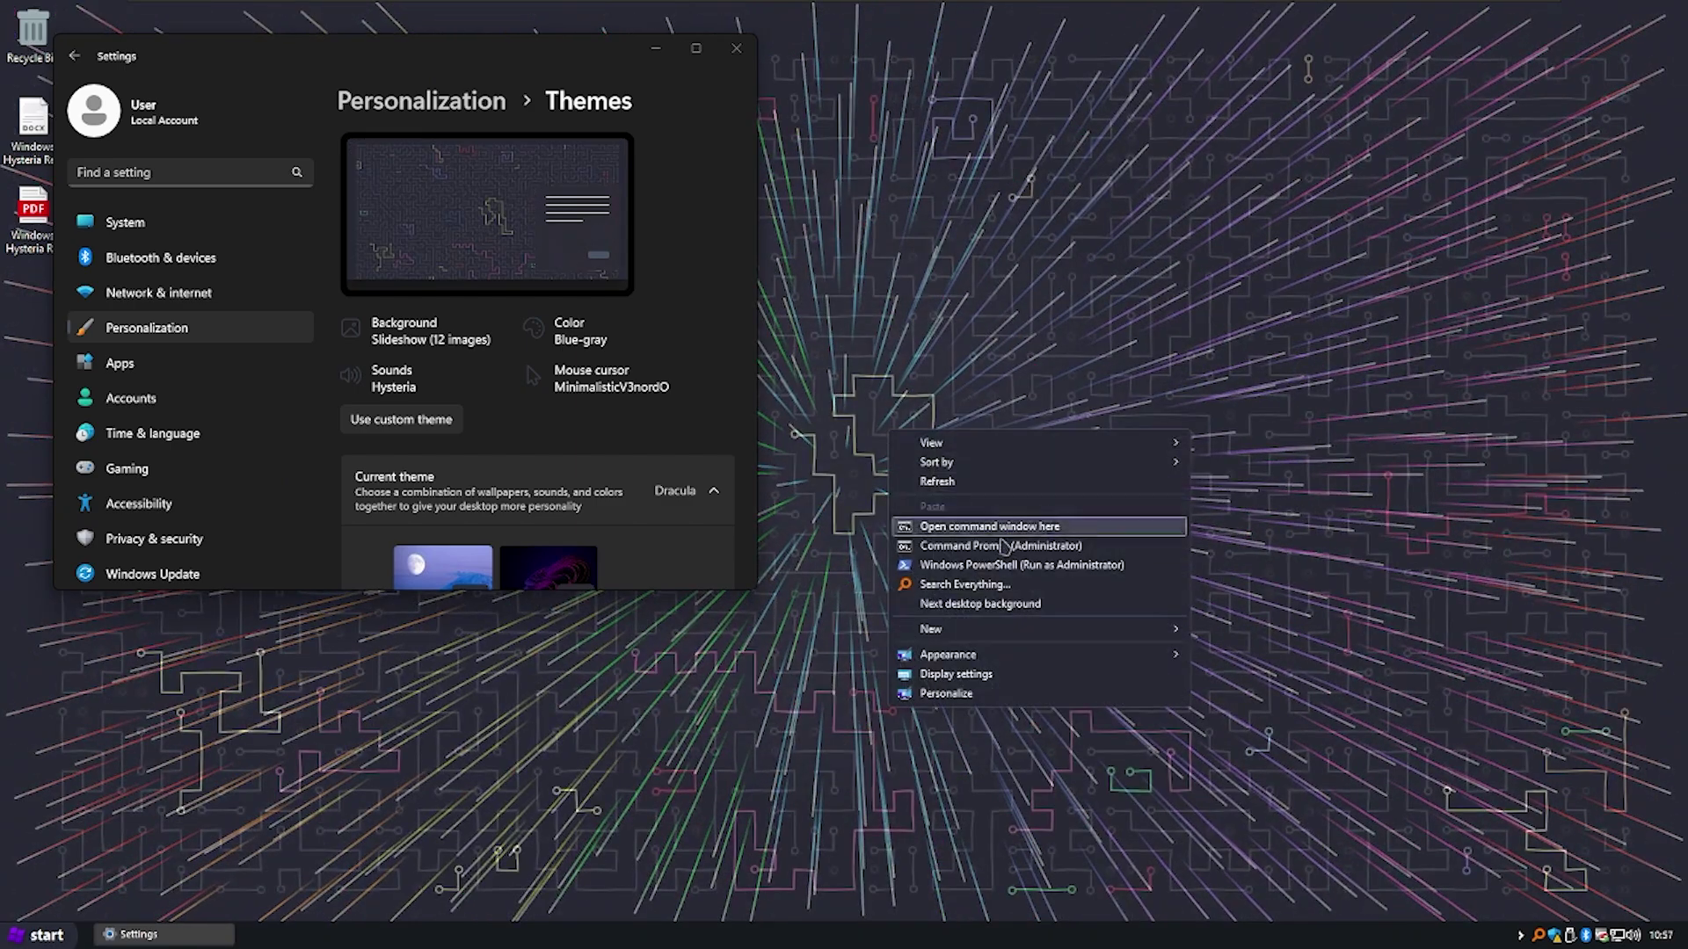
pyautogui.click(1038, 596)
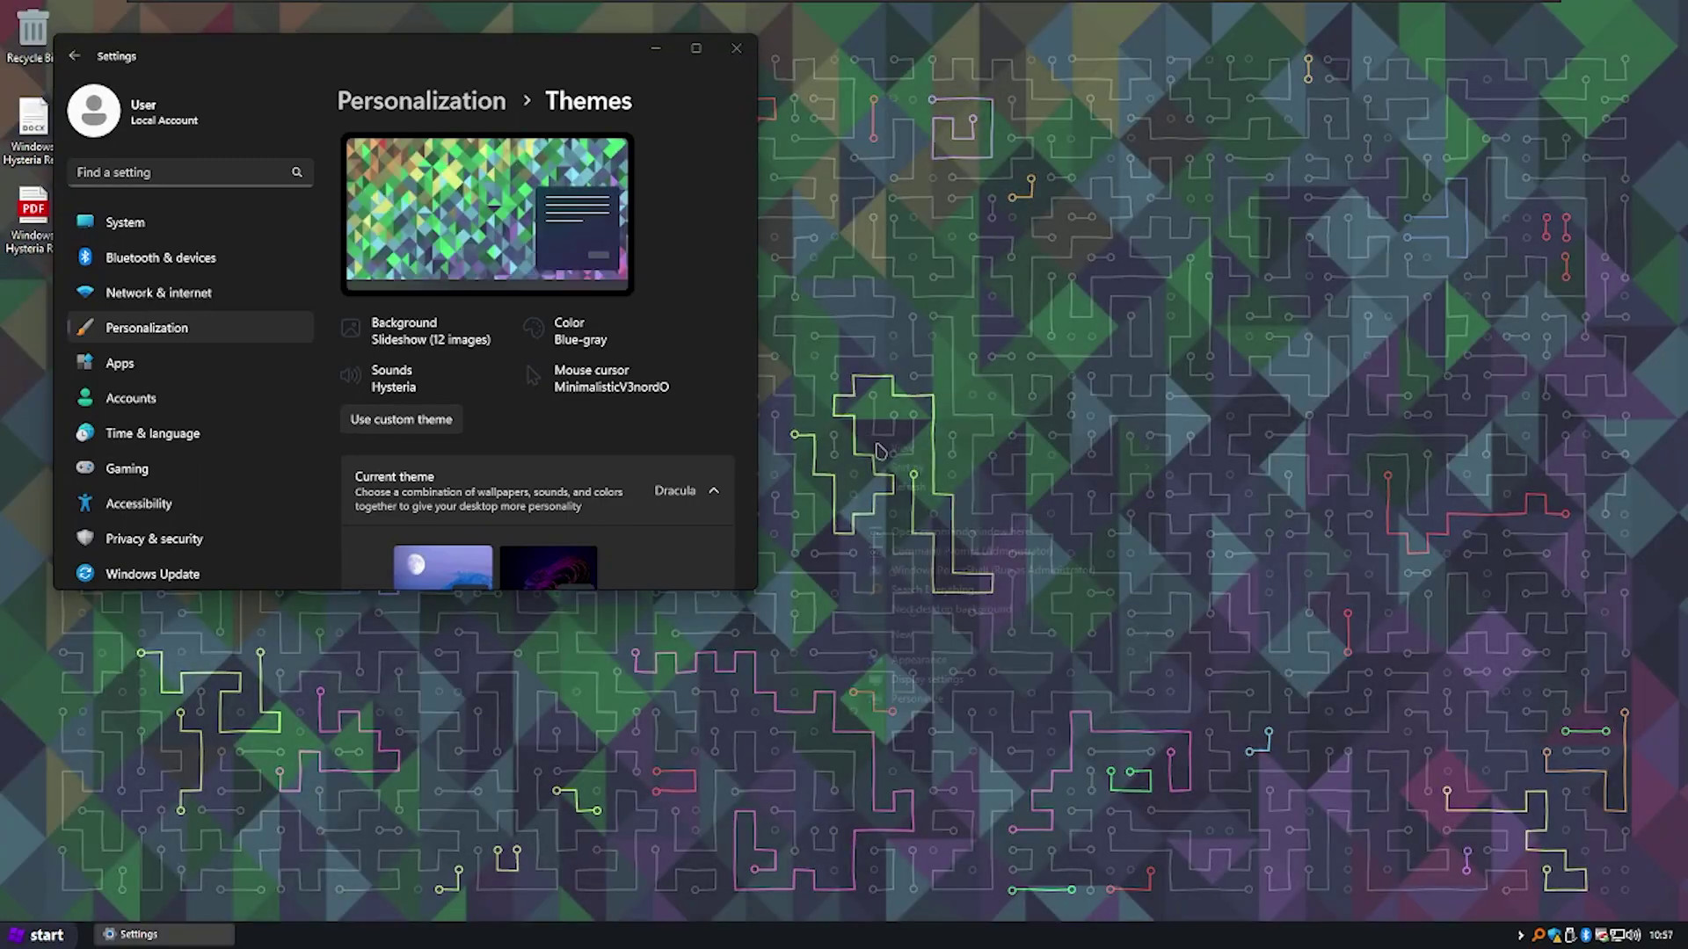
pyautogui.rightClick(859, 432)
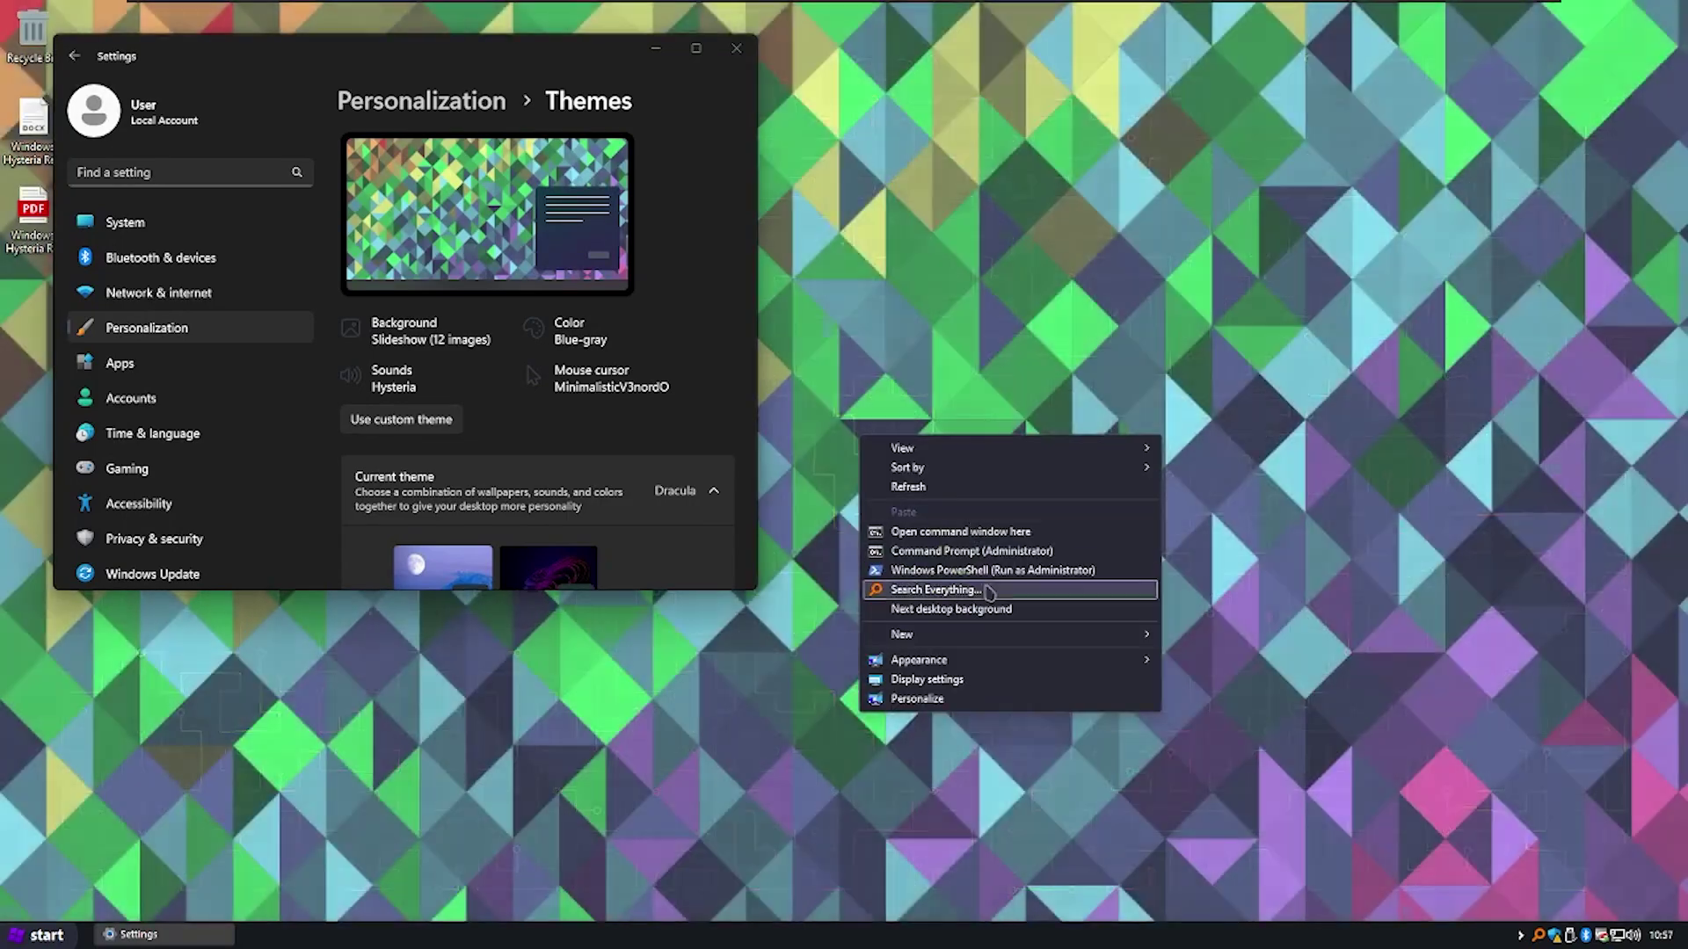
pyautogui.click(962, 609)
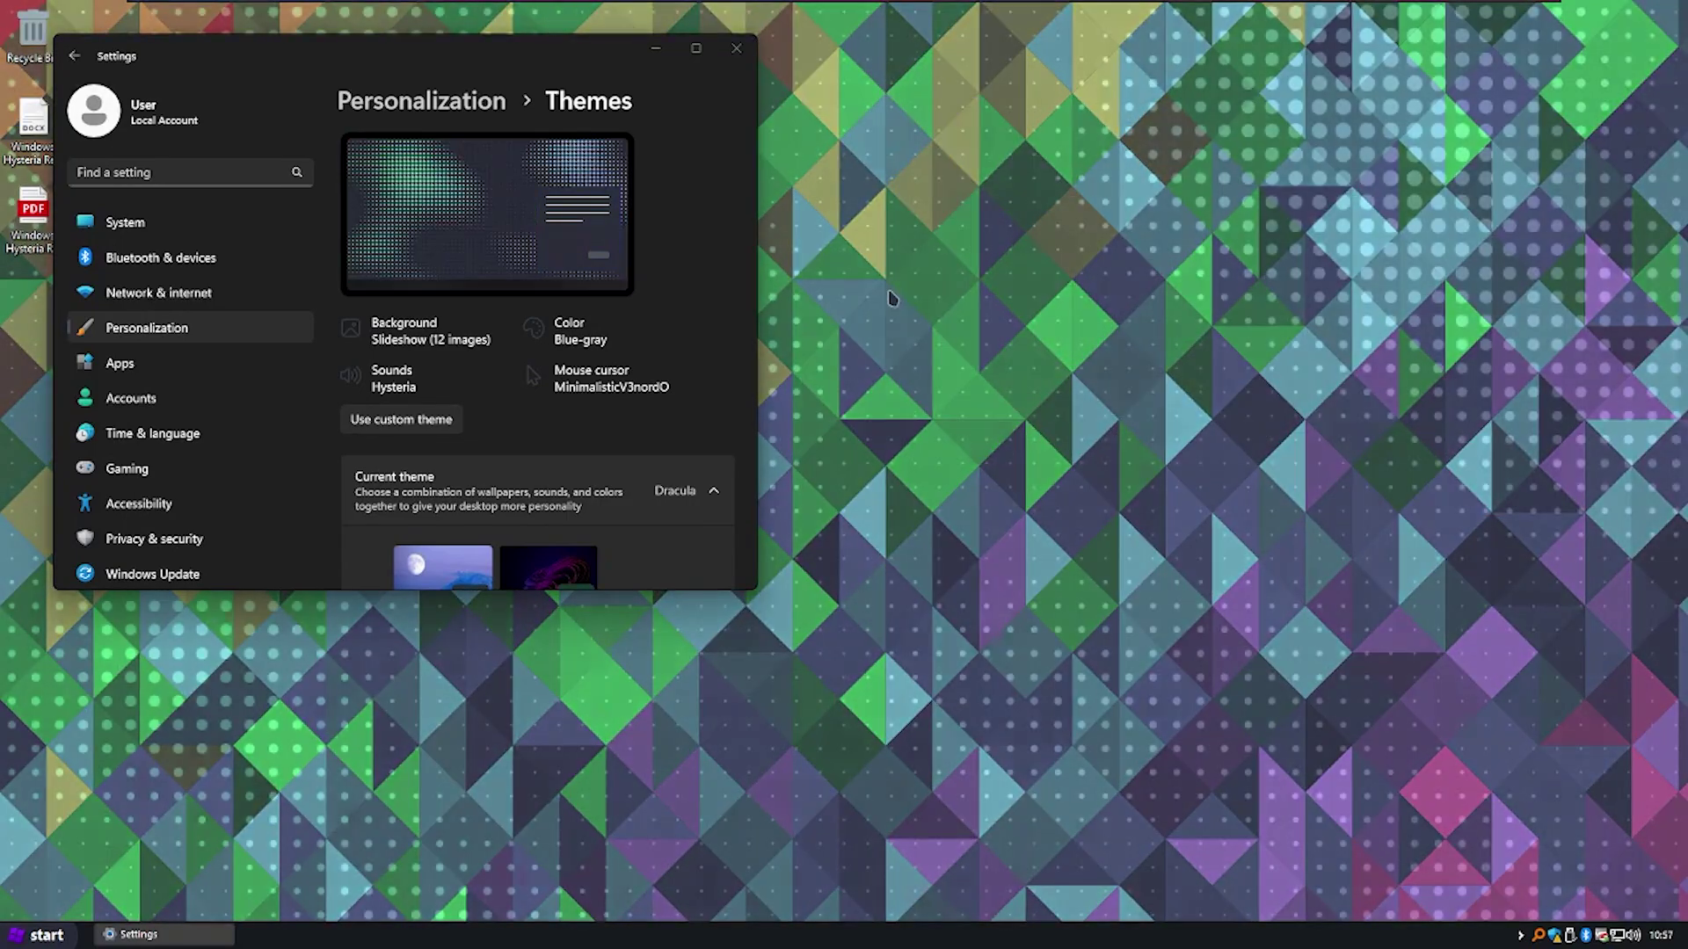
pyautogui.rightClick(888, 295)
pyautogui.click(1020, 474)
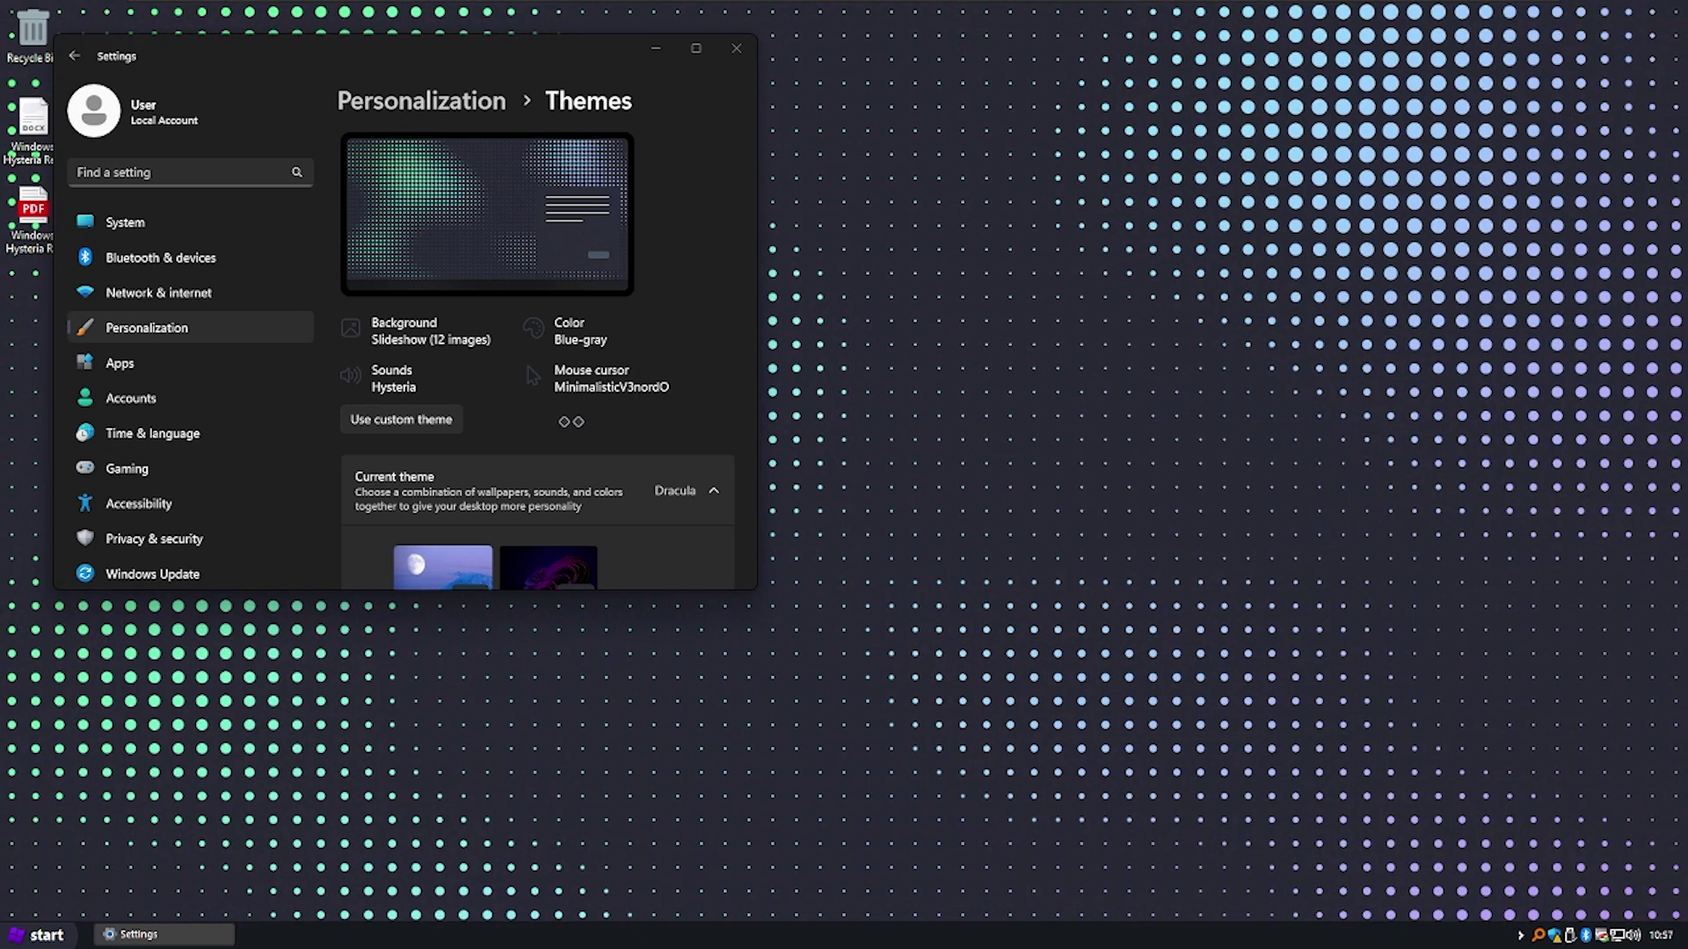
# - Apply the Experience theme from the list of available themes
pyautogui.scroll(-5, 633, 450)
pyautogui.scroll(-1, 628, 422)
pyautogui.scroll(1, 559, 450)
pyautogui.click(540, 268)
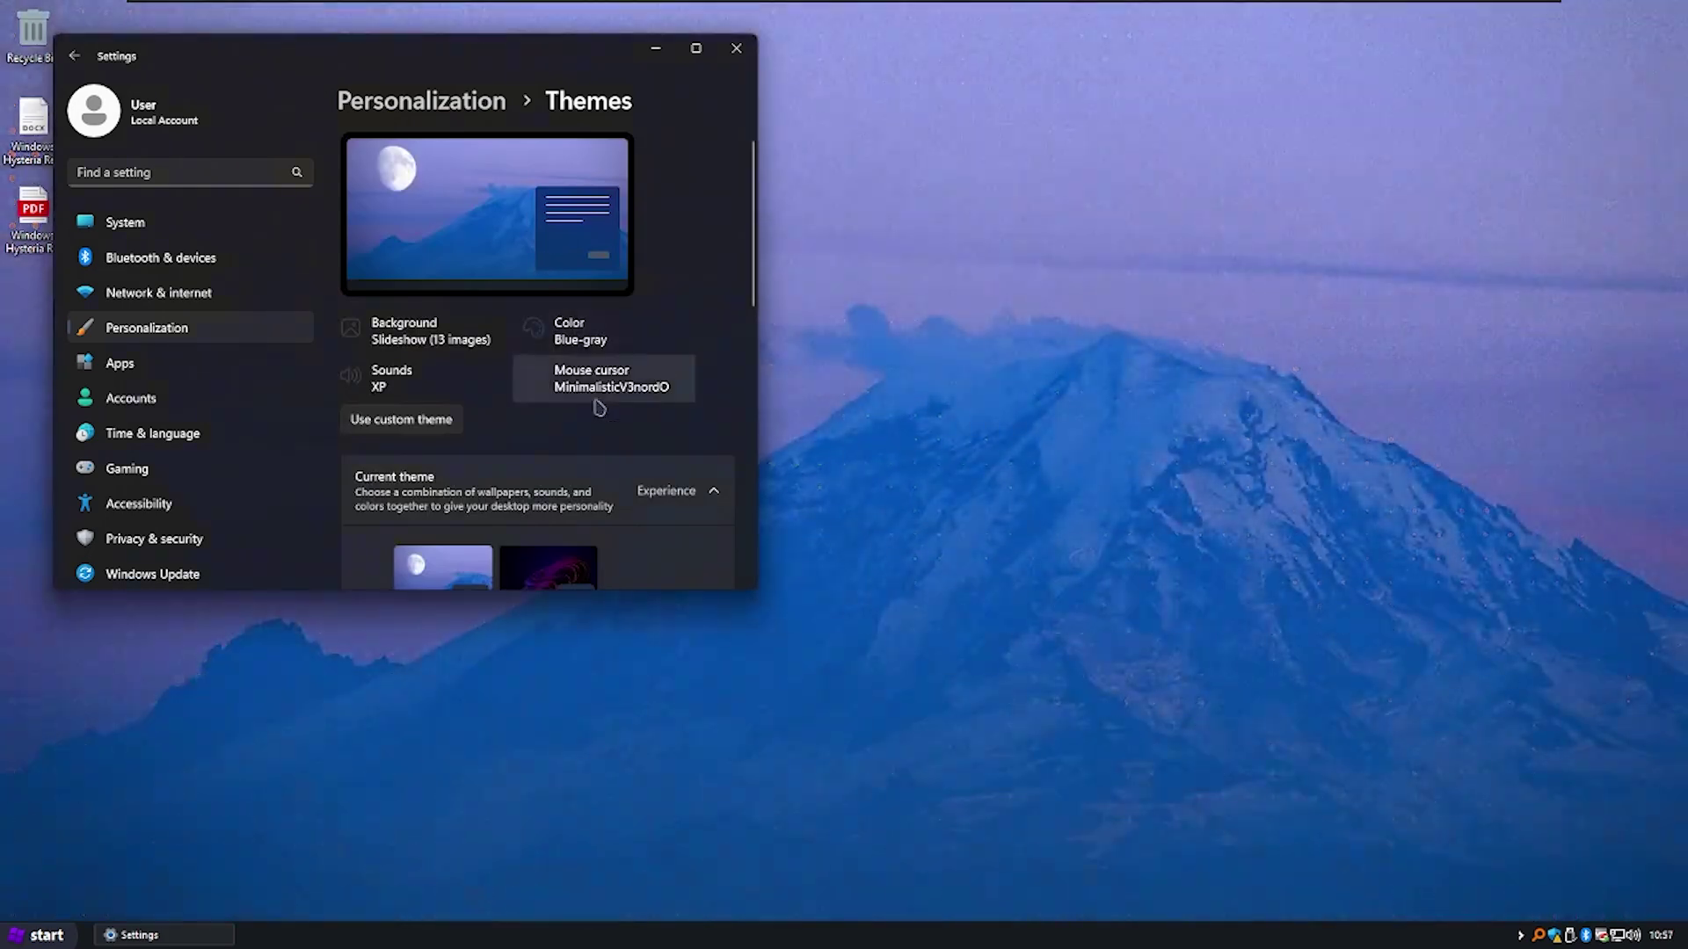
# - Run winver to view the Windows version information and branding, and close the dialog
pyautogui.press('super+r')
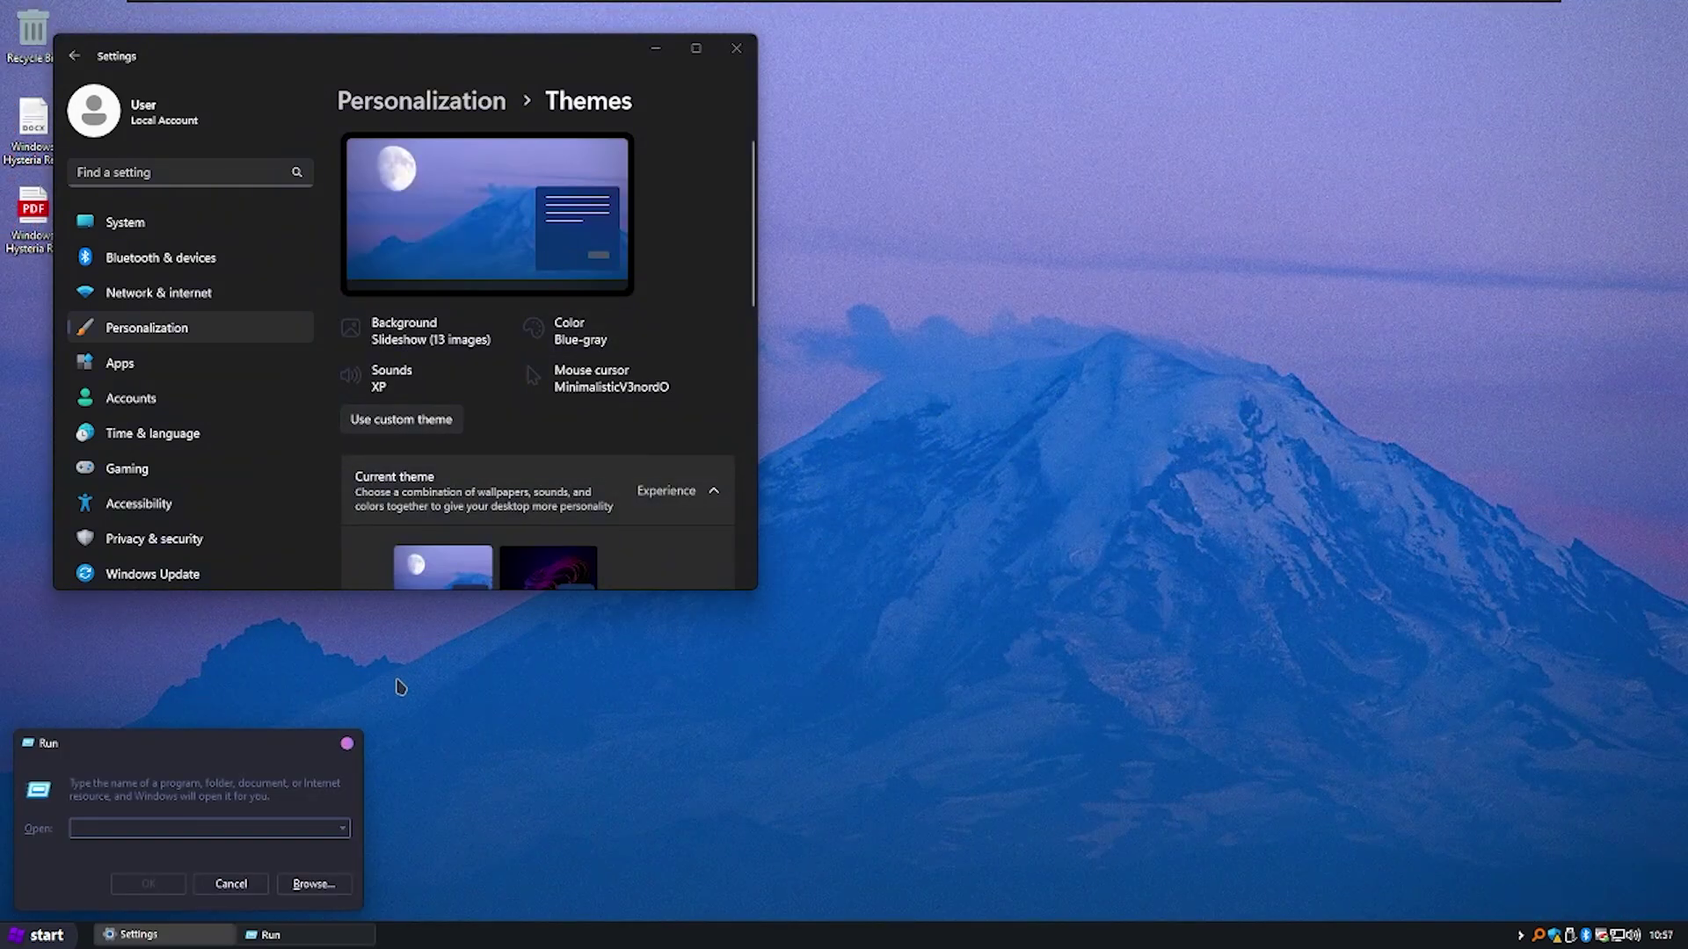
pyautogui.write('winver')
pyautogui.press('Return')
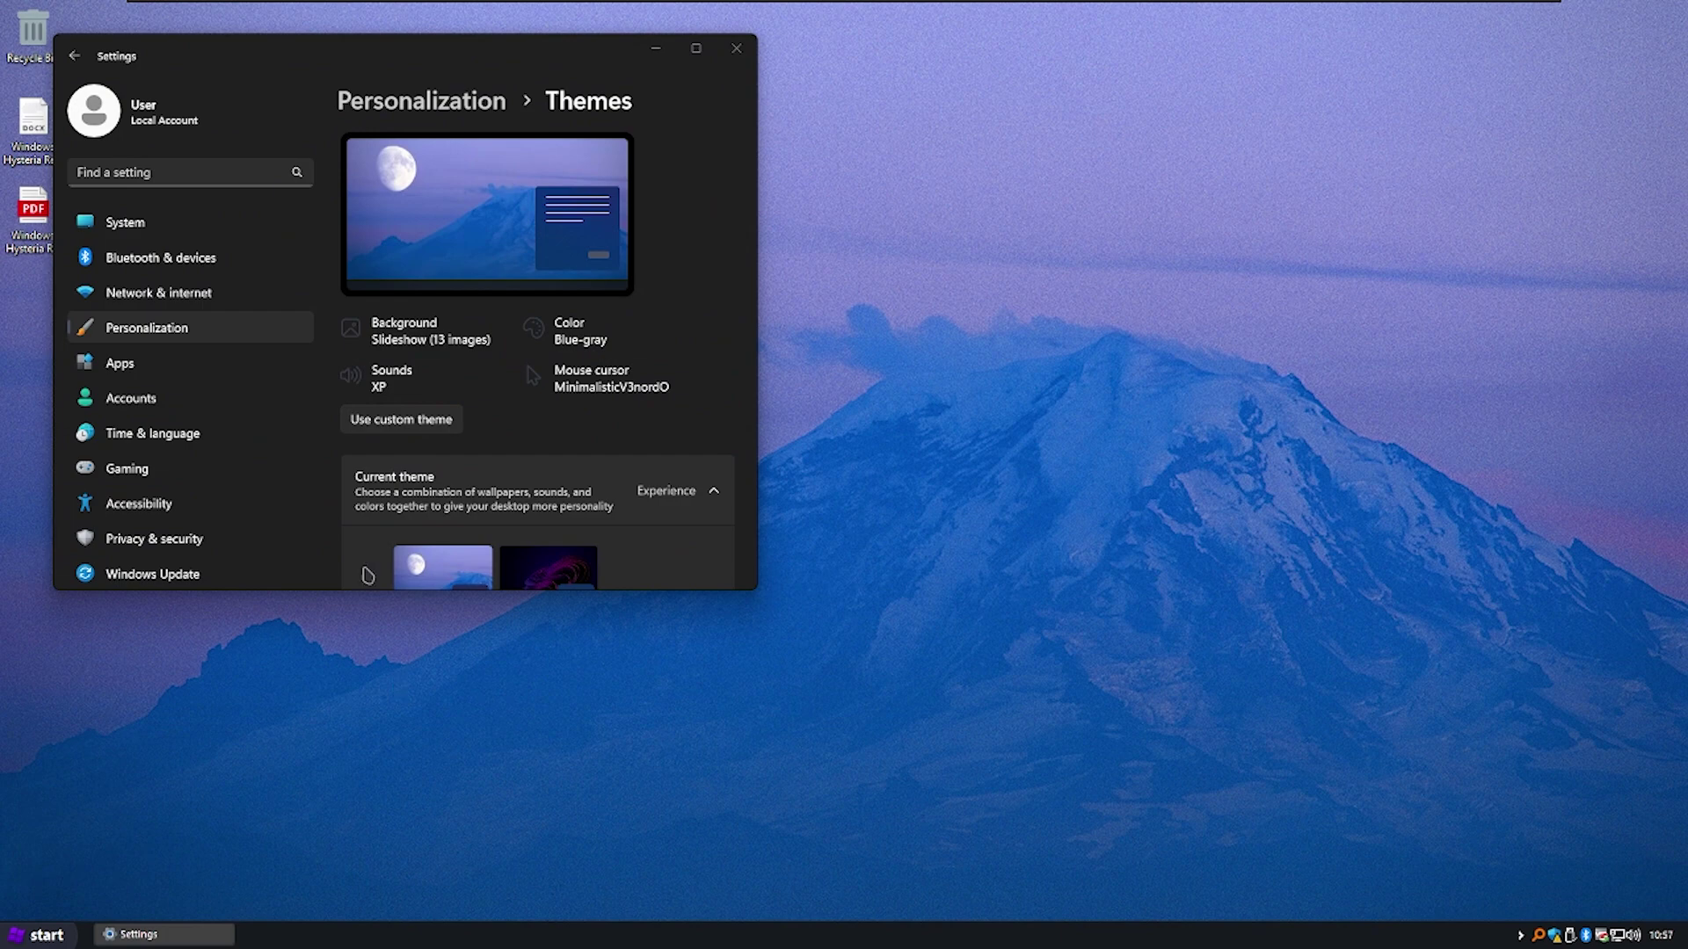
pyautogui.moveTo(279, 64); pyautogui.dragTo(859, 228)
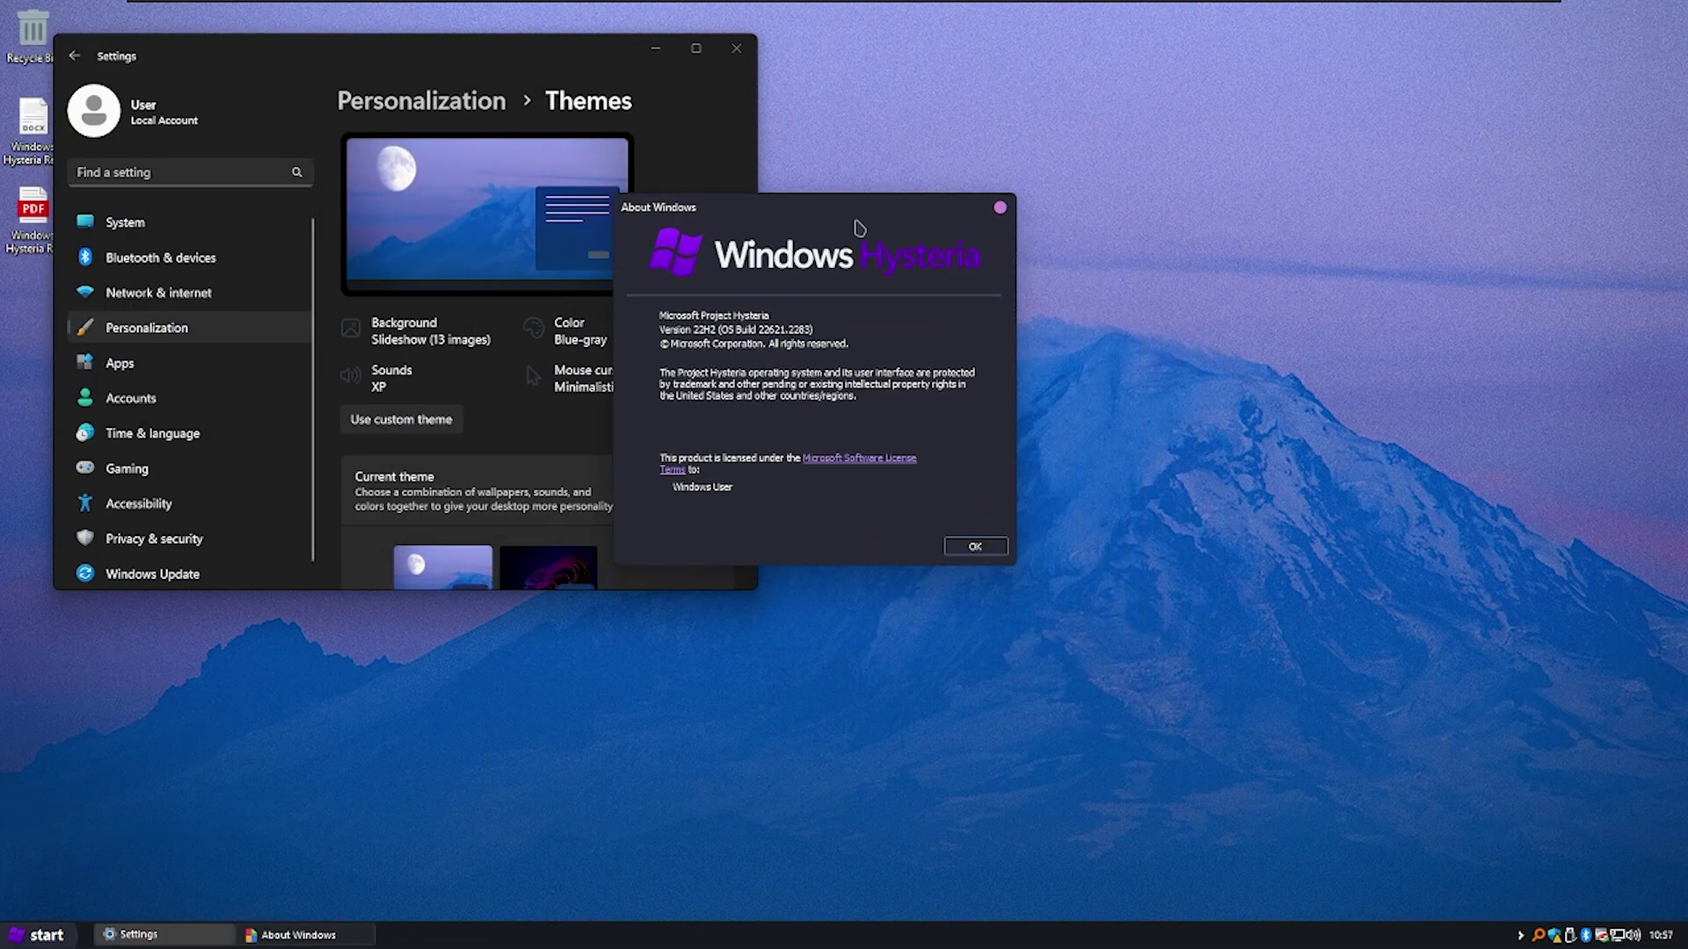
pyautogui.click(694, 164)
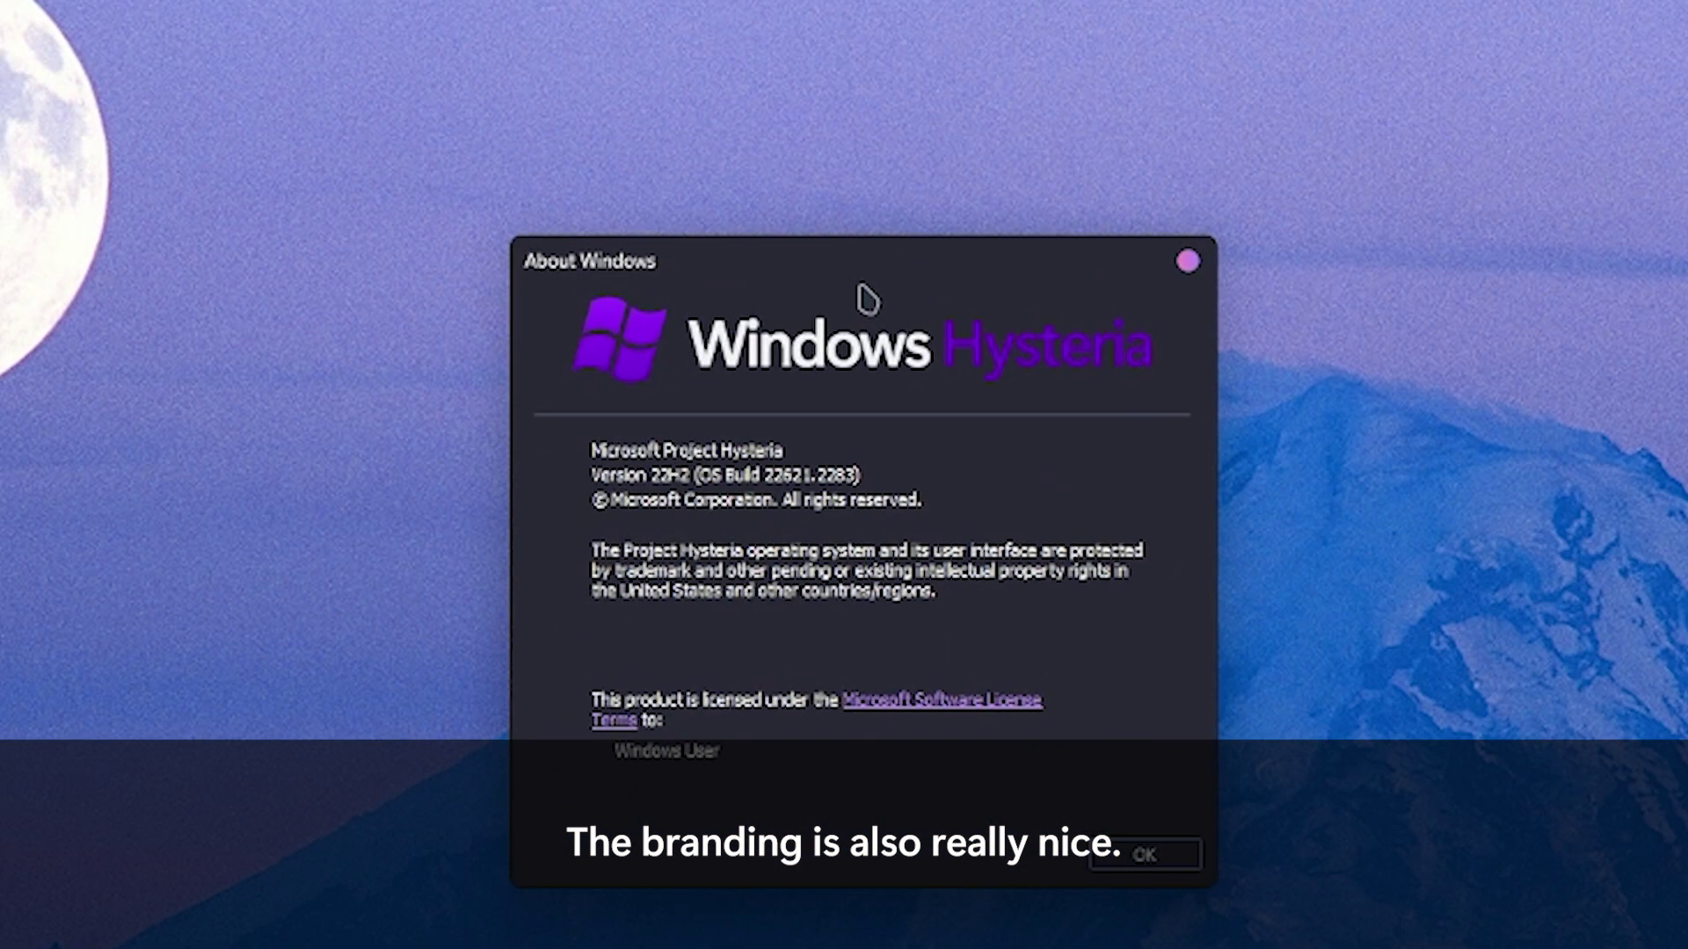
pyautogui.press('Return')
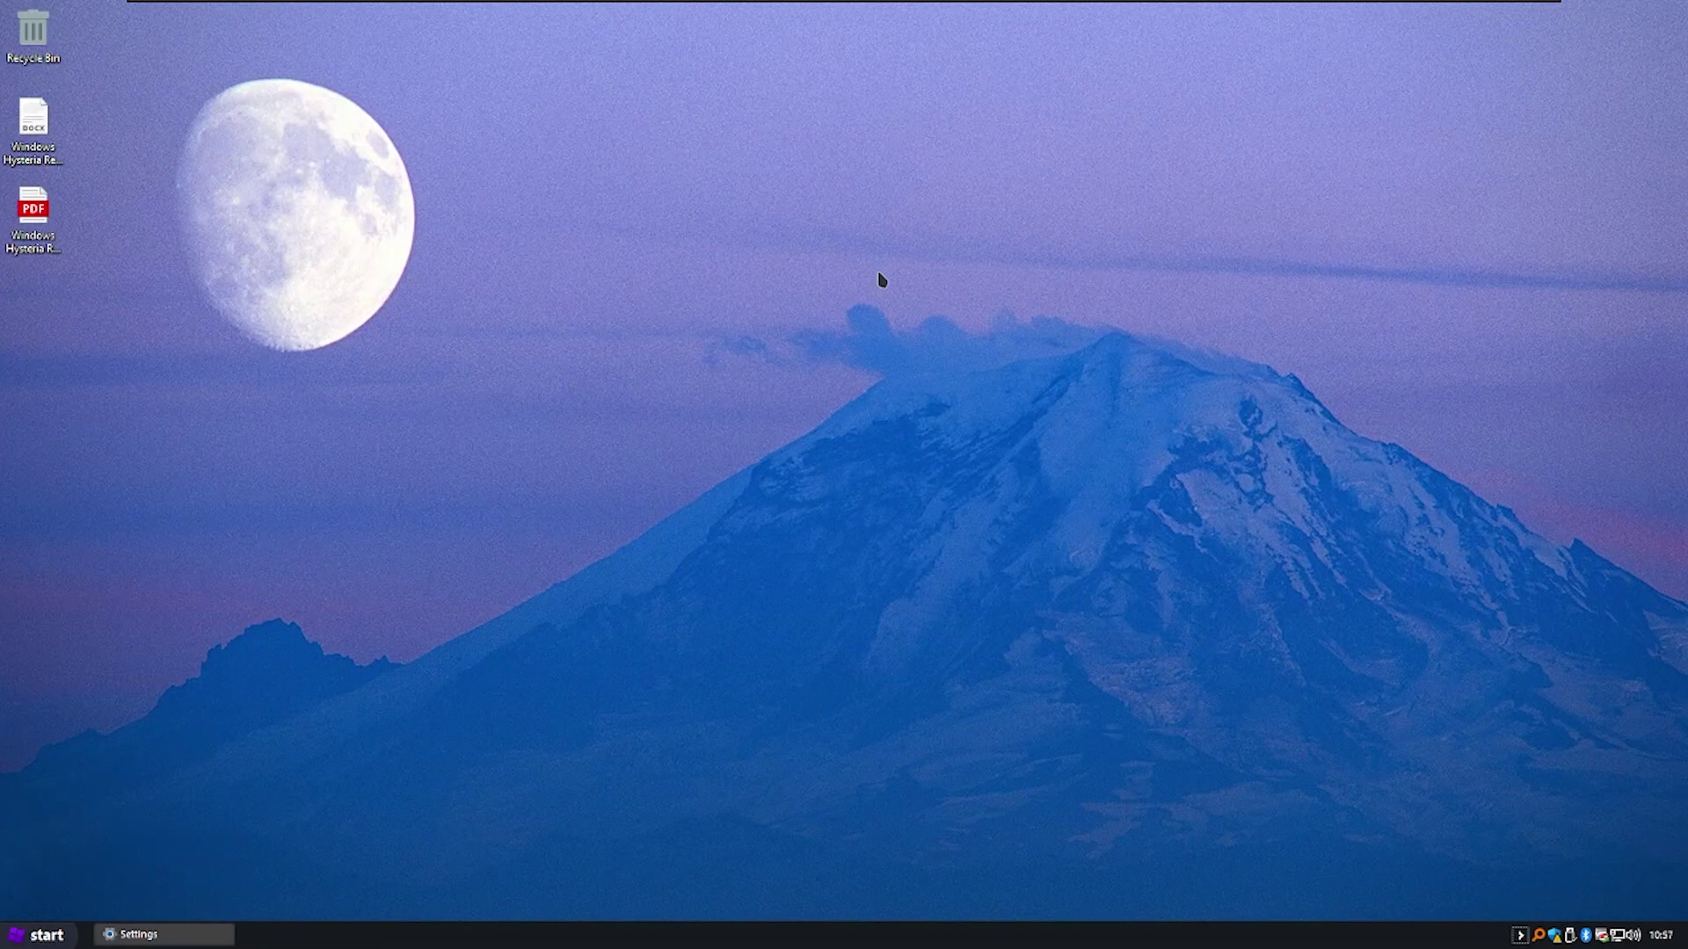
# - View the Shut Down Windows dialog, cancel it and open the start menu
pyautogui.hotkey('alt', 'F4')
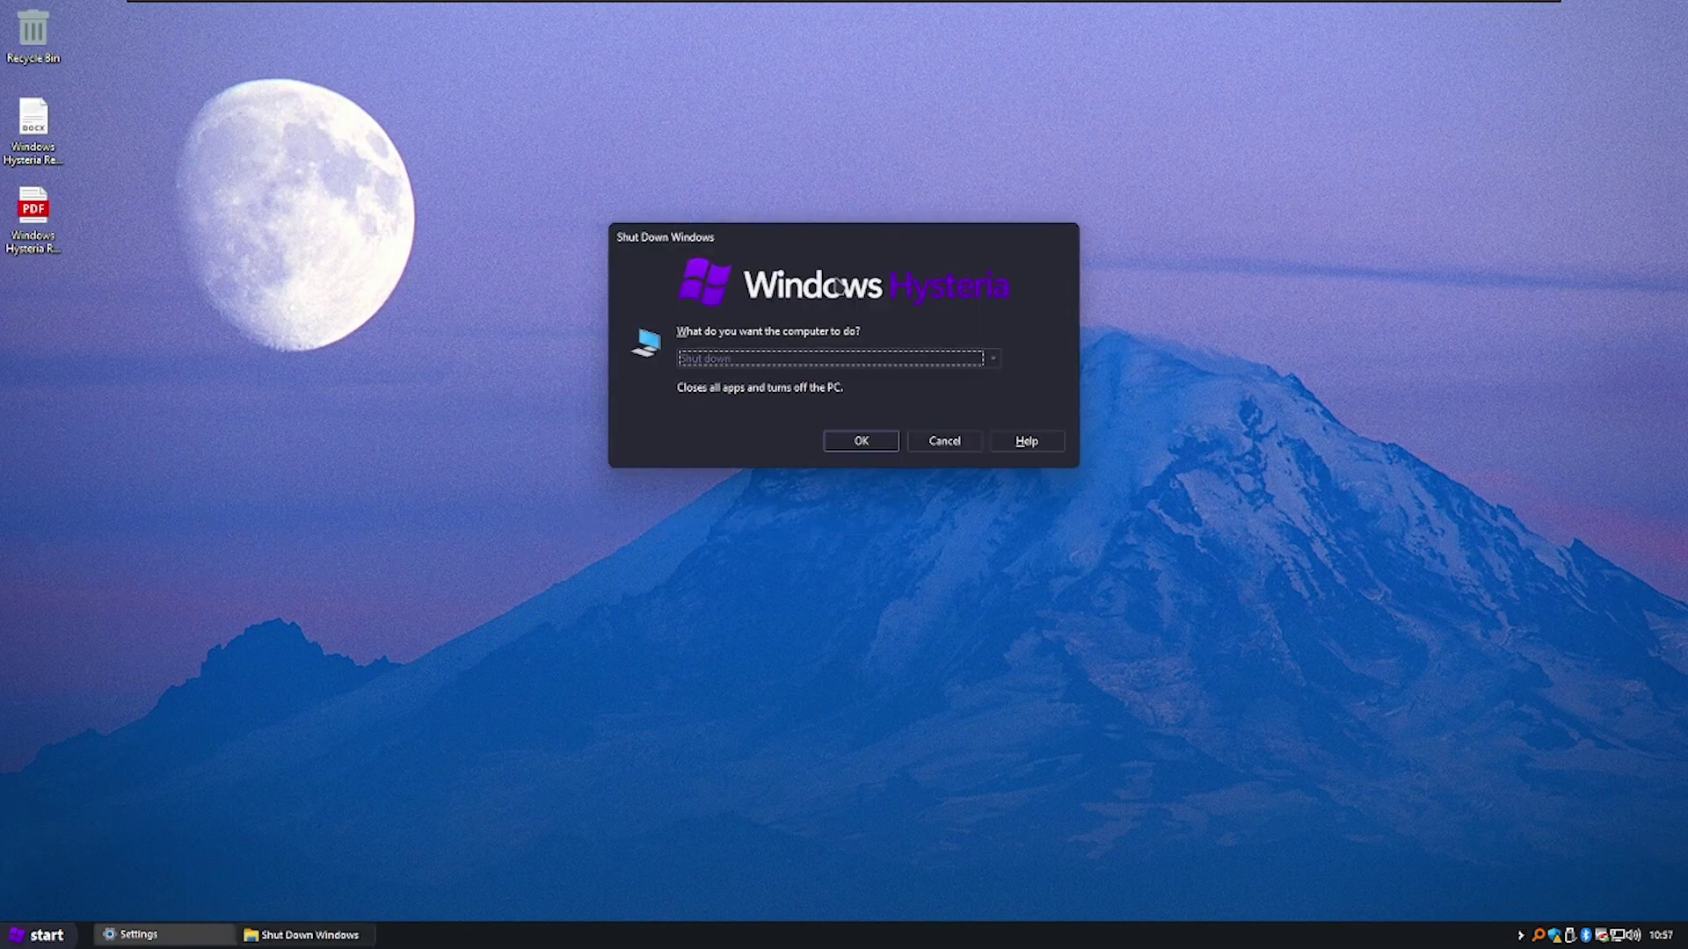
pyautogui.press('Escape')
pyautogui.press('super')
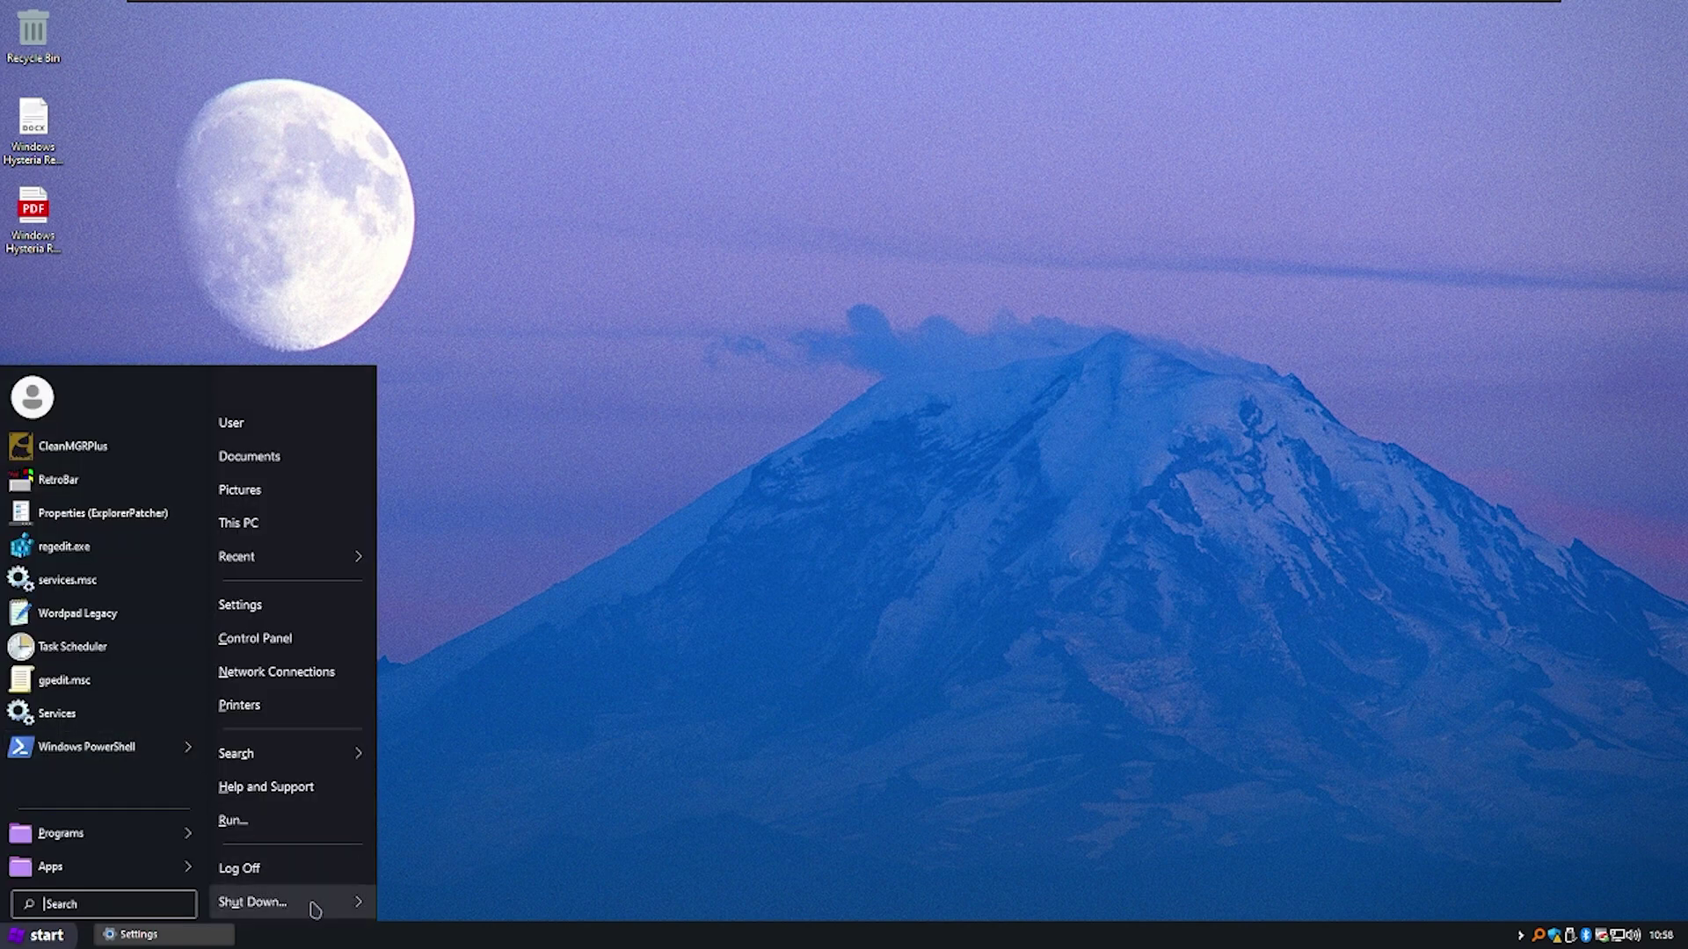
# - View the shut-down options in the start menu, close the menu and test selection rectangles on the empty desktop
pyautogui.moveTo(316, 909)
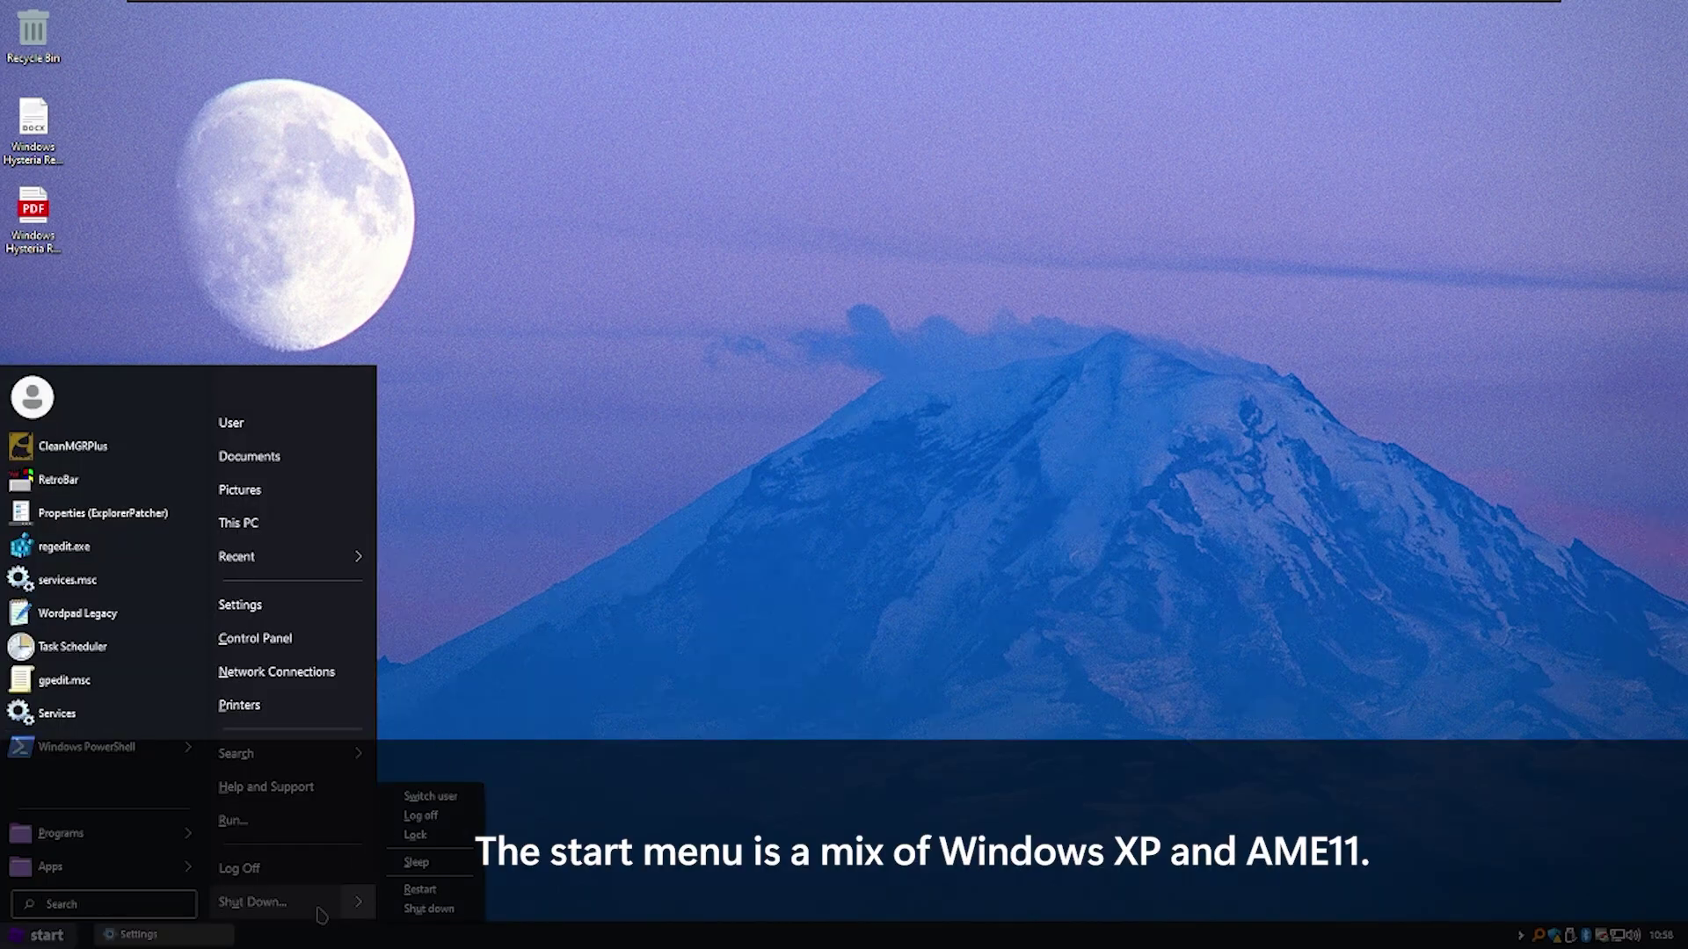
pyautogui.press('super')
pyautogui.moveTo(377, 654); pyautogui.dragTo(540, 426)
pyautogui.moveTo(320, 635); pyautogui.dragTo(465, 466)
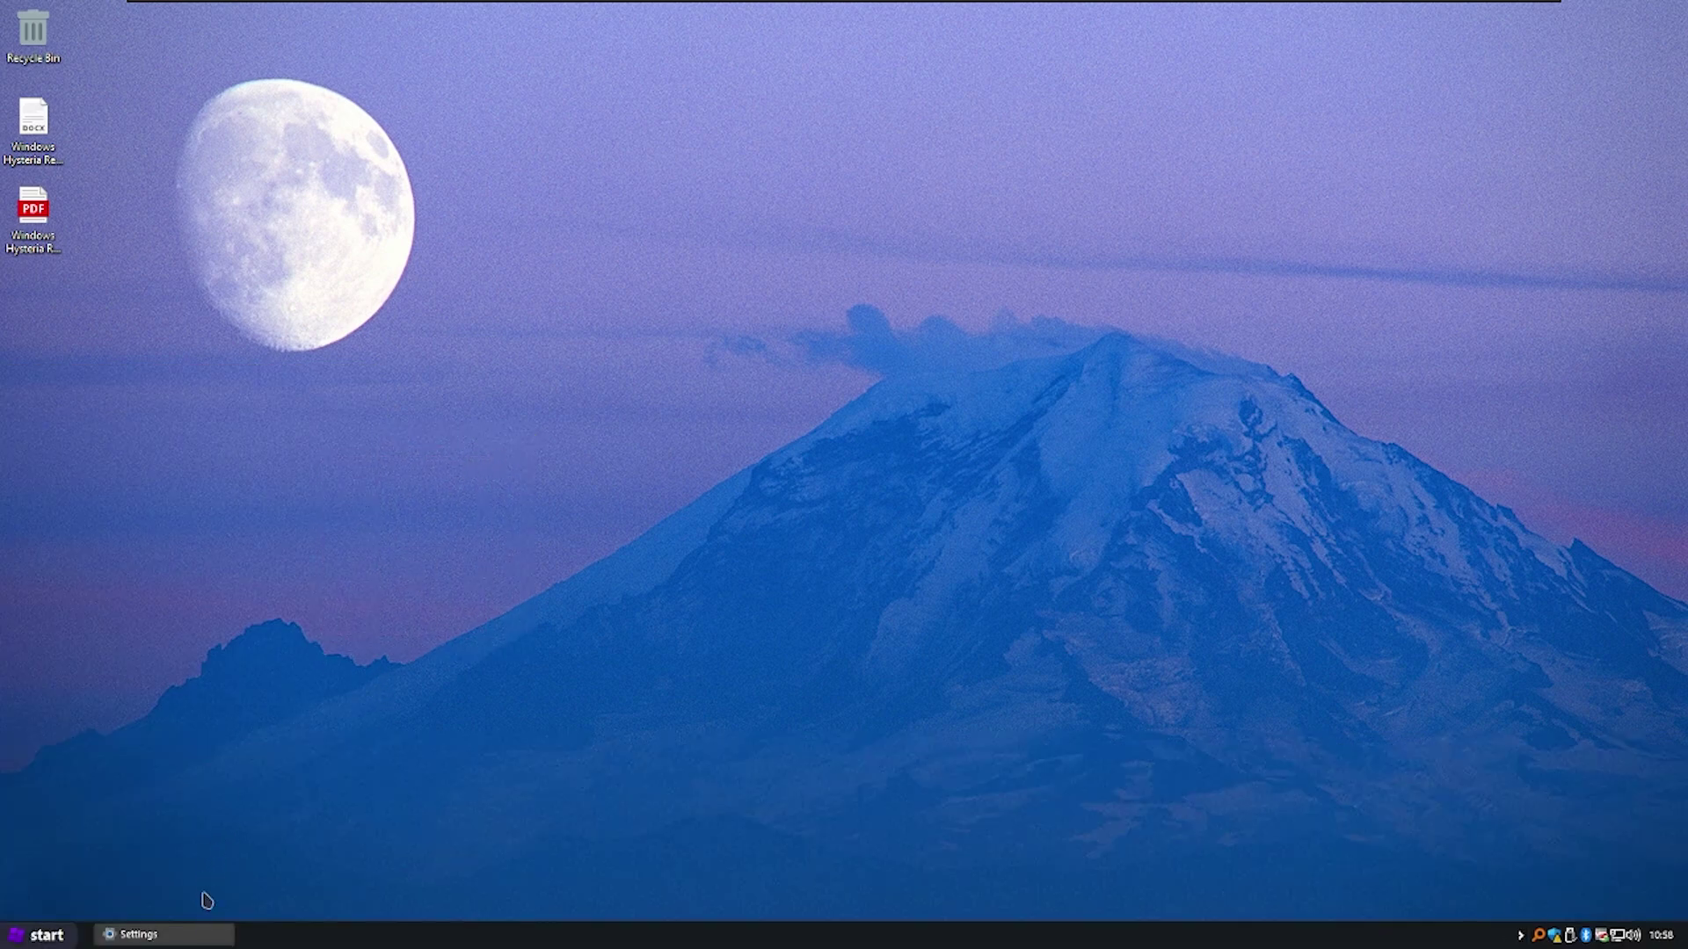
# - Try the Metro theme from the list of available themes and cancel the Turn off computer dialog
pyautogui.click(200, 936)
pyautogui.scroll(-3, 563, 466)
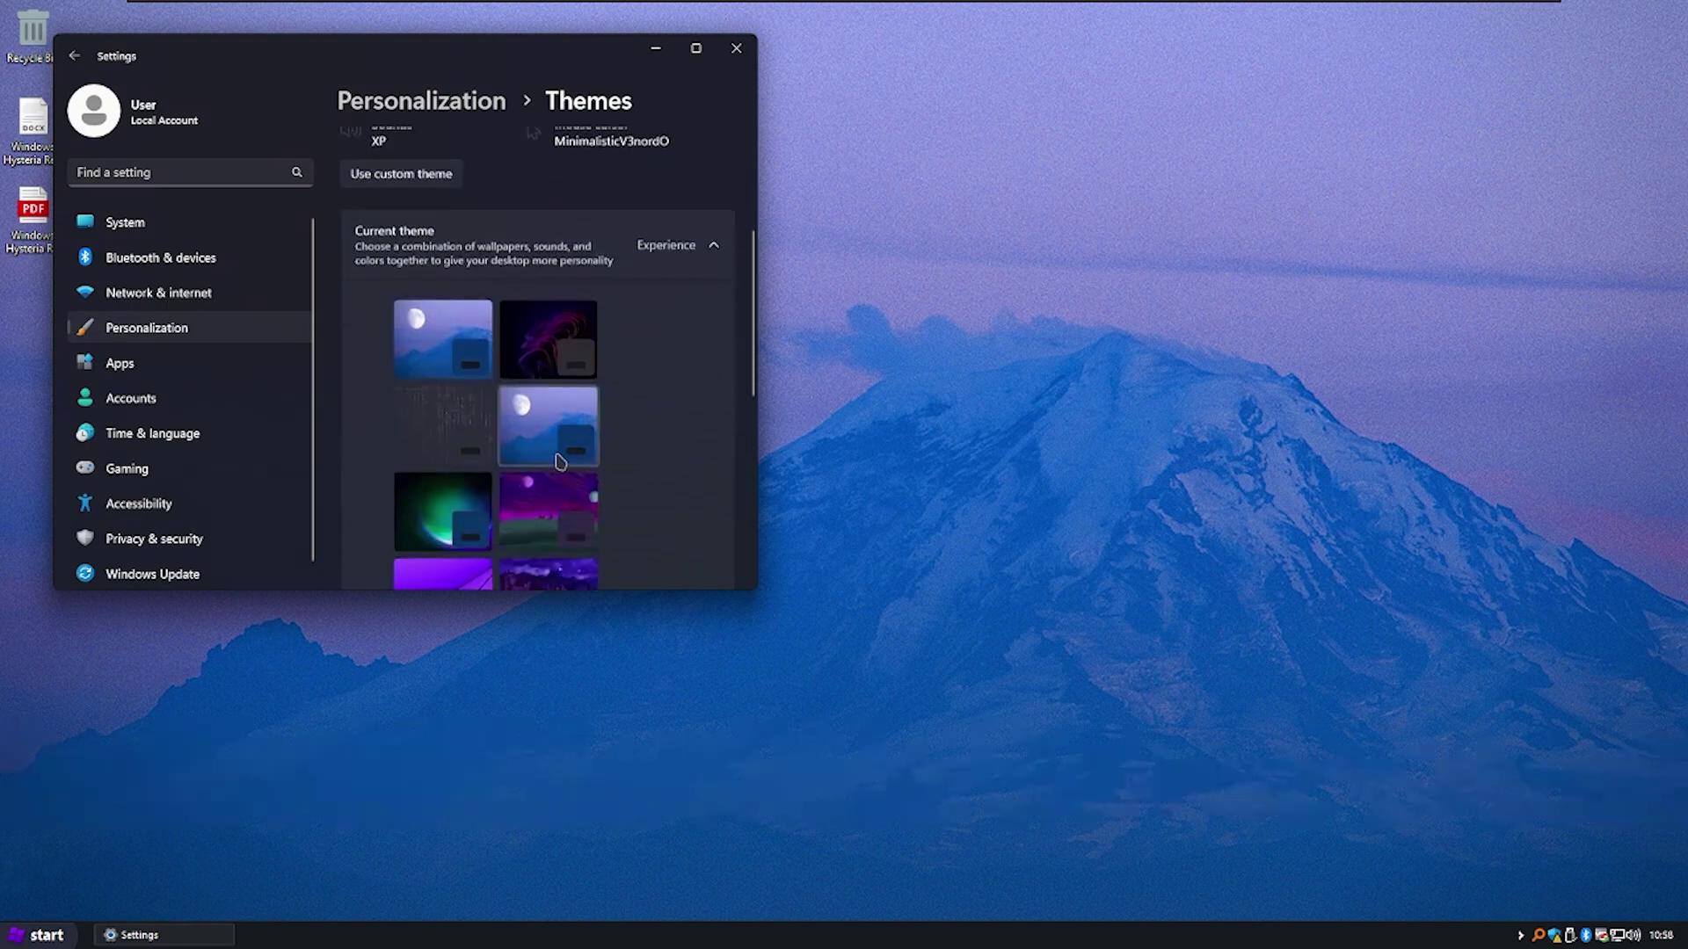
pyautogui.scroll(-3, 571, 472)
pyautogui.click(413, 443)
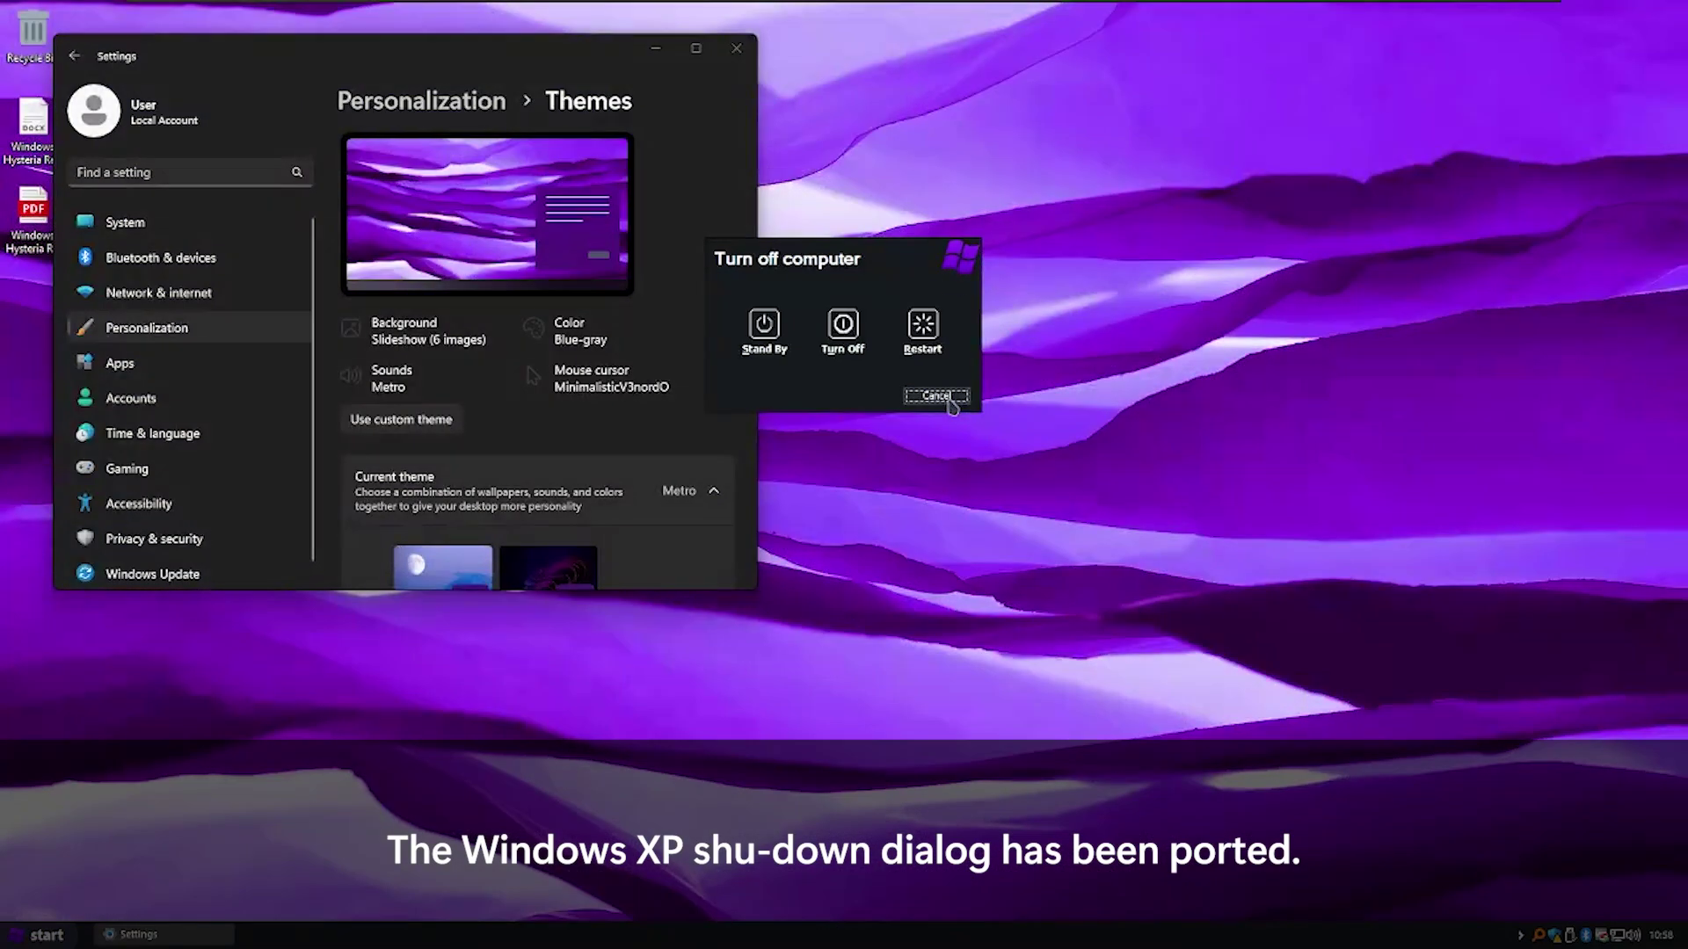
pyautogui.click(936, 396)
# - Cycle through the Metro theme's slideshow desktop backgrounds
pyautogui.rightClick(918, 445)
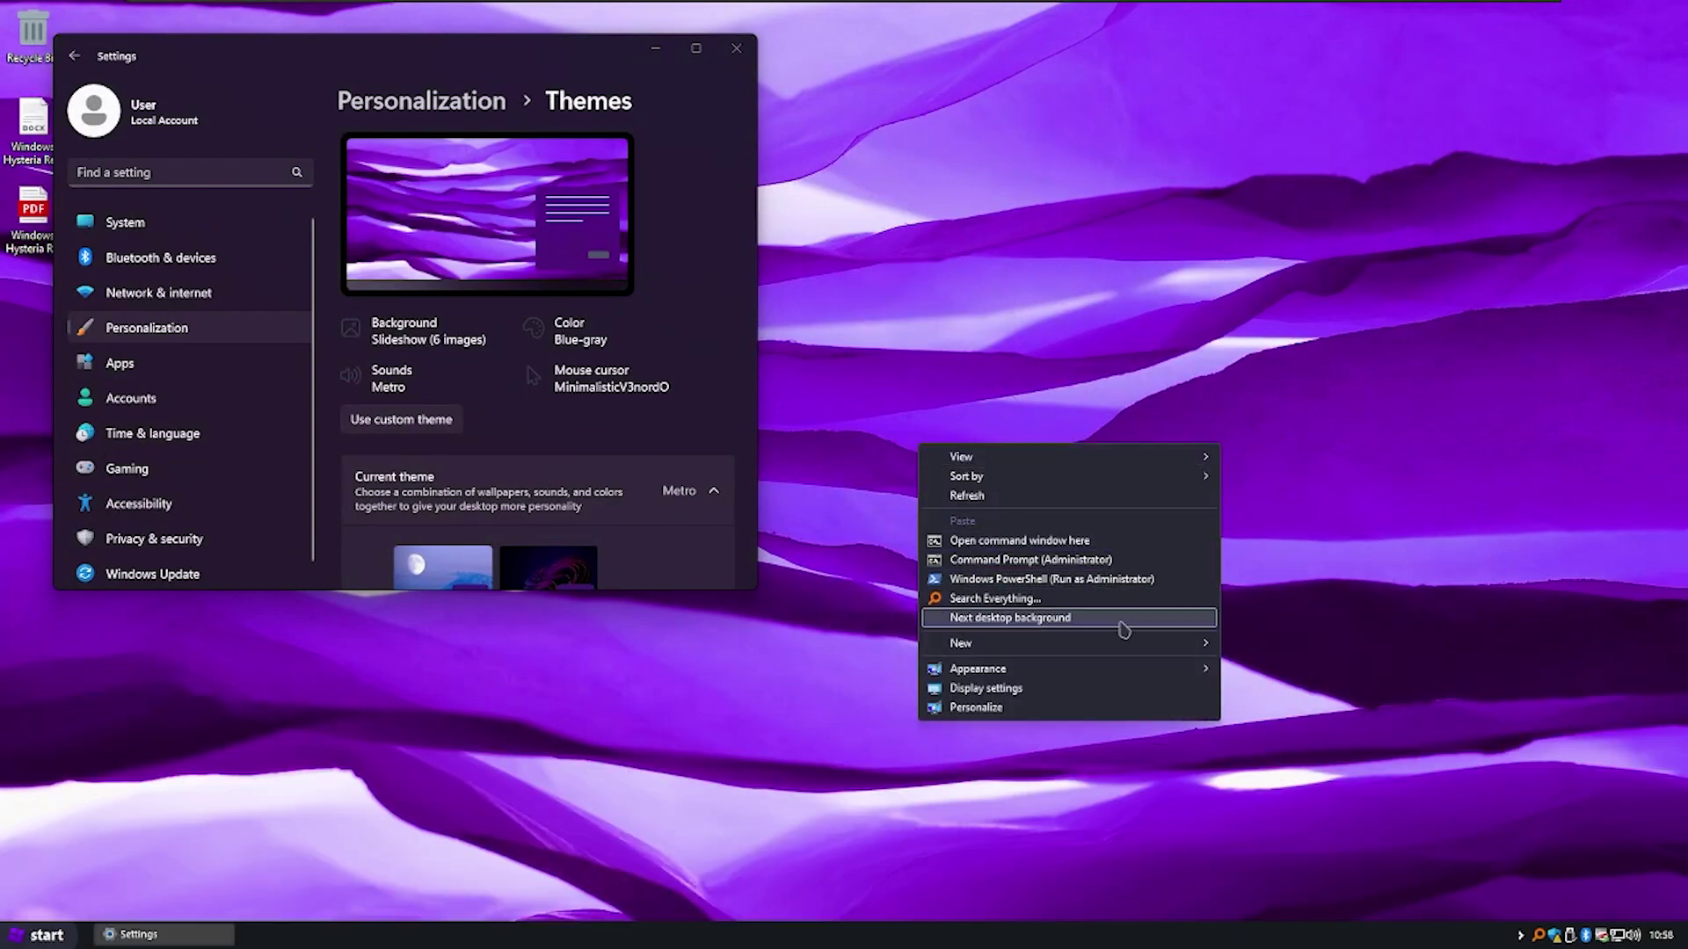
pyautogui.click(1020, 618)
pyautogui.rightClick(851, 455)
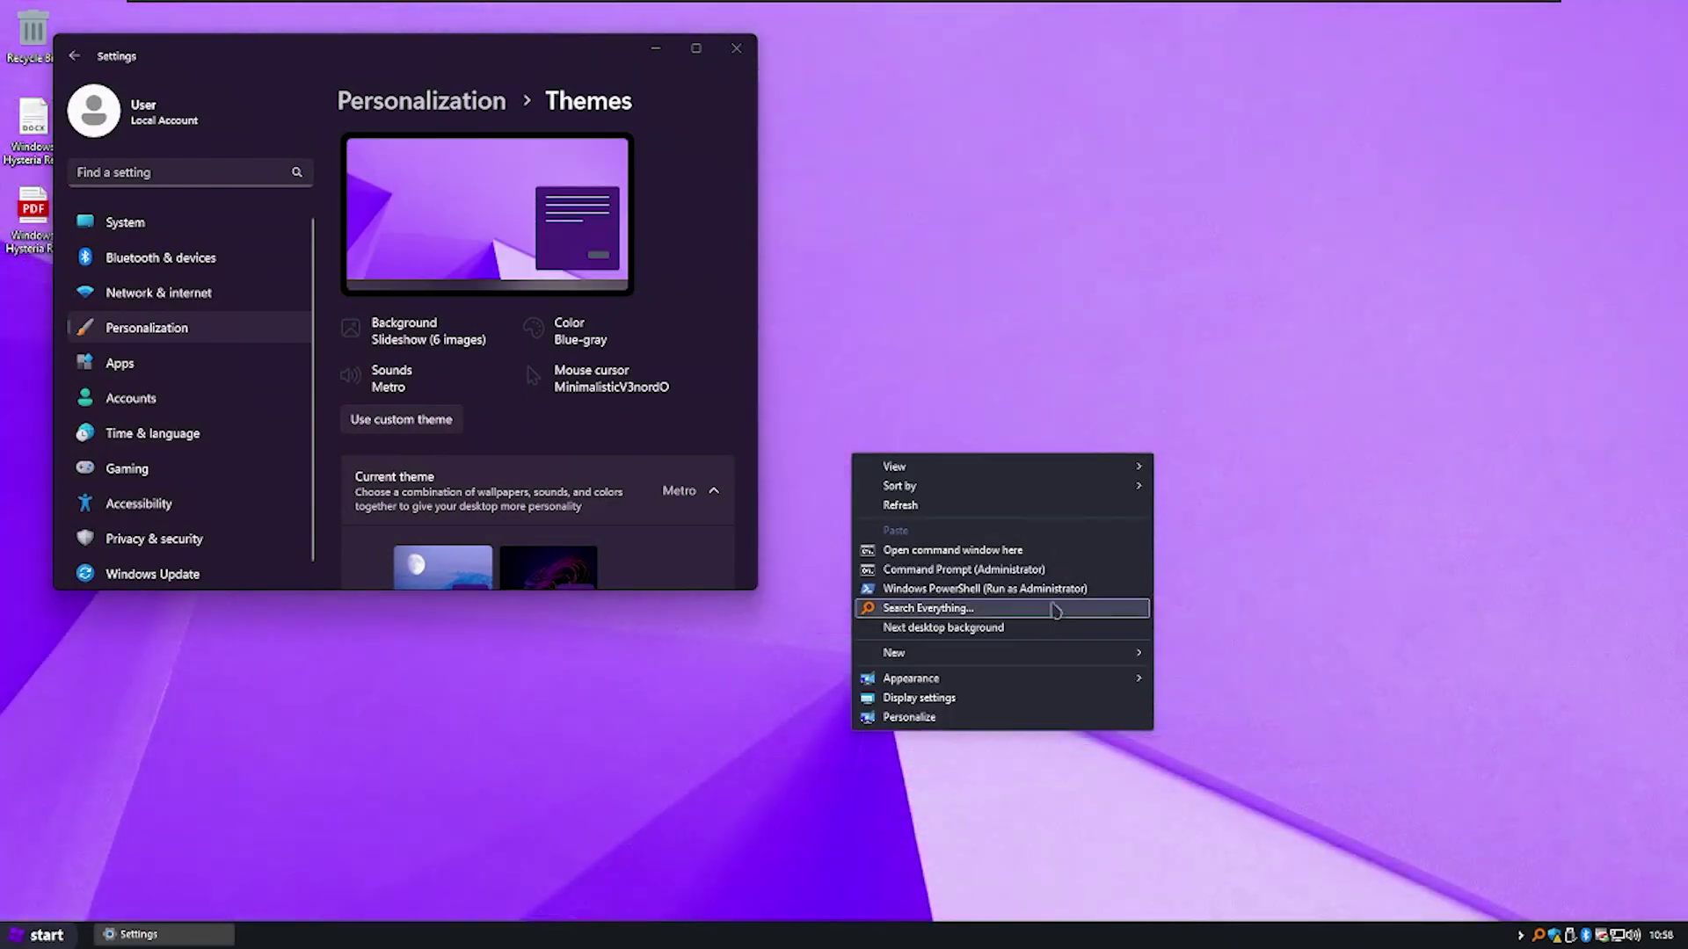
pyautogui.click(1055, 627)
pyautogui.rightClick(974, 408)
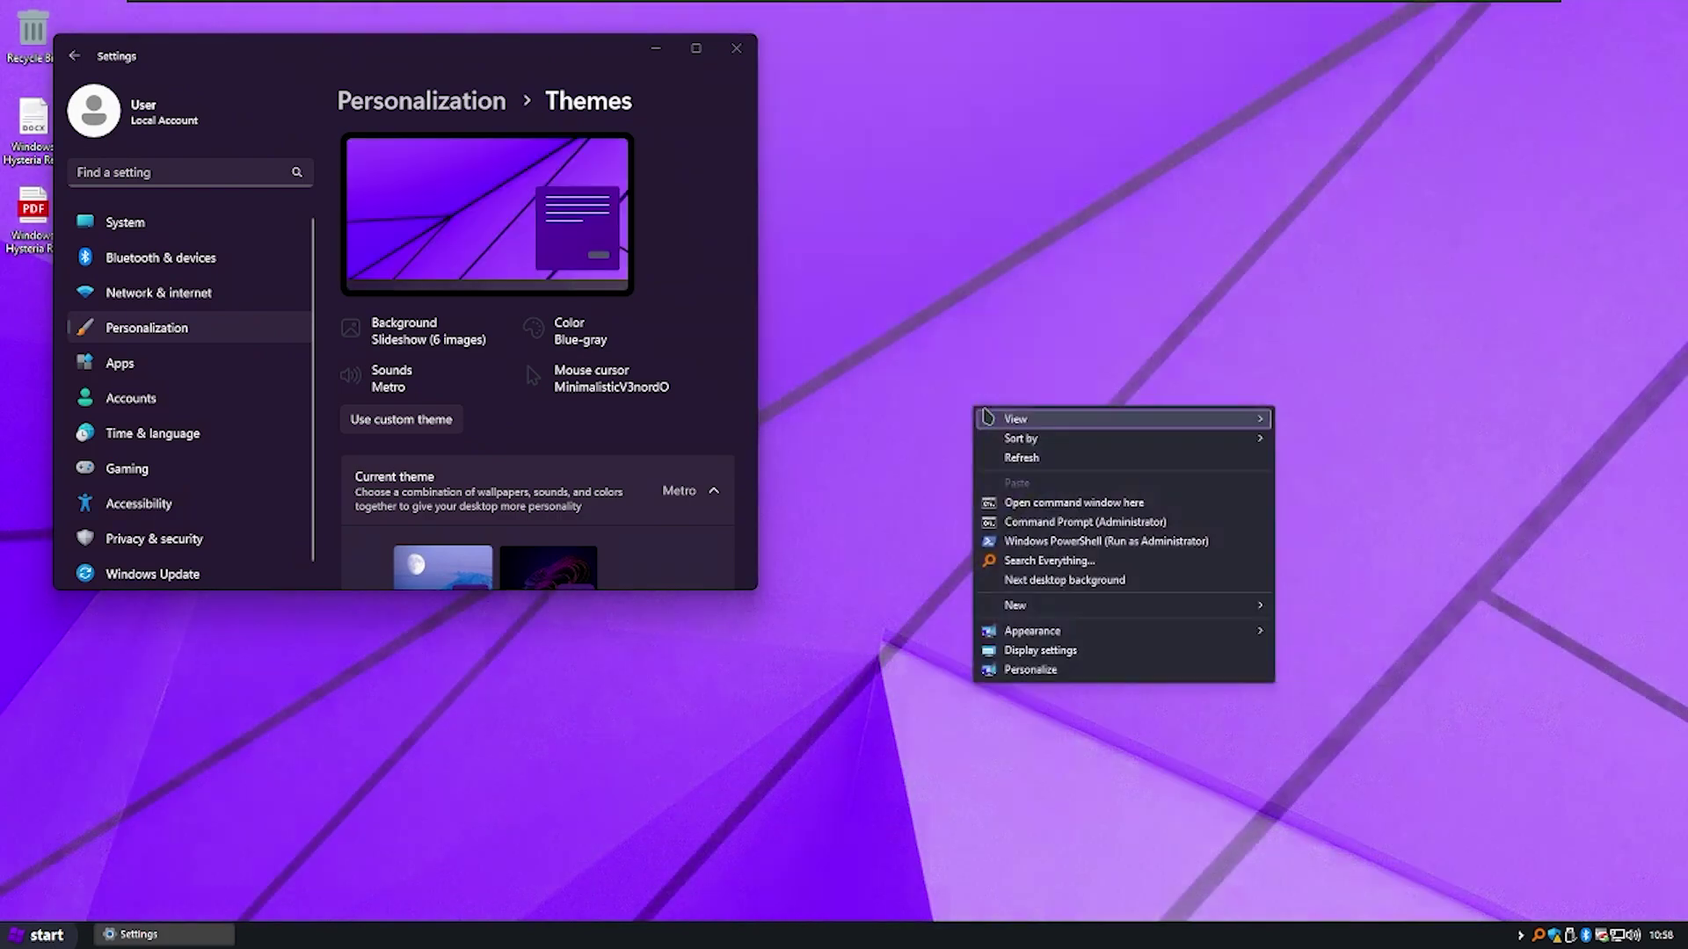
pyautogui.click(1259, 581)
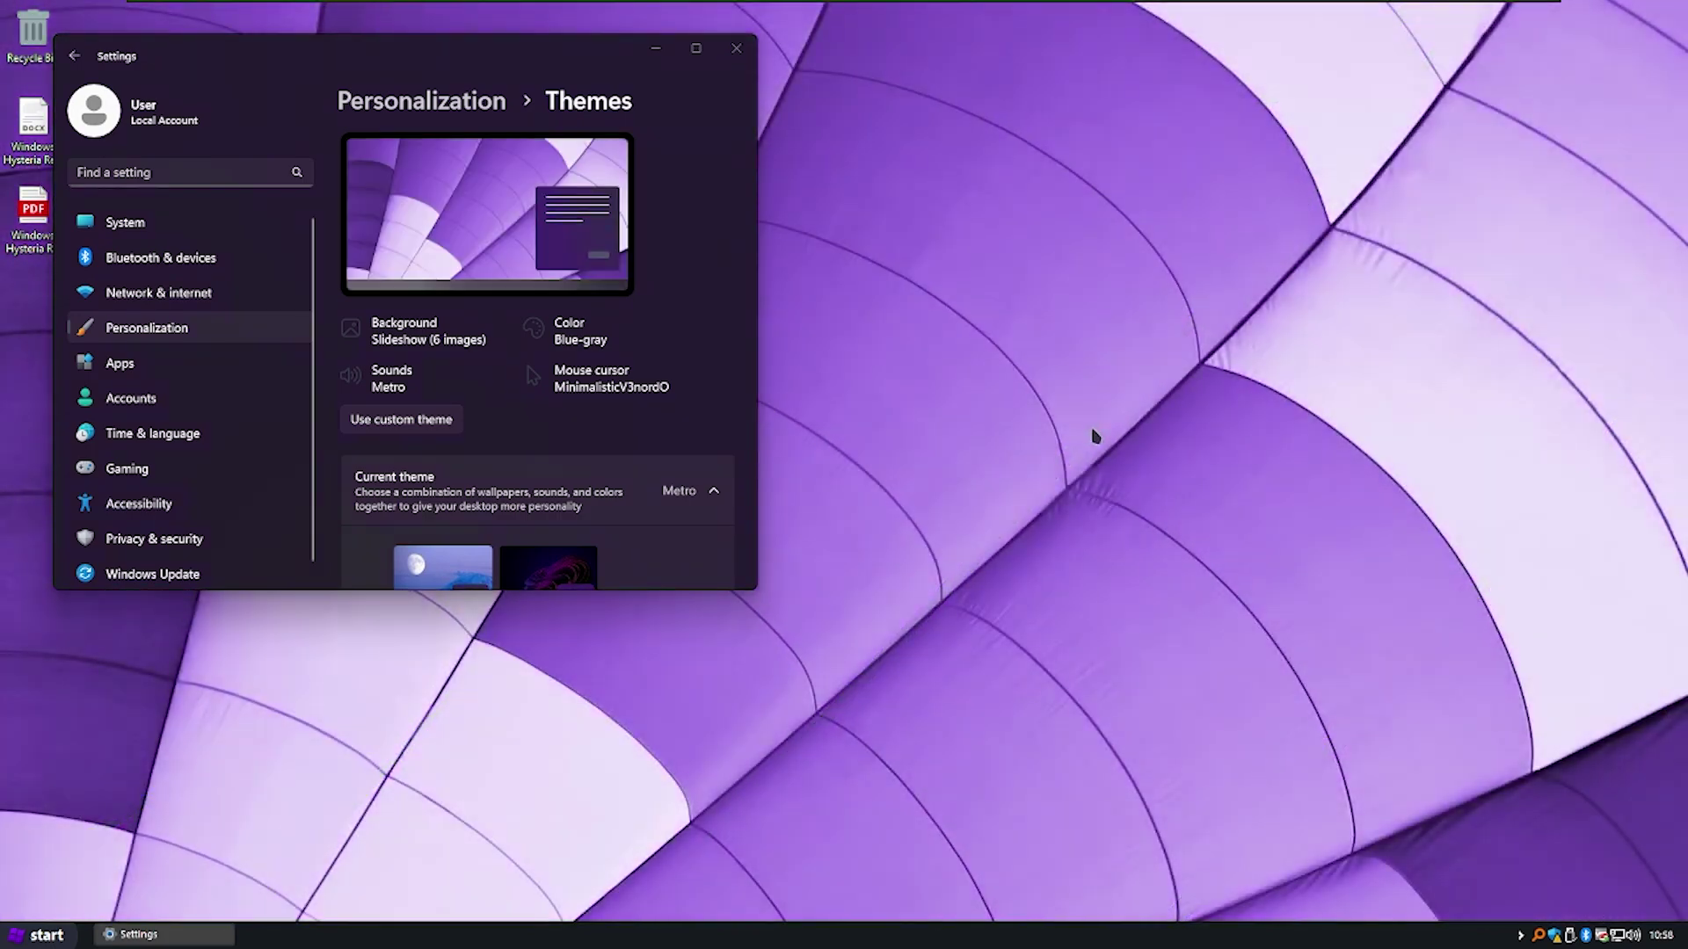
pyautogui.rightClick(1094, 435)
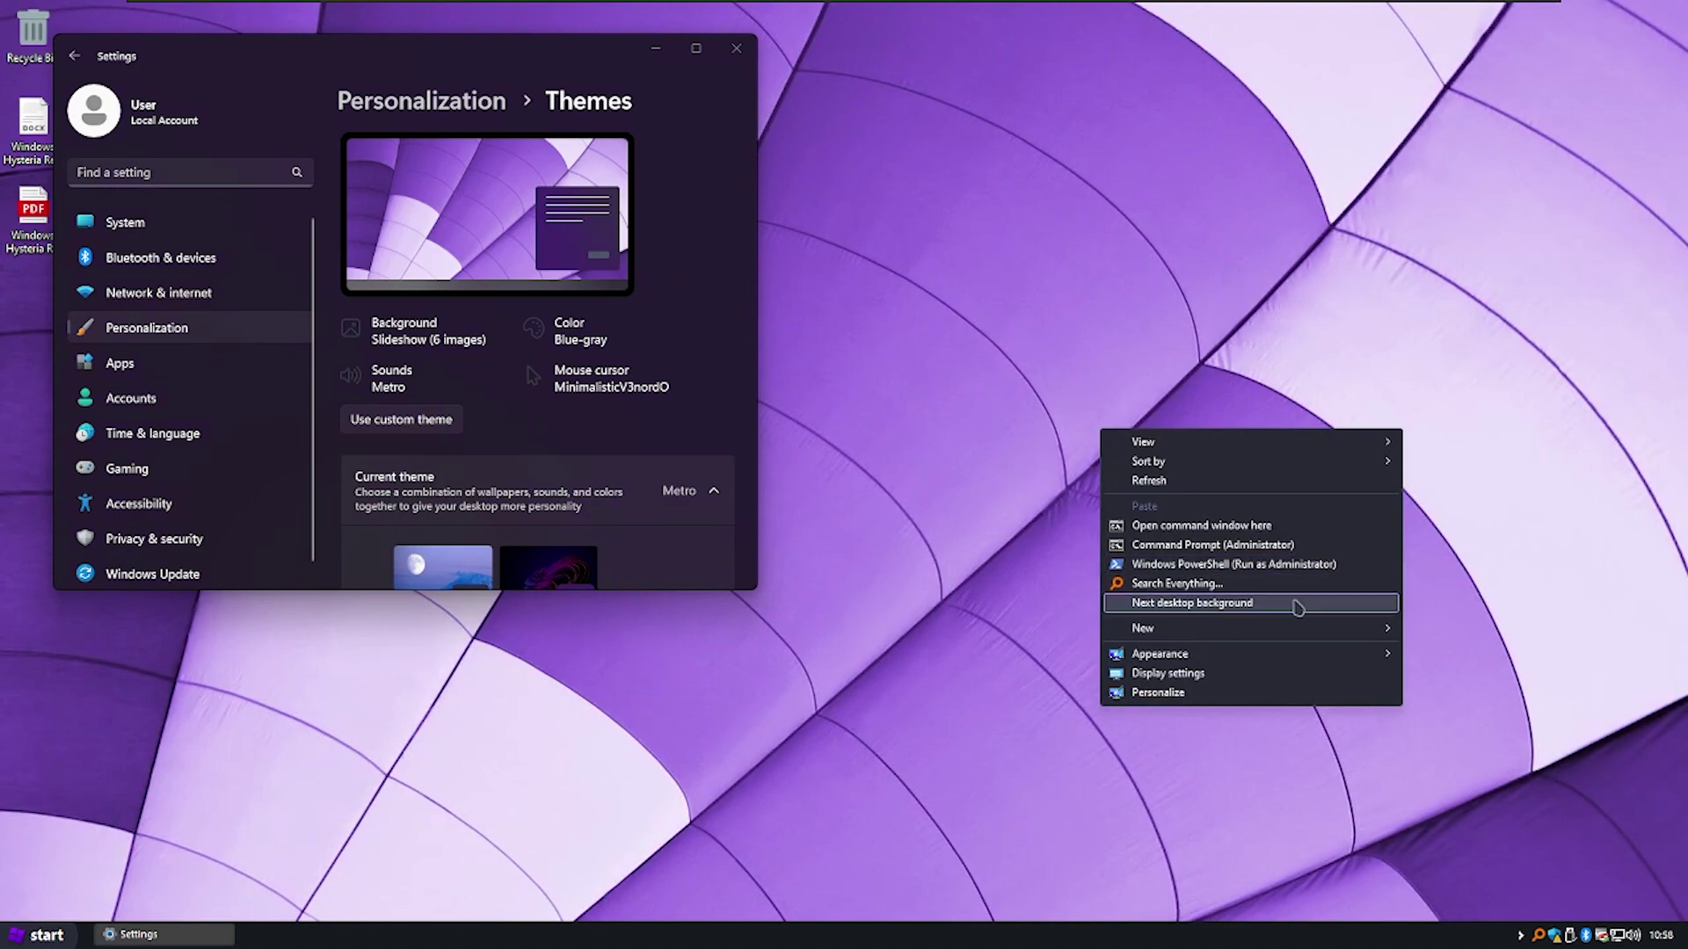
pyautogui.click(1296, 605)
pyautogui.rightClick(934, 368)
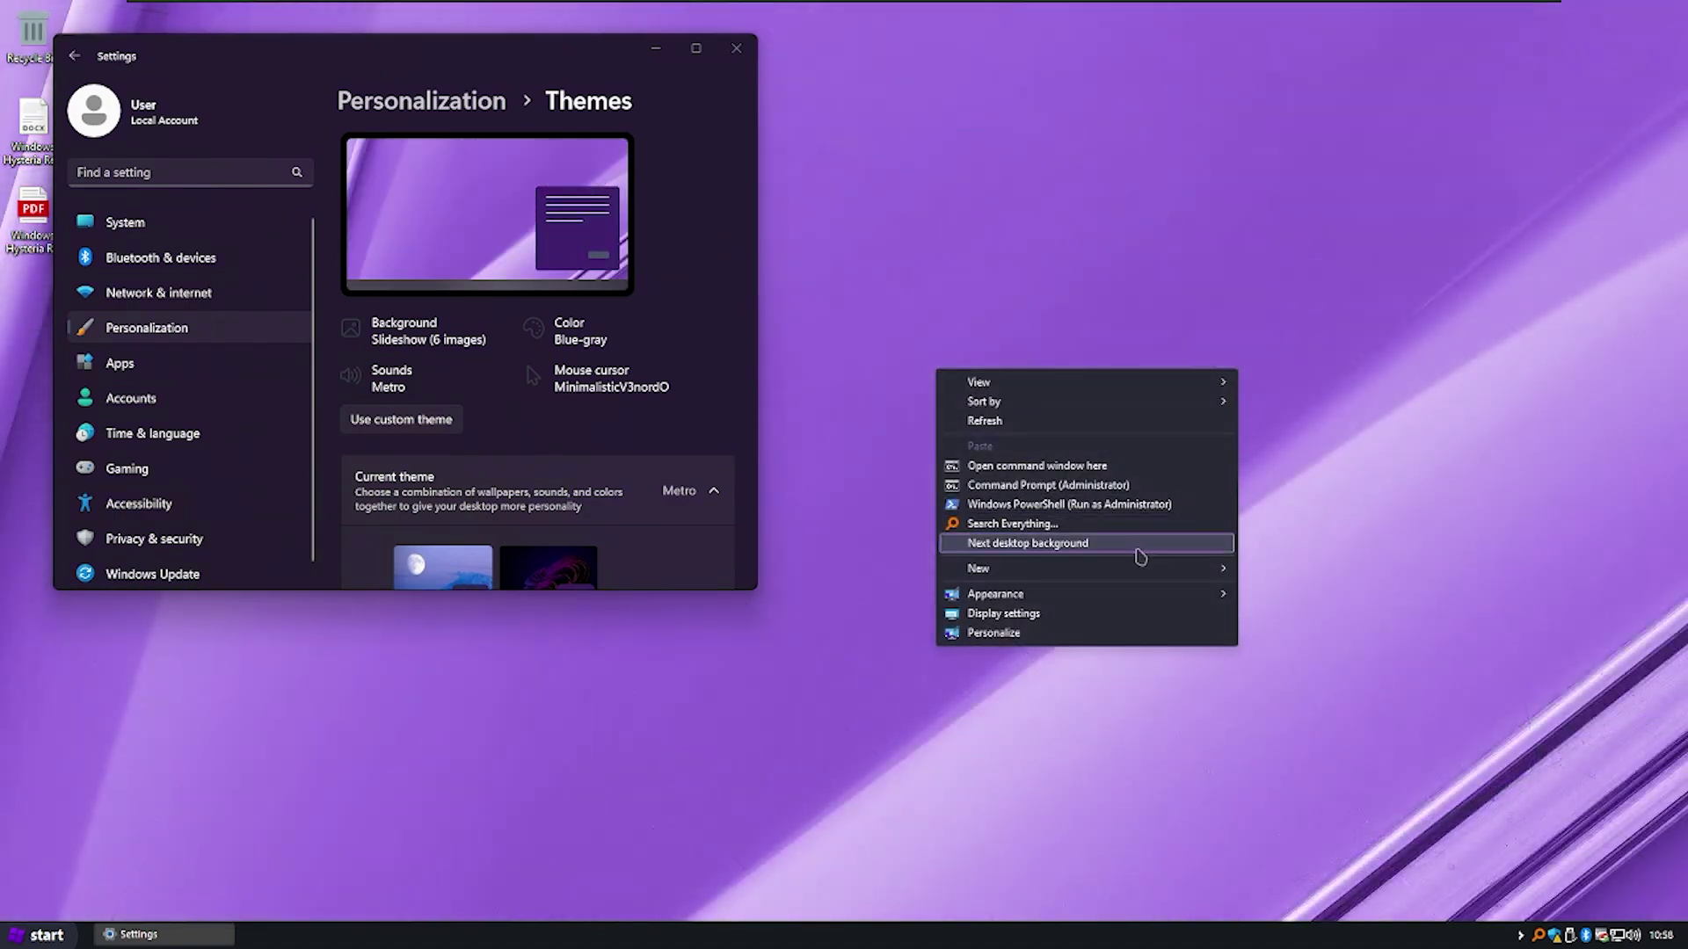
pyautogui.click(1137, 554)
pyautogui.rightClick(867, 366)
pyautogui.click(1085, 546)
pyautogui.rightClick(858, 361)
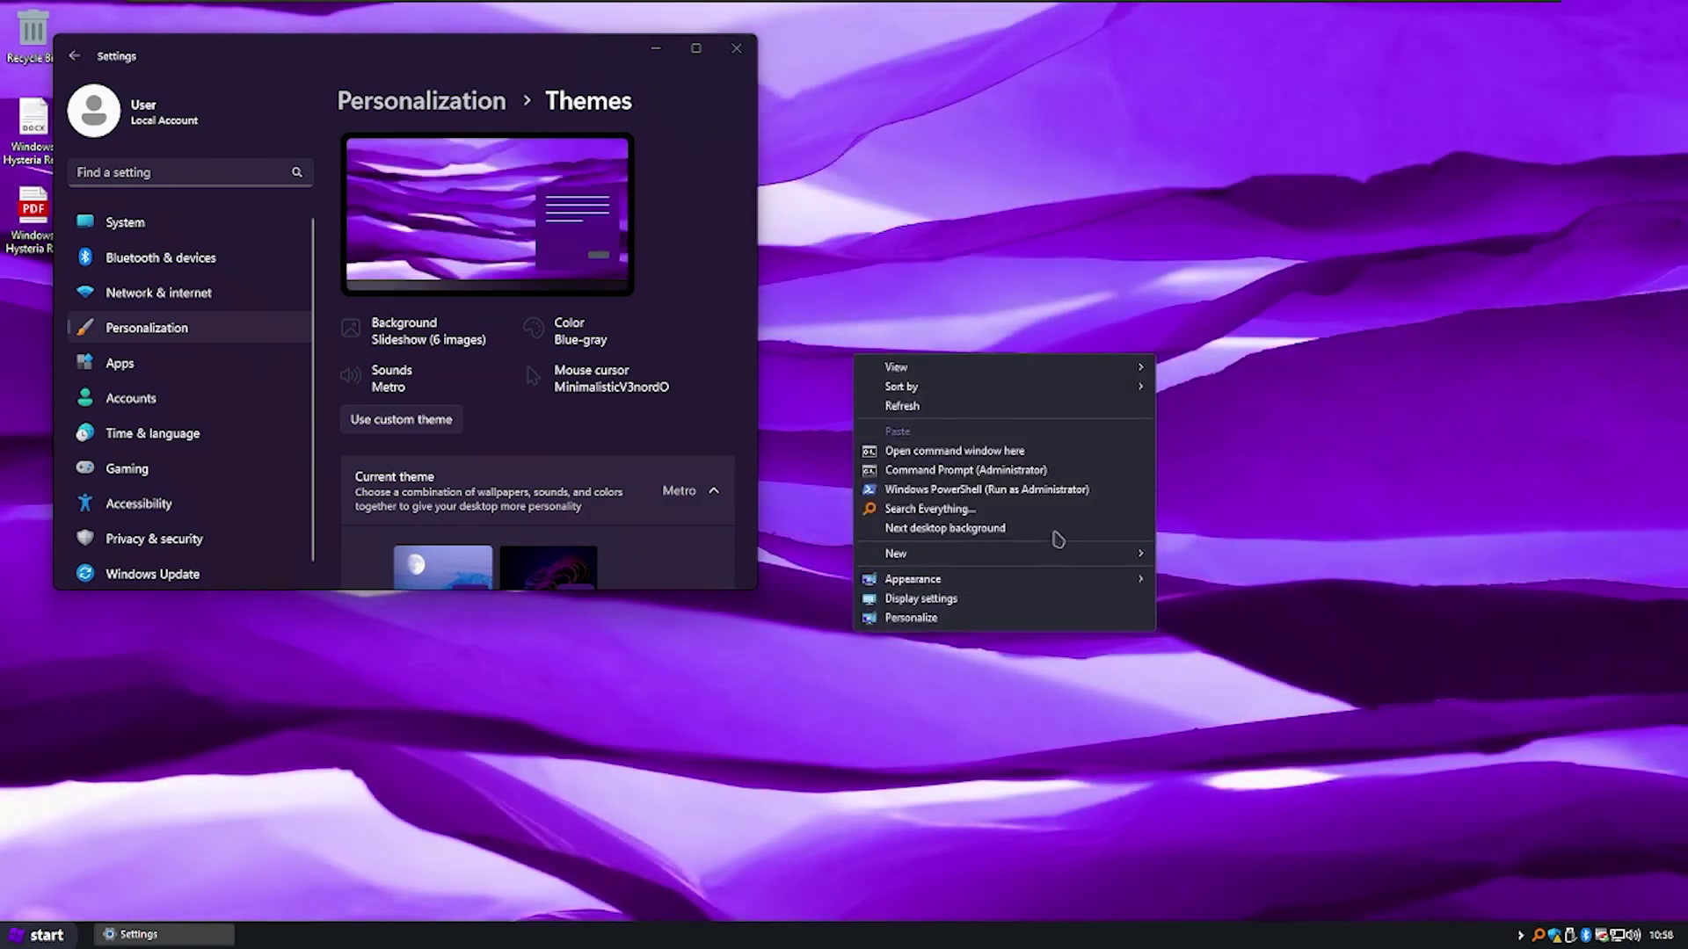
pyautogui.click(1051, 528)
# - Apply the dark dotted-pattern theme from the list of available themes and close the Settings window
pyautogui.scroll(-2, 572, 474)
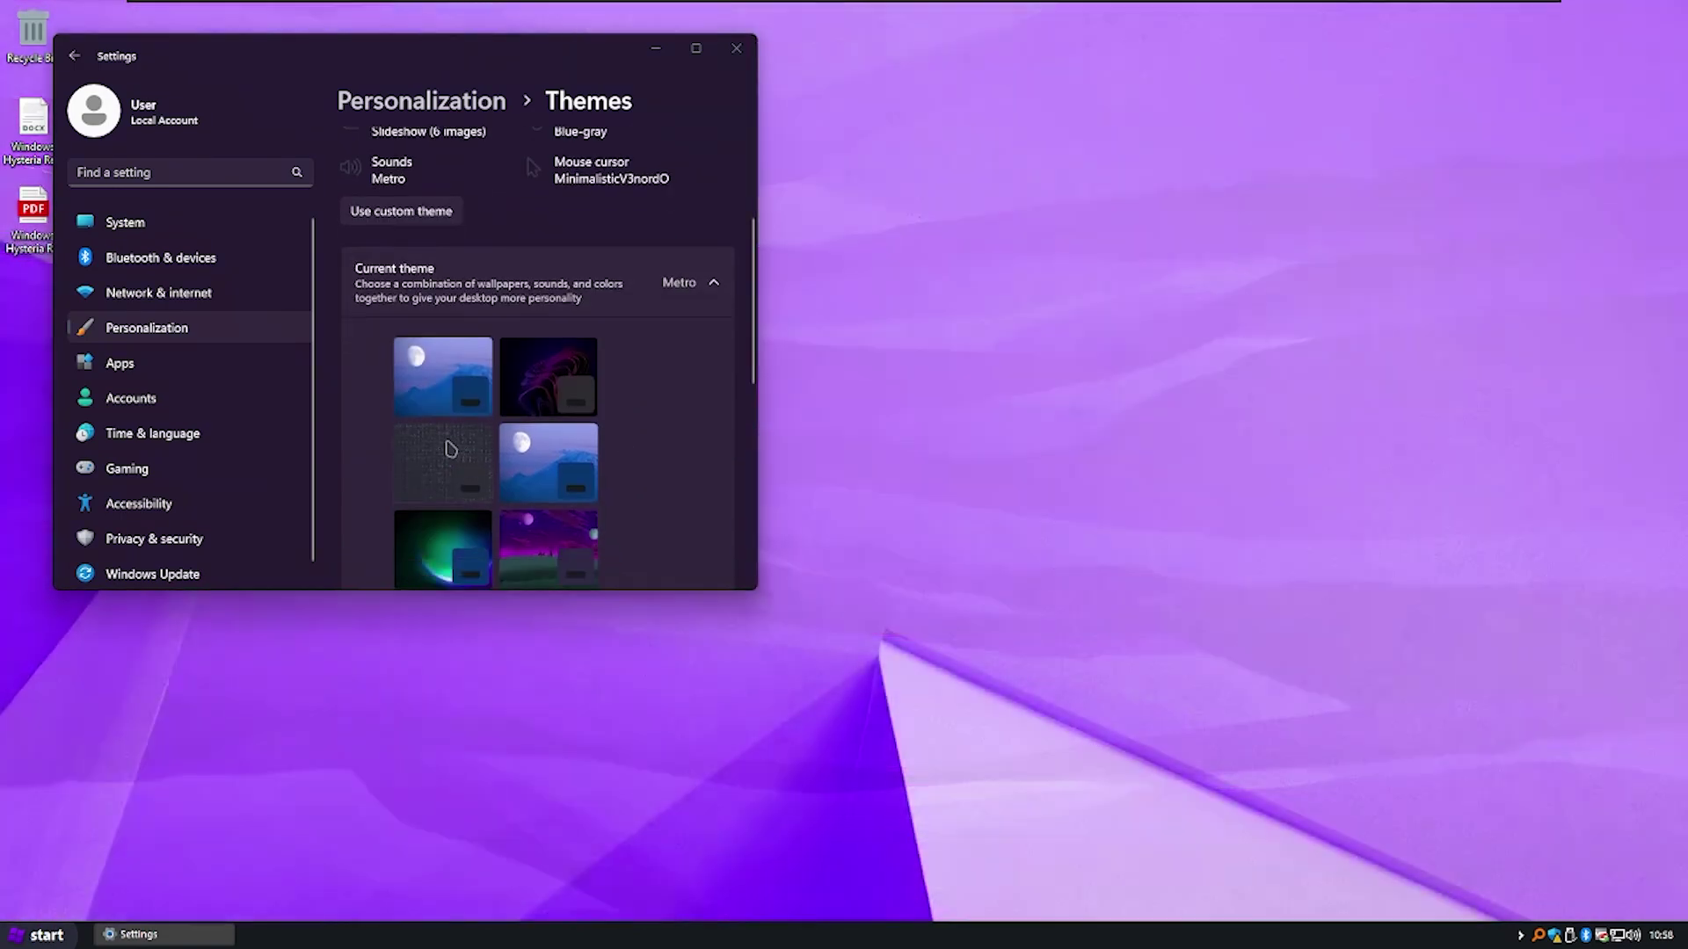
pyautogui.click(445, 442)
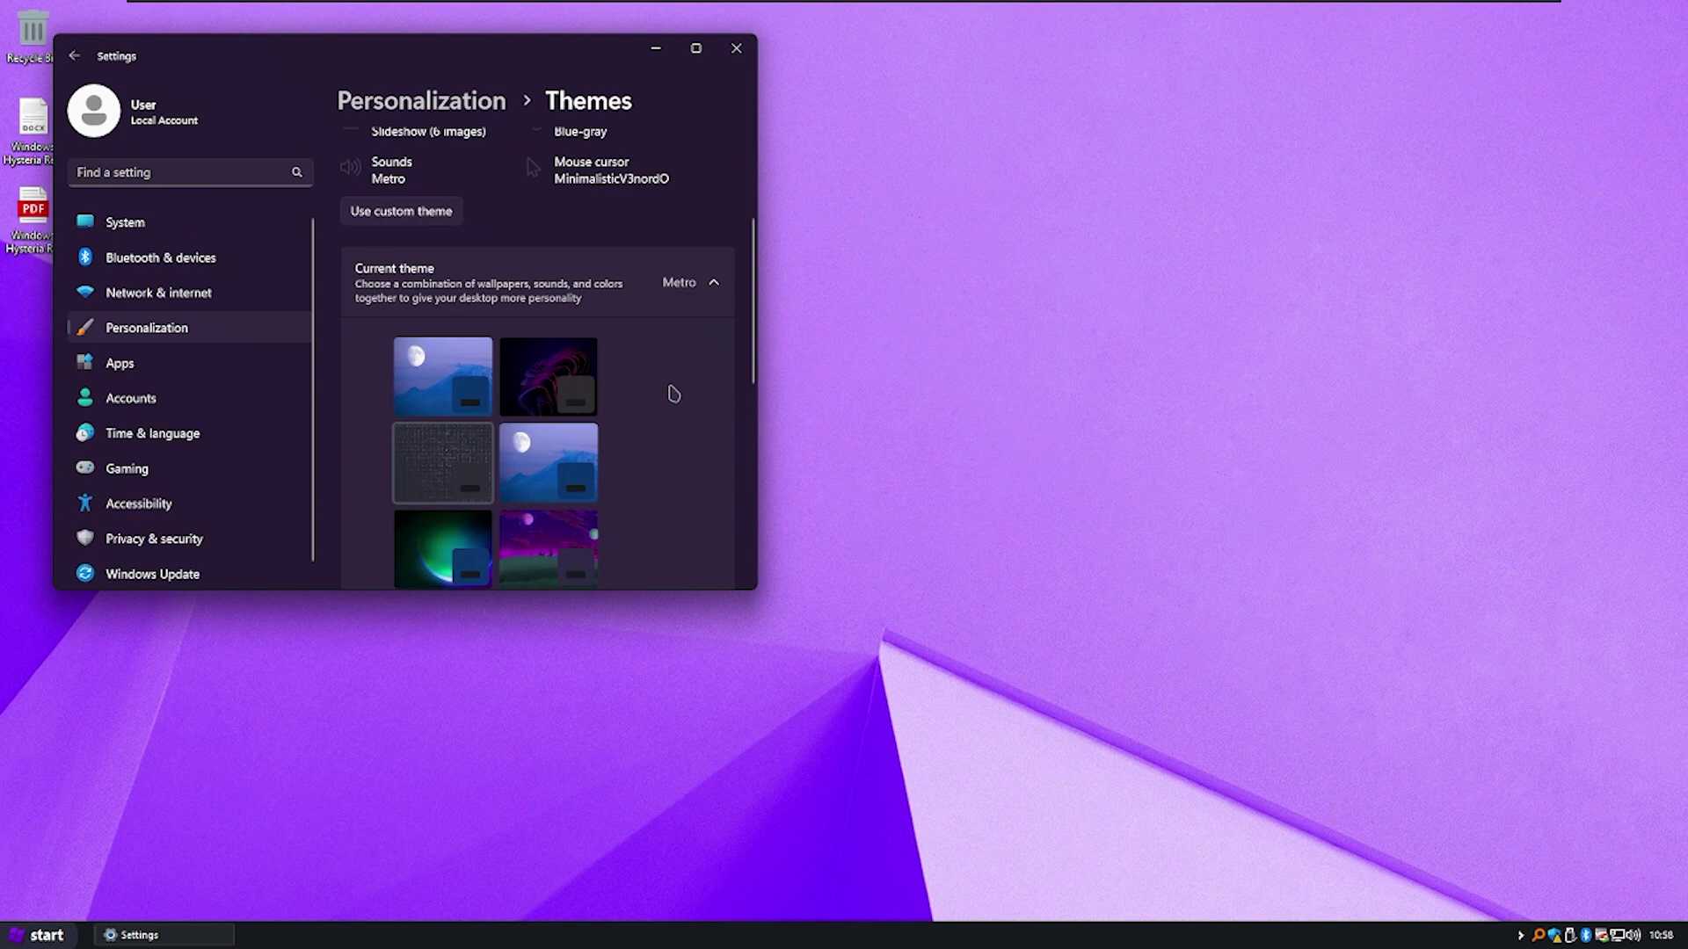
pyautogui.scroll(2, 674, 393)
pyautogui.hotkey('alt', 'F4')
# - Run winver to view the Windows version and branding under the new theme, closing Mouse Properties and the About Windows dialog
pyautogui.press('super+r')
pyautogui.write('winver')
pyautogui.press('Return')
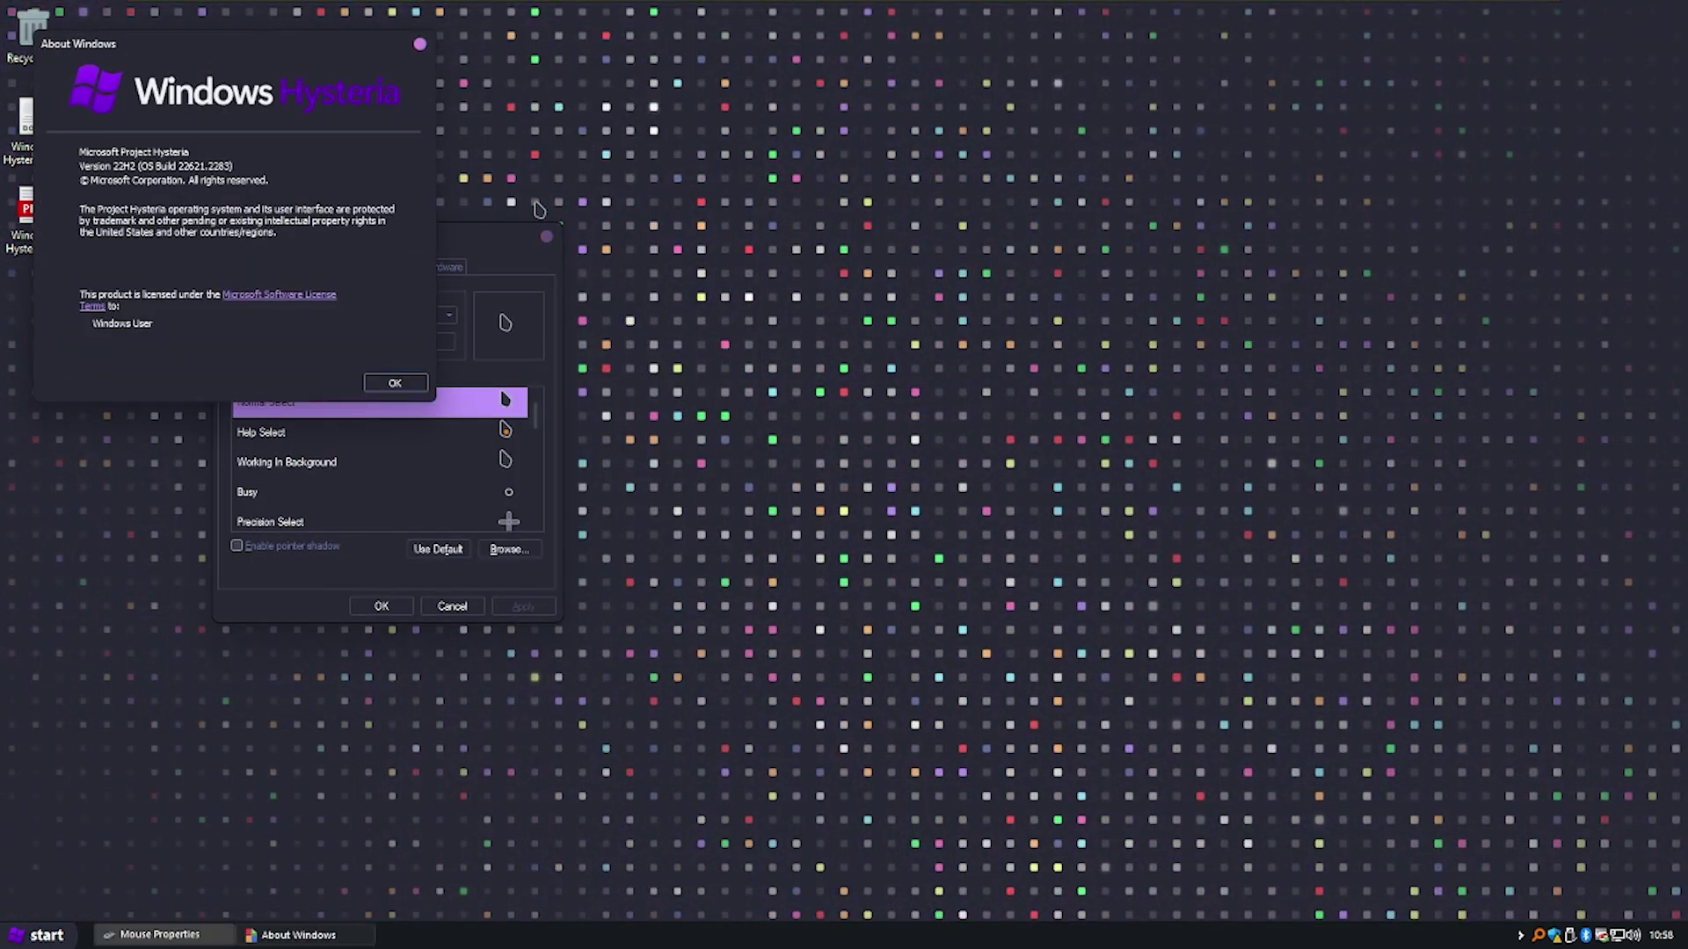
pyautogui.click(529, 233)
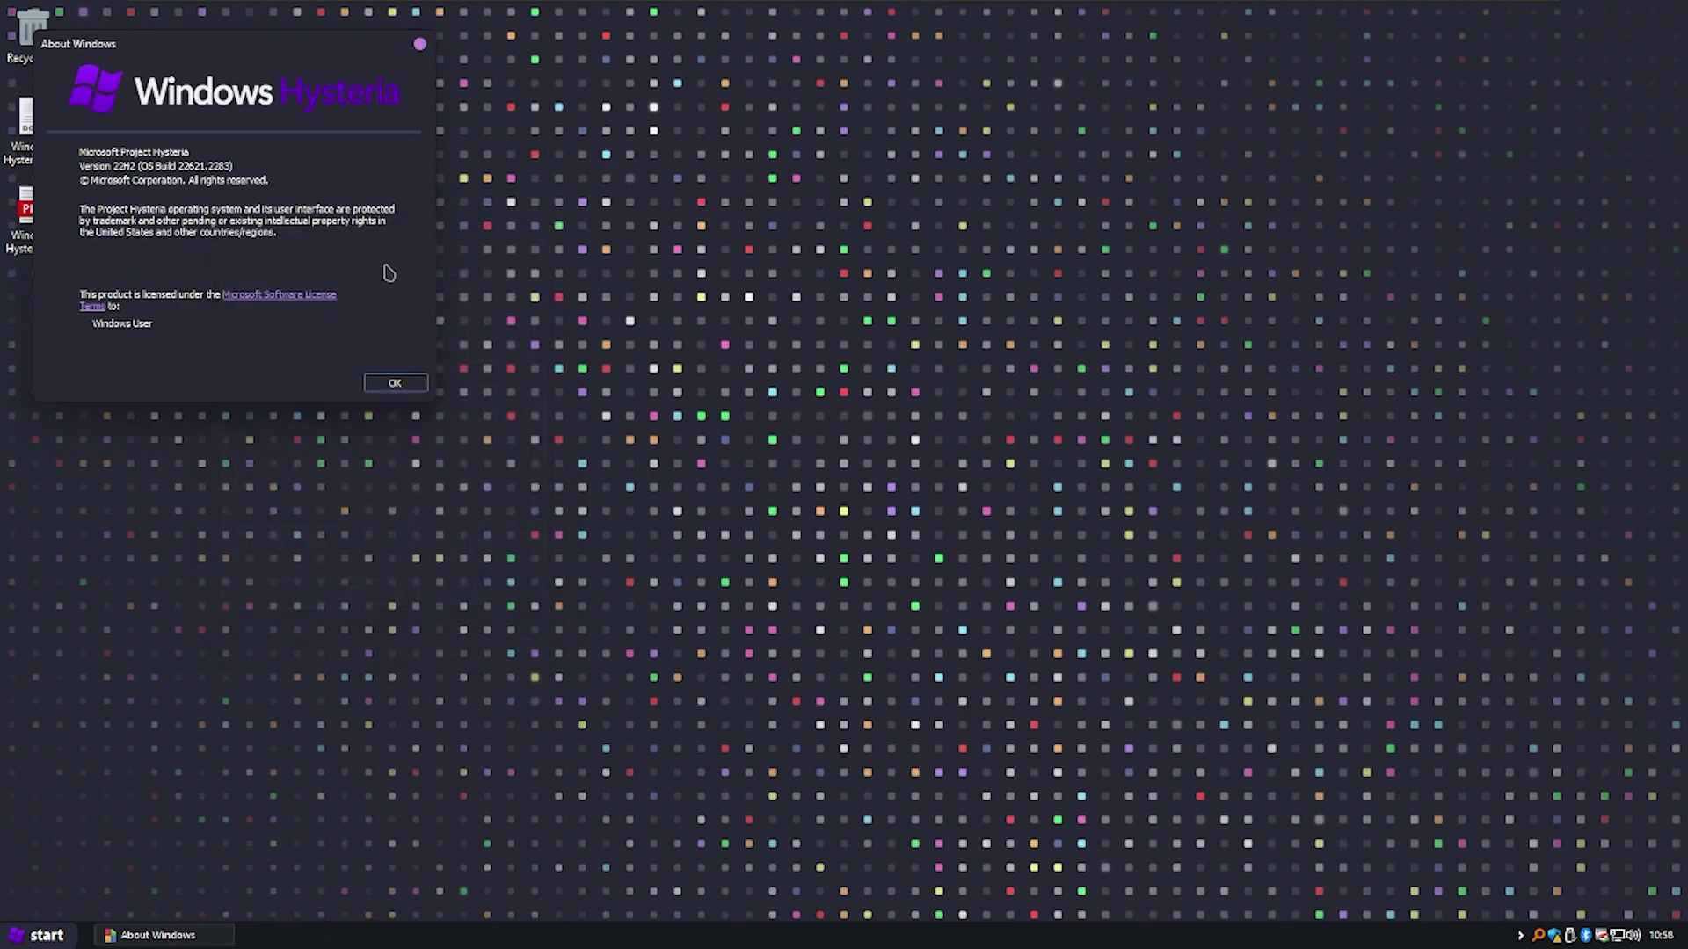
pyautogui.press('super')
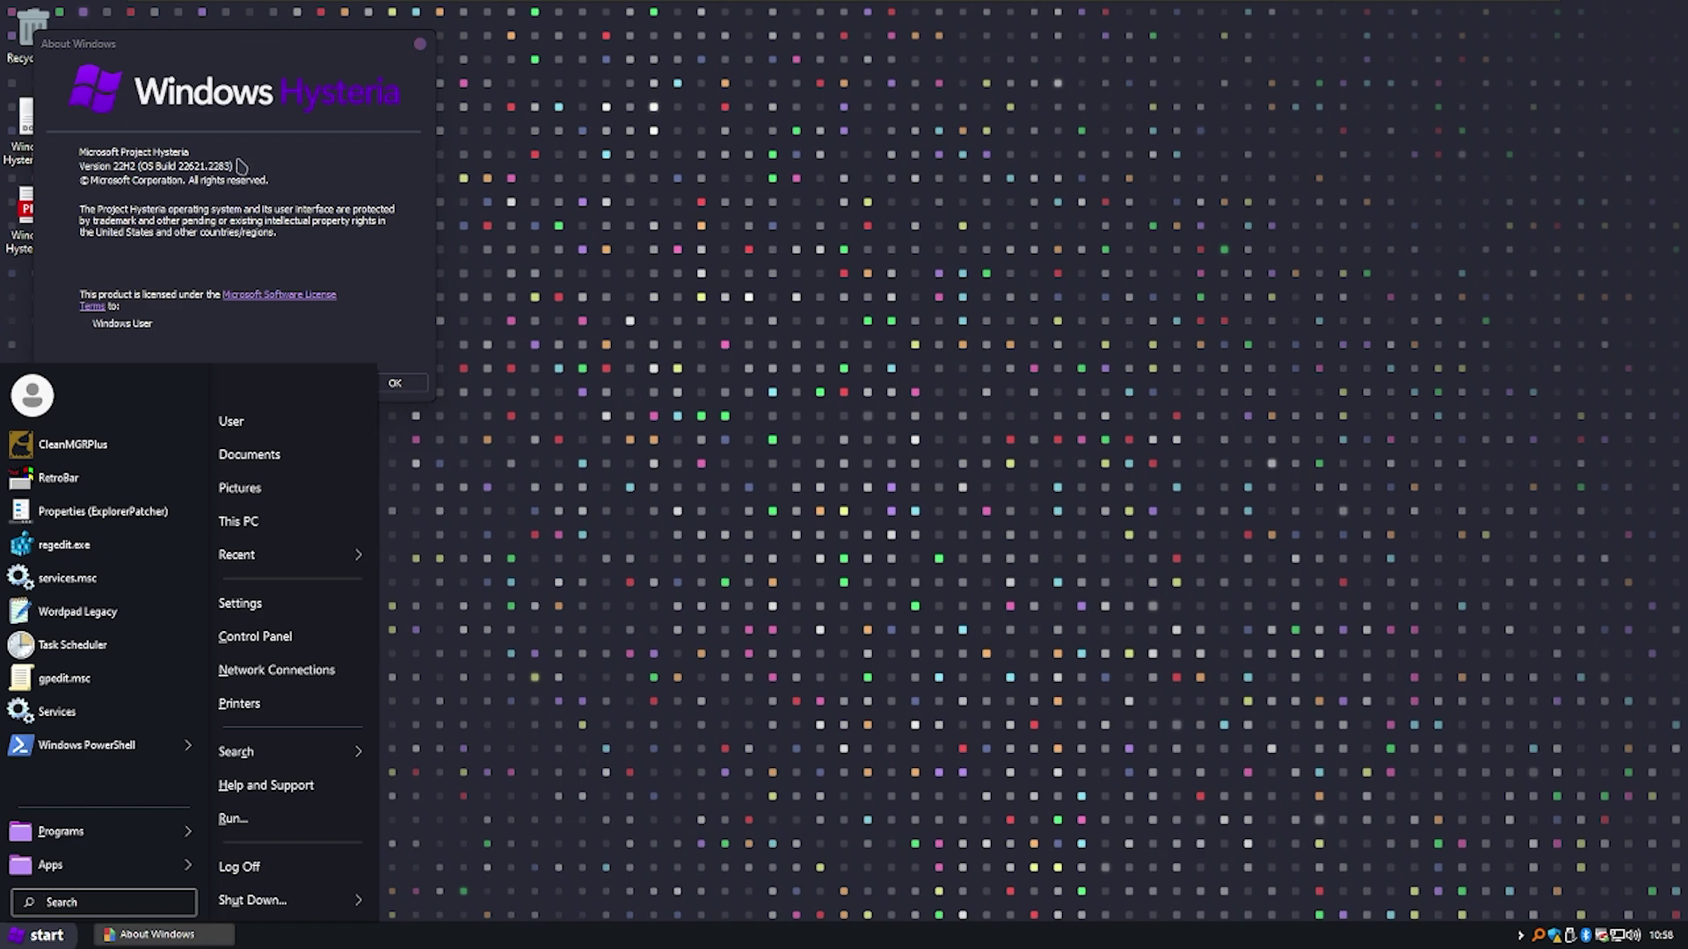
pyautogui.click(230, 206)
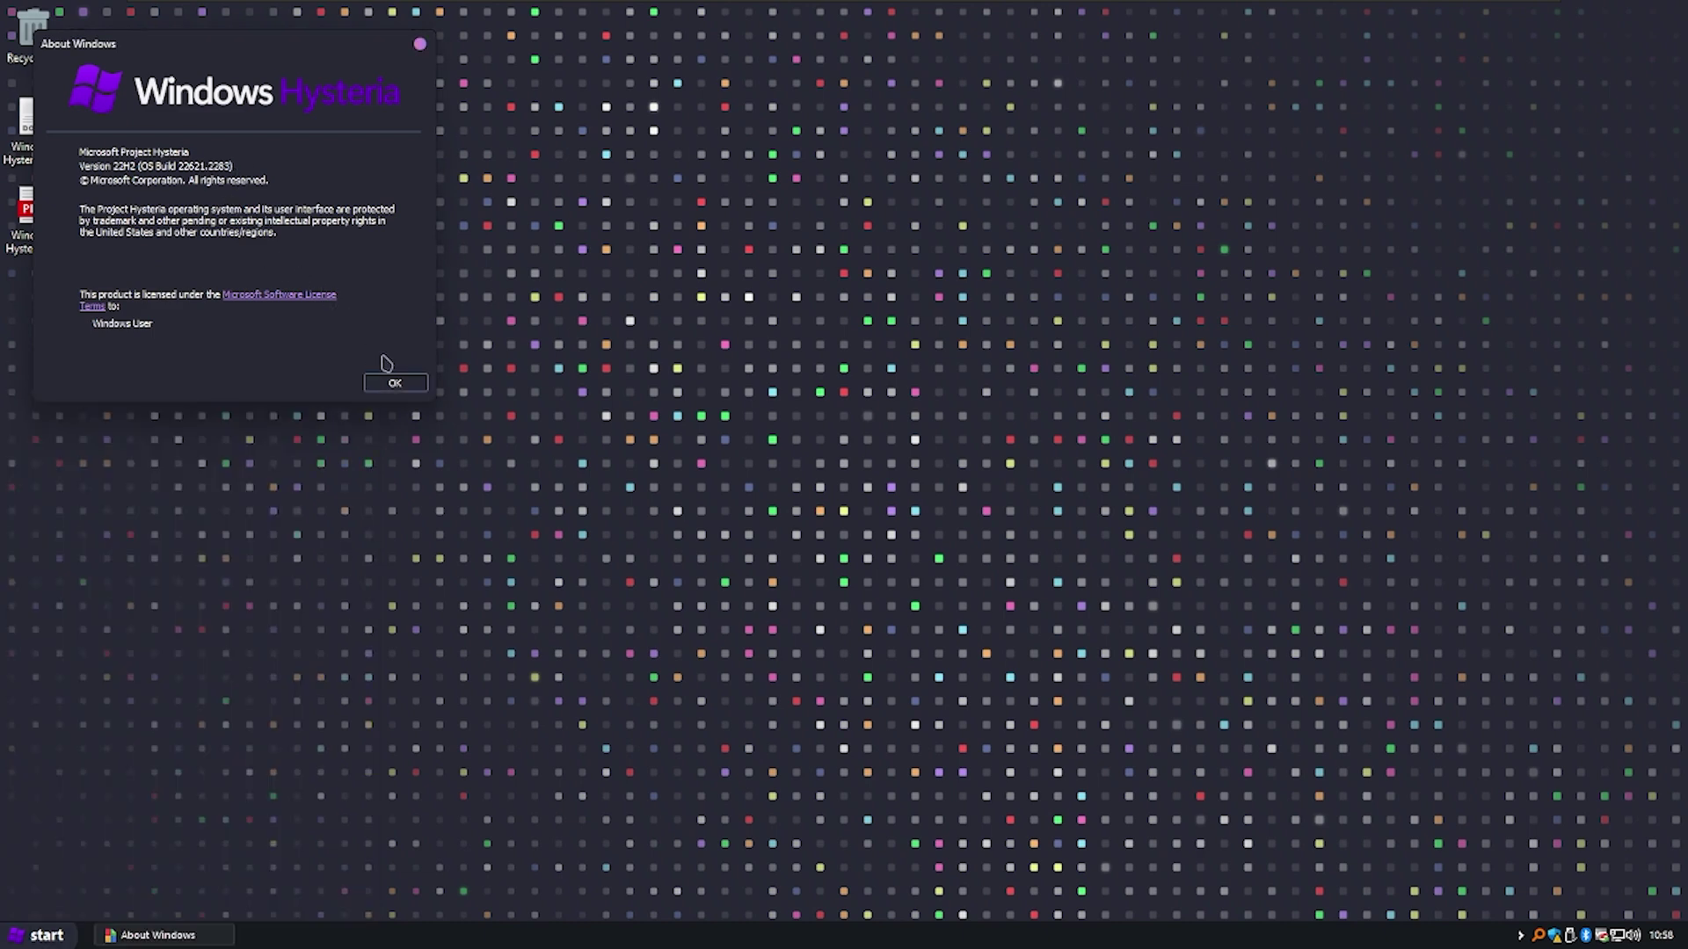
pyautogui.click(387, 383)
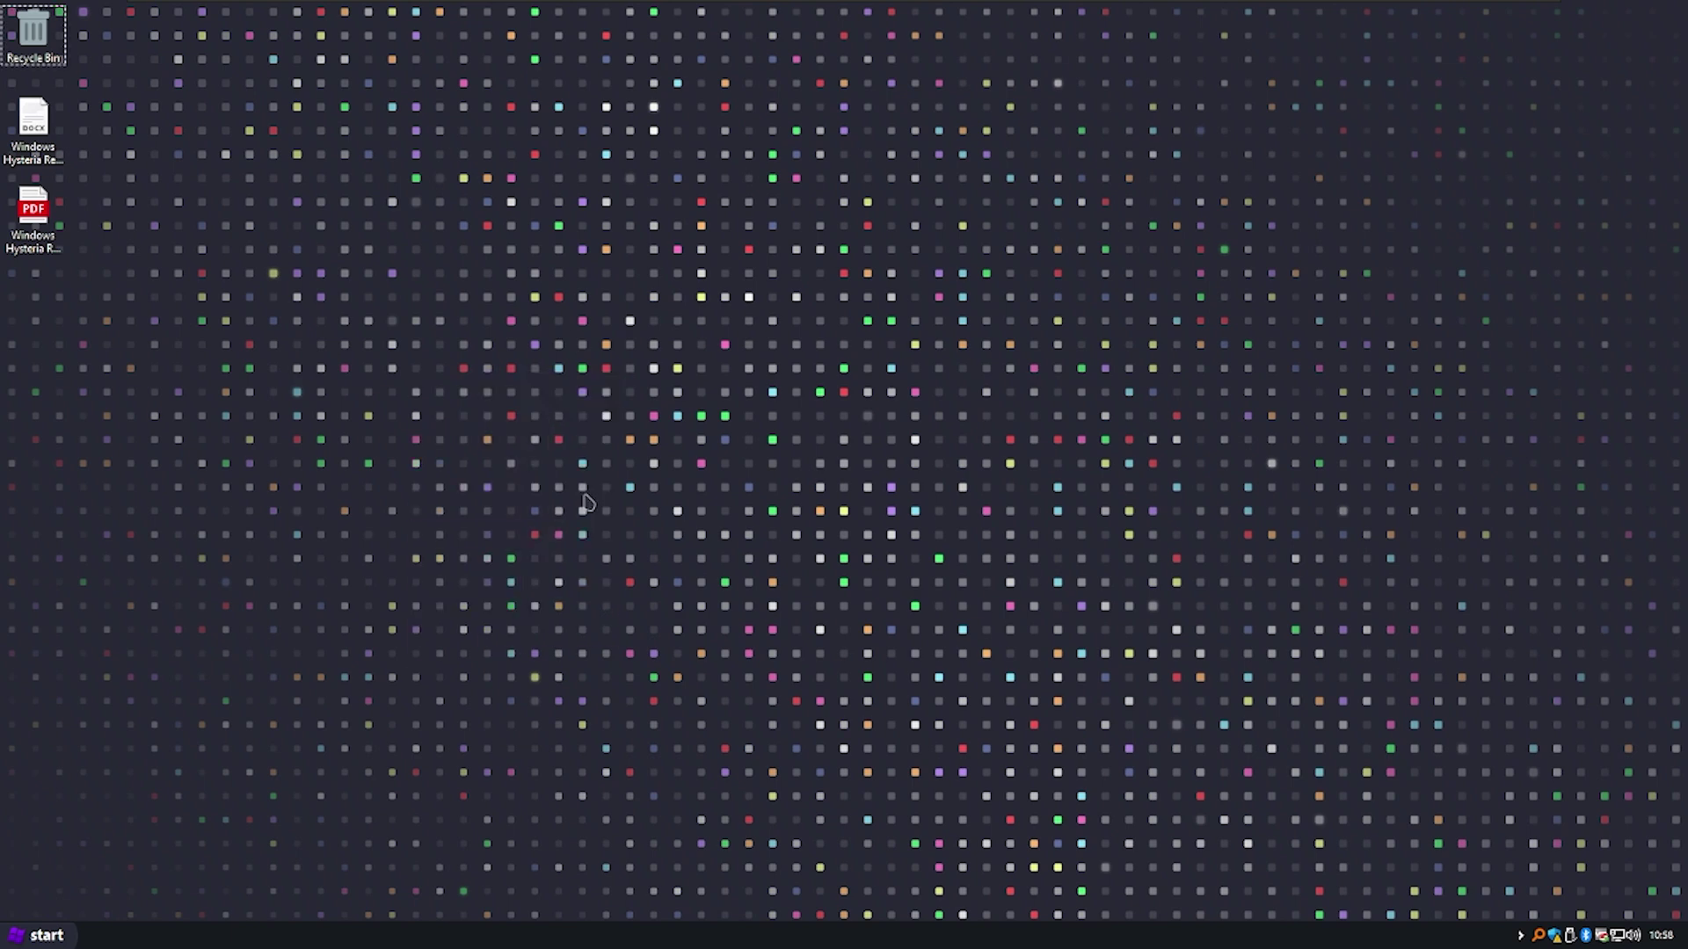
# - Run notepad to launch the text editor
pyautogui.press('super+r')
pyautogui.write('notepad')
pyautogui.press('Return')
pyautogui.press('super')
# - Inspect the CPU and memory performance graphs in Task Manager with its navigation collapsed, and close it
pyautogui.hotkey('ctrl', 'shift', 'Escape')
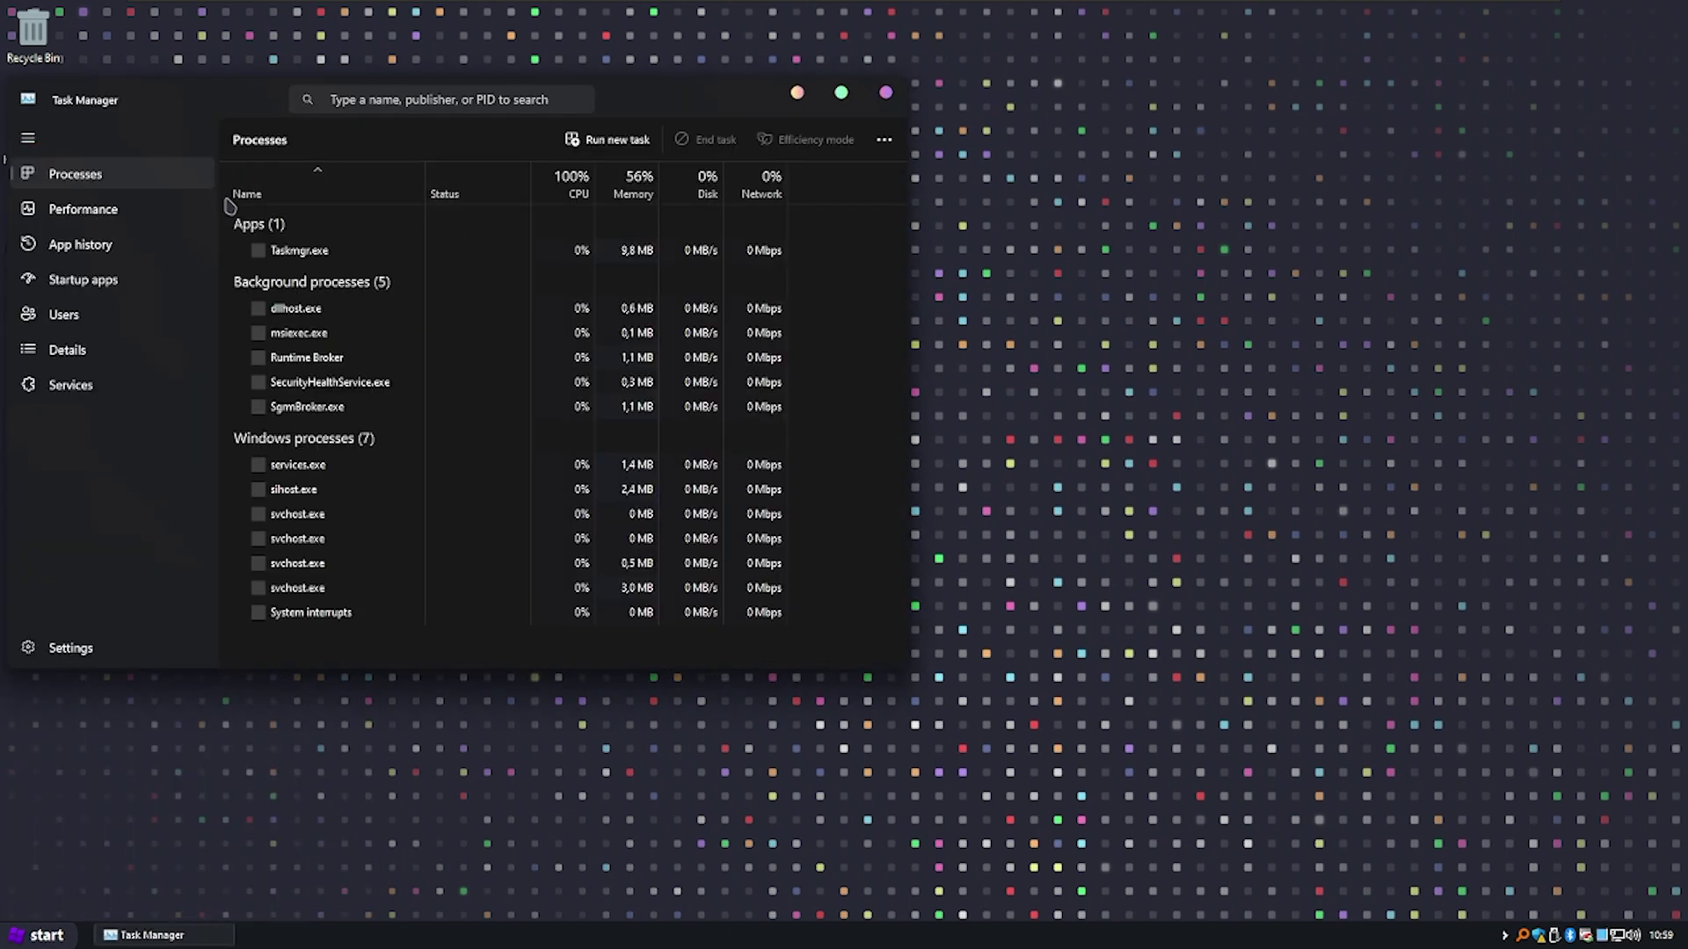
pyautogui.click(191, 211)
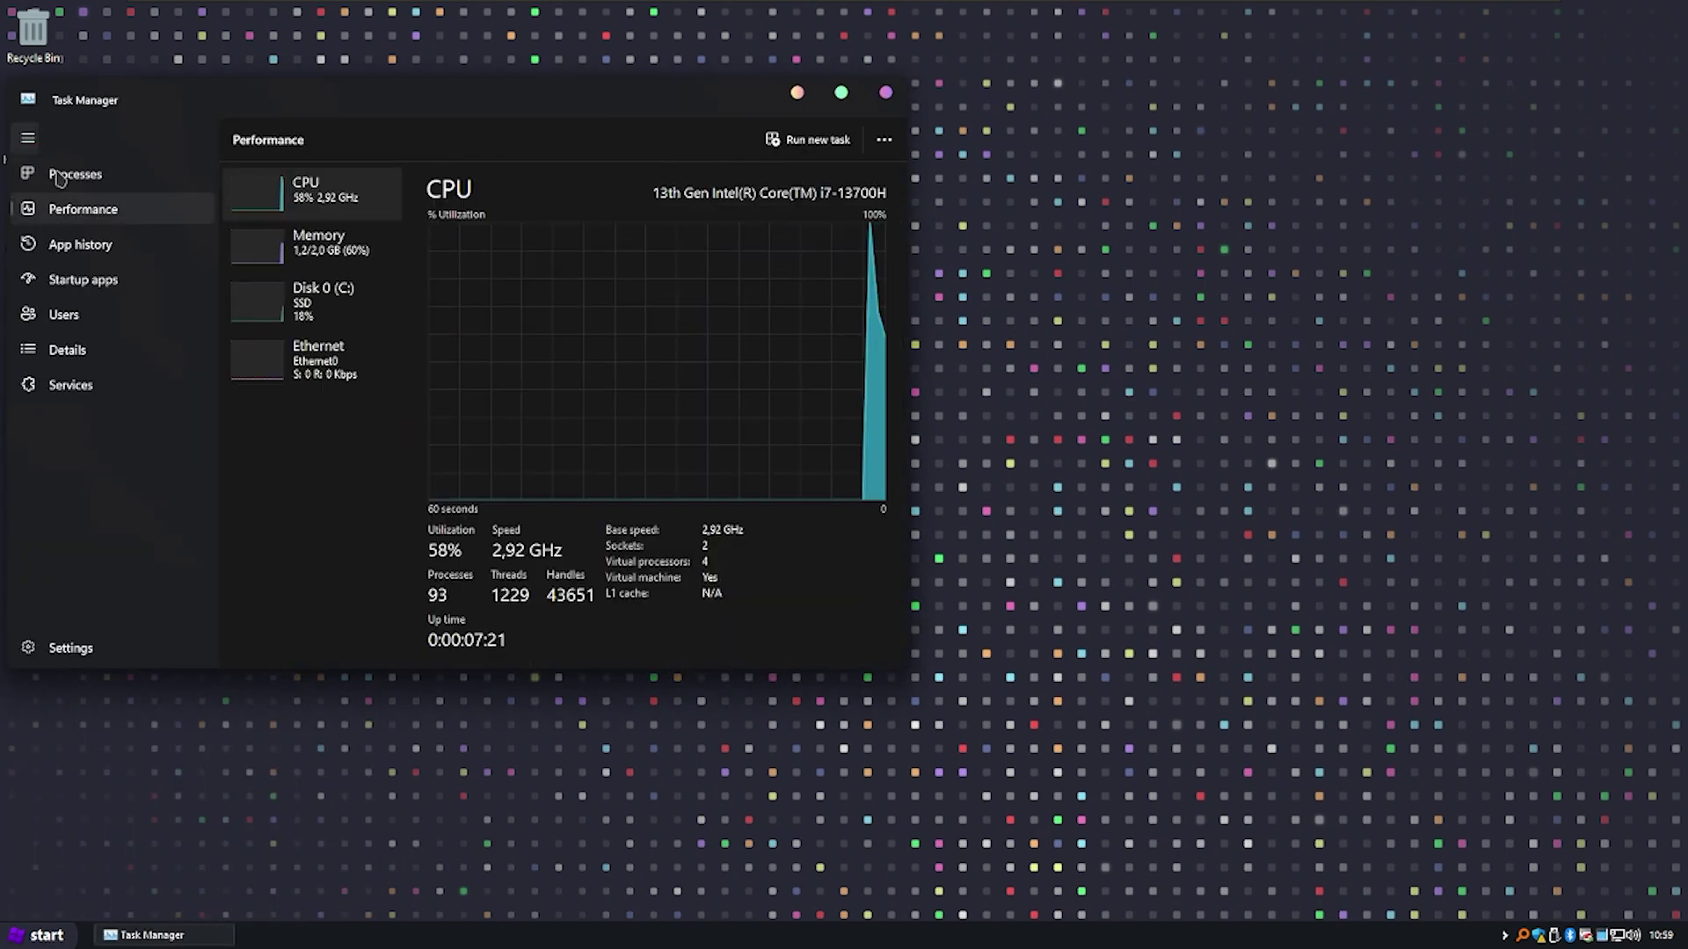
pyautogui.click(33, 141)
pyautogui.moveTo(134, 100); pyautogui.dragTo(177, 100)
pyautogui.click(193, 242)
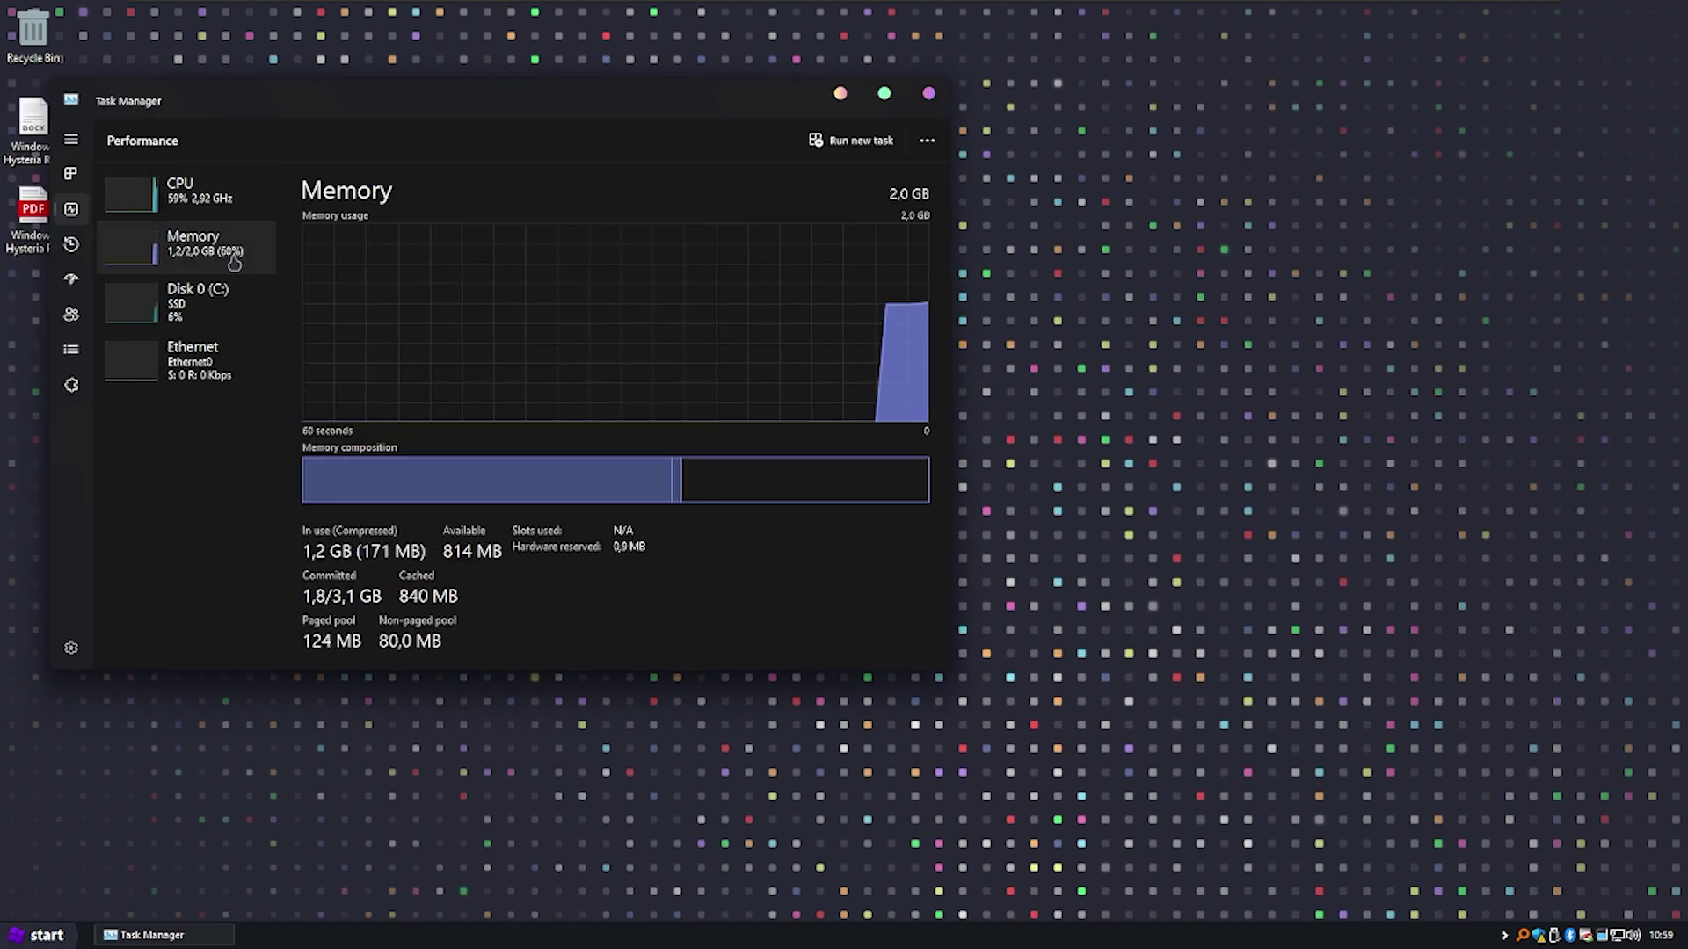
pyautogui.click(189, 195)
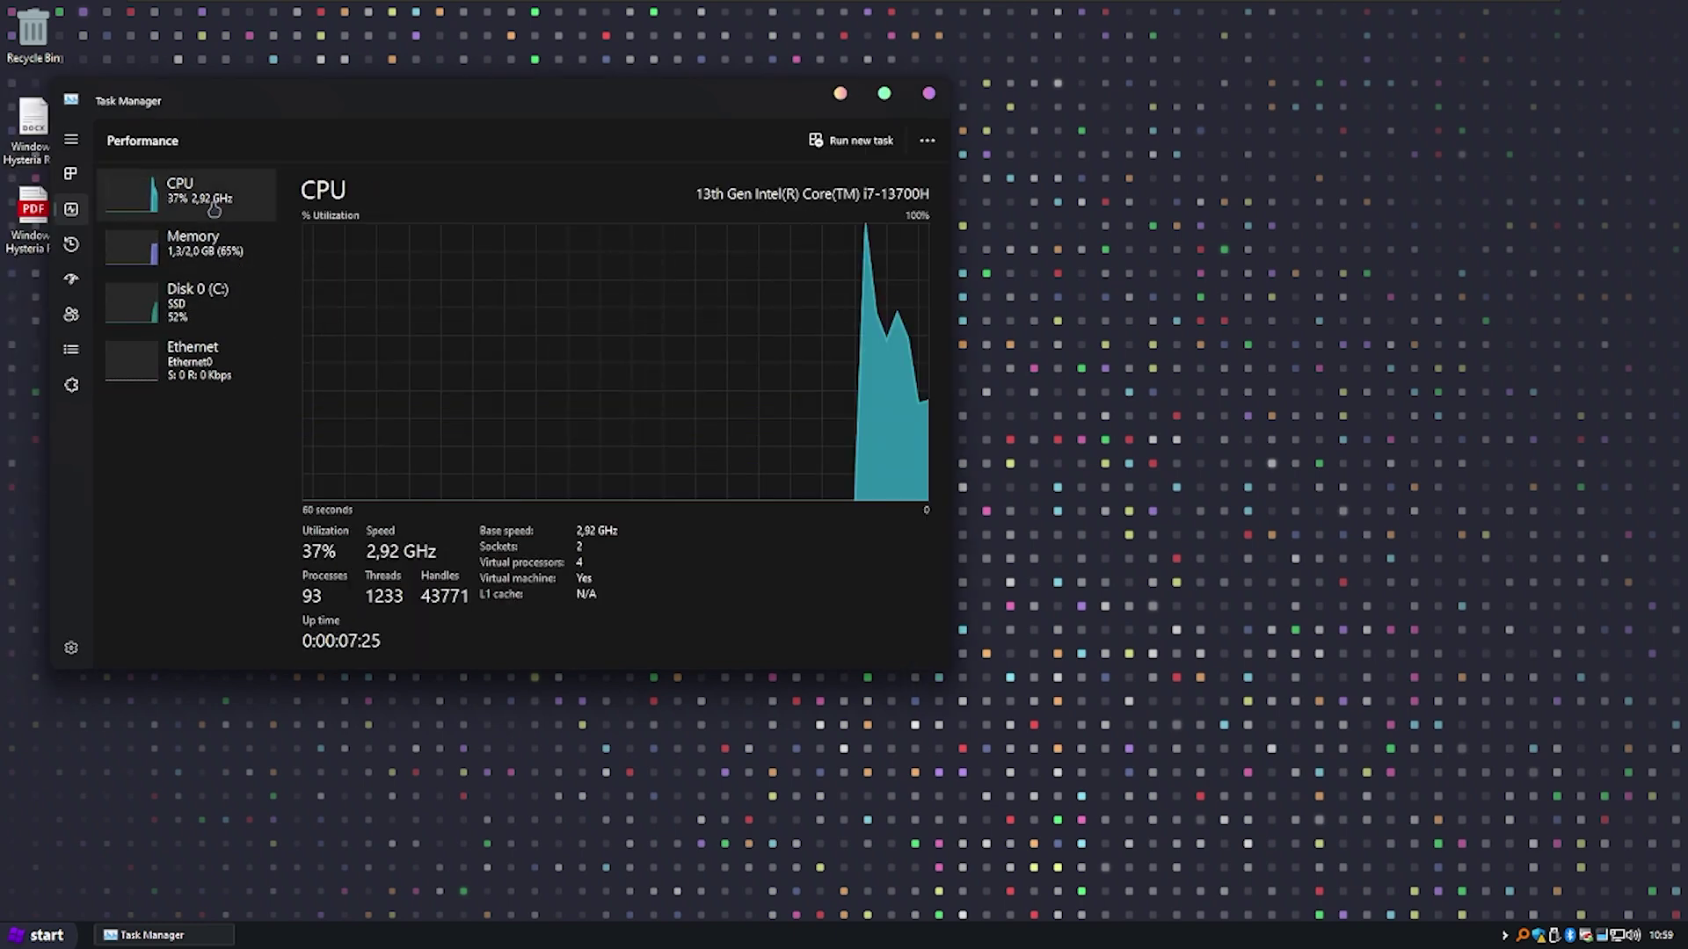
pyautogui.hotkey('alt', 'F4')
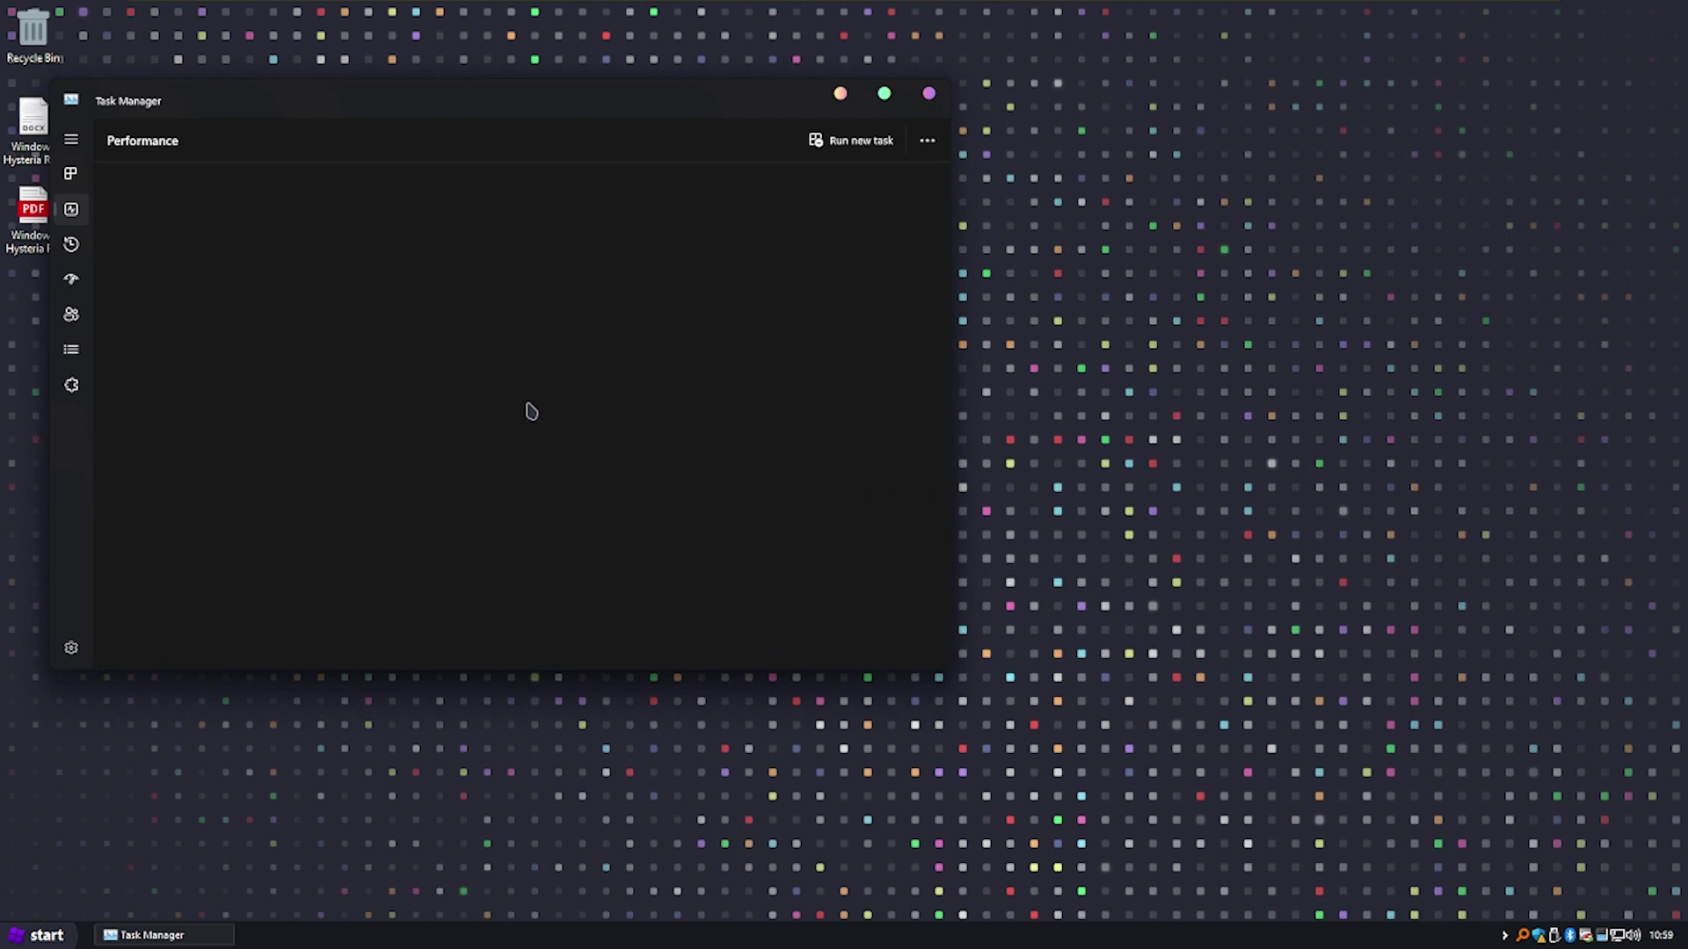
pyautogui.moveTo(779, 316); pyautogui.dragTo(583, 458)
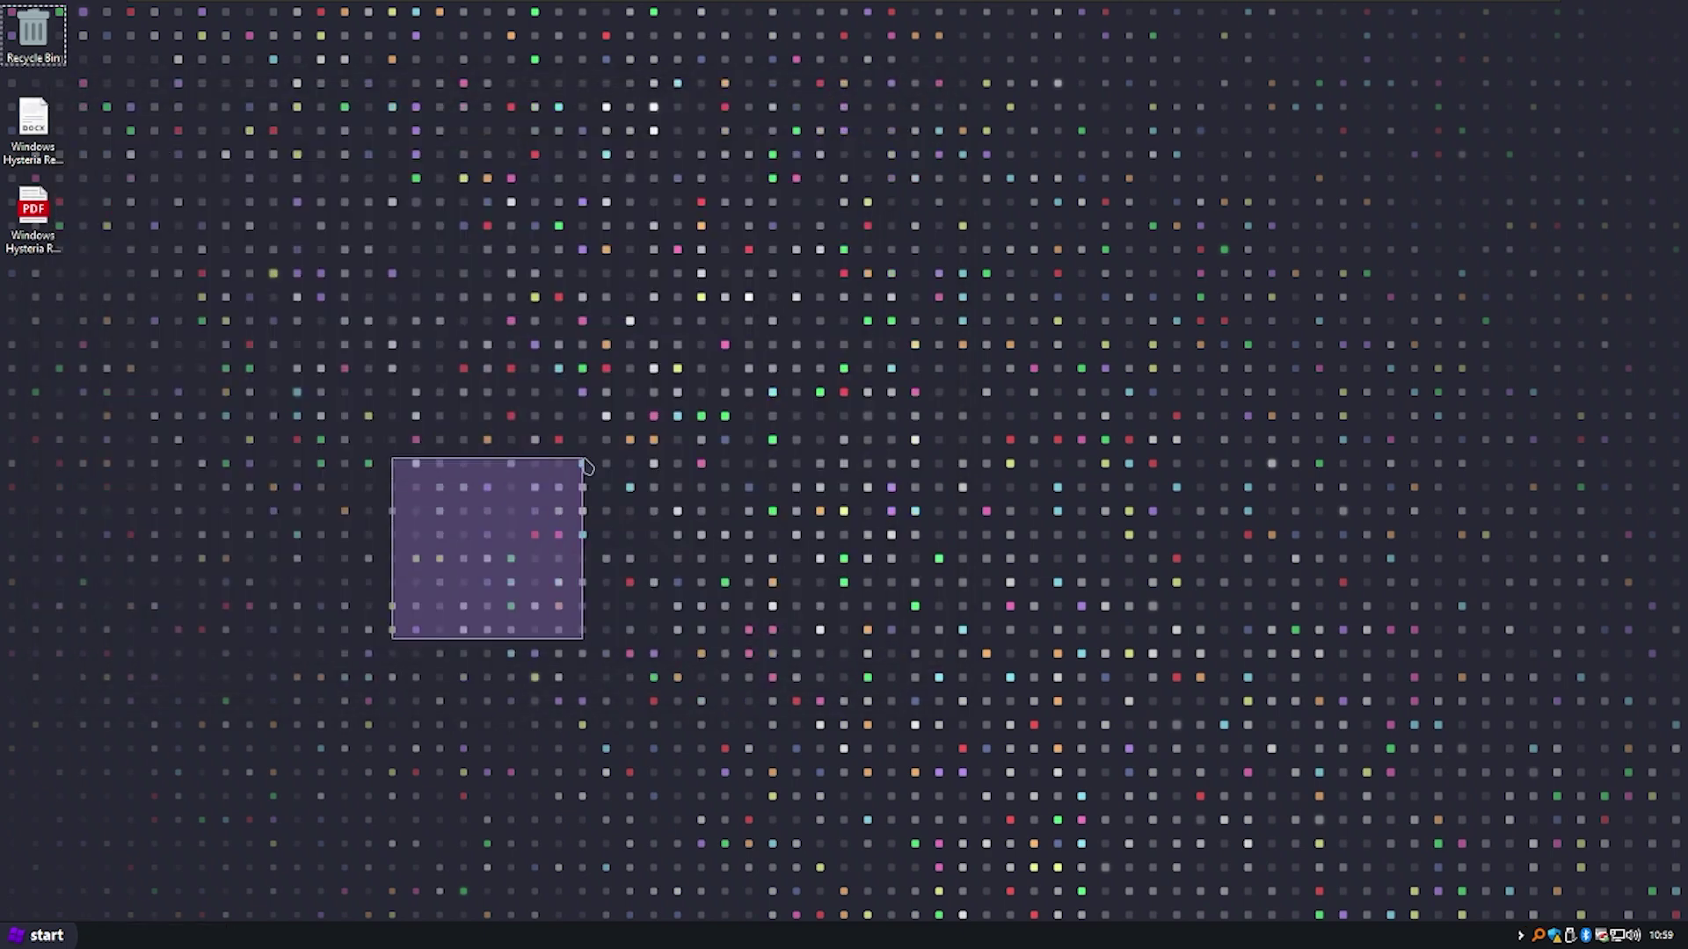
# - View an empty Notepad window, reposition it nearer the middle of the desktop and close it
pyautogui.press('super')
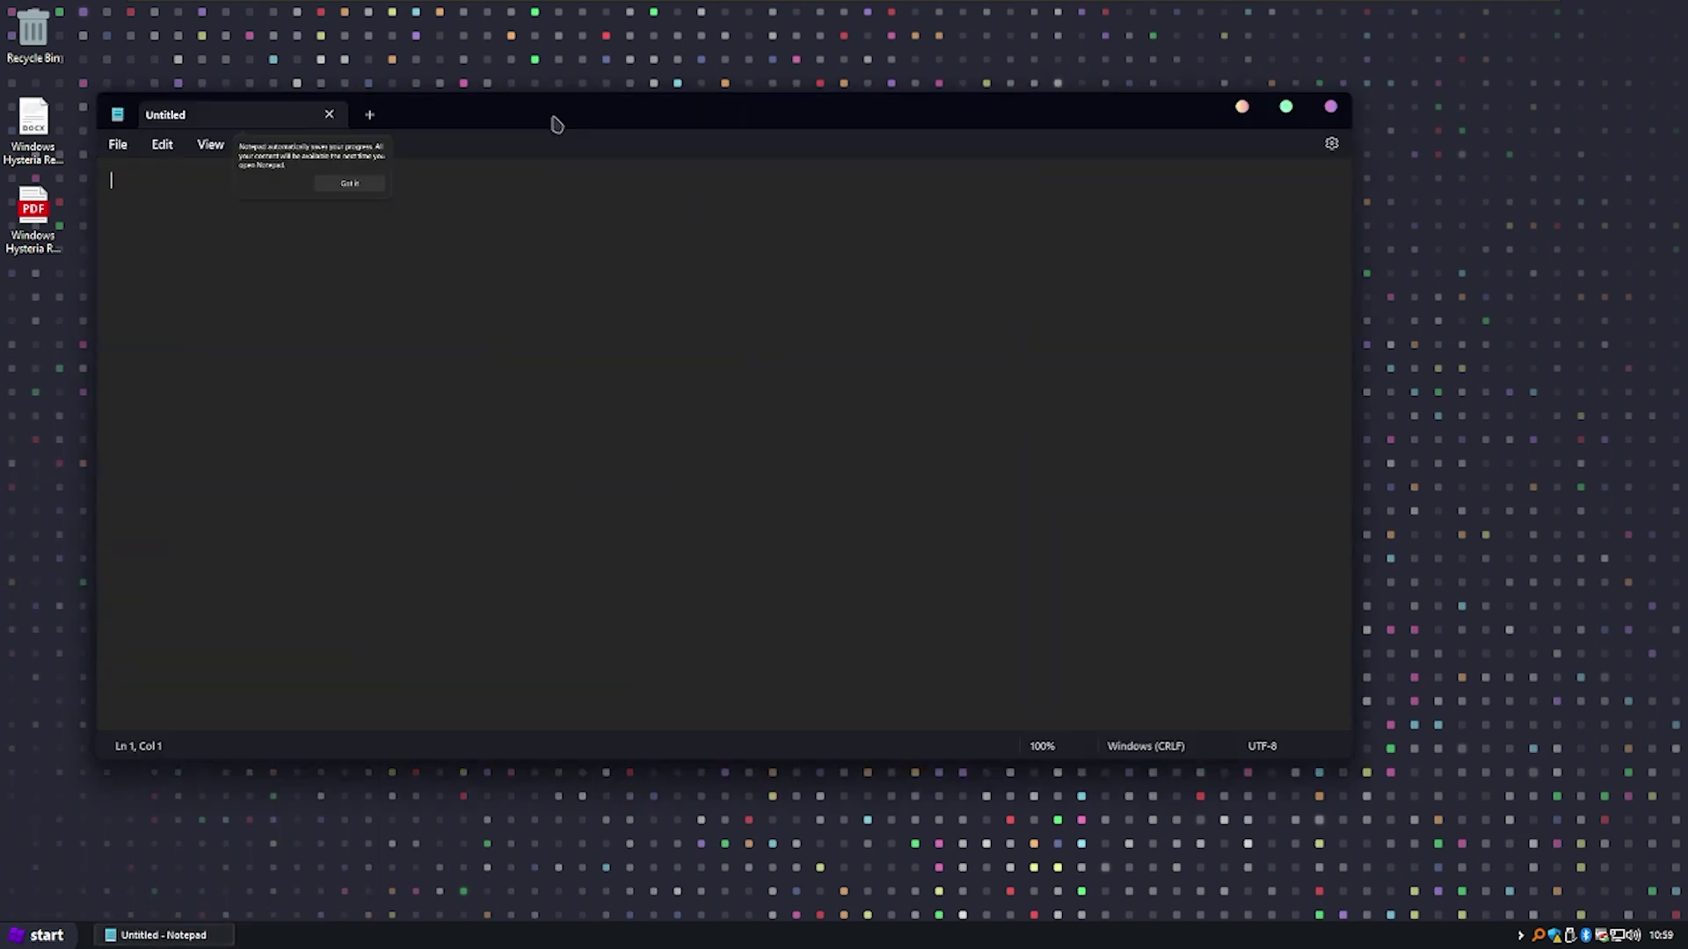
pyautogui.moveTo(528, 121); pyautogui.dragTo(624, 142)
pyautogui.click(532, 241)
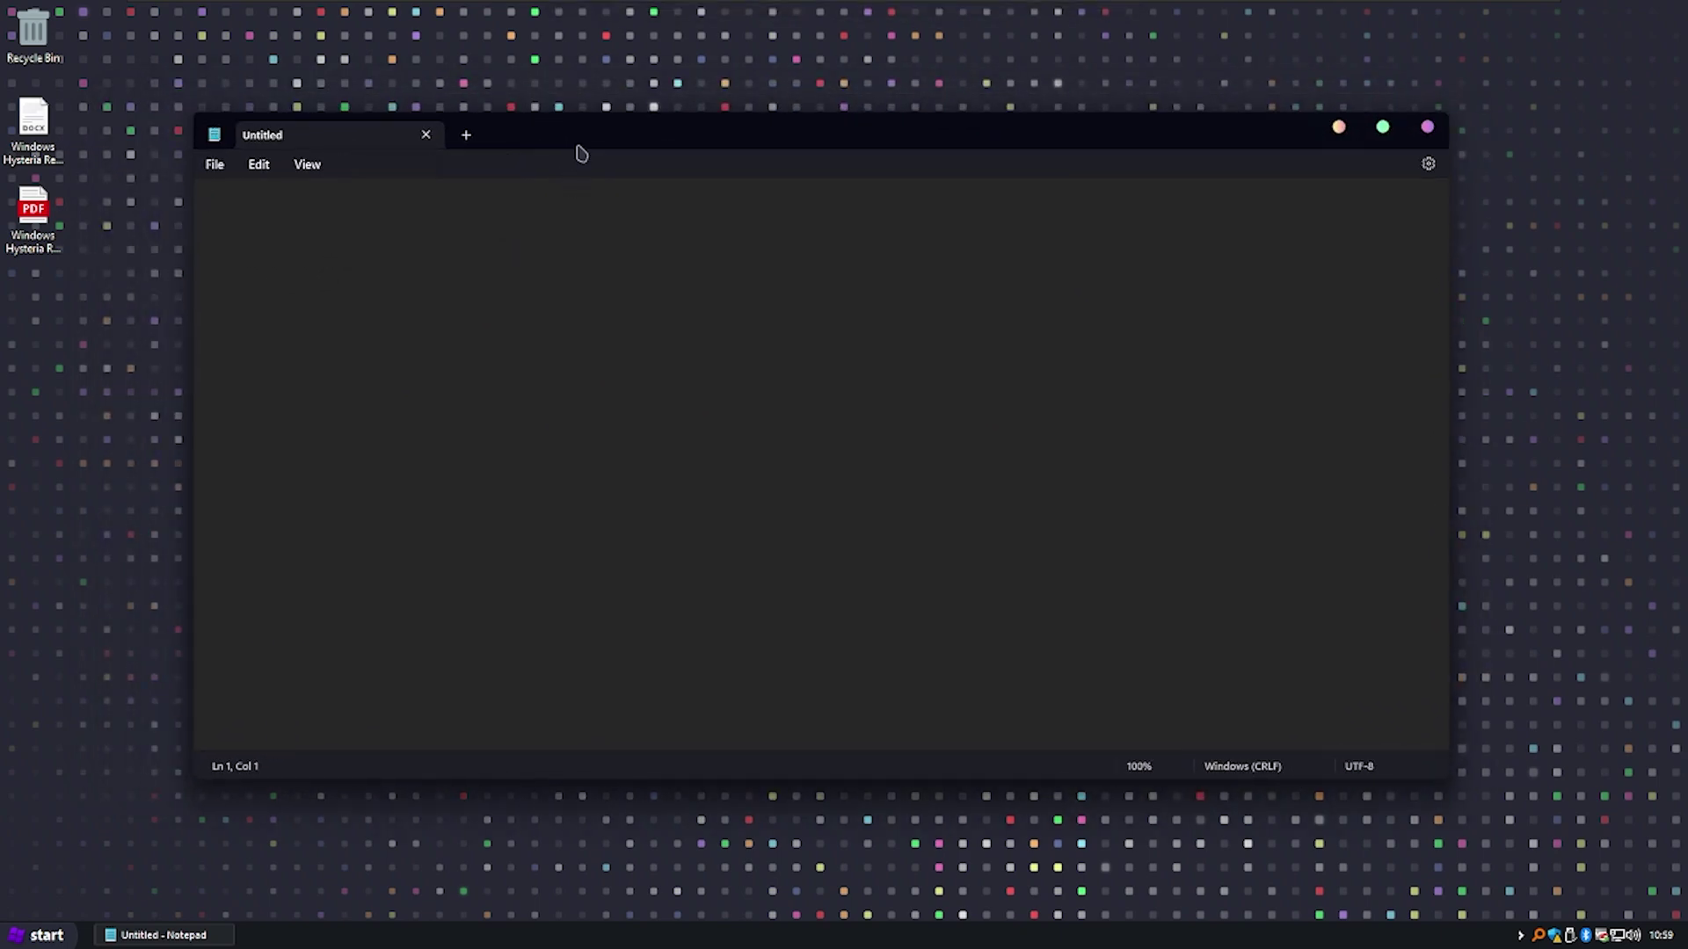
pyautogui.hotkey('alt', 'F4')
# - Open a command window at the desktop folder
pyautogui.rightClick(580, 151)
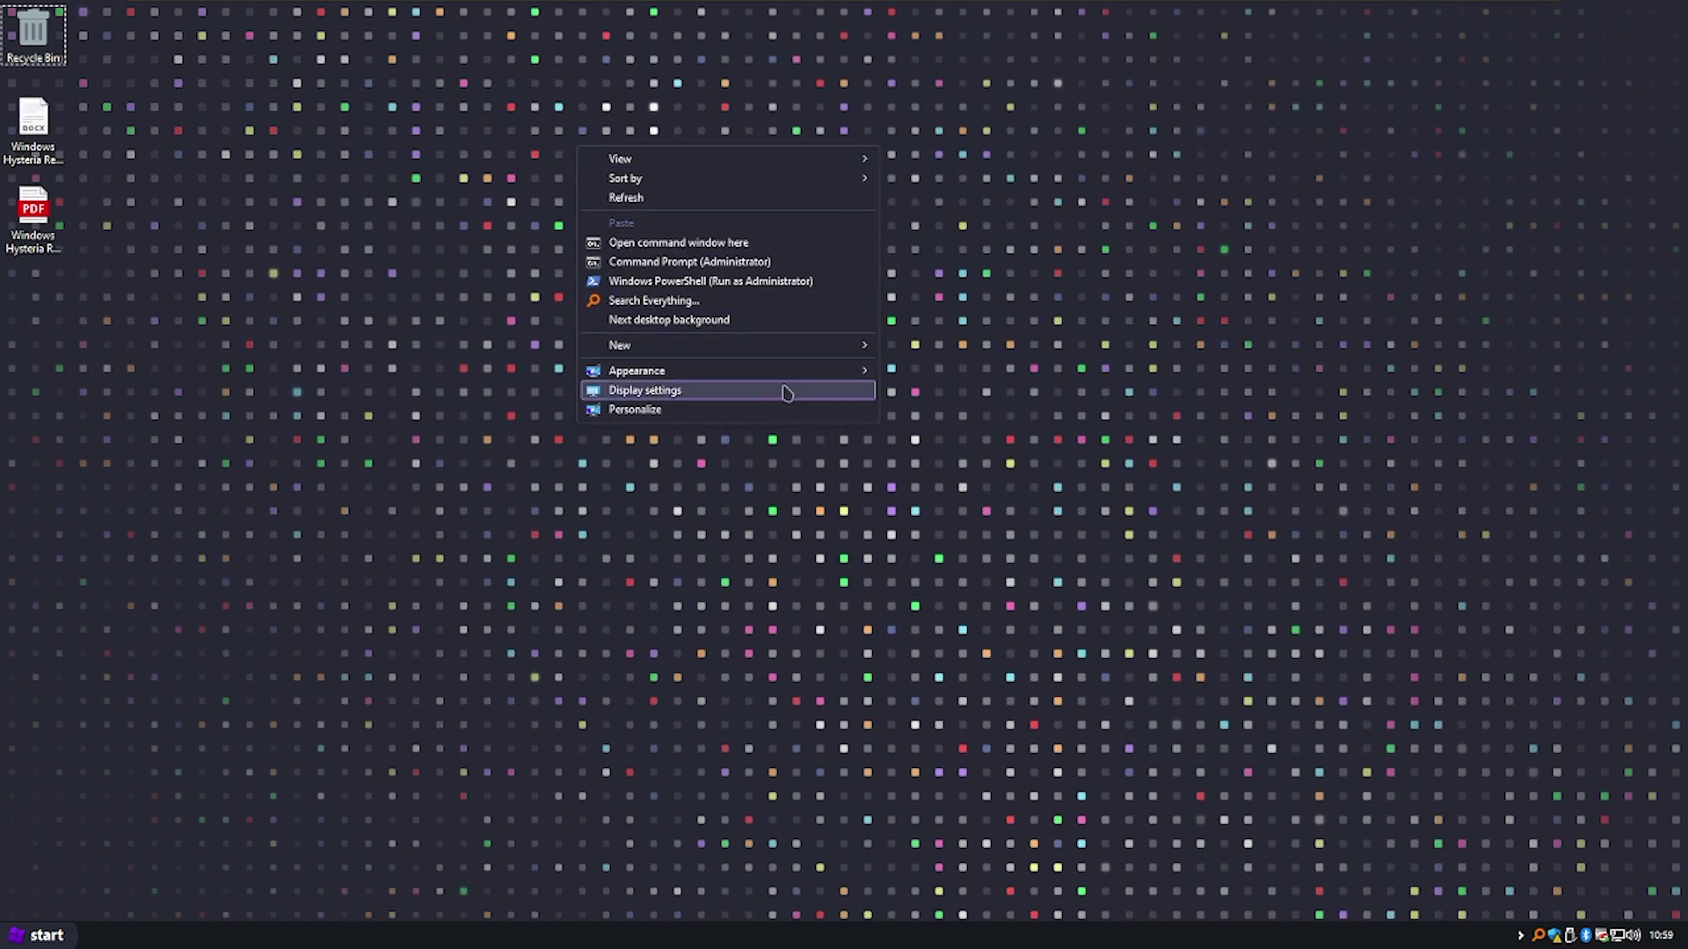
pyautogui.click(765, 242)
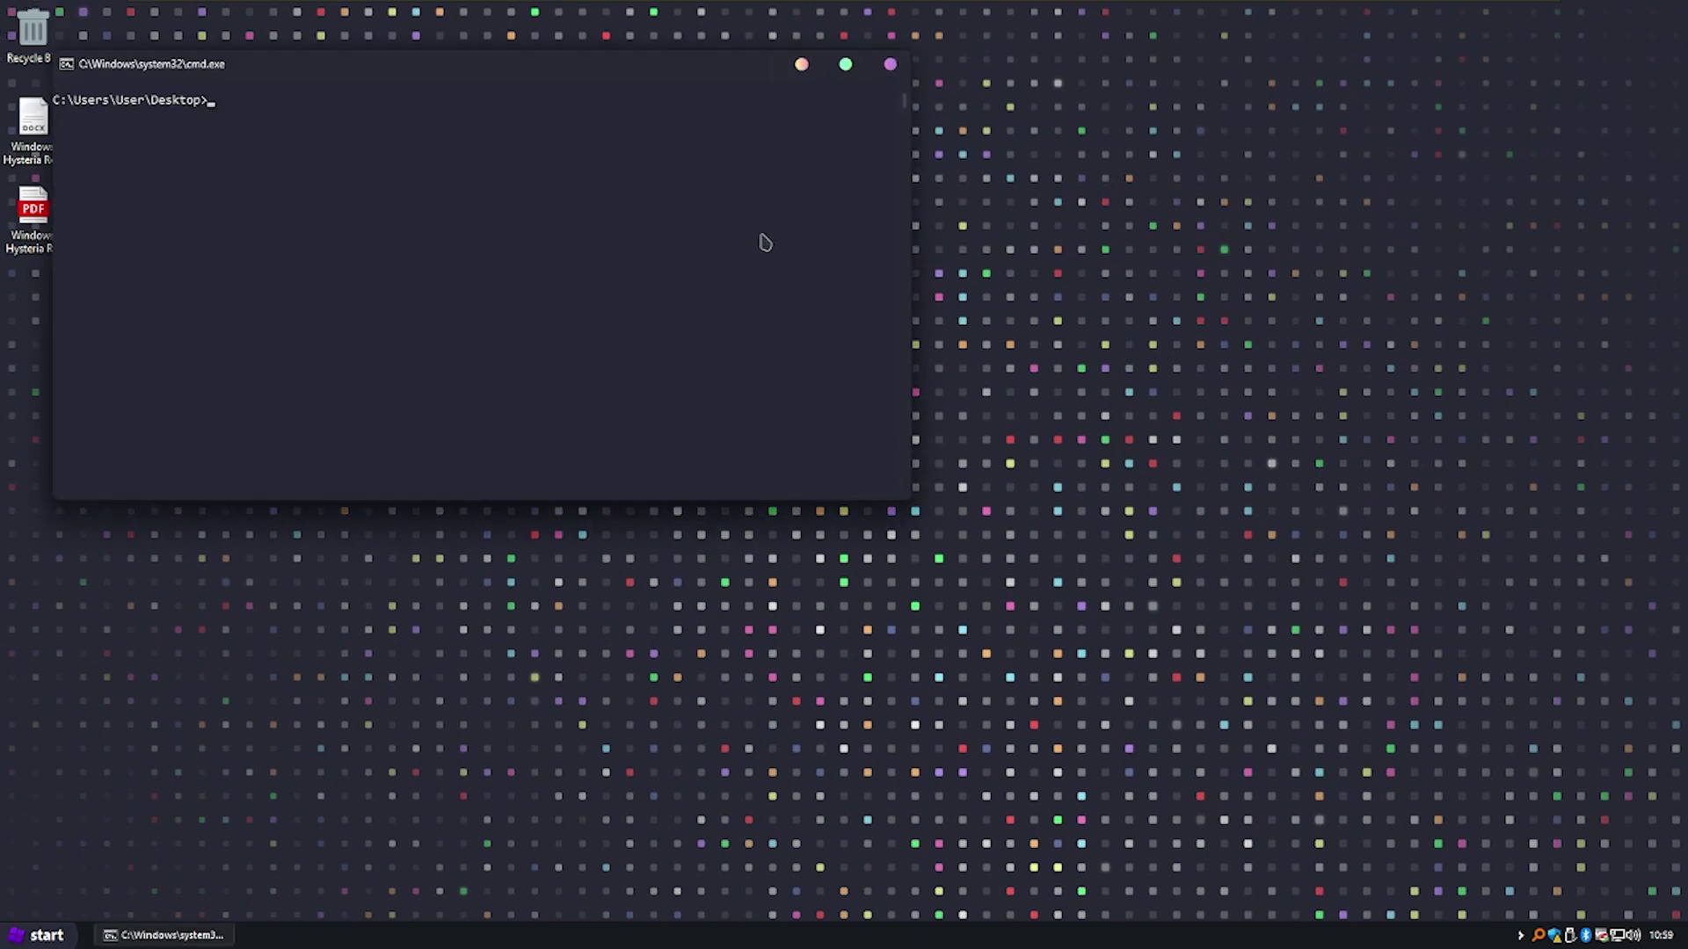
# - Launch Microsoft Store from the start menu's apps and close the command window
pyautogui.press('super')
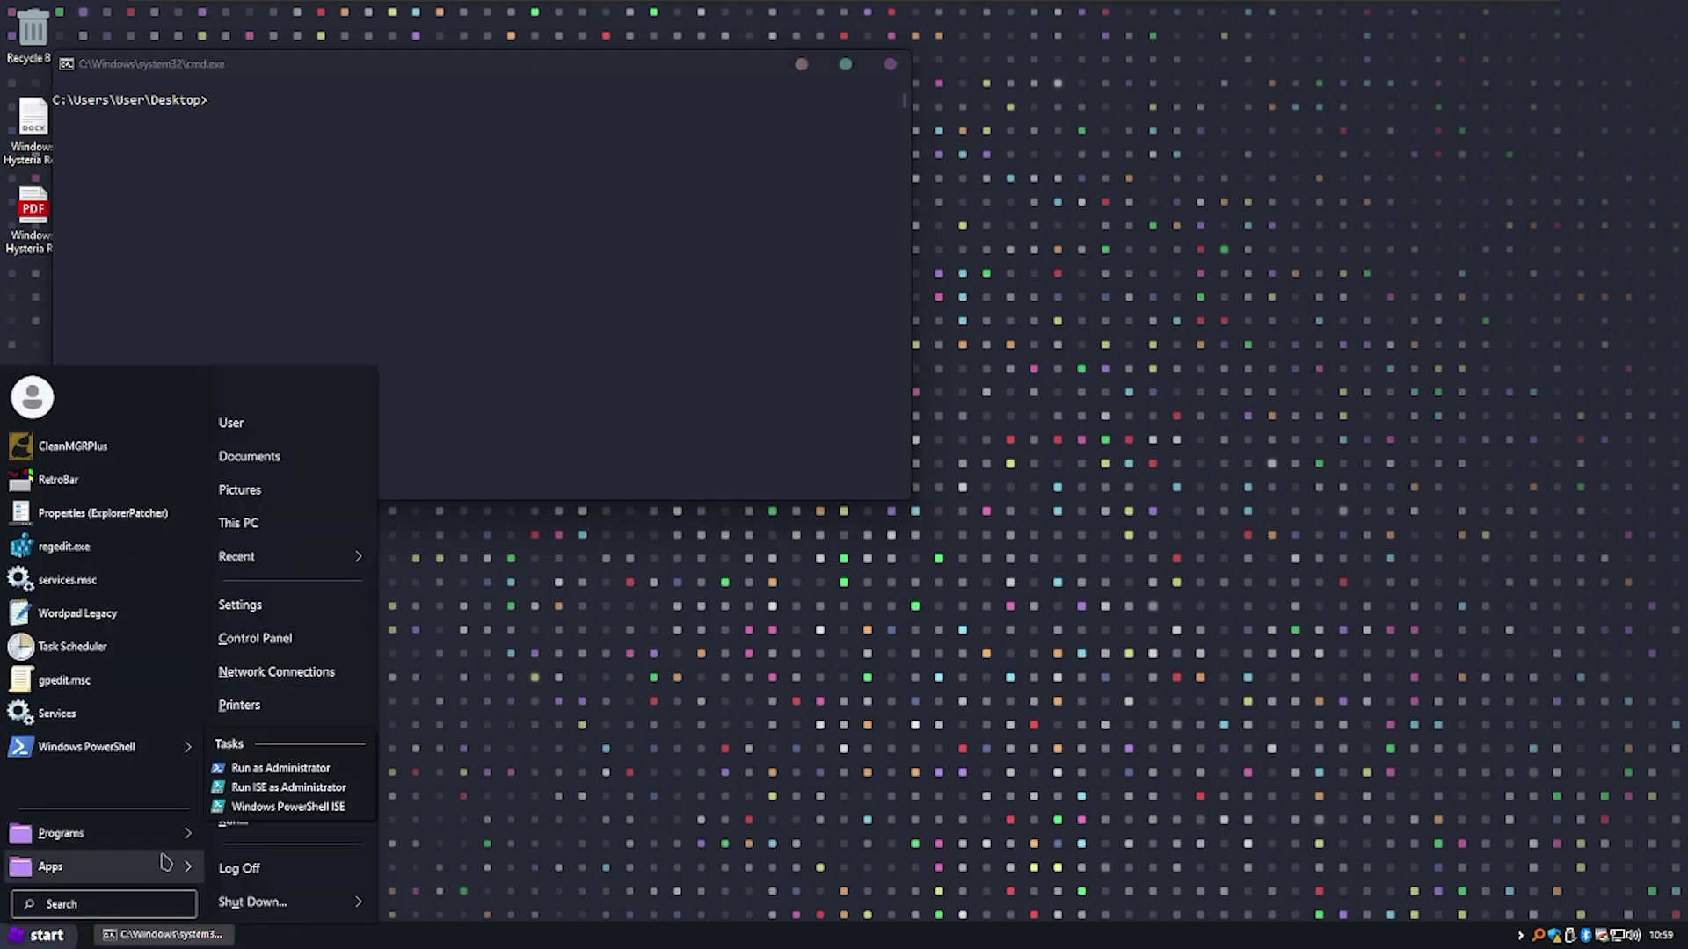
pyautogui.moveTo(165, 874)
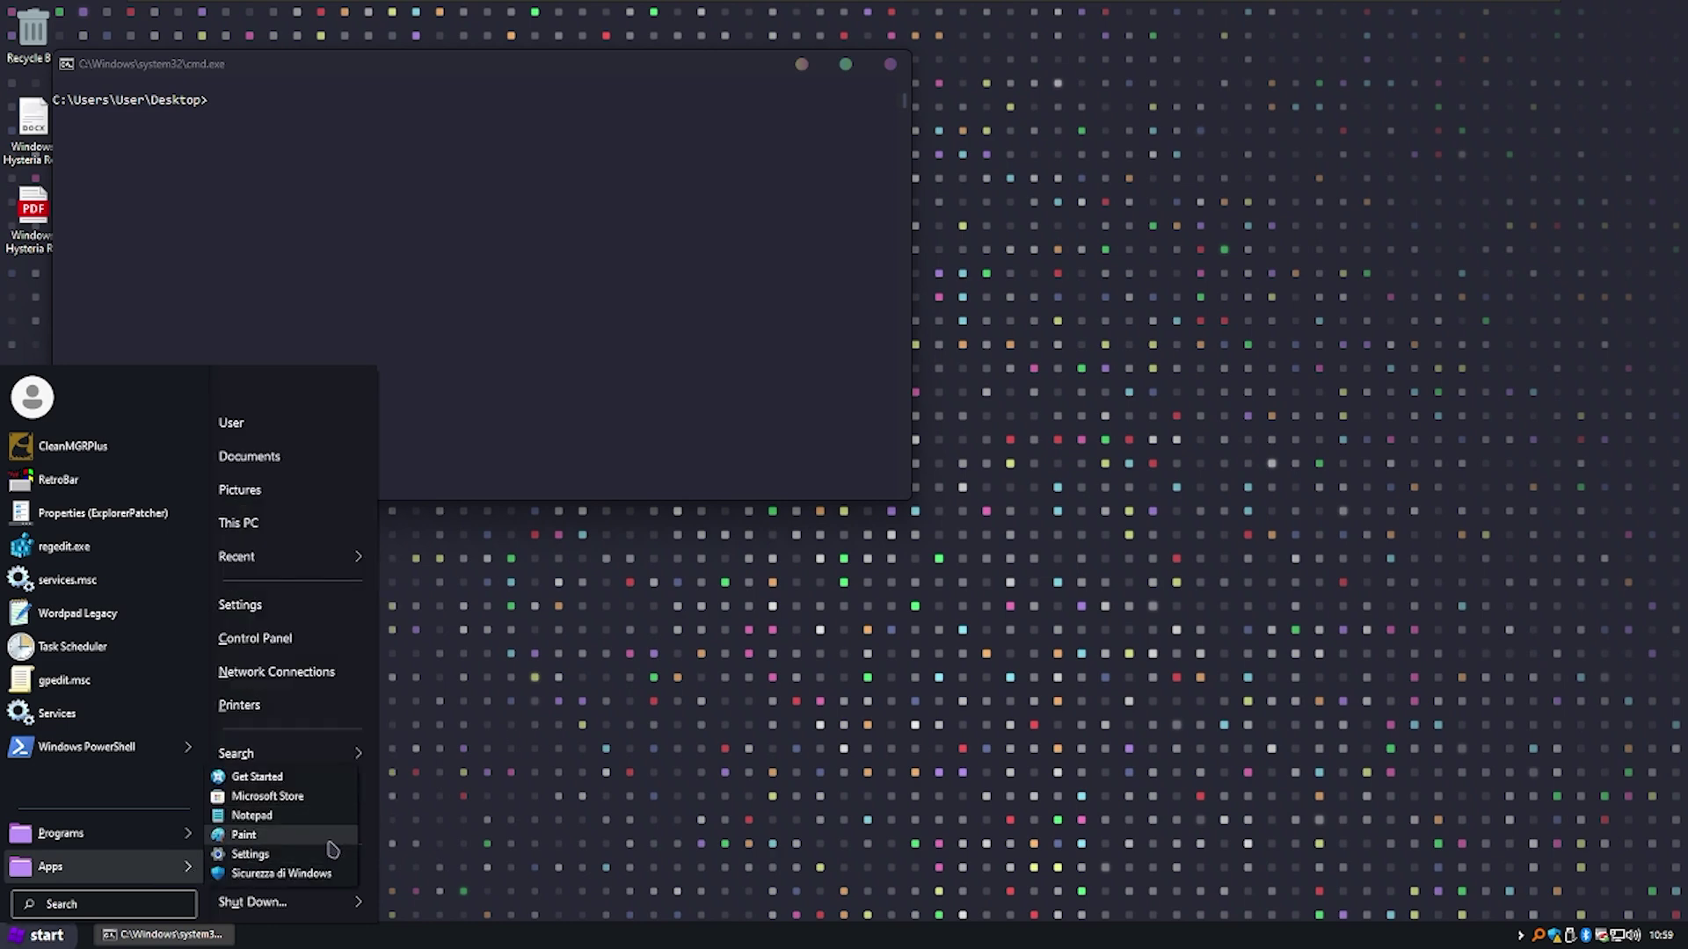
pyautogui.click(334, 800)
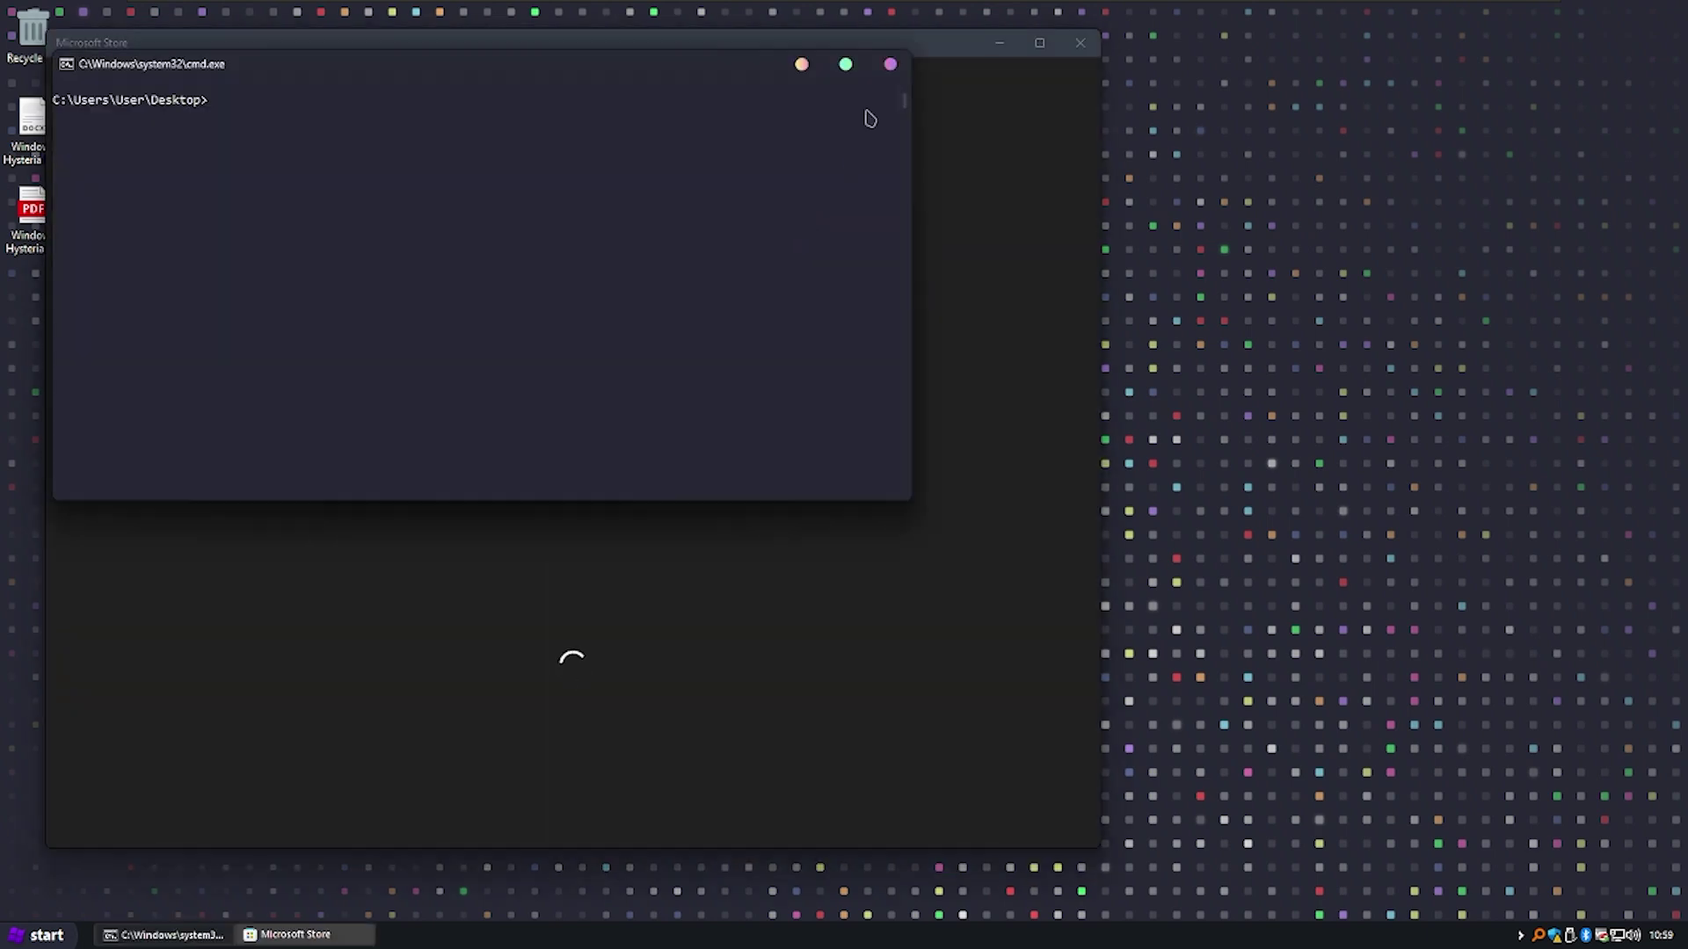
pyautogui.click(890, 67)
# - Browse the program folders in the start menu and launch Alt App Installer
pyautogui.press('super')
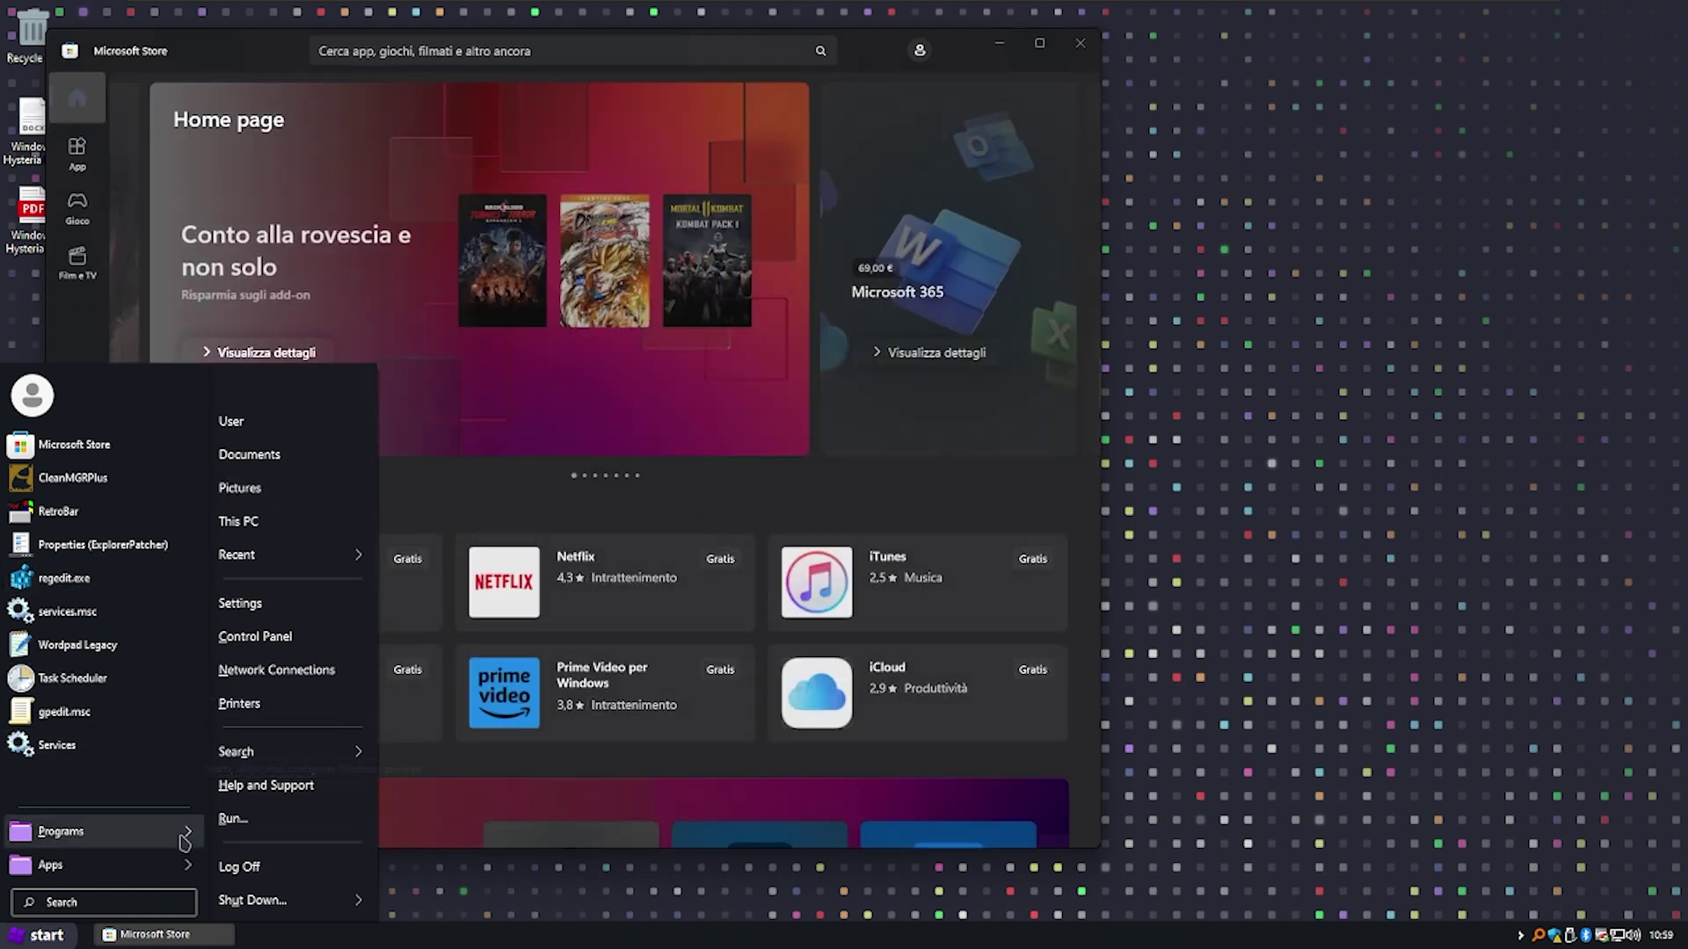
pyautogui.moveTo(106, 830)
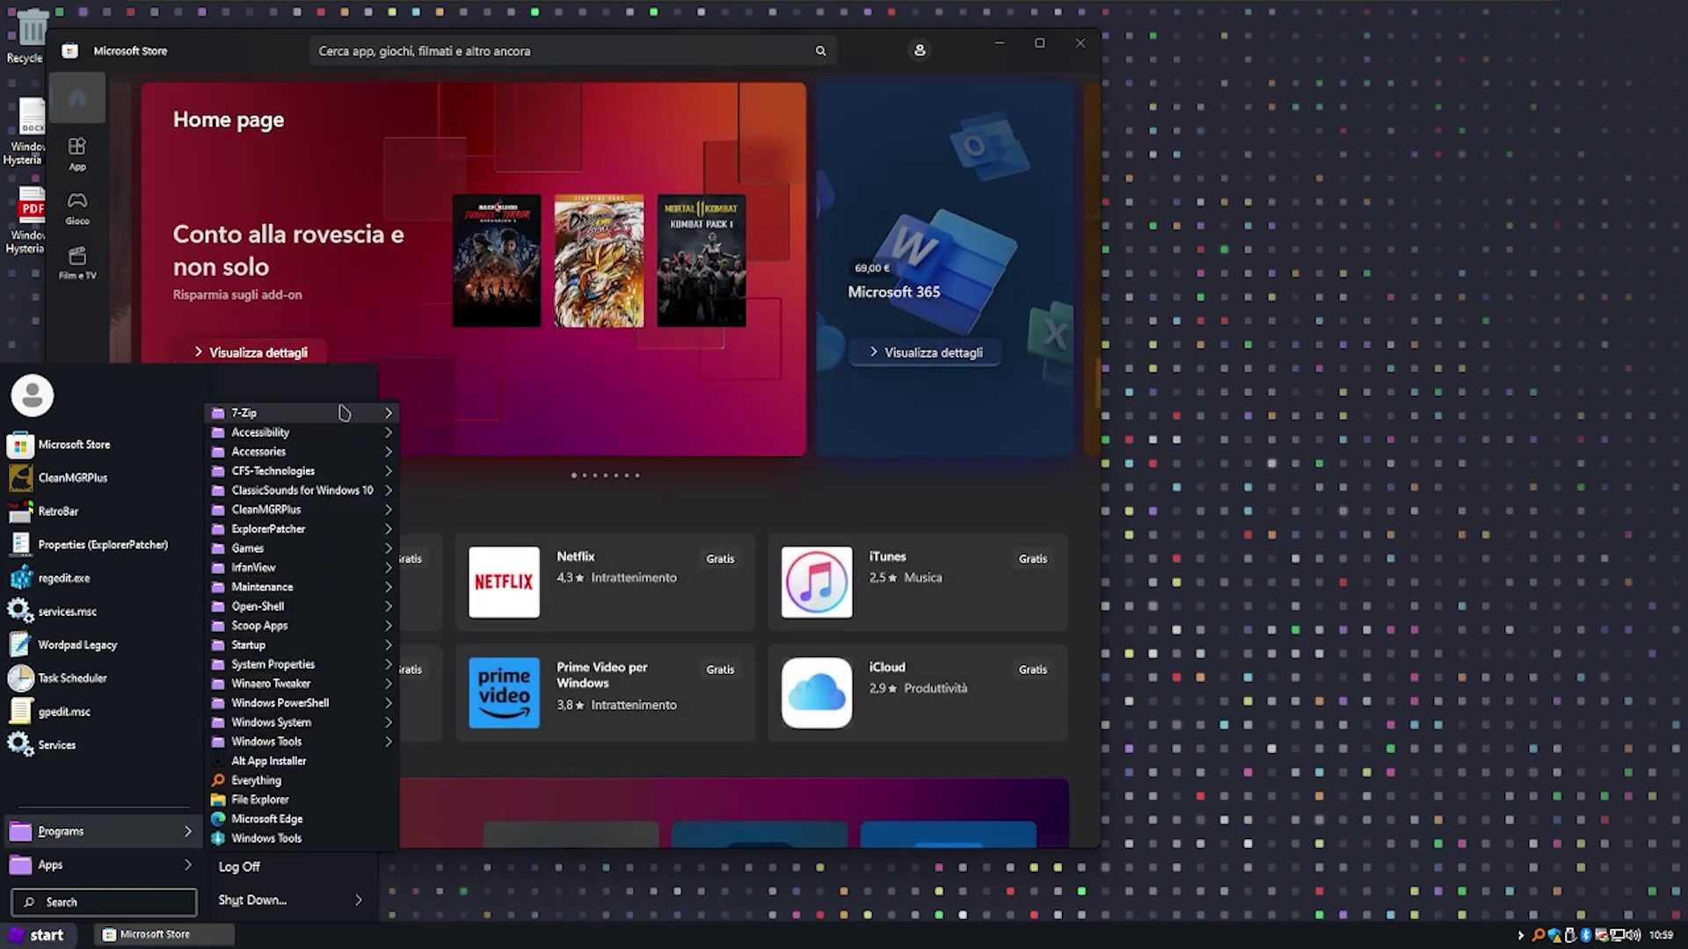
pyautogui.moveTo(351, 416)
pyautogui.moveTo(365, 454)
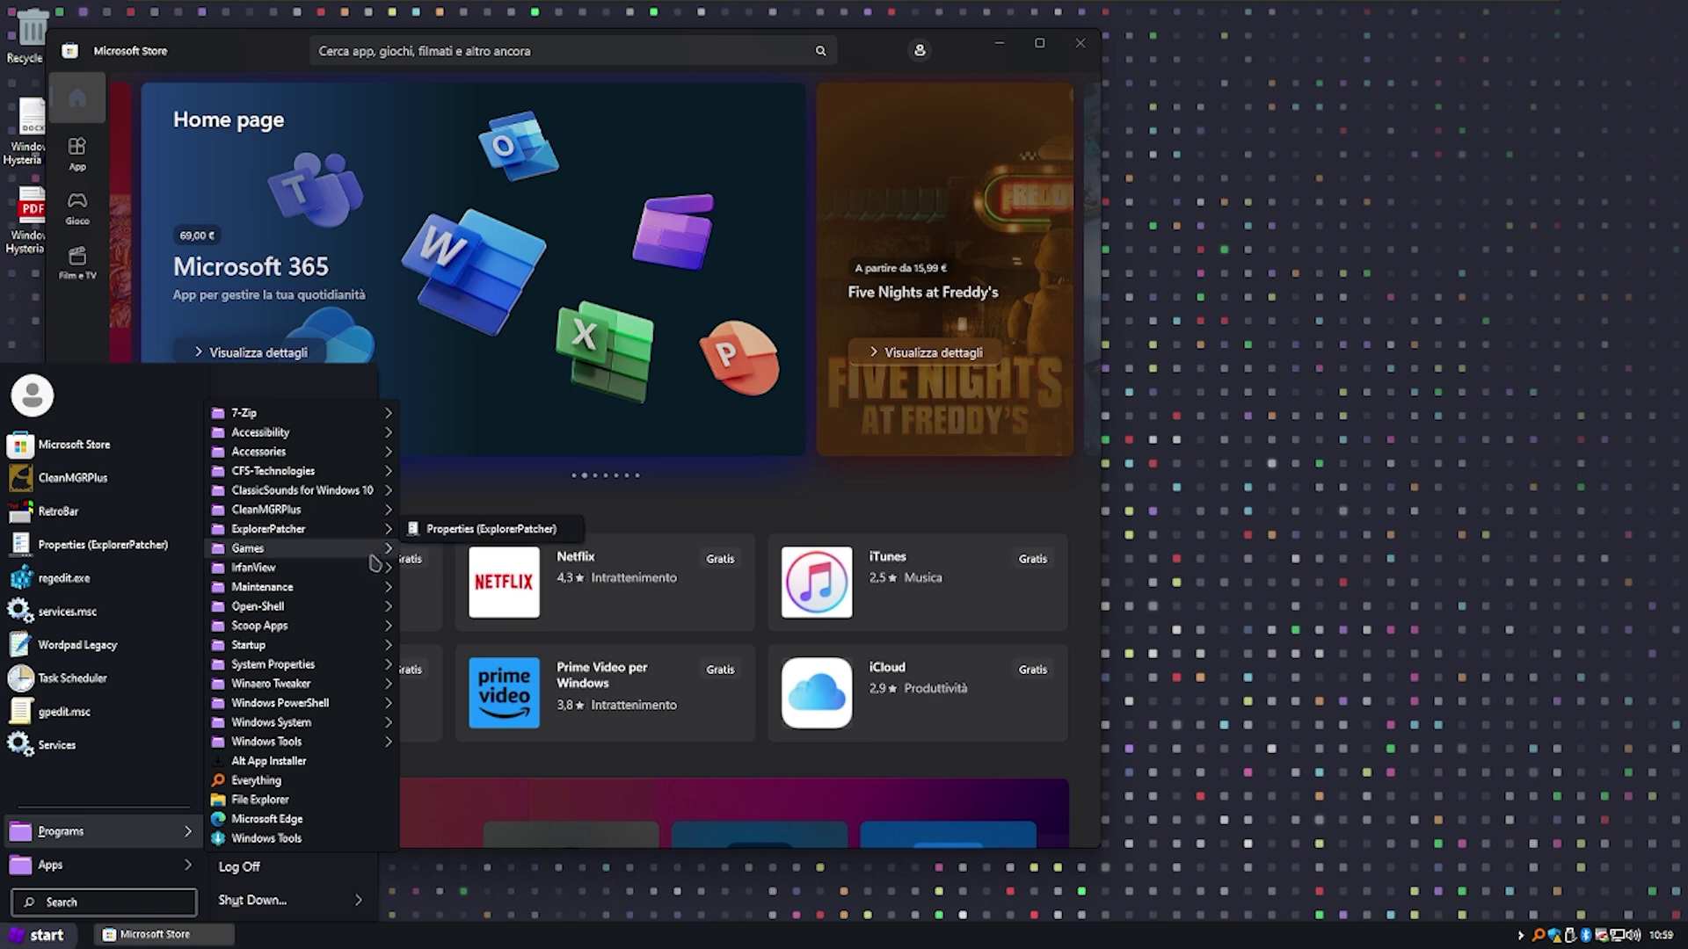
pyautogui.click(280, 763)
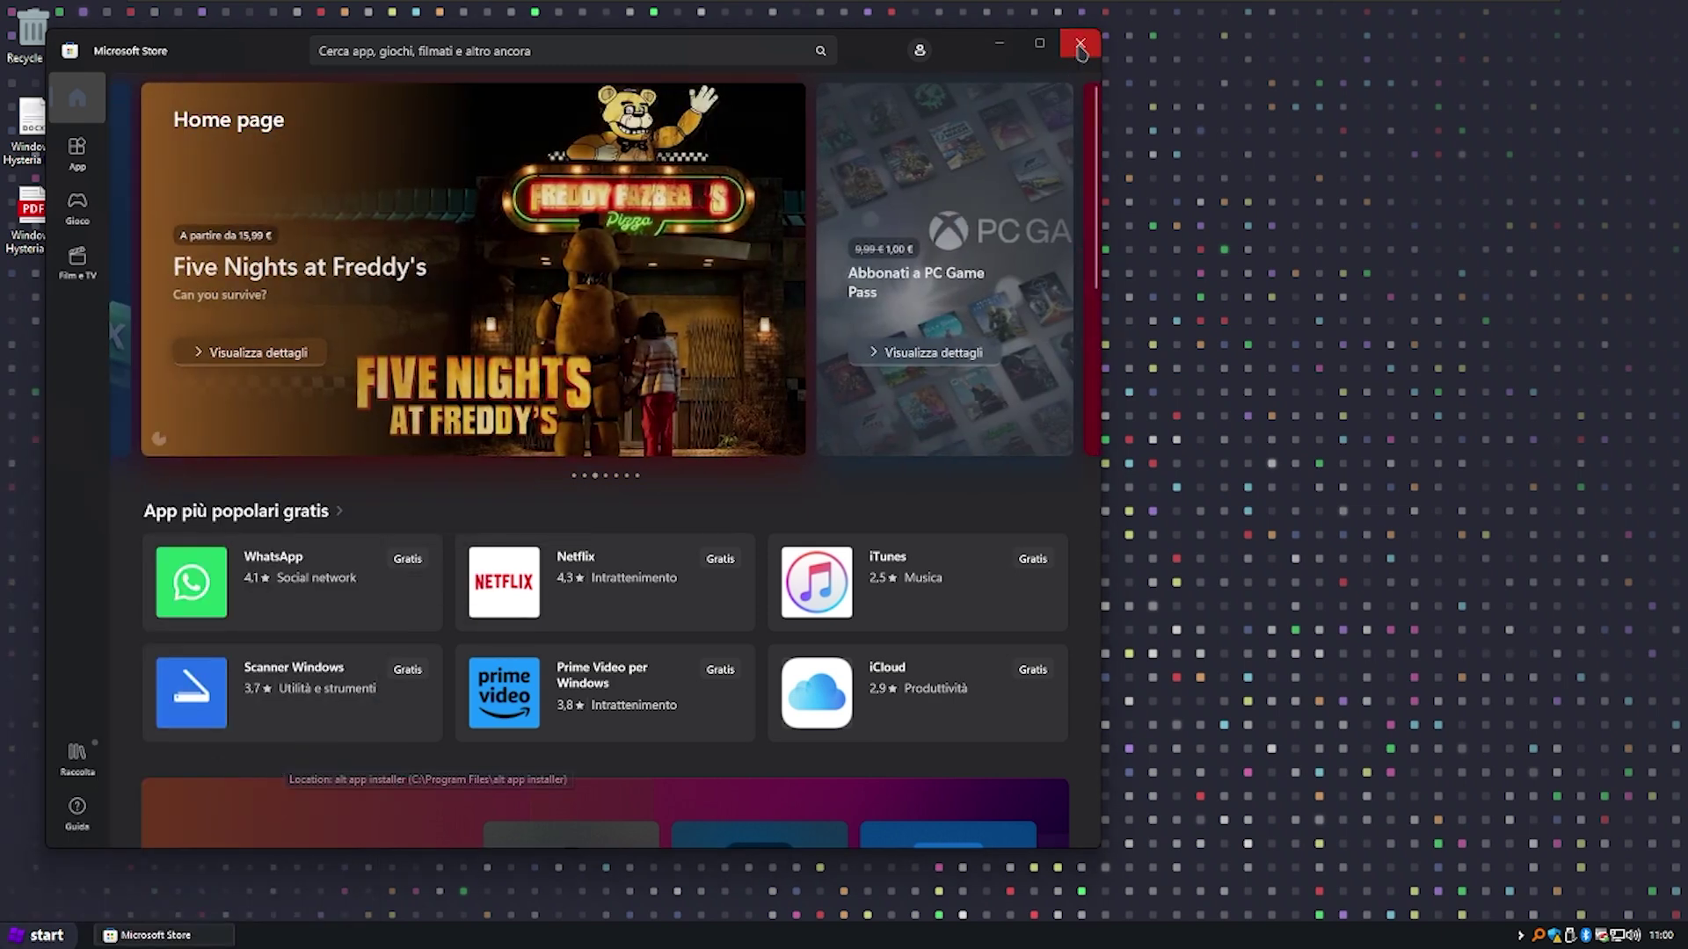
# - Close the Microsoft Store window and bring up the desktop's context menu, dismissing it without choosing anything
pyautogui.click(1080, 43)
pyautogui.moveTo(844, 121); pyautogui.dragTo(475, 413)
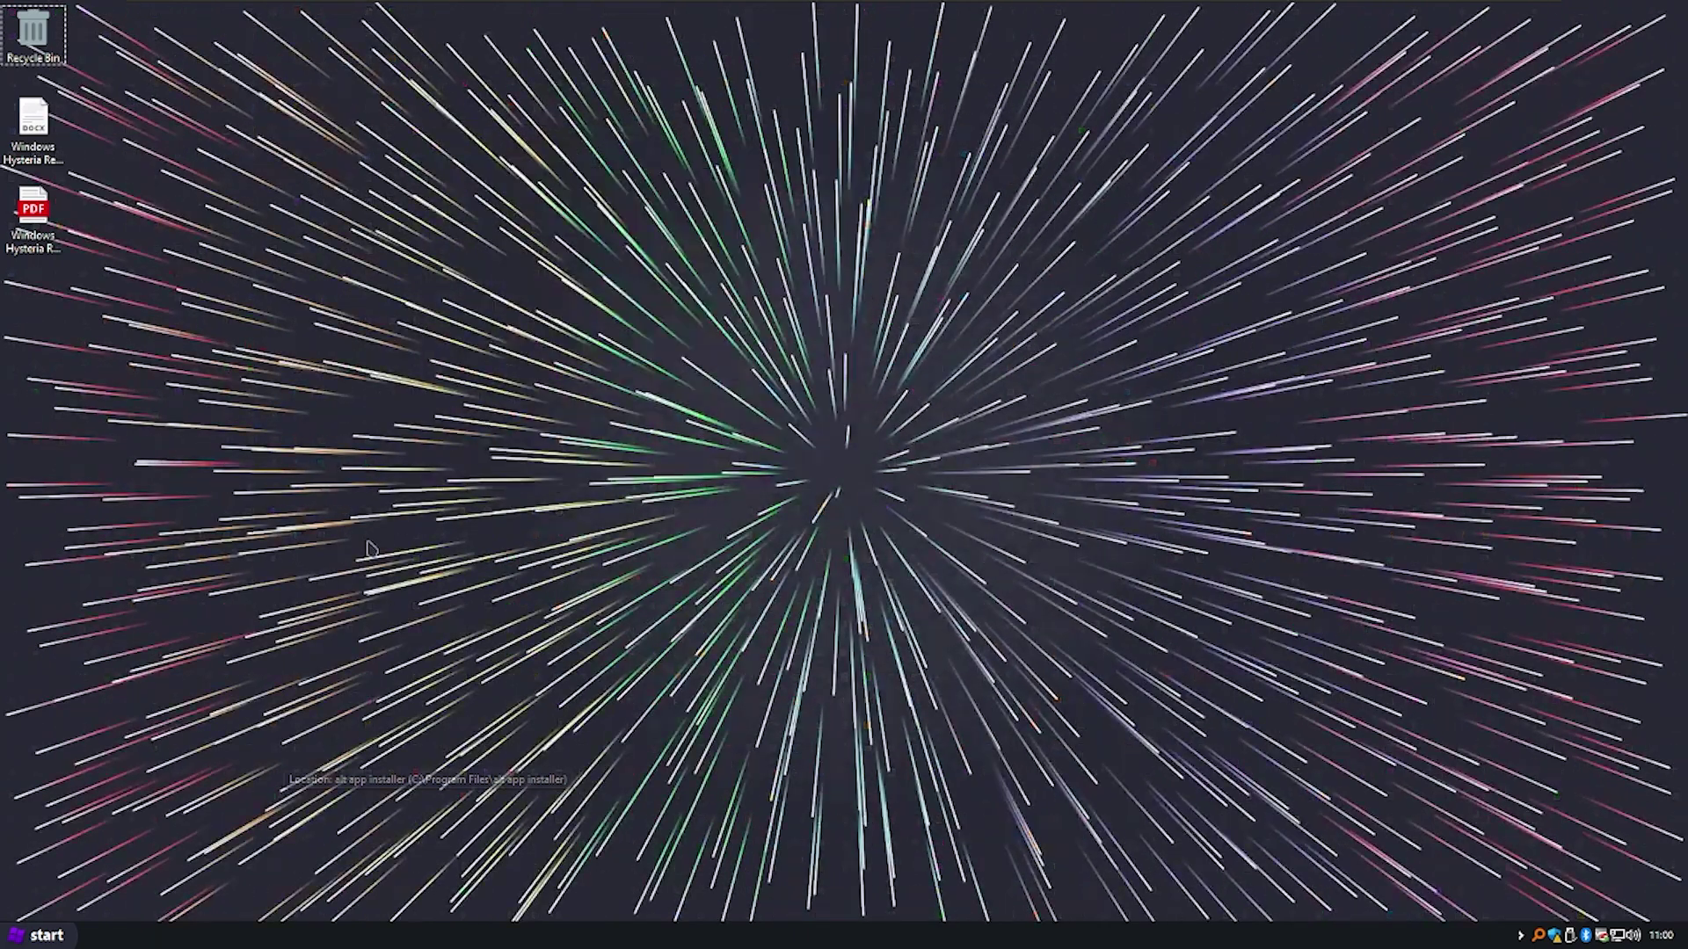
pyautogui.rightClick(369, 542)
pyautogui.click(673, 286)
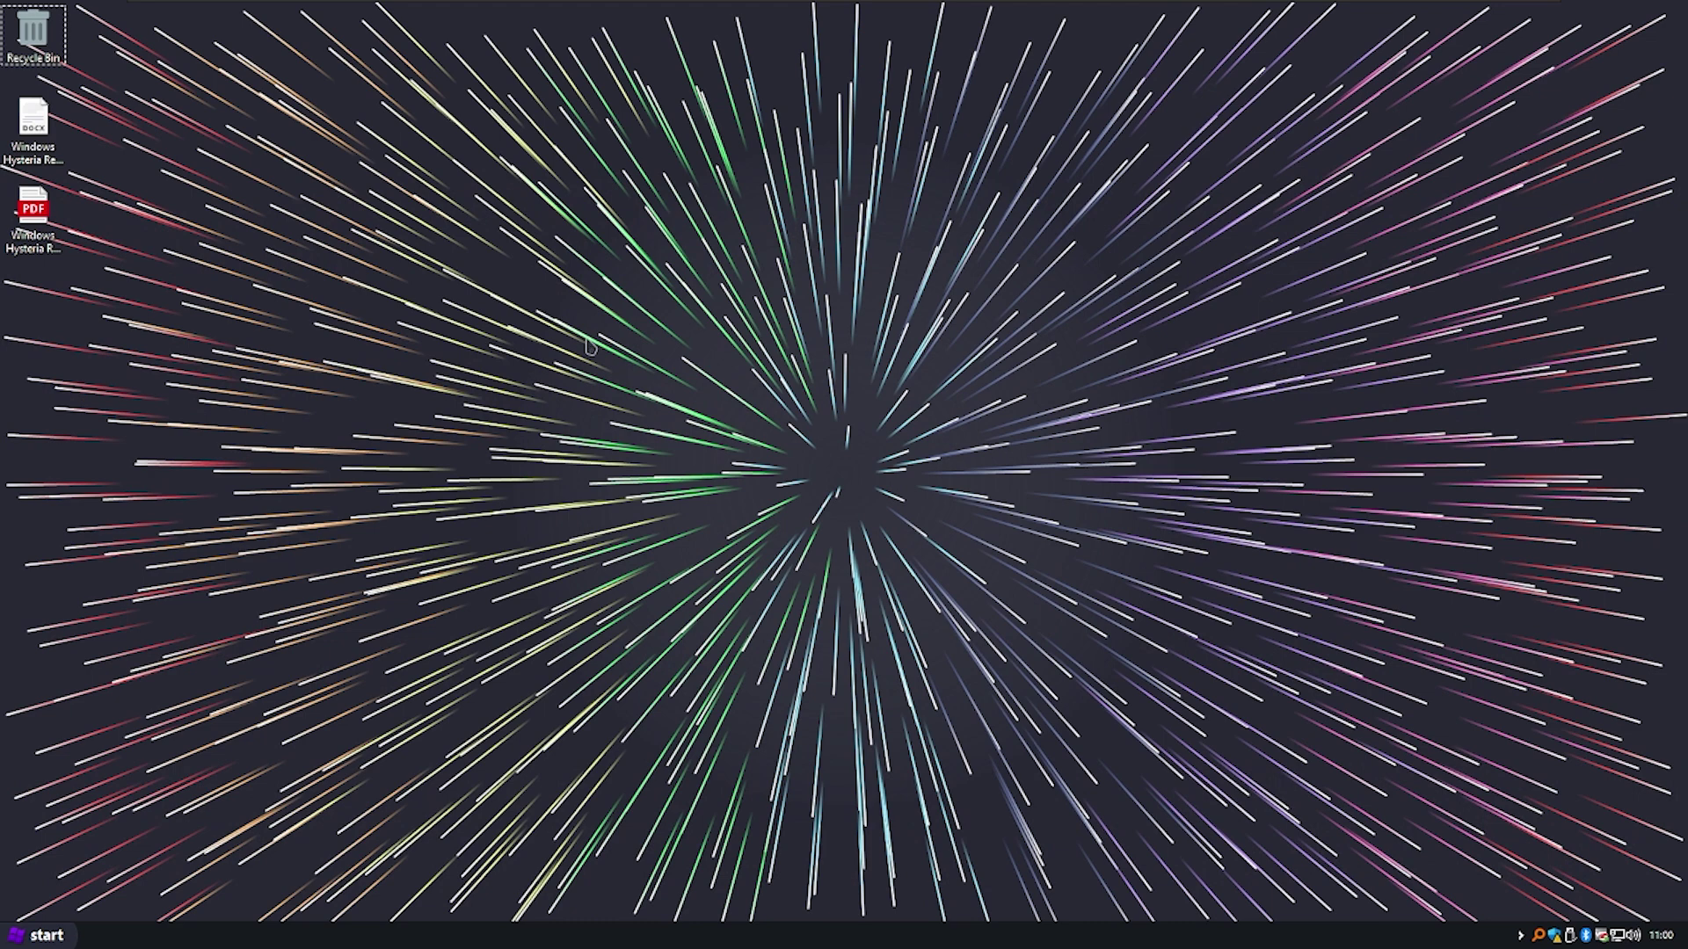
# - Open This PC in a file window and bring up the RetroBar taskbar's properties
pyautogui.press('super')
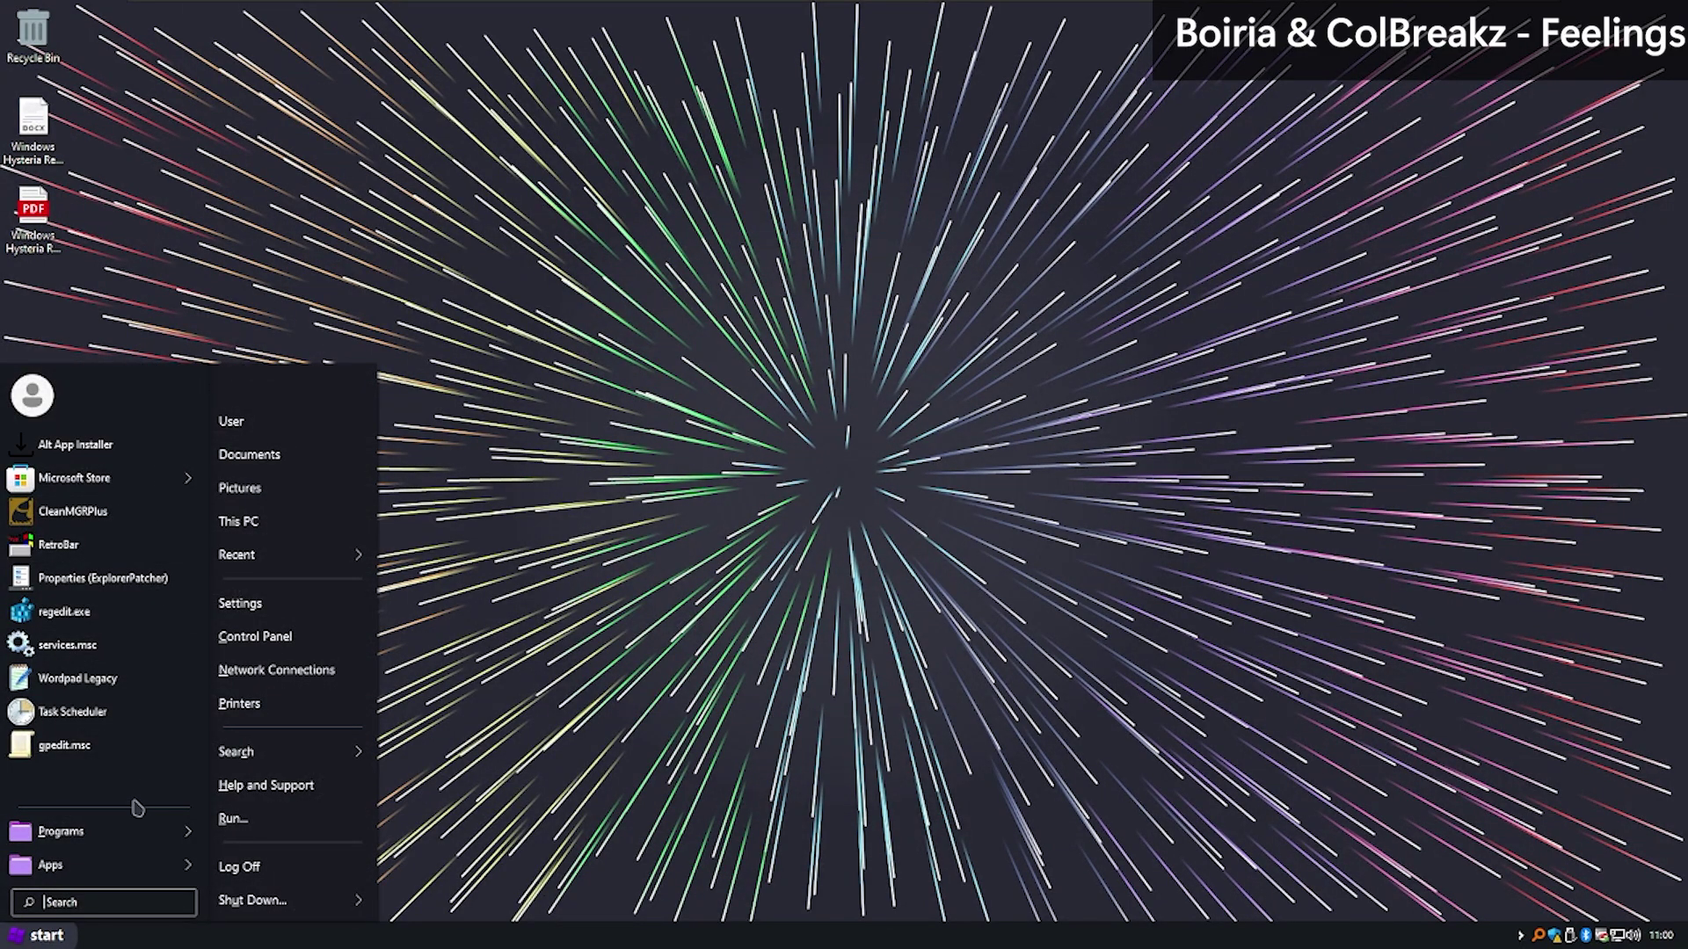
pyautogui.click(52, 933)
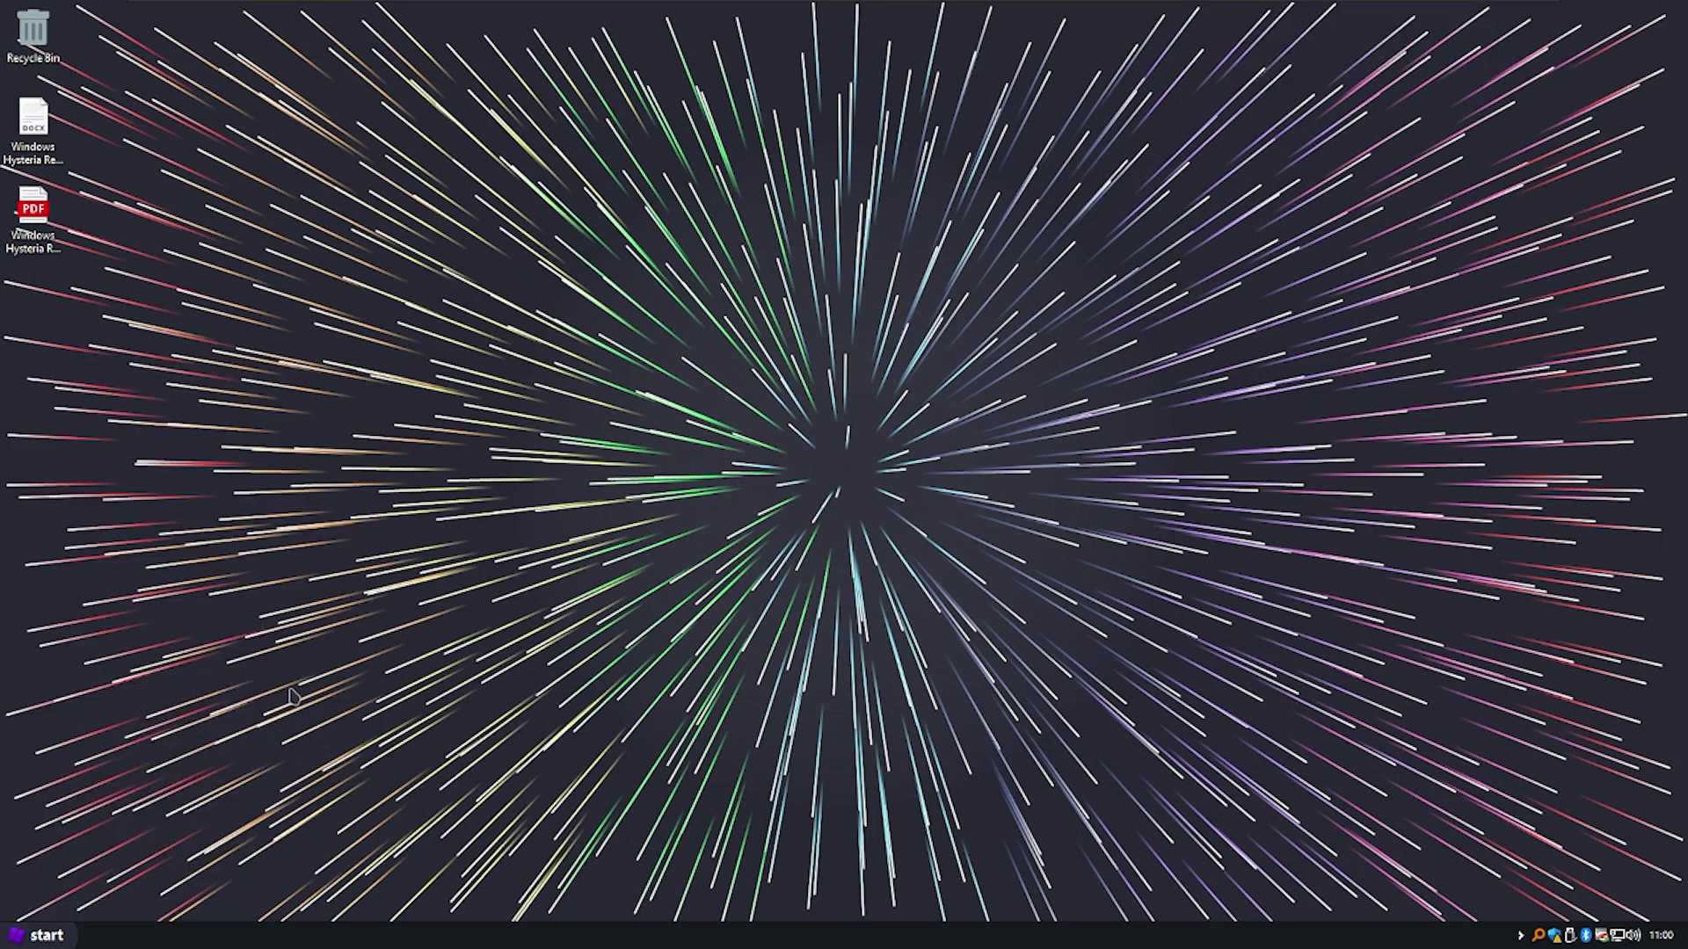
pyautogui.press('super+e')
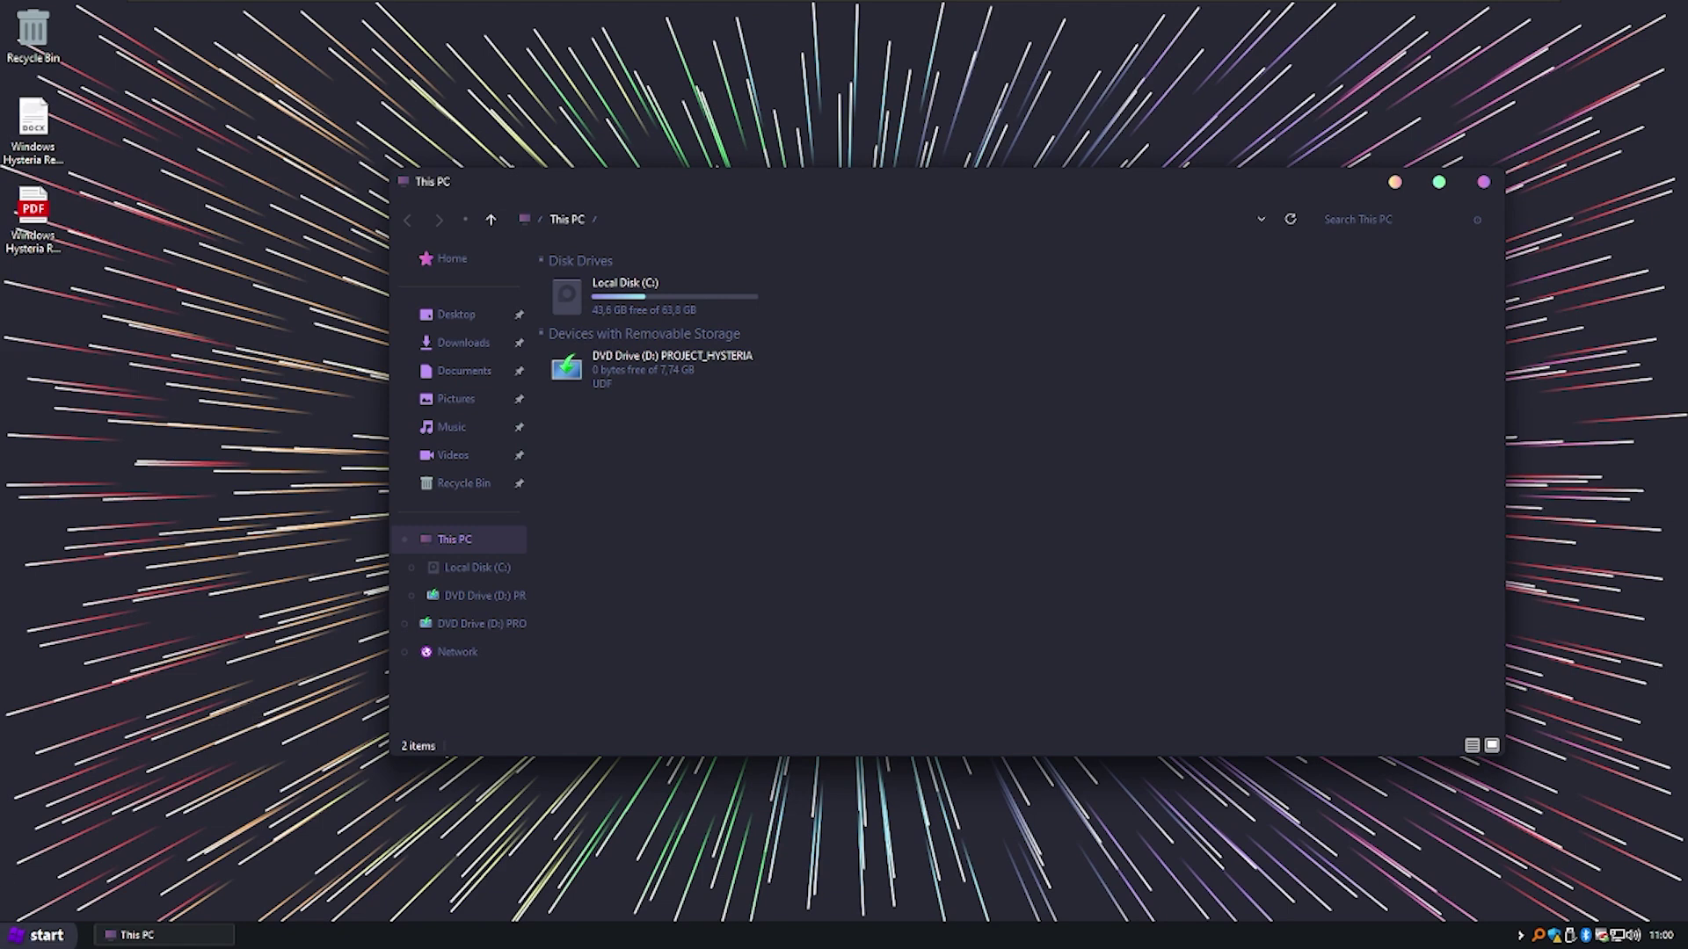
pyautogui.rightClick(221, 932)
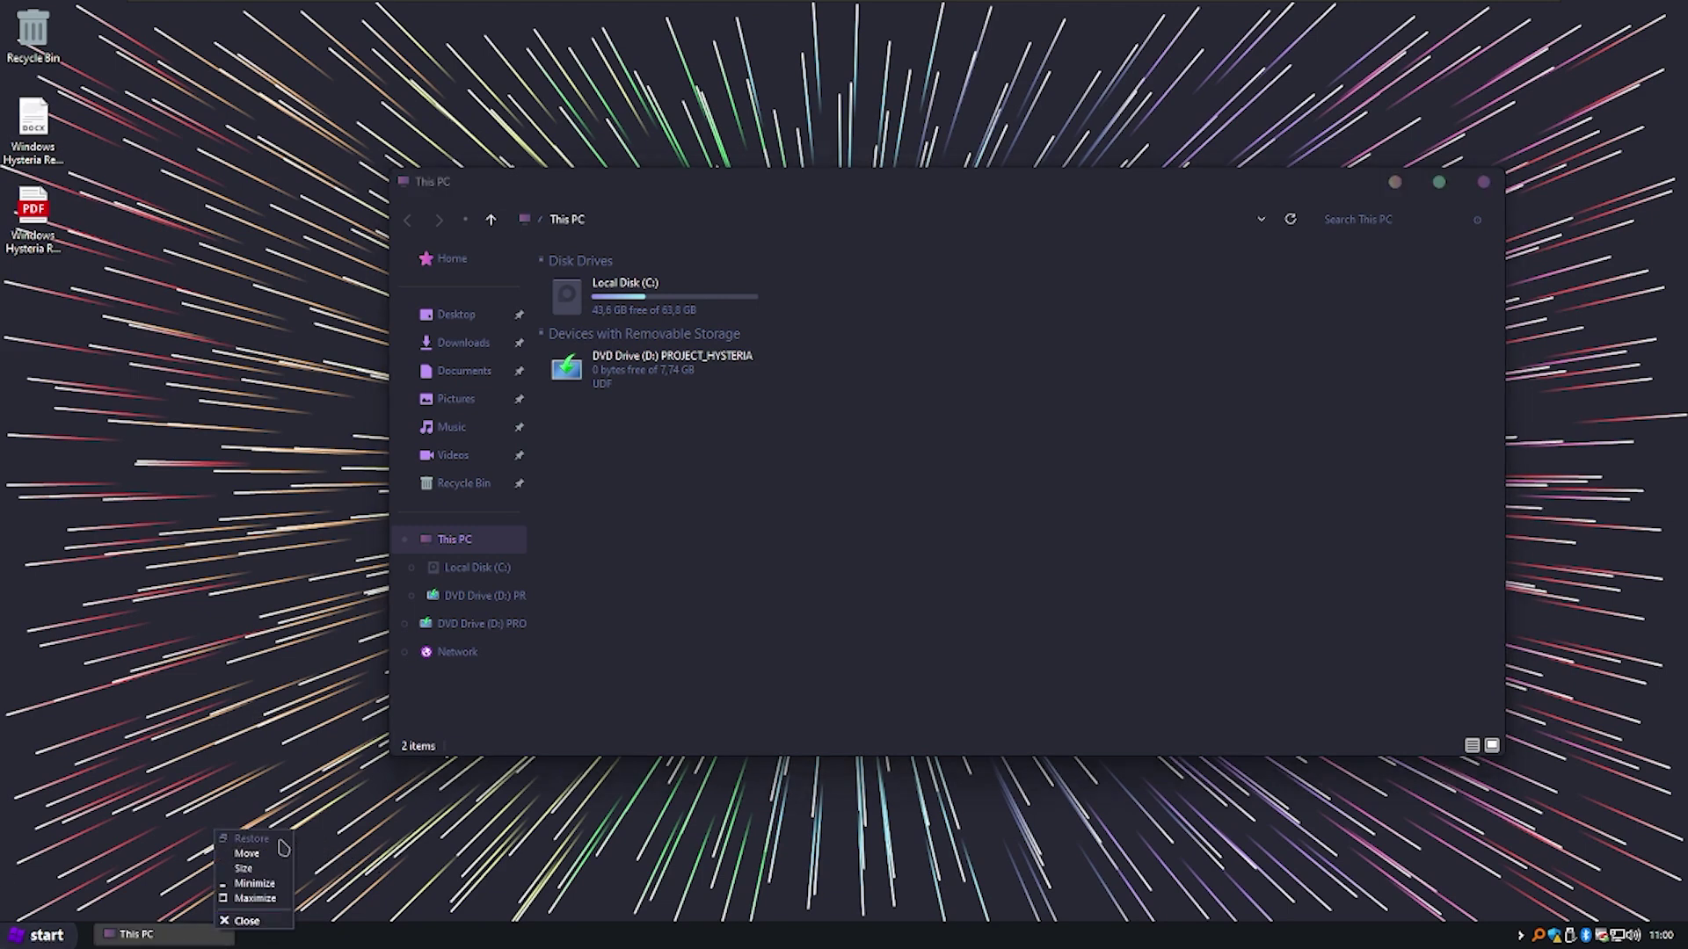
pyautogui.rightClick(330, 935)
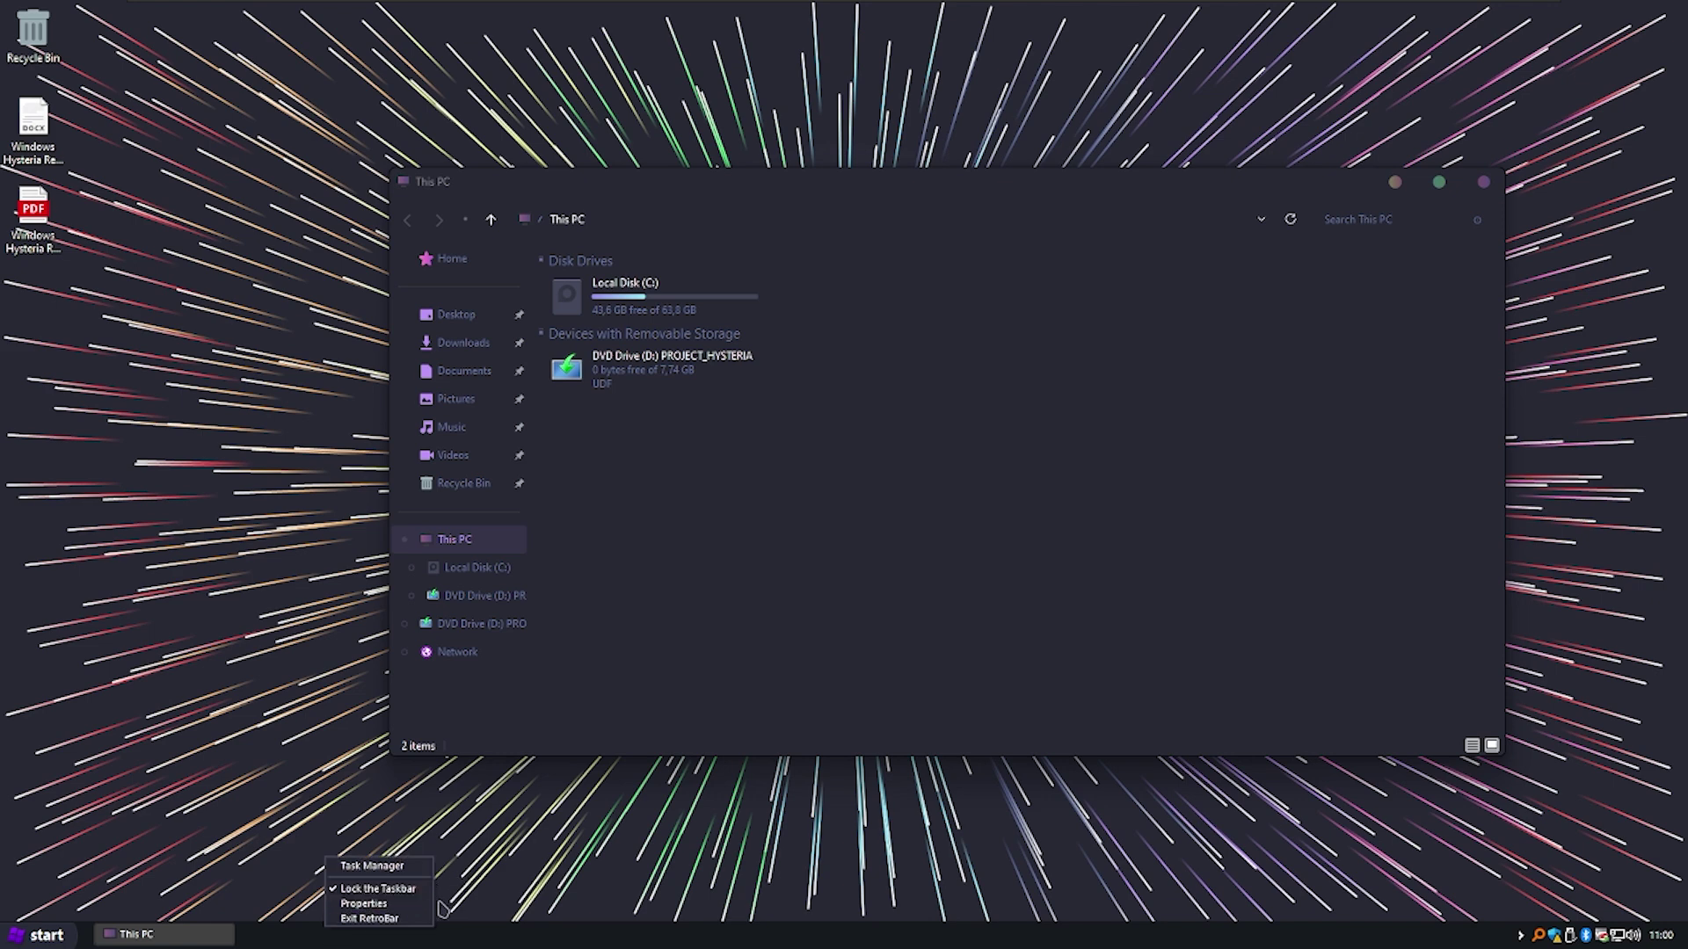
pyautogui.click(684, 691)
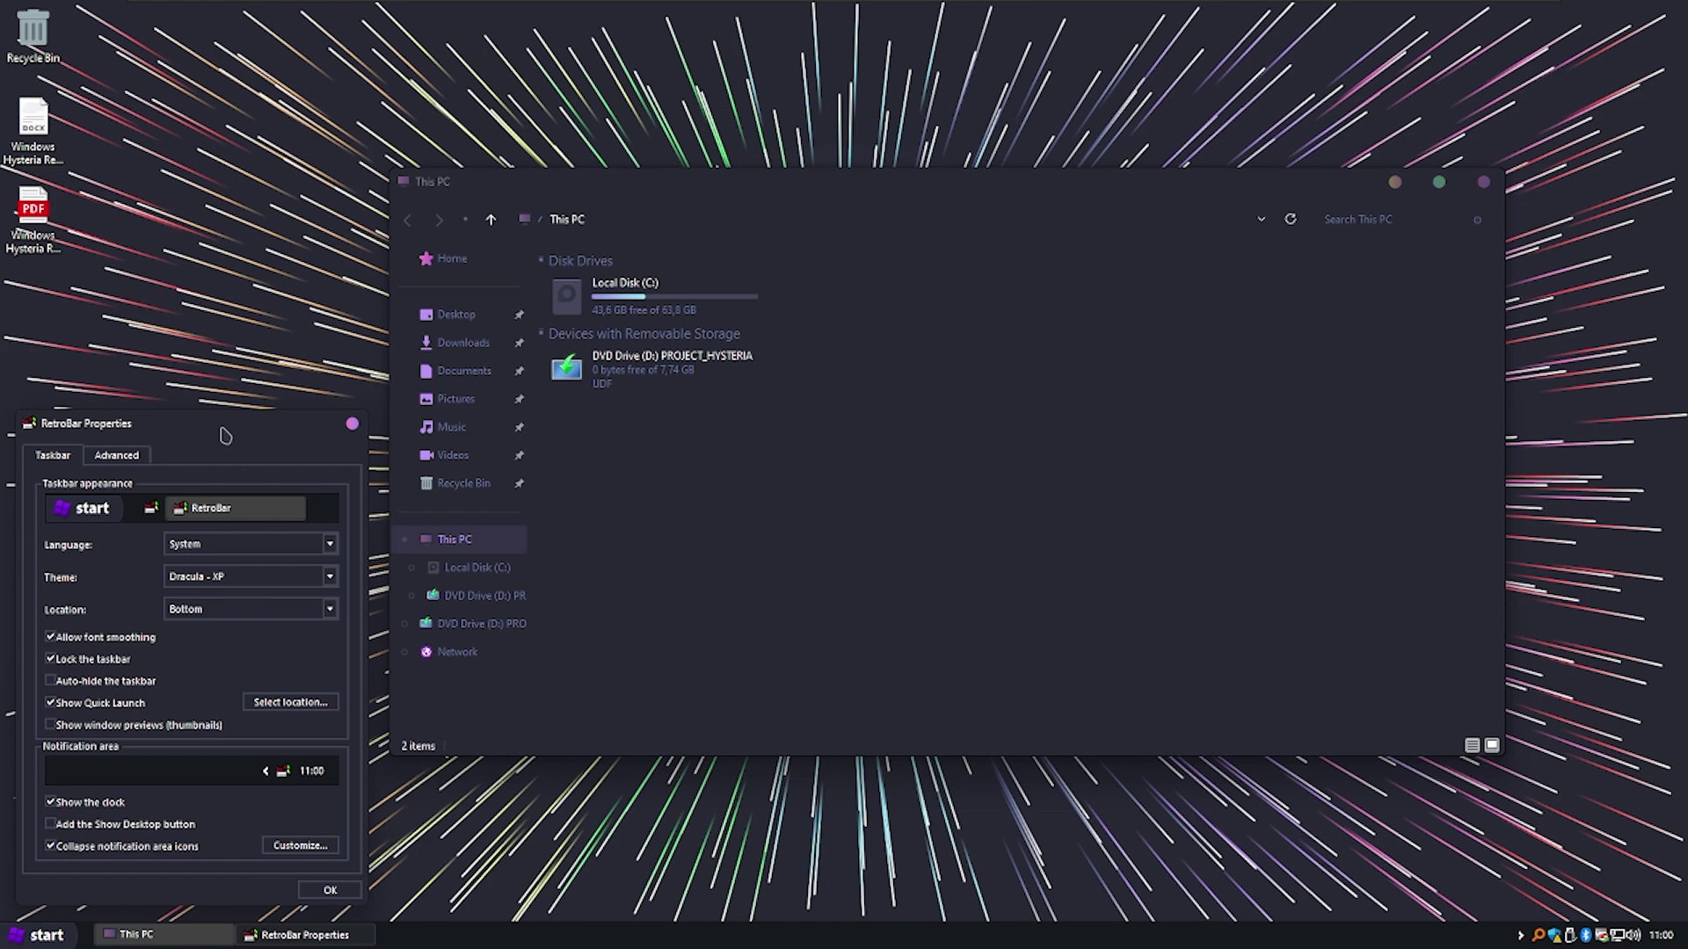
# - Review the taskbar and advanced settings in RetroBar Properties and close the dialog
pyautogui.moveTo(225, 434); pyautogui.dragTo(309, 396)
pyautogui.click(121, 464)
pyautogui.click(83, 460)
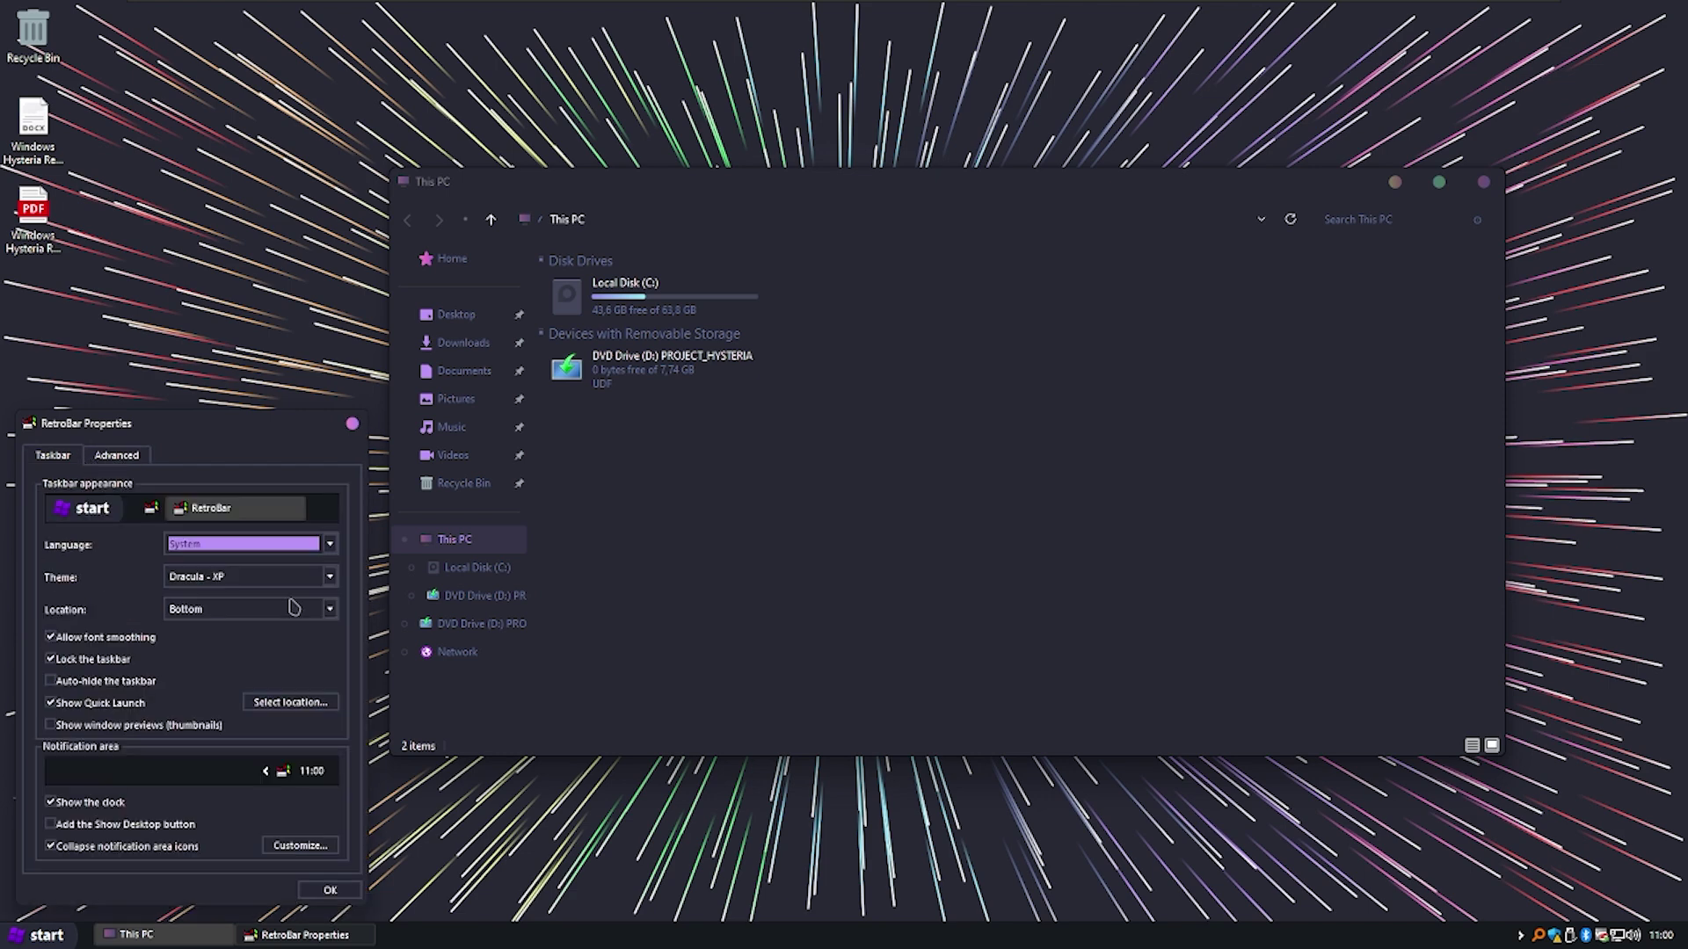
pyautogui.click(328, 891)
# - Exit RetroBar, open the Run dialog from the start menu and dismiss it
pyautogui.rightClick(414, 942)
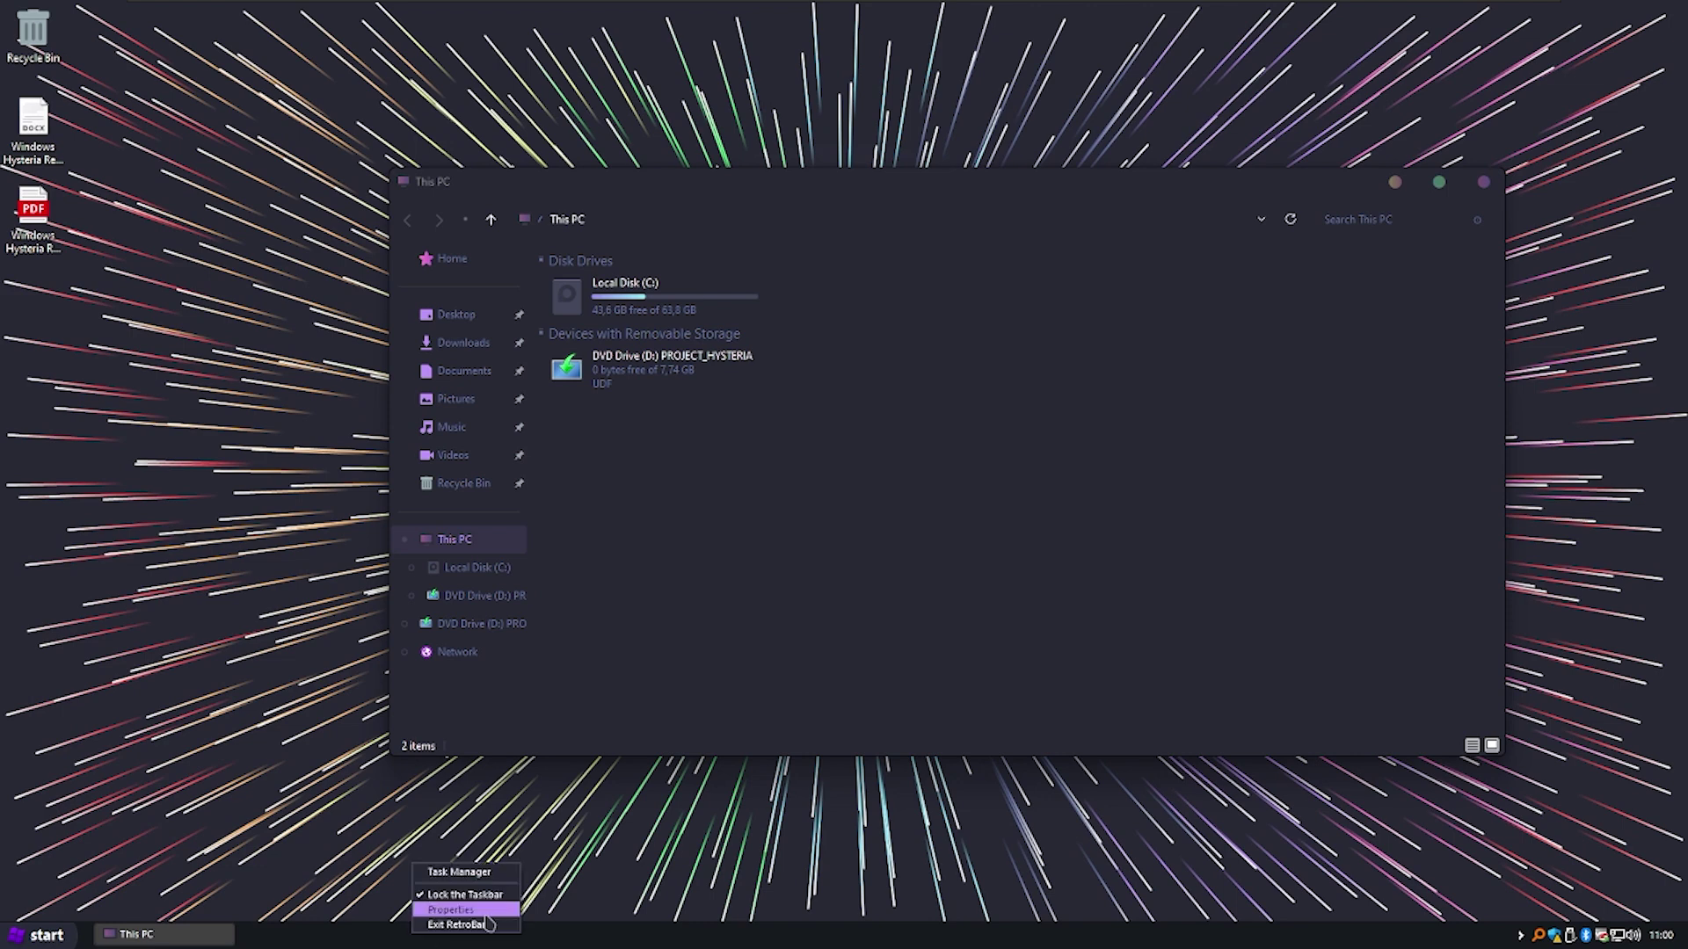
pyautogui.click(509, 925)
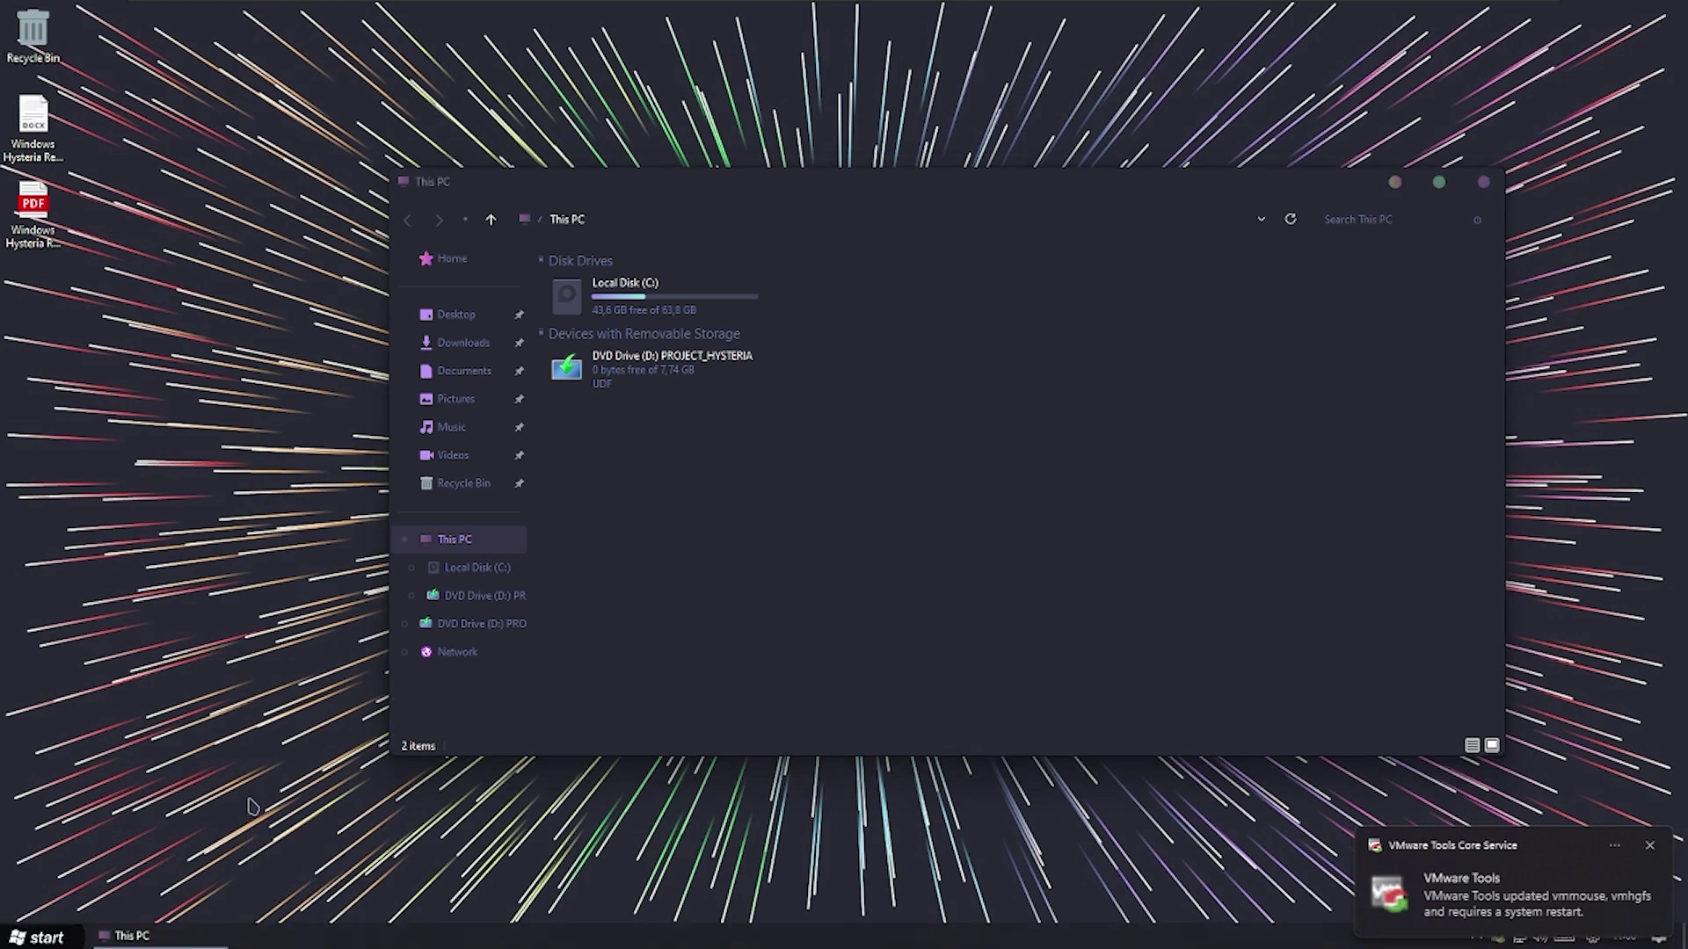
pyautogui.press('super')
pyautogui.click(428, 820)
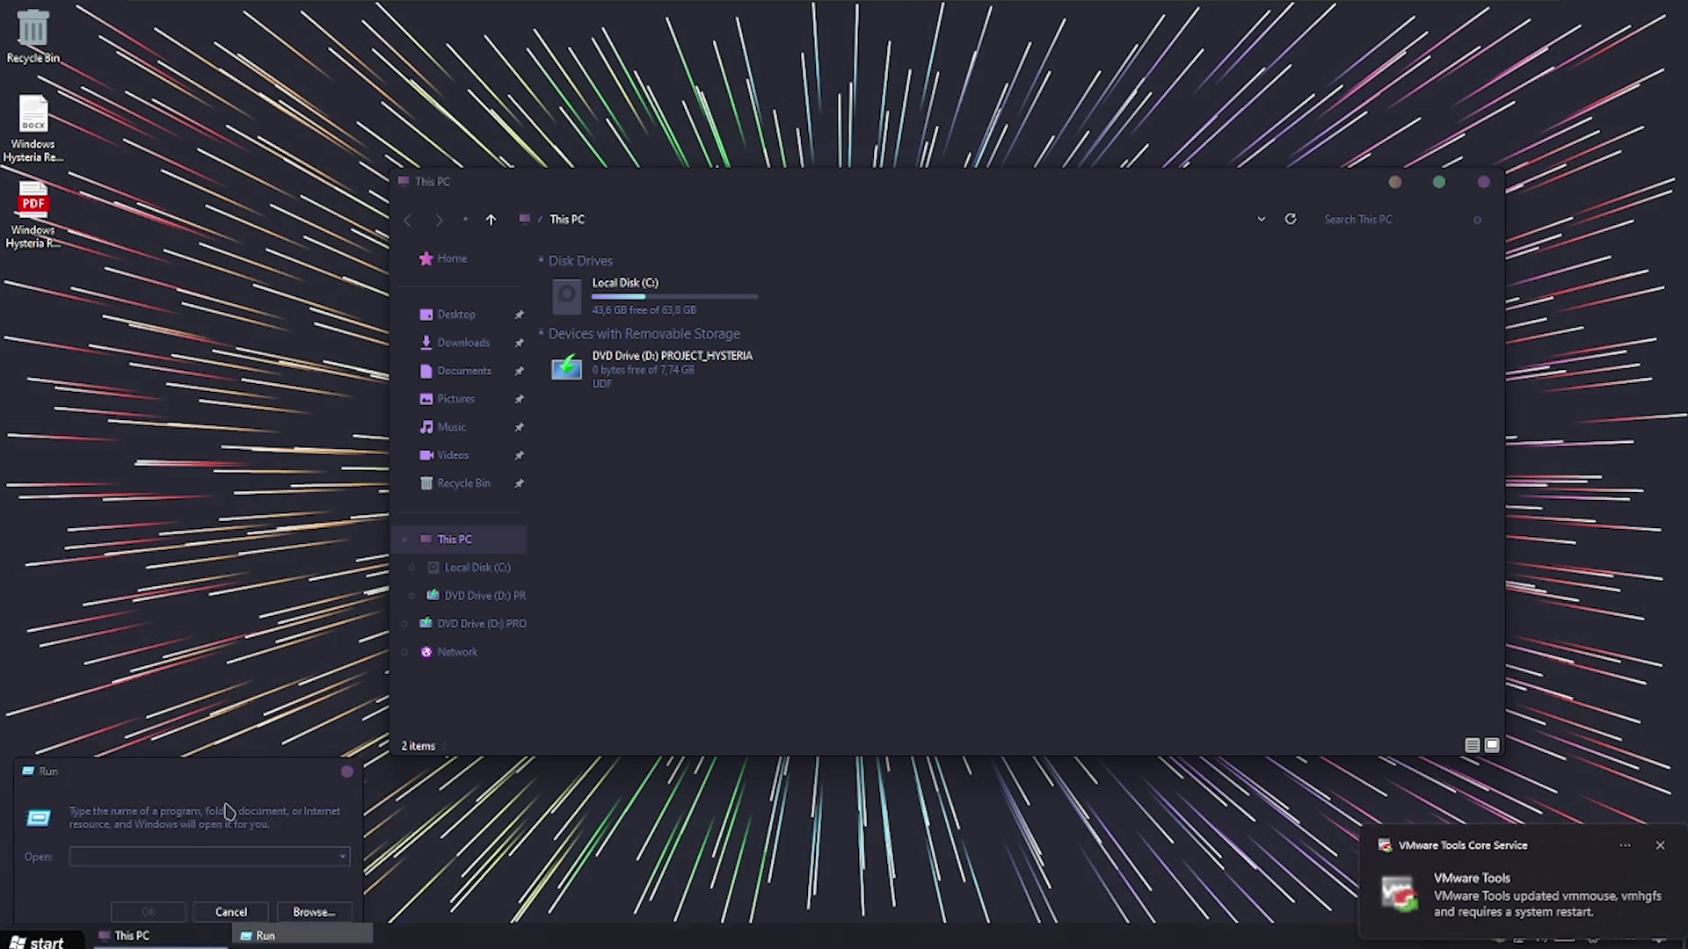
pyautogui.press('super')
pyautogui.click(316, 818)
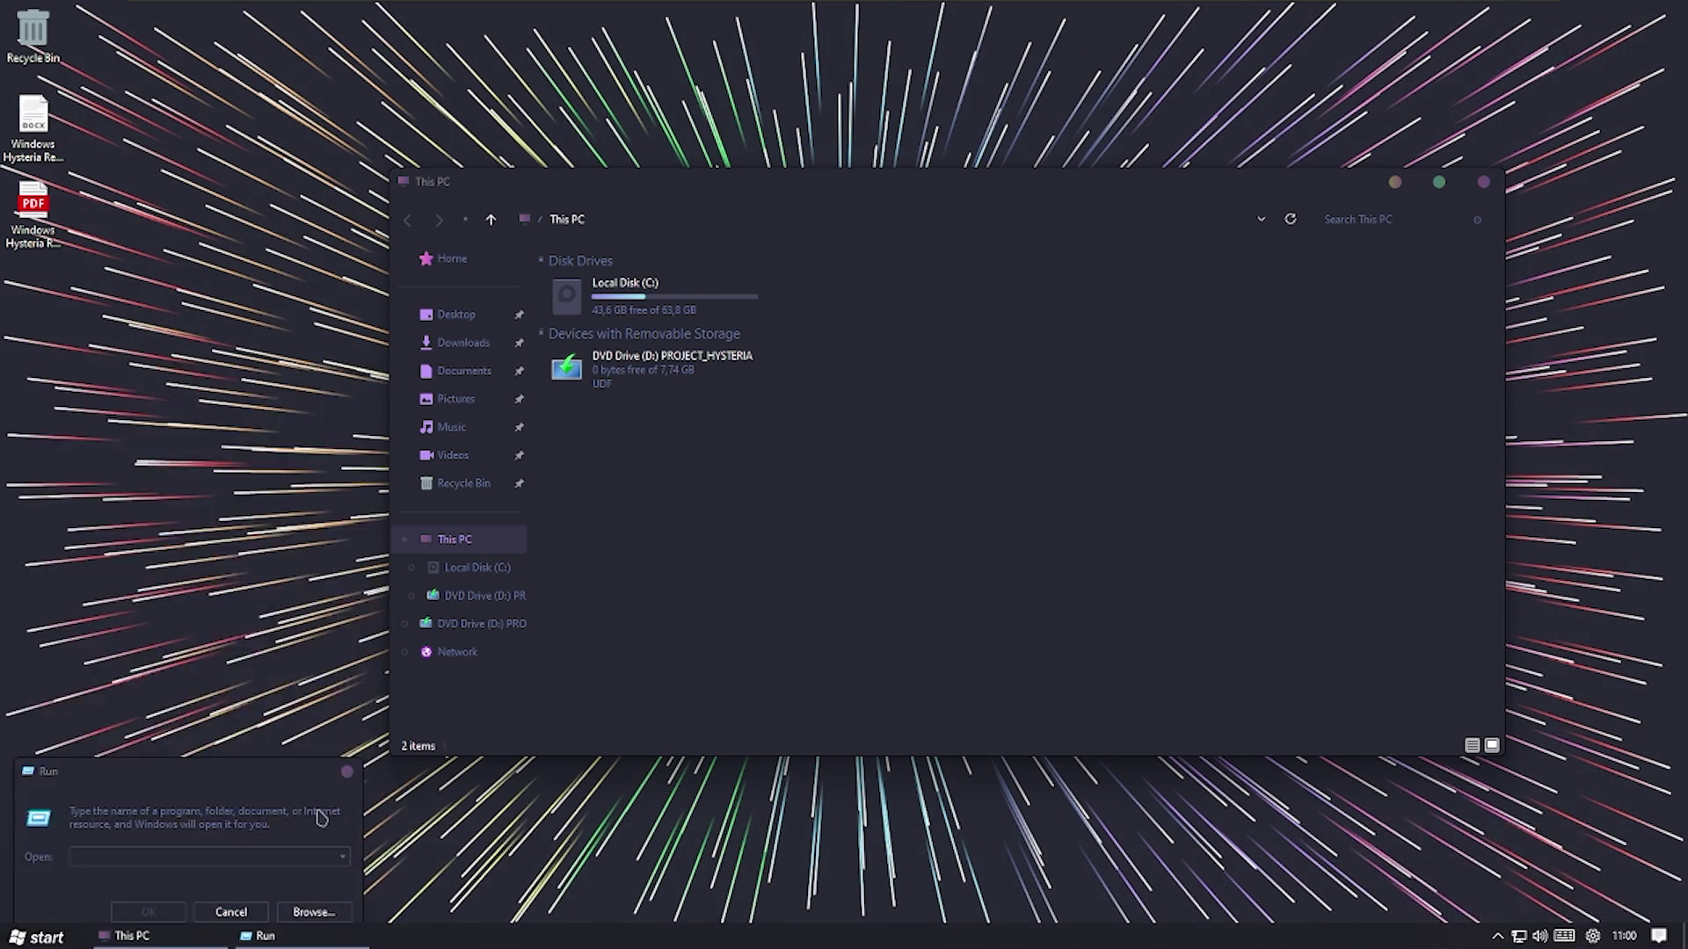
pyautogui.press('Escape')
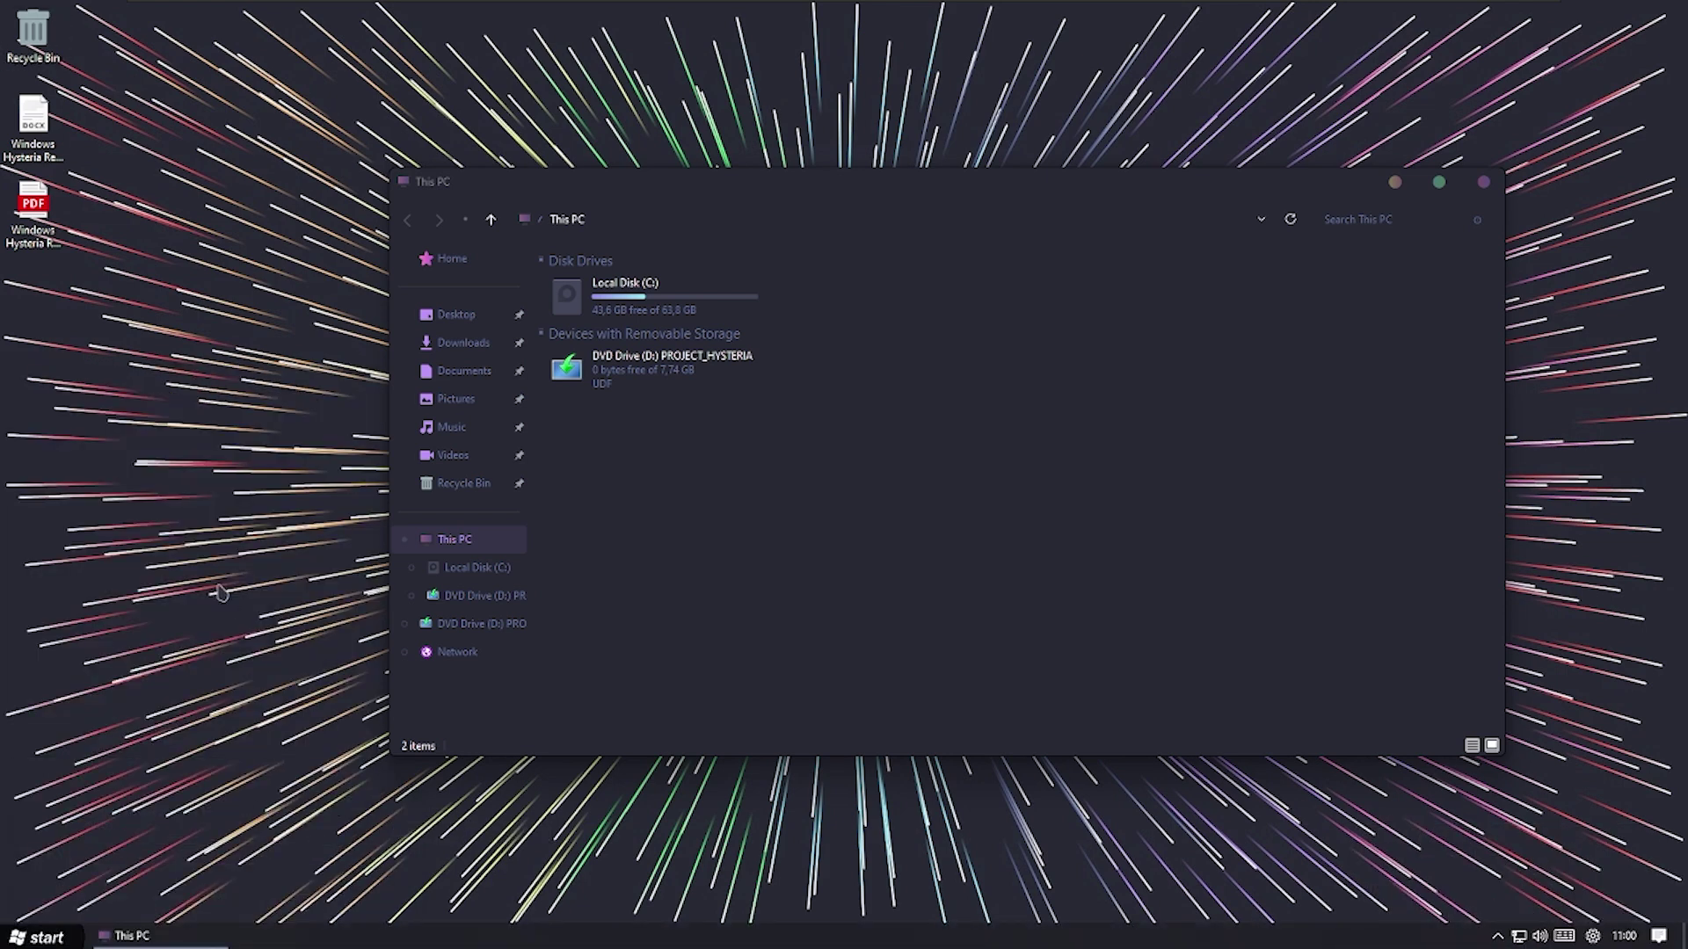
# - Relaunch RetroBar from the start menu and close the This PC window
pyautogui.press('super')
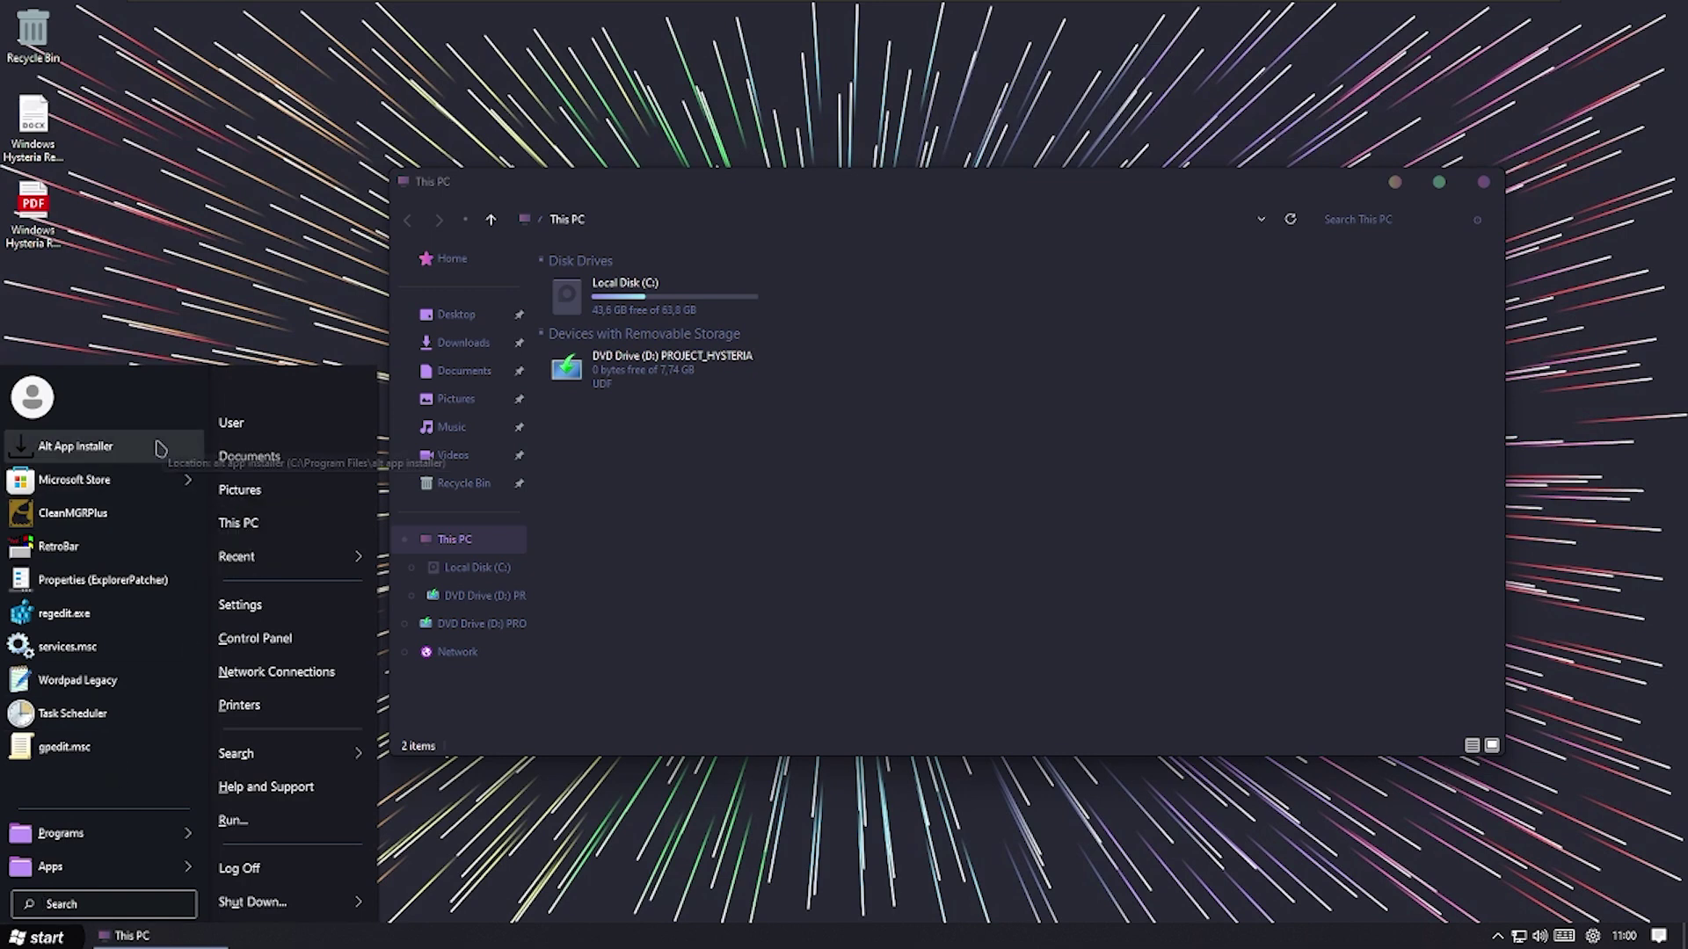
pyautogui.click(173, 545)
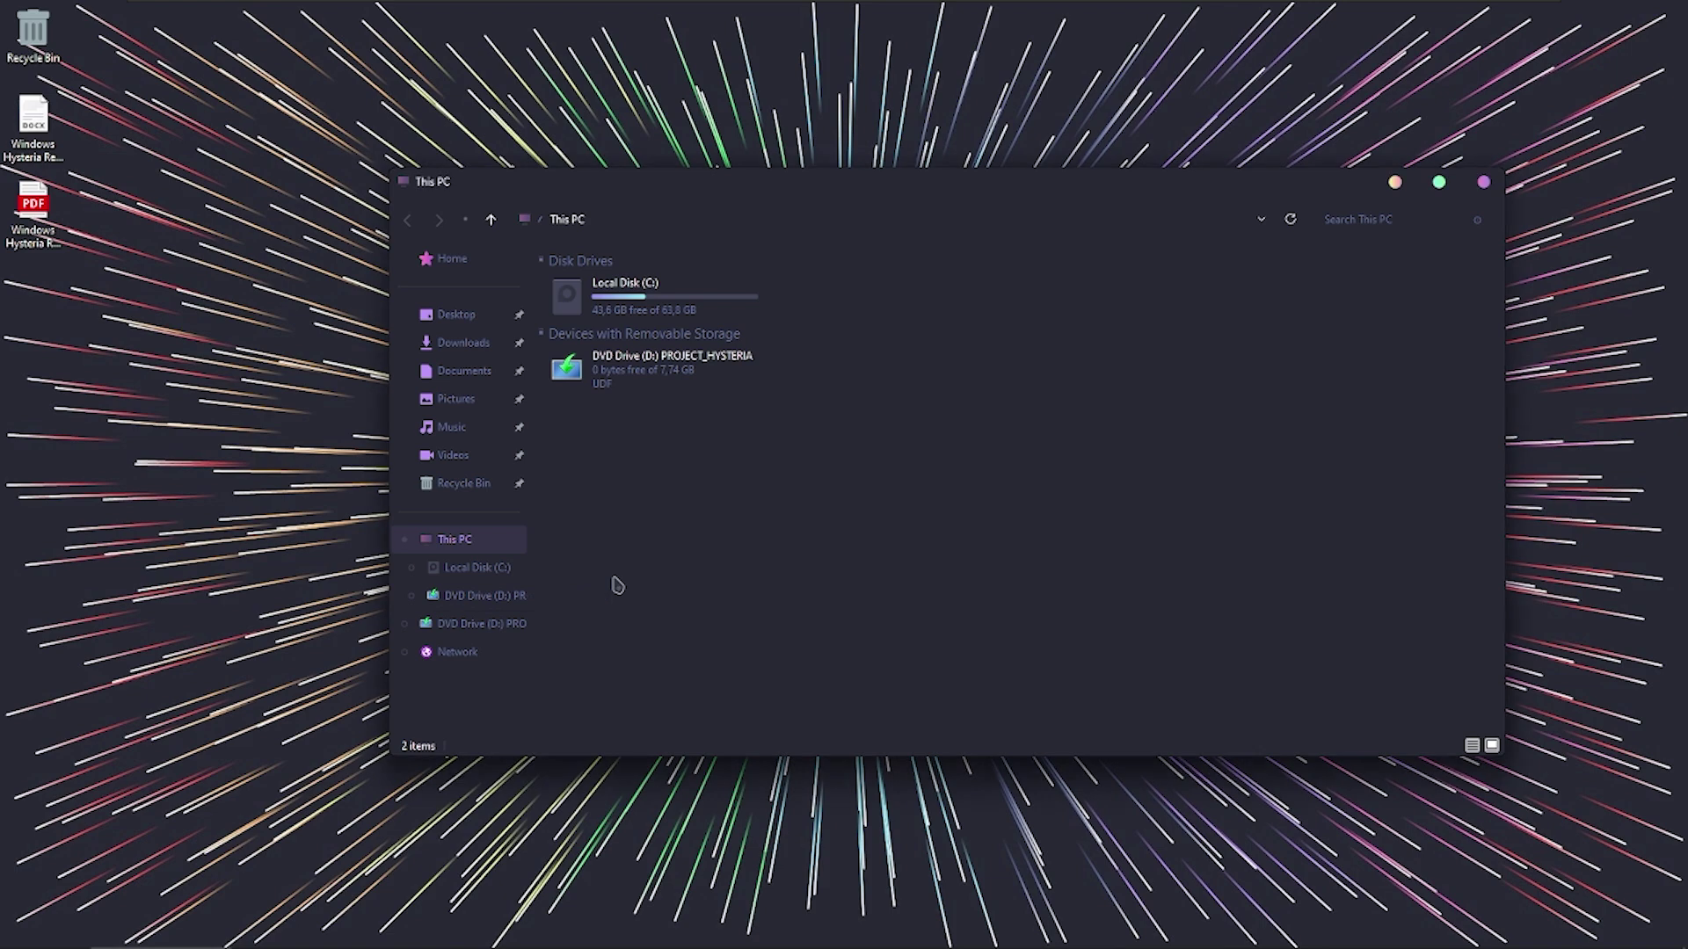
pyautogui.hotkey('alt', 'F4')
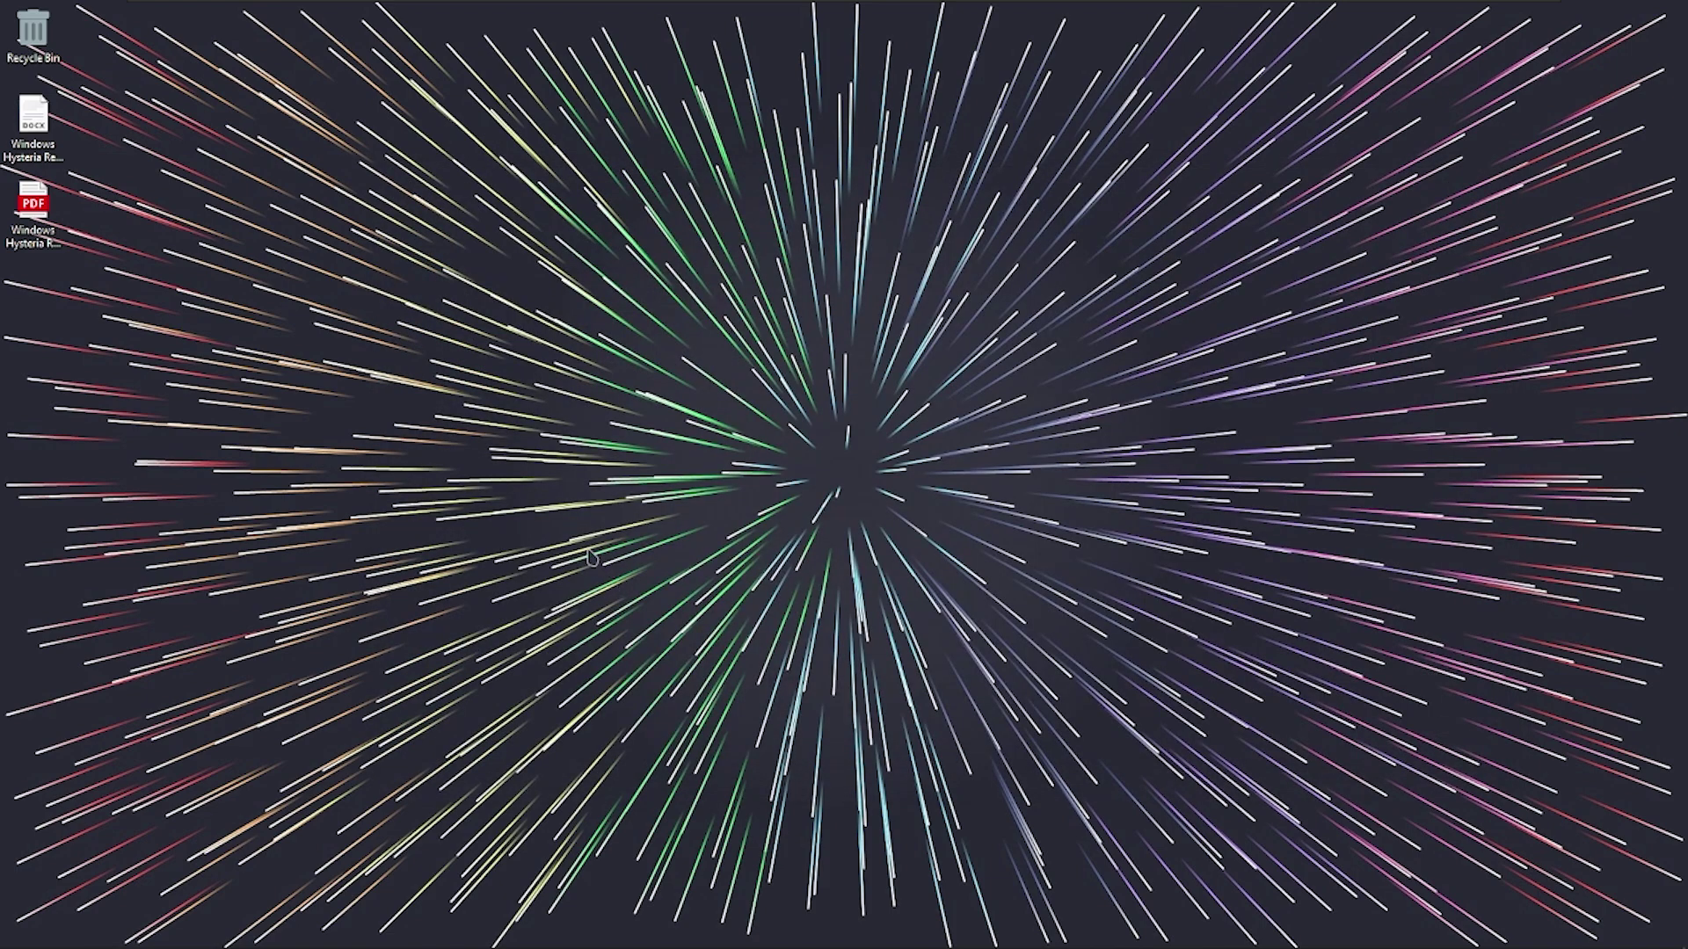
pyautogui.press('super')
pyautogui.press('super')
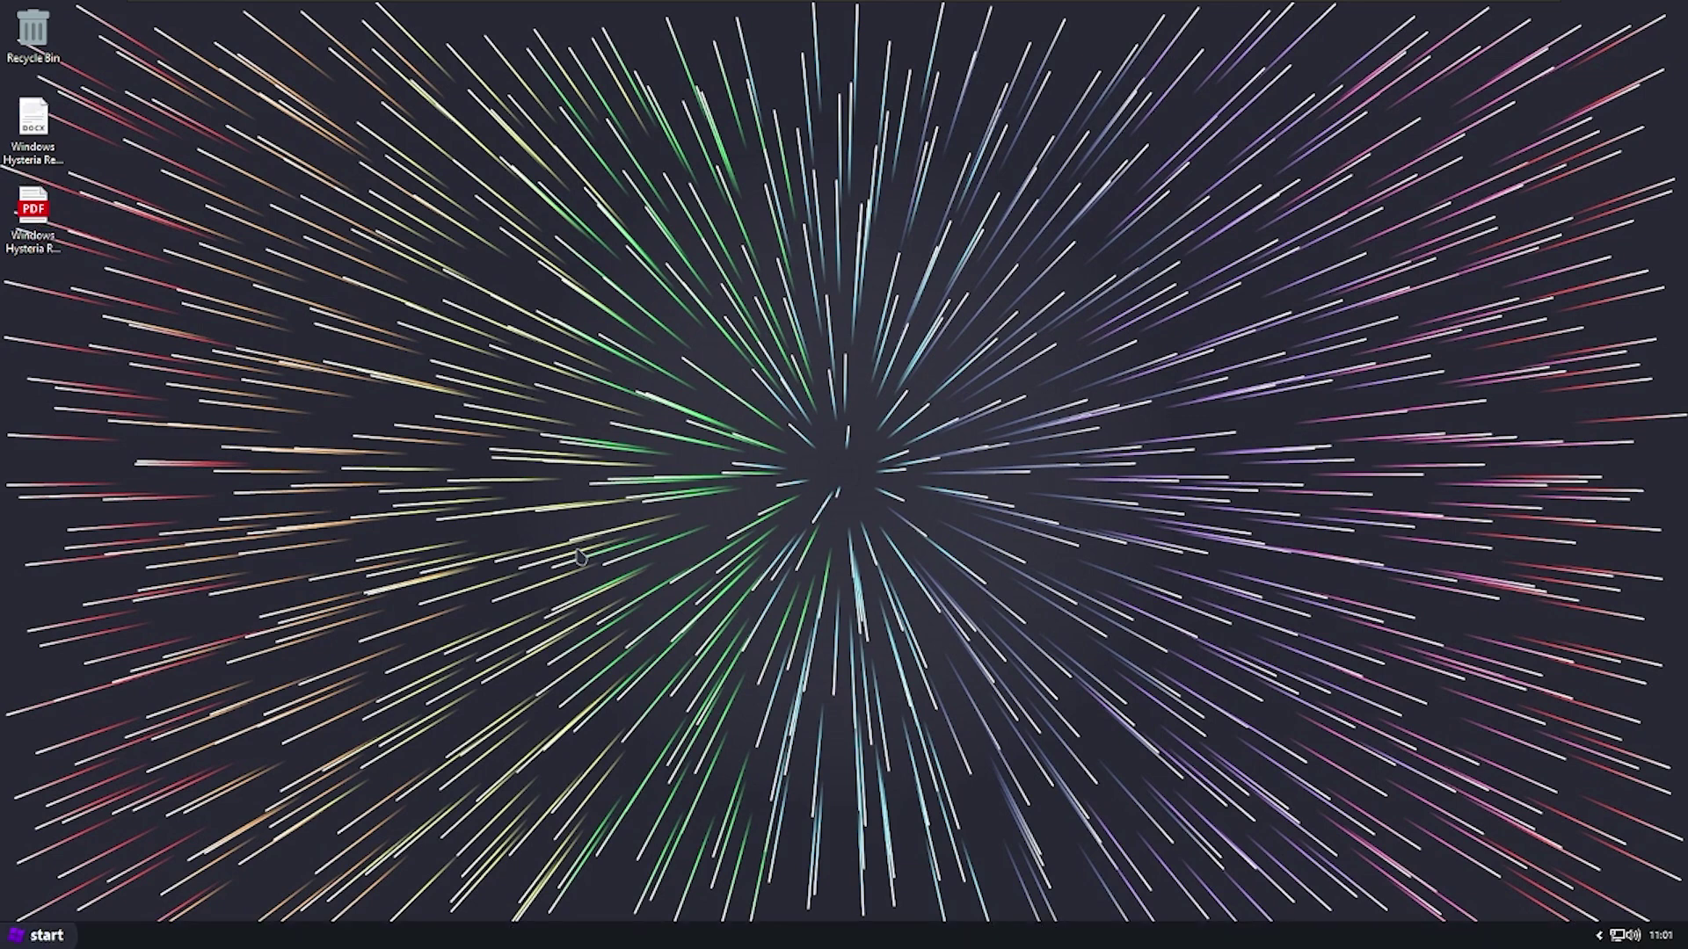
# - Open and close Task Manager, and start choosing an app to install in Alt App Installer
pyautogui.hotkey('ctrl', 'shift', 'Escape')
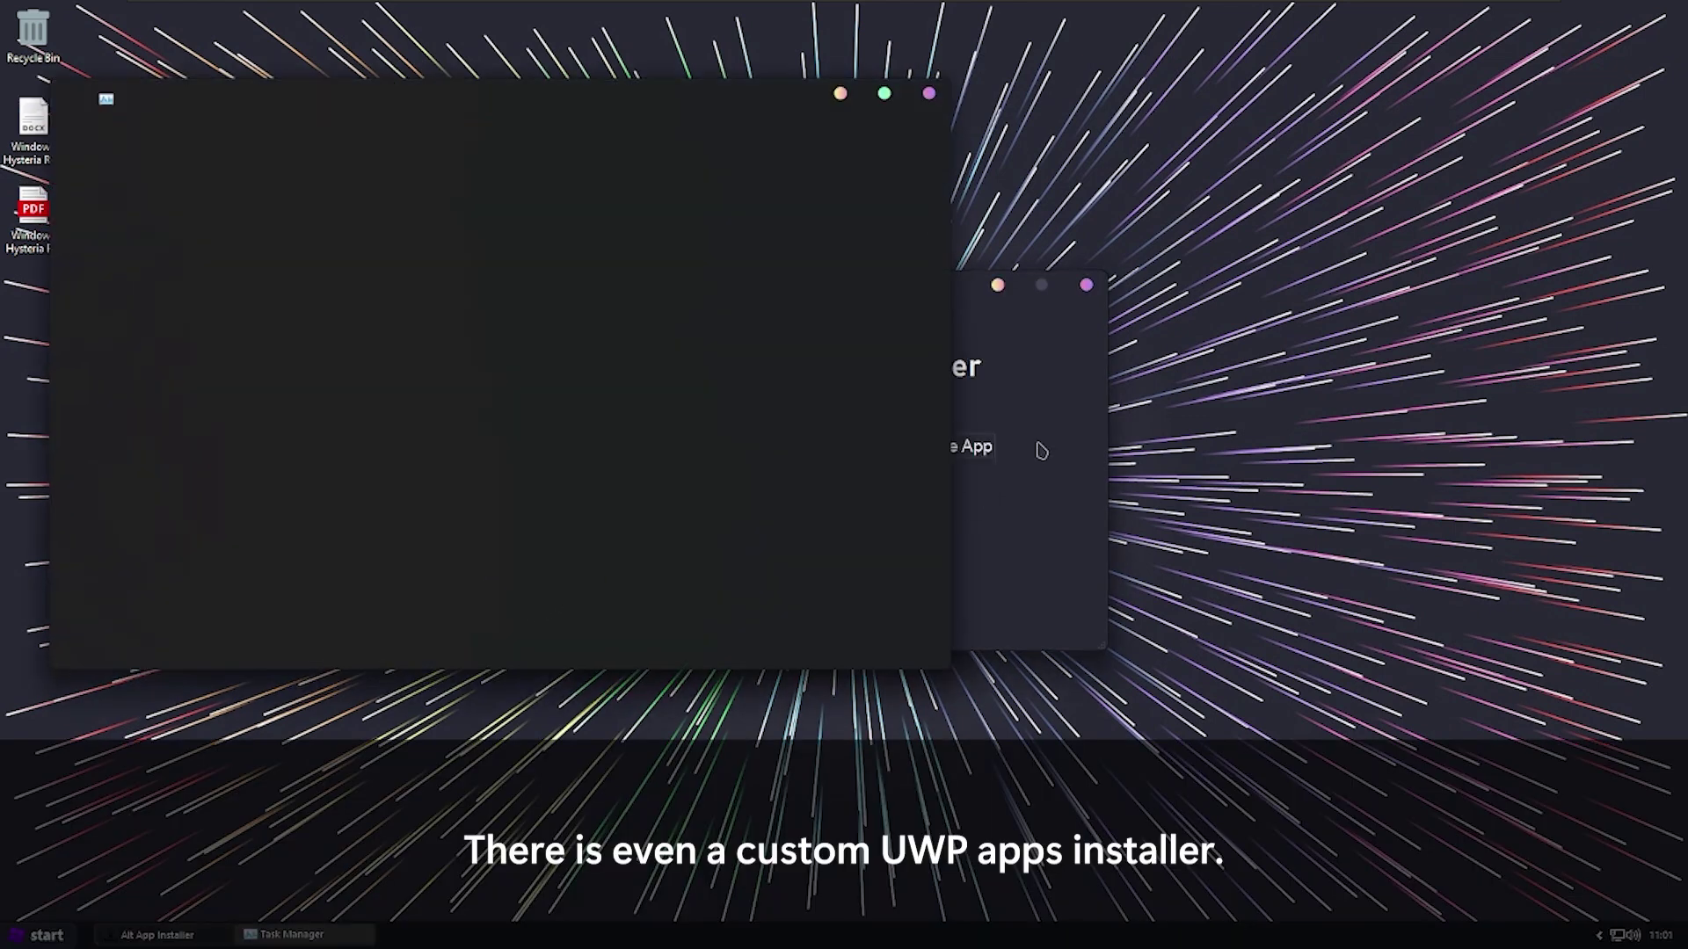
pyautogui.click(932, 93)
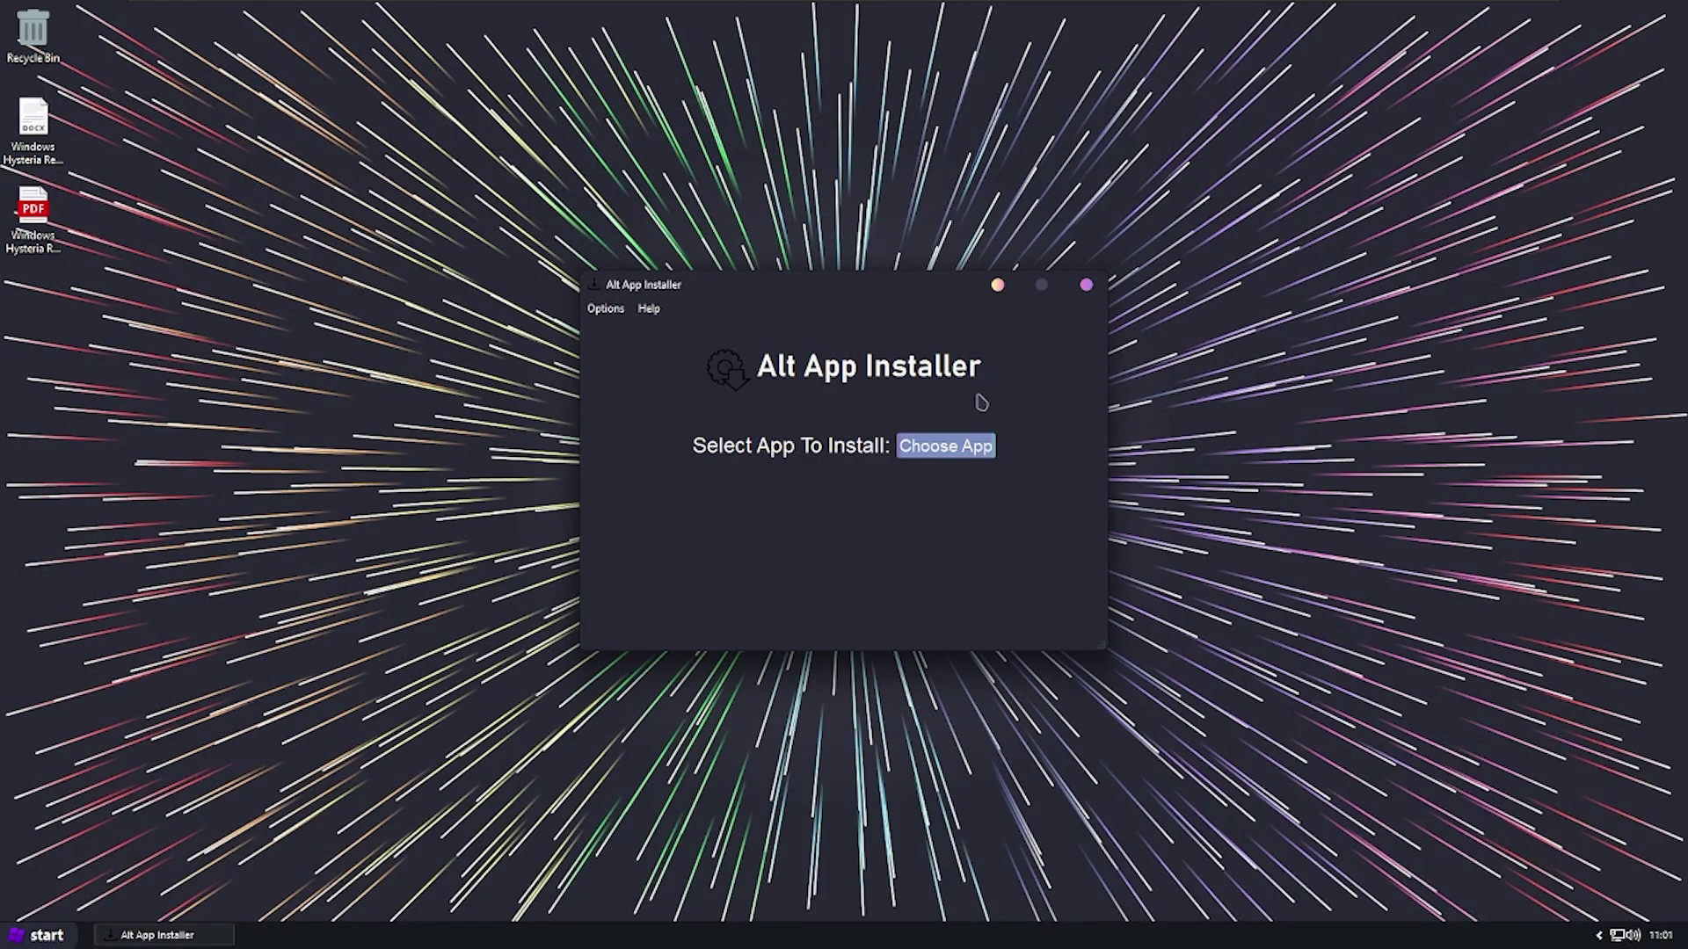
pyautogui.click(974, 447)
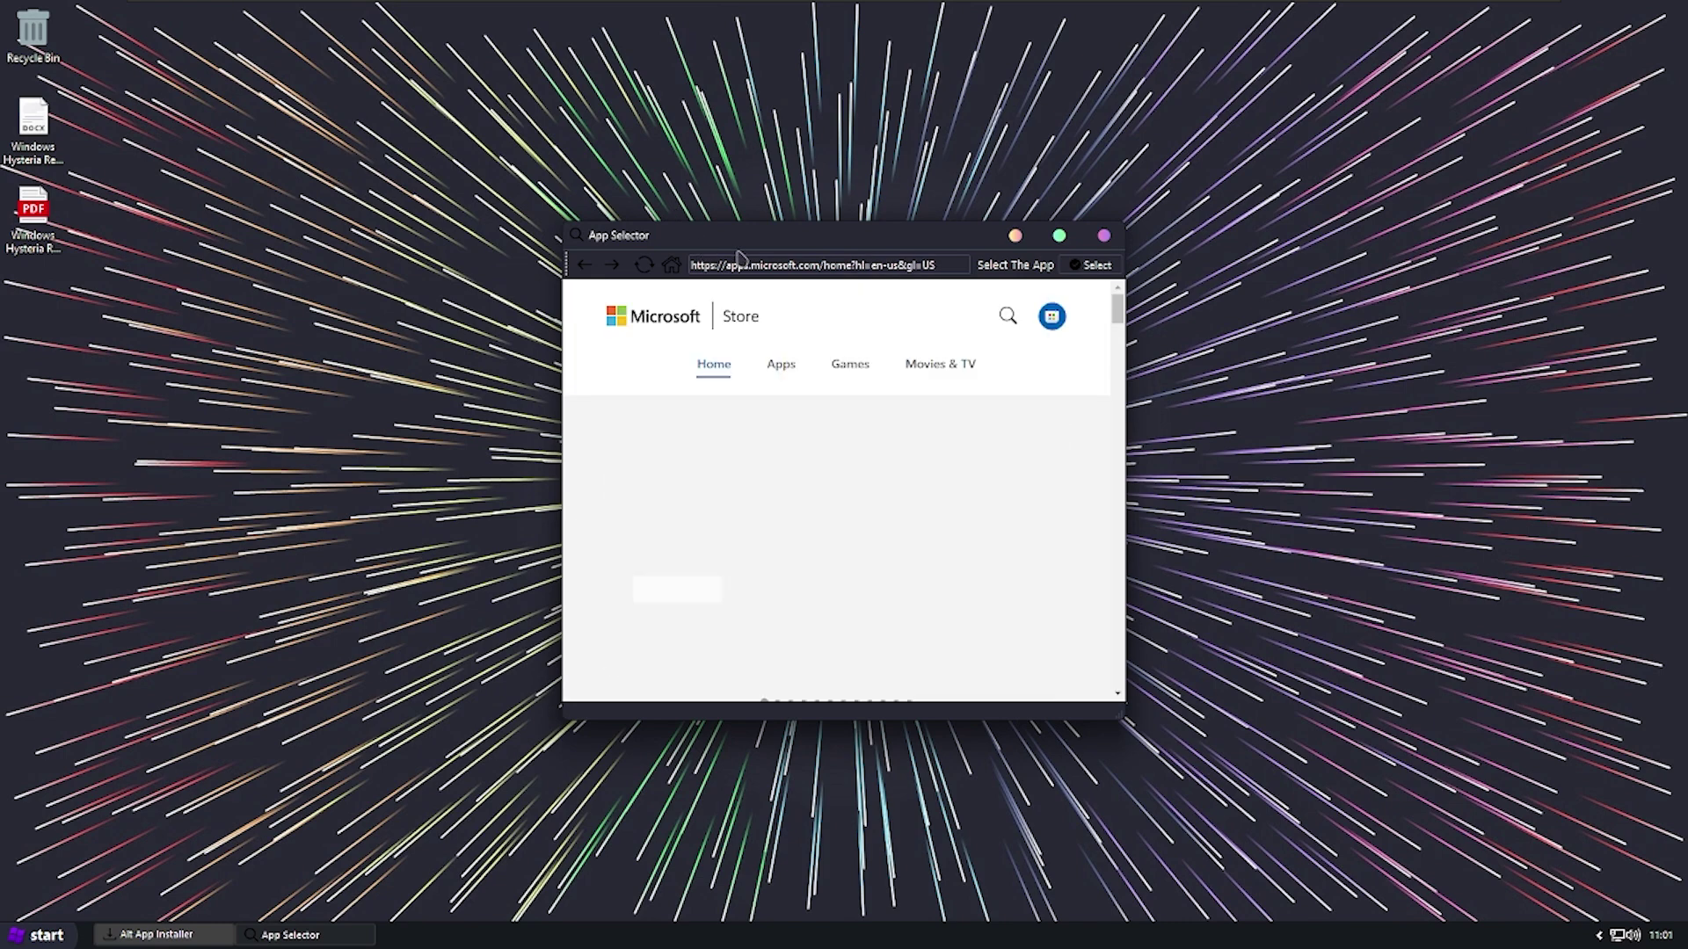
# - Search the web store in the App Selector for "tabbed"
pyautogui.scroll(-3, 915, 428)
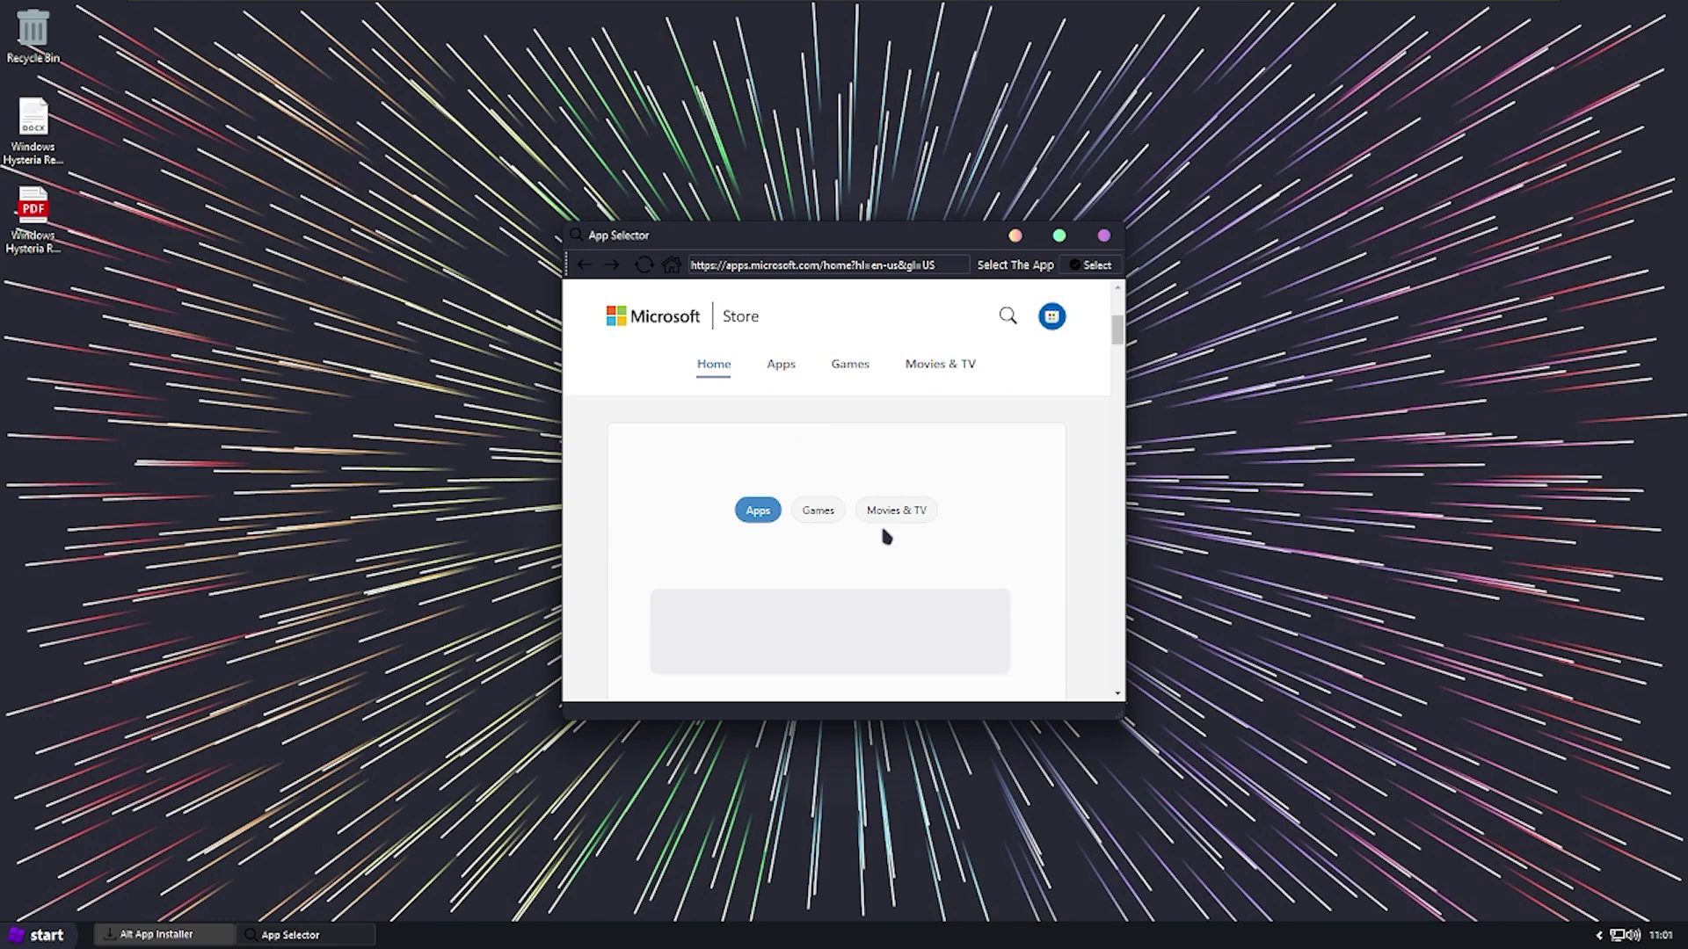
pyautogui.scroll(2, 885, 535)
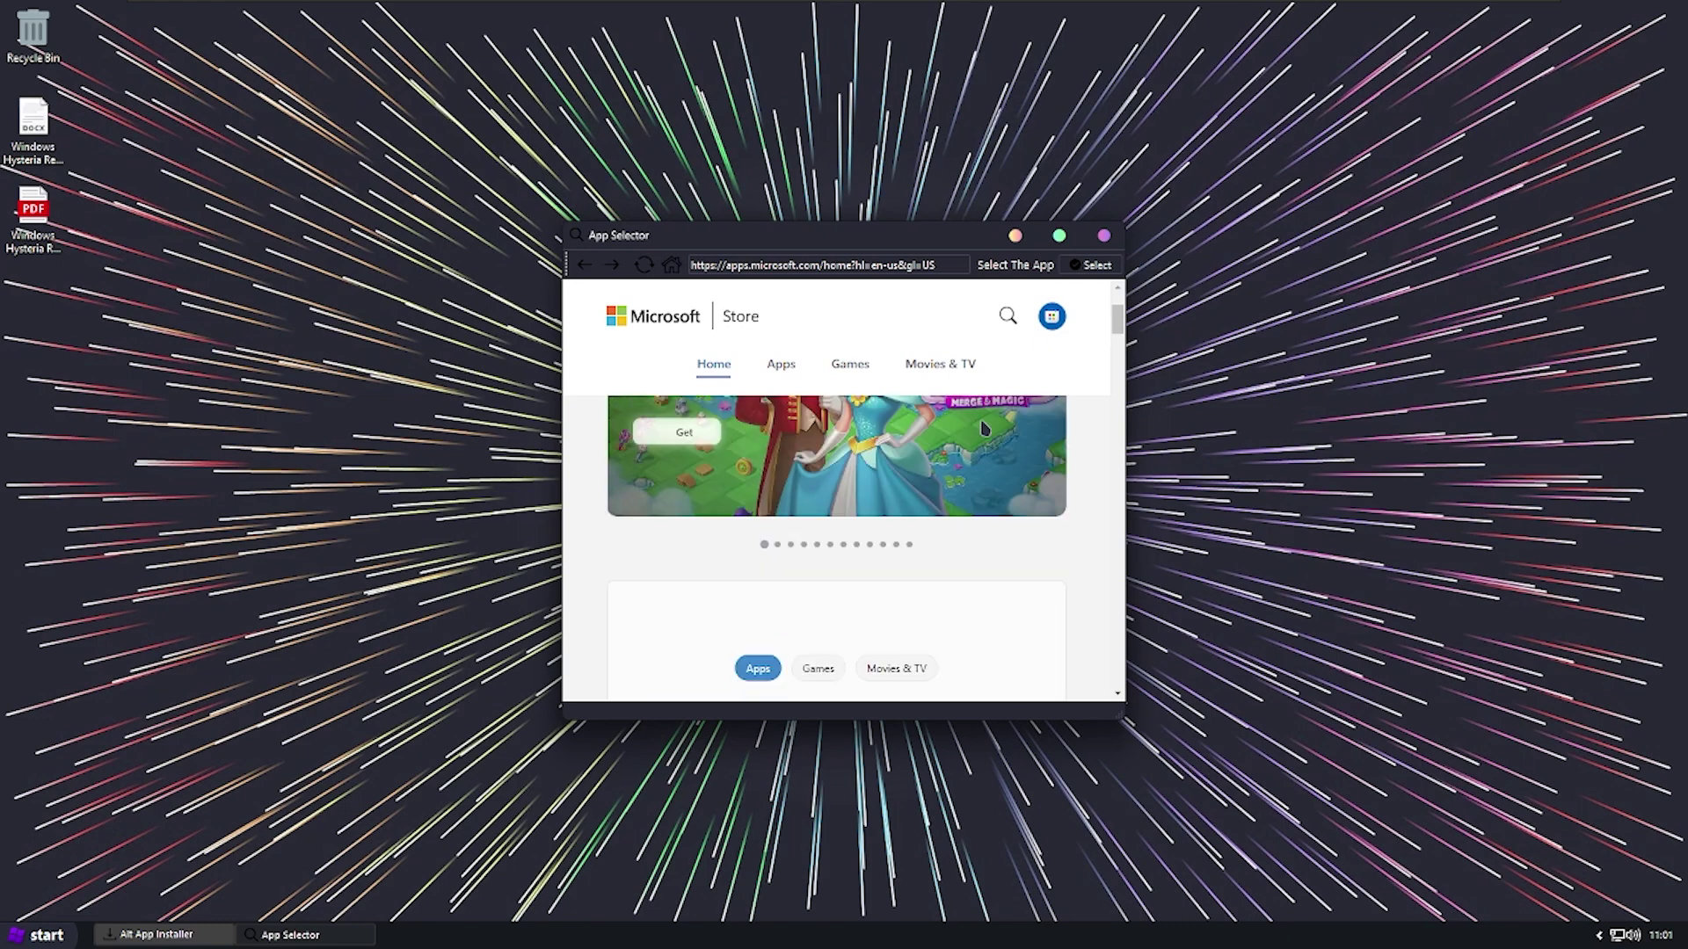
pyautogui.click(1008, 316)
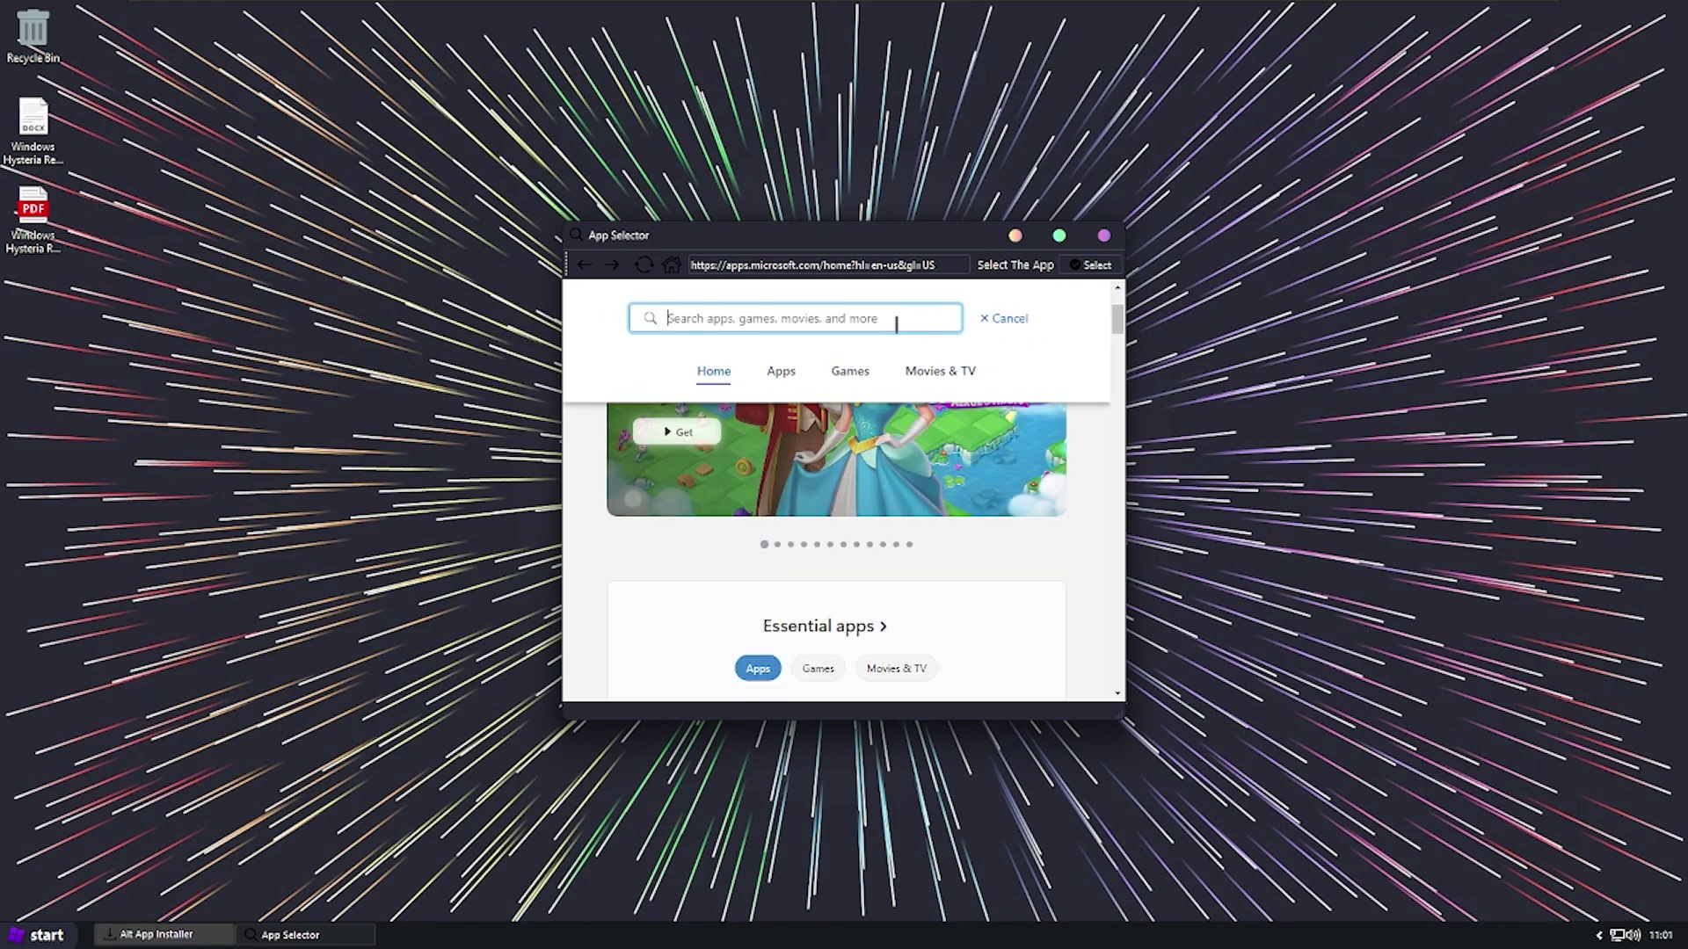
pyautogui.write('tabbed')
pyautogui.press('Return')
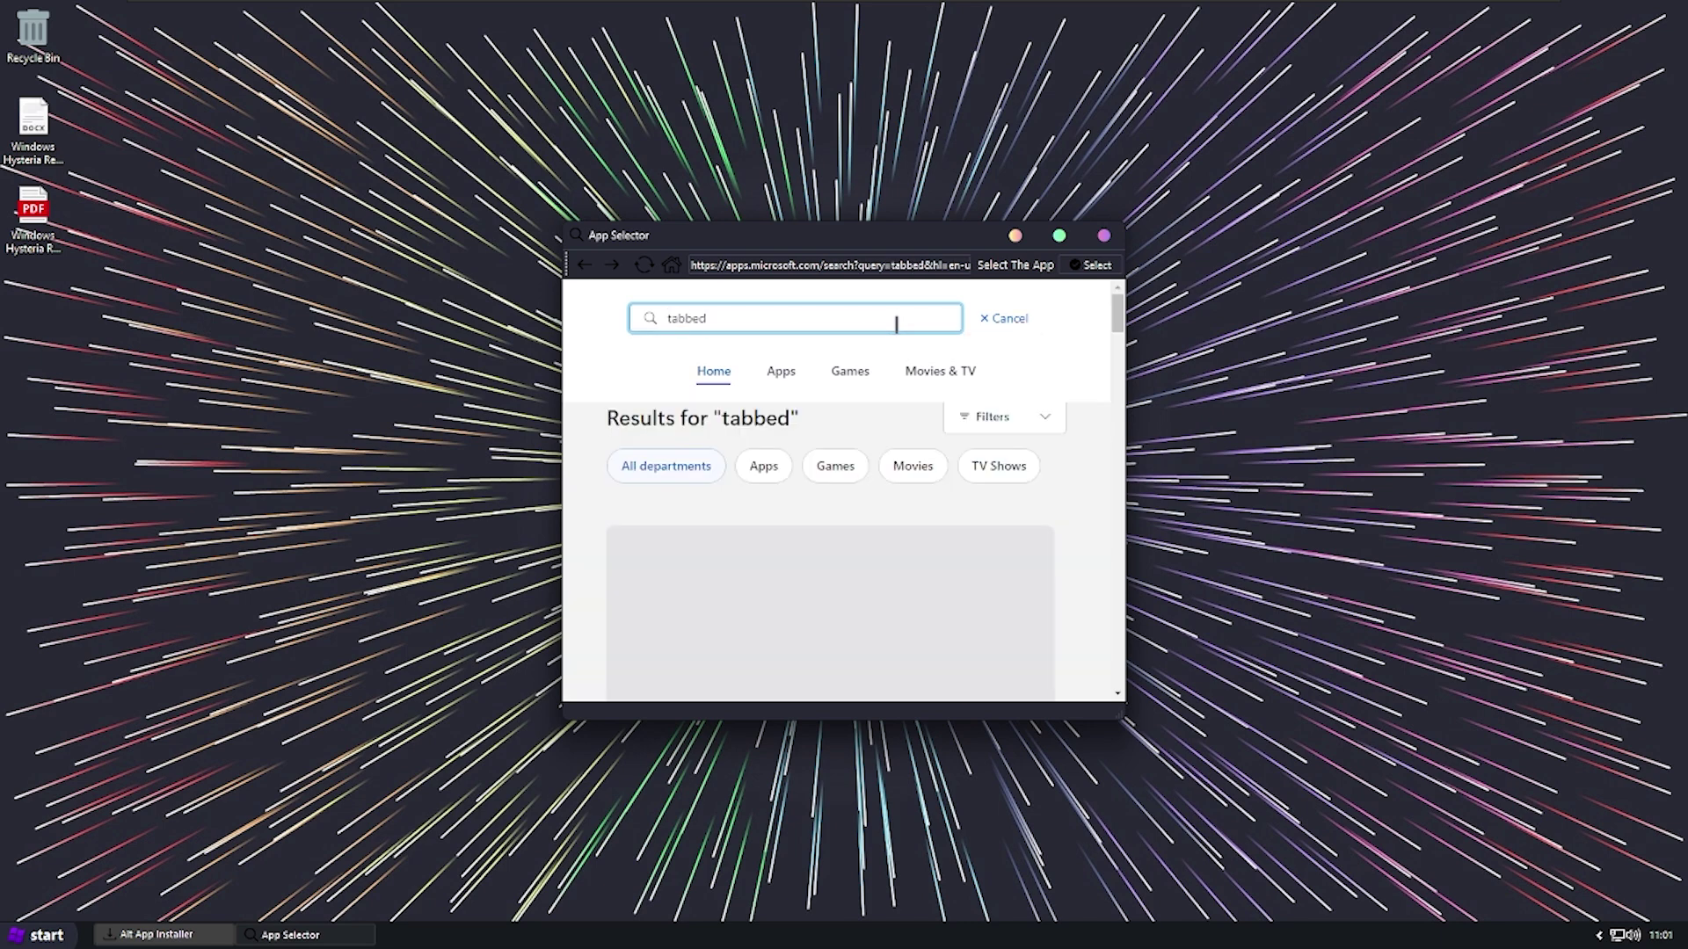
# - Open the Tabbed™ app's page from the search results and close the Microsoft Store window
pyautogui.scroll(-10, 751, 525)
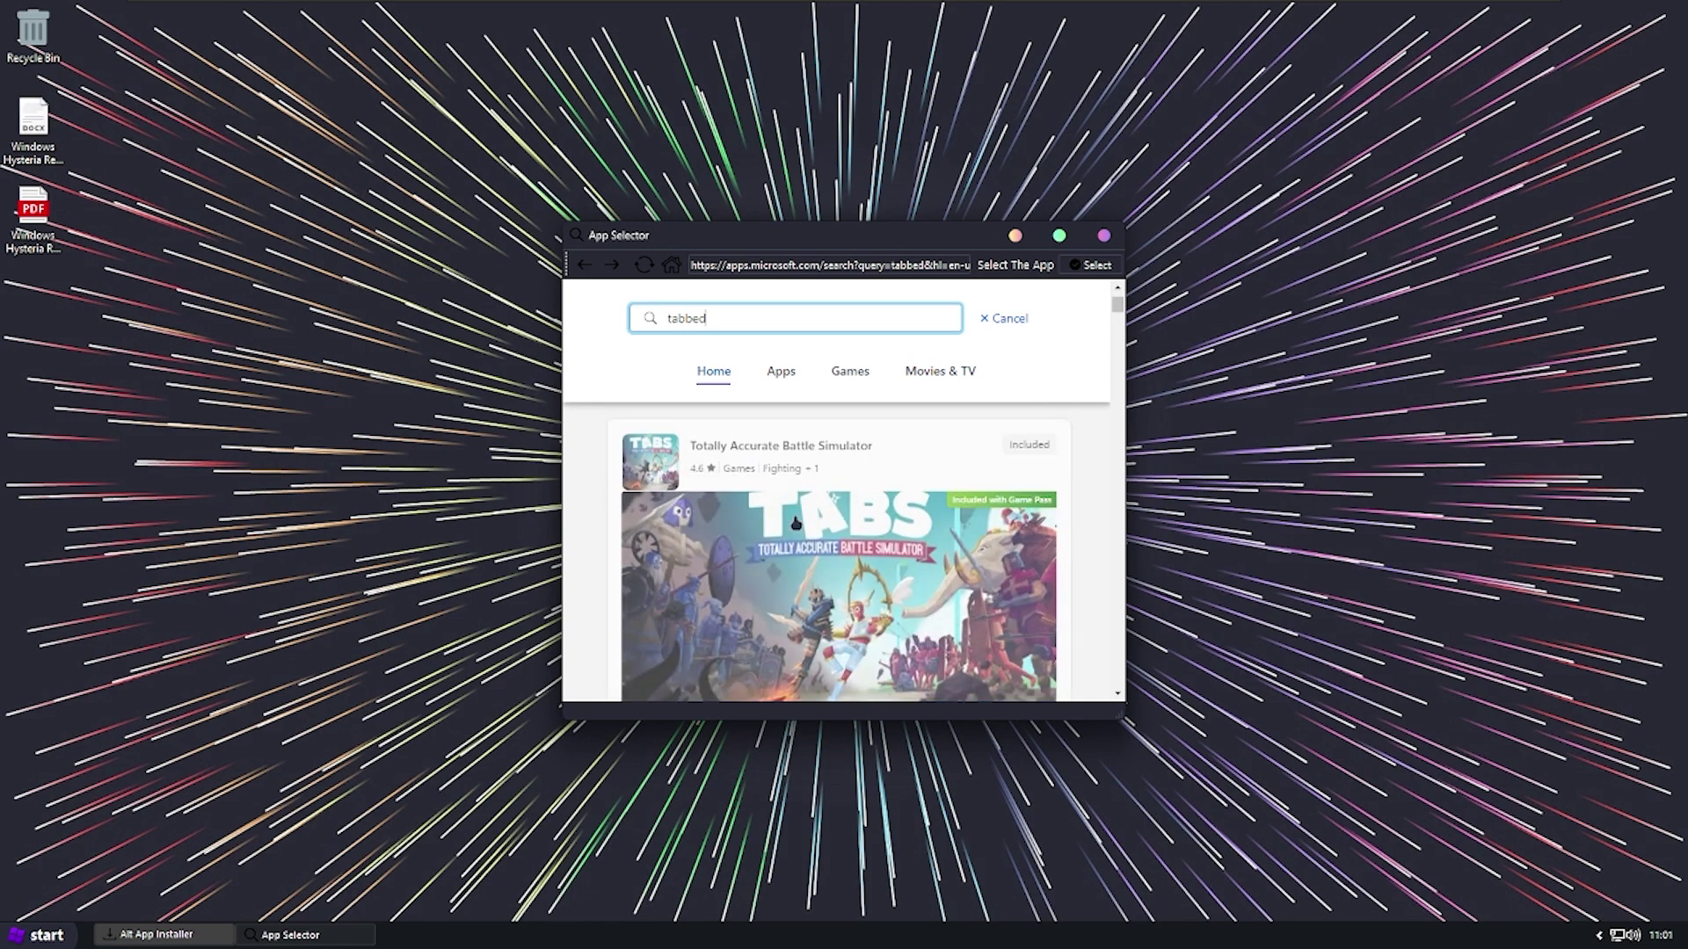
pyautogui.scroll(-10, 794, 534)
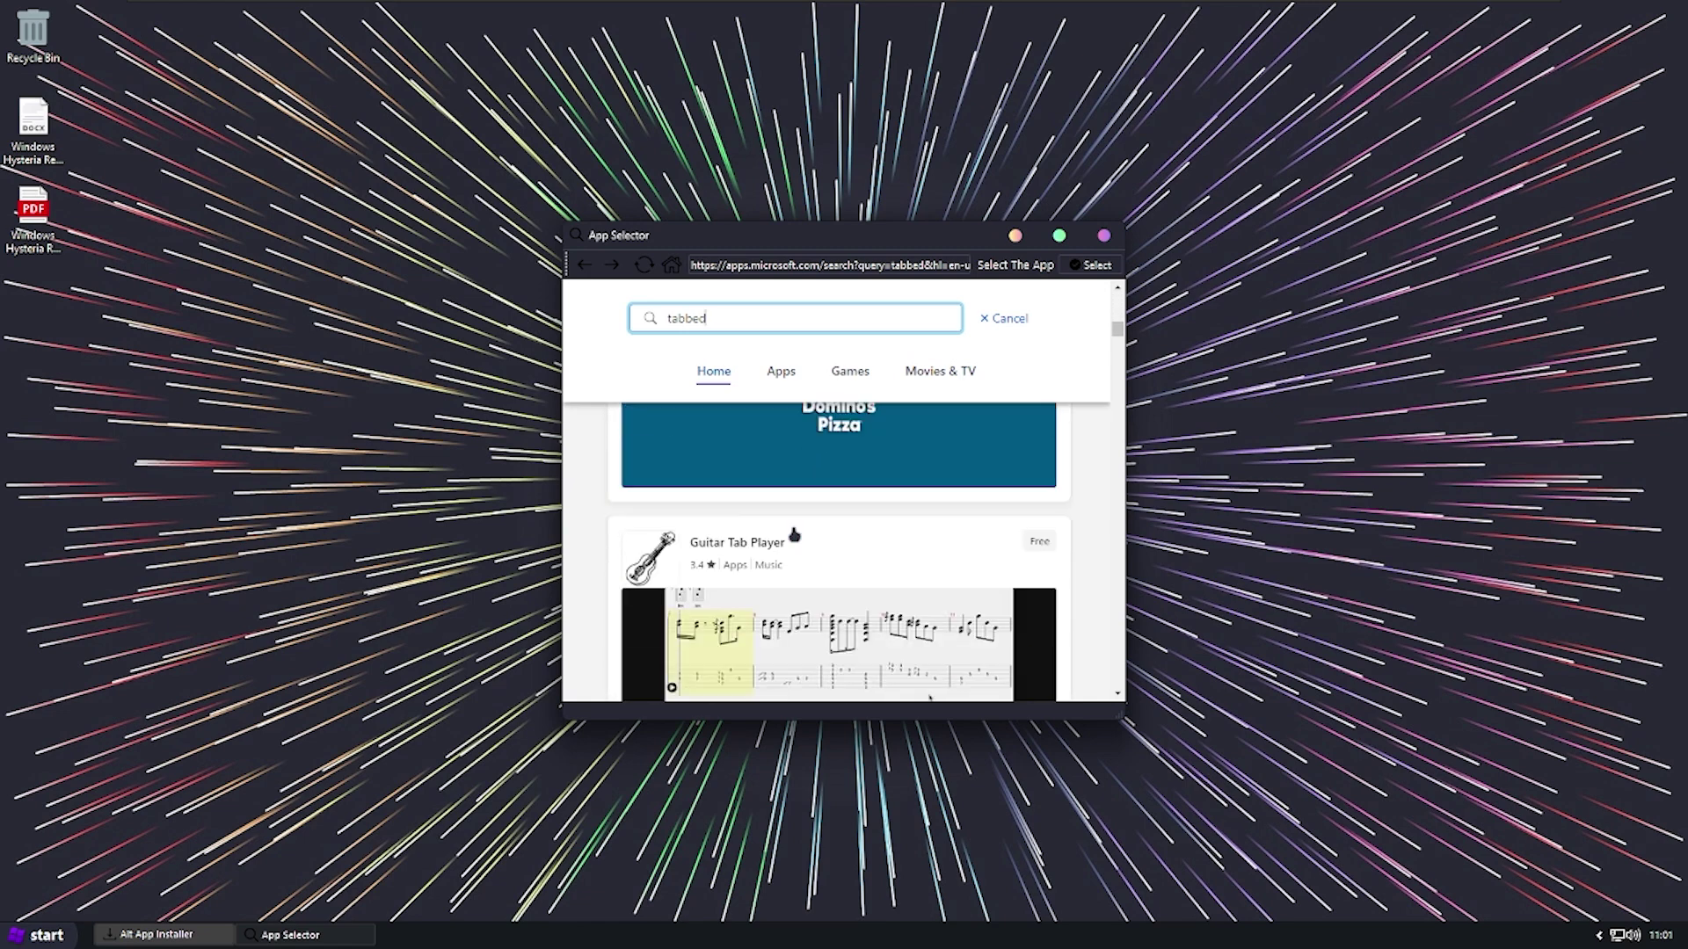
pyautogui.scroll(-1, 919, 550)
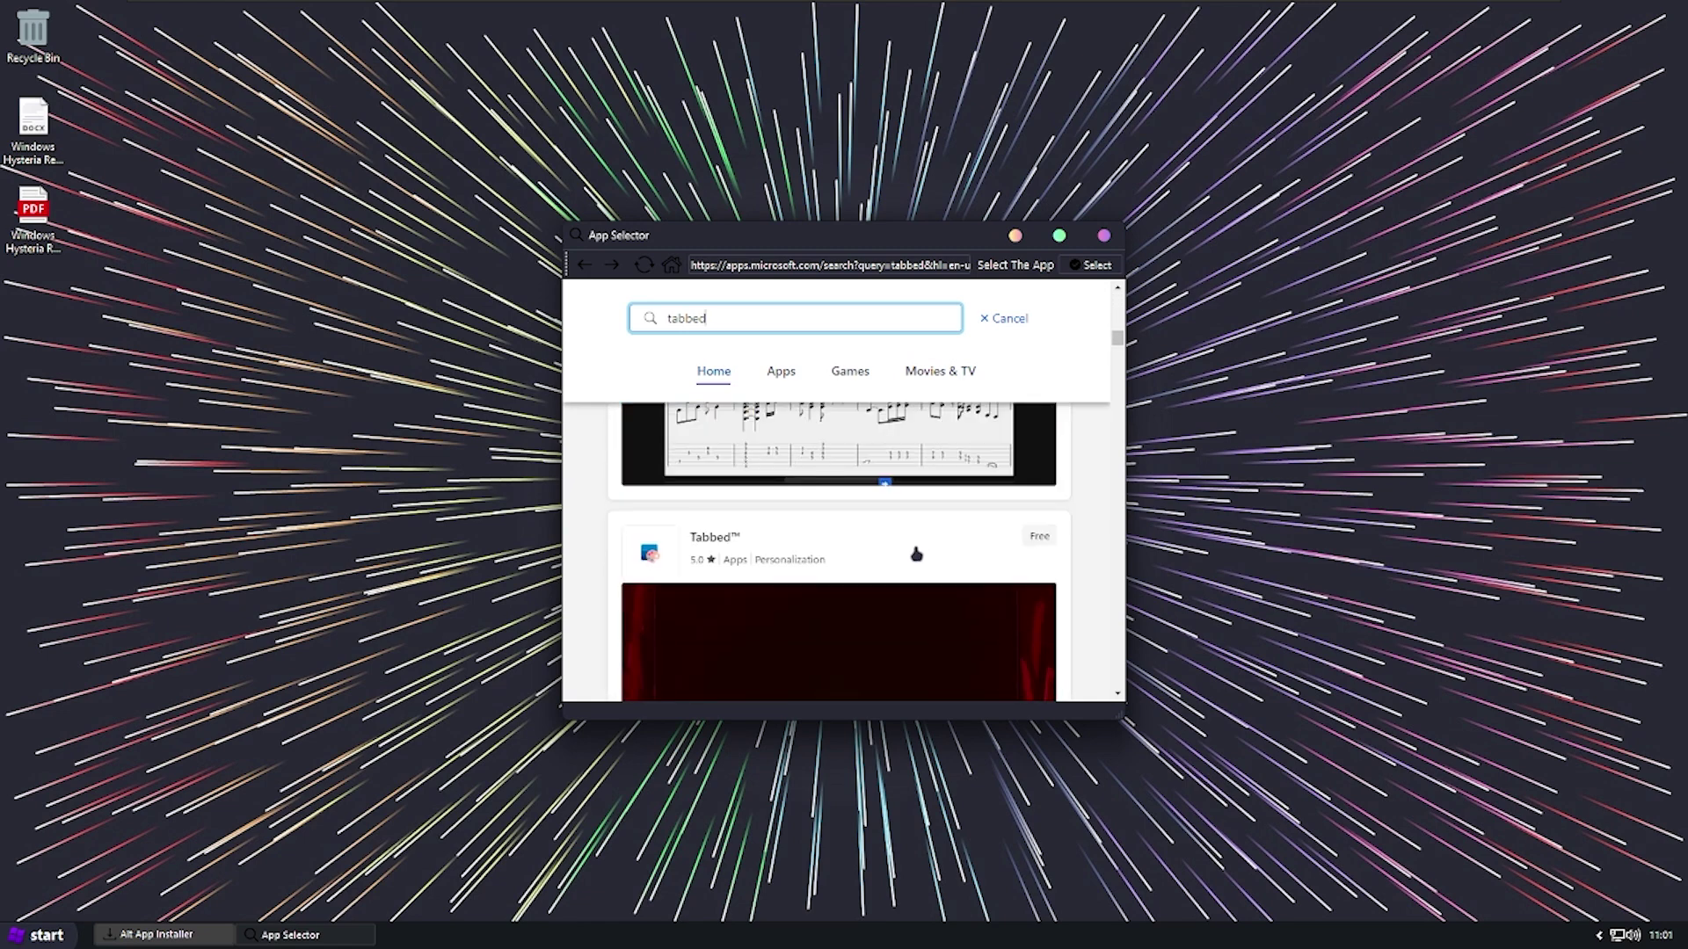
pyautogui.click(916, 548)
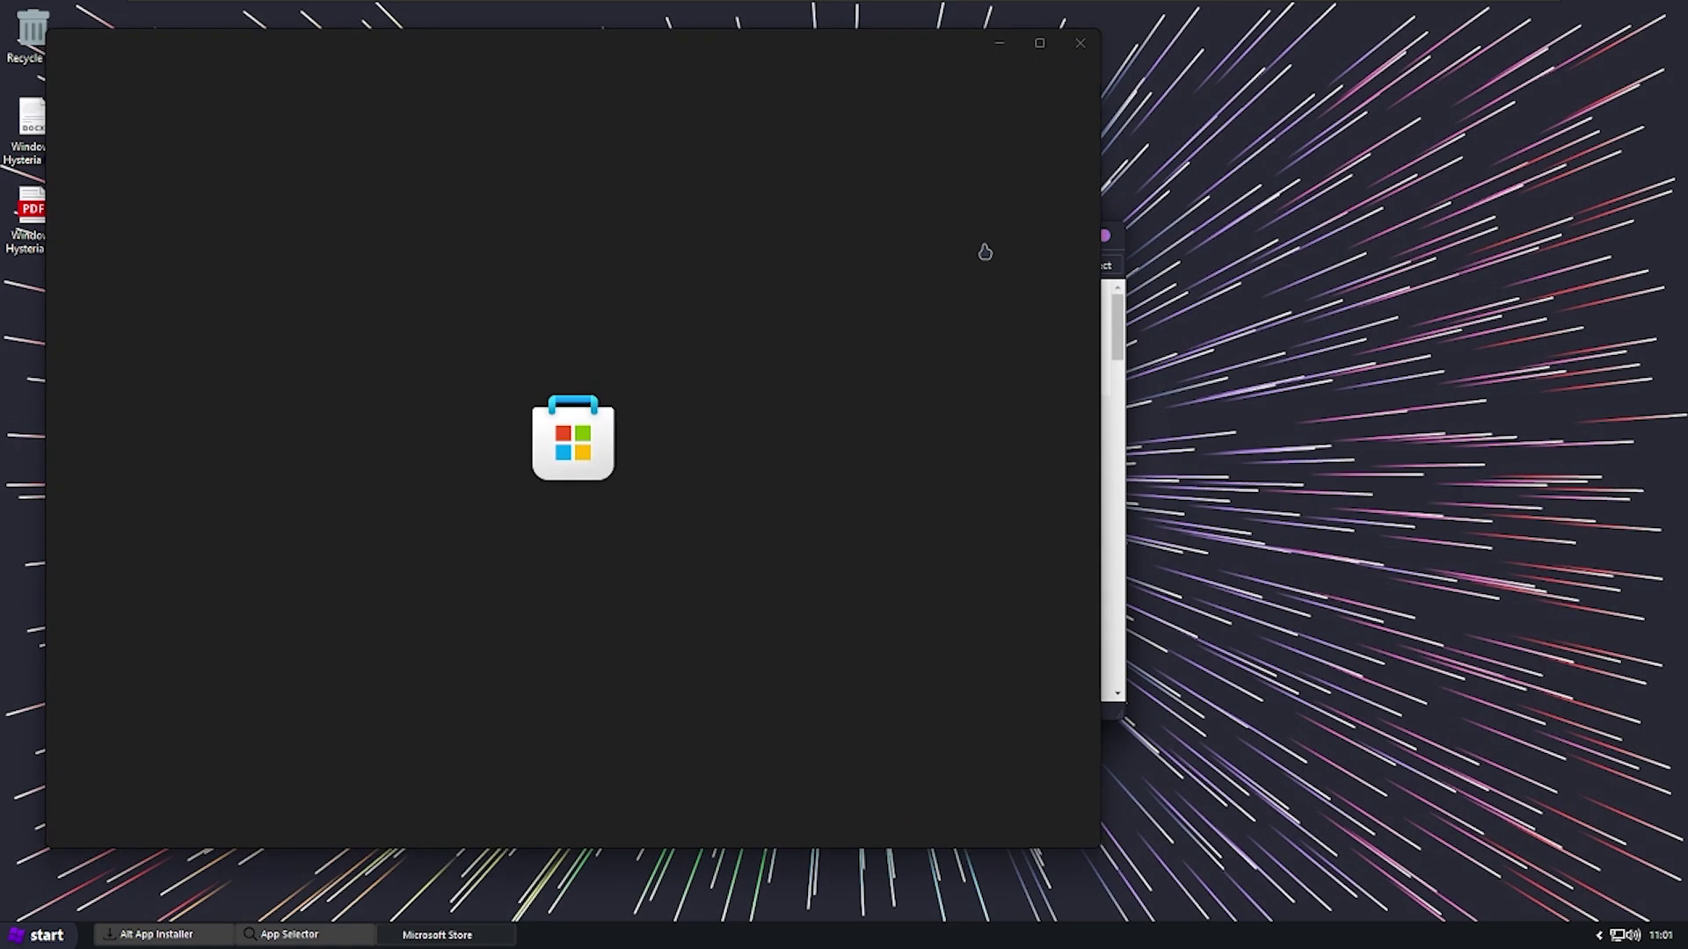
pyautogui.click(1080, 42)
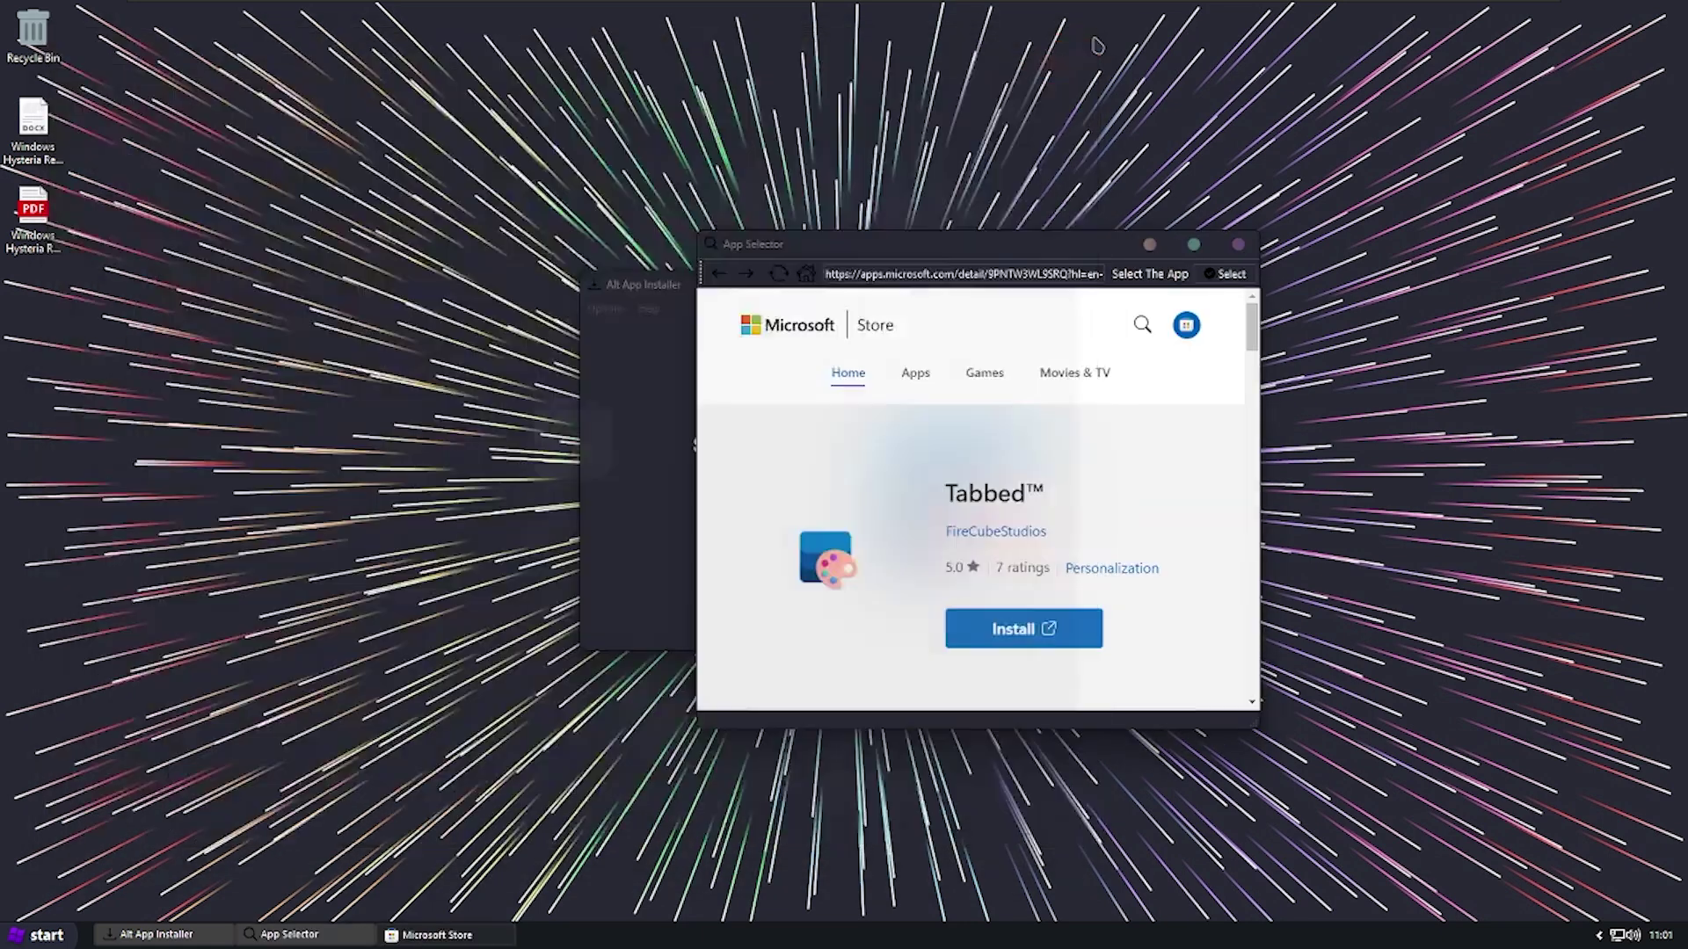
# - Try choosing an app from Alt App Installer again, and select the Tabbed™ page's web address in the App Selector
pyautogui.click(661, 428)
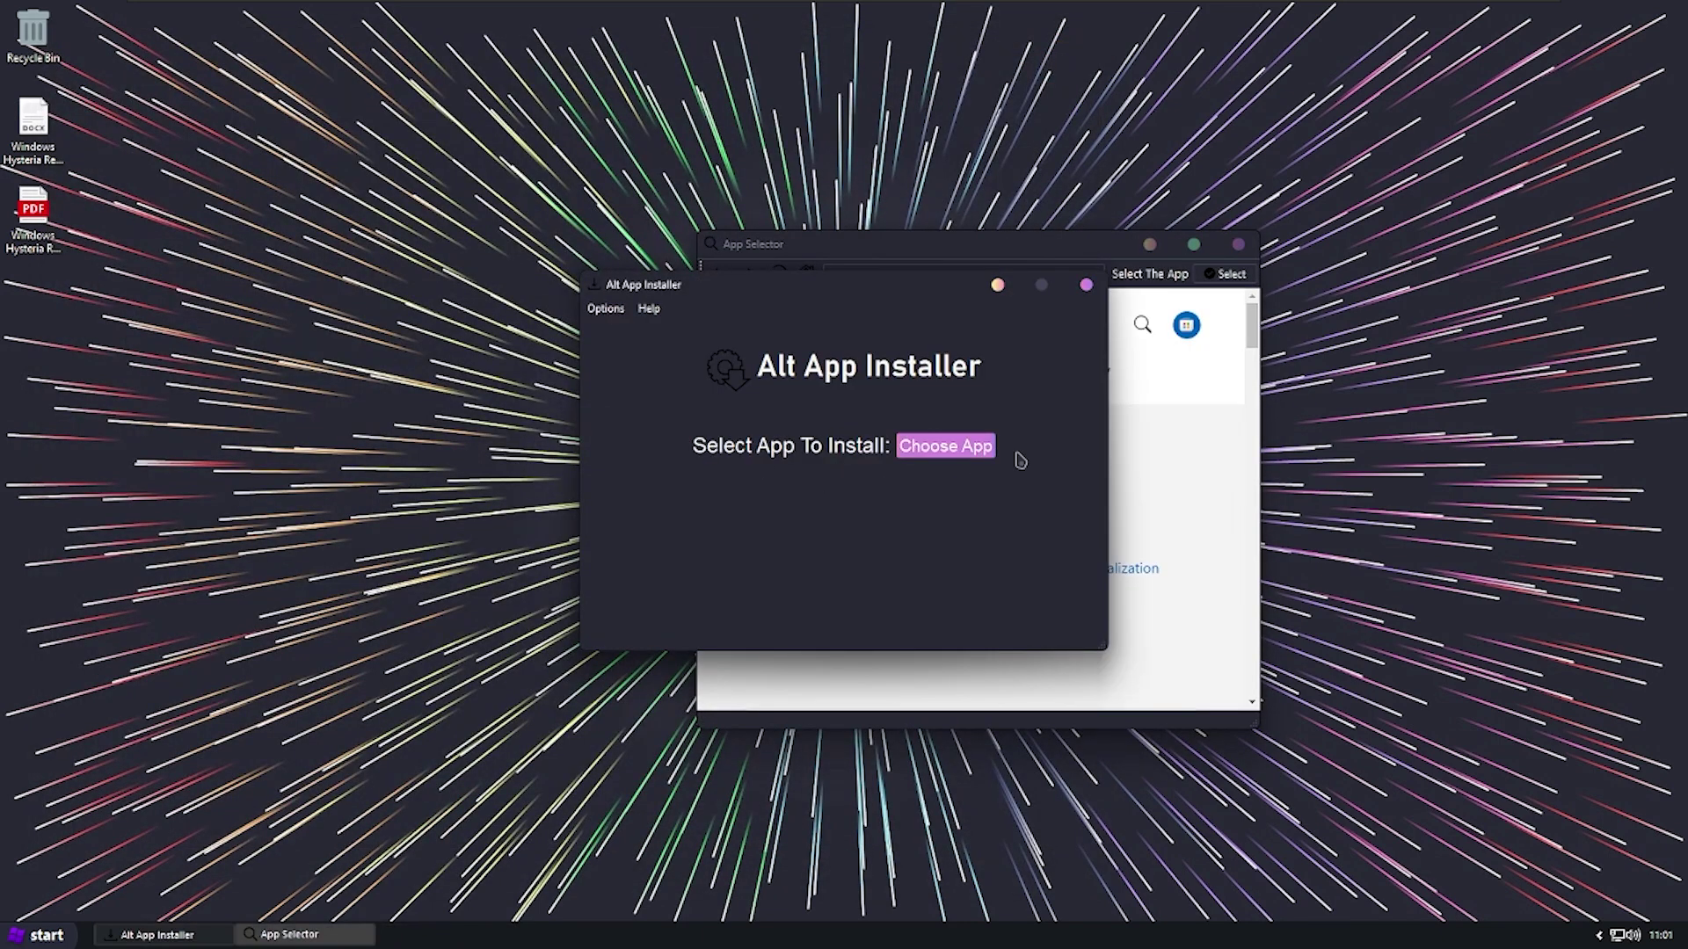
pyautogui.click(967, 448)
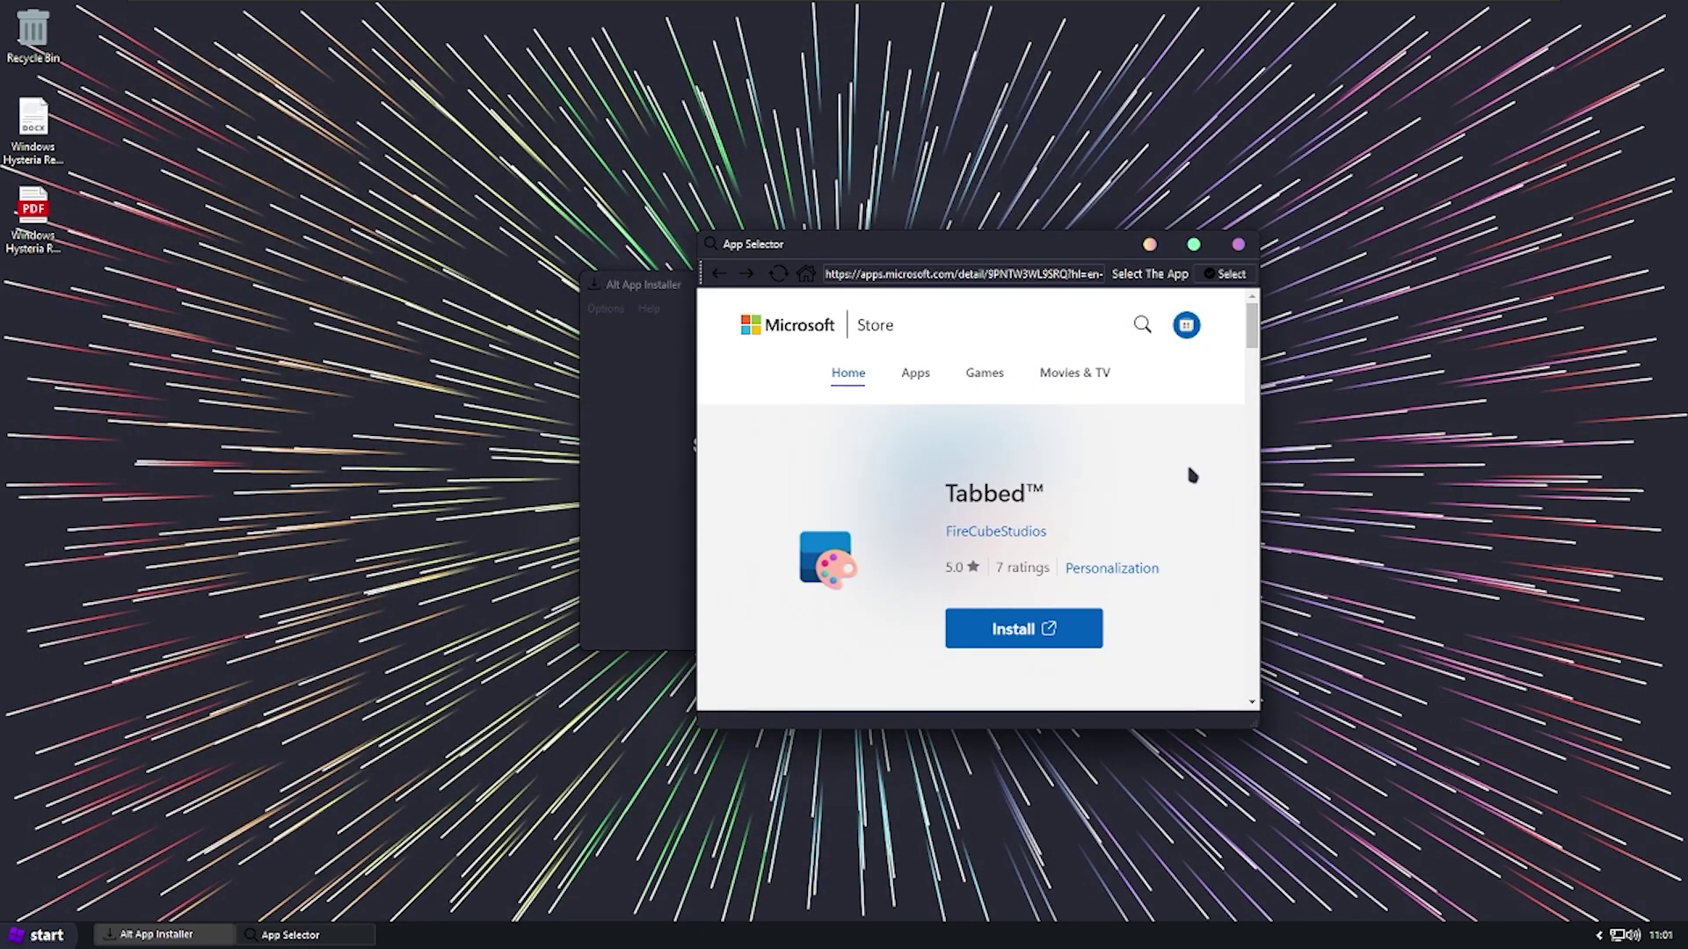
pyautogui.tripleClick(1007, 273)
pyautogui.hotkey('alt', 'Tab')
pyautogui.click(974, 442)
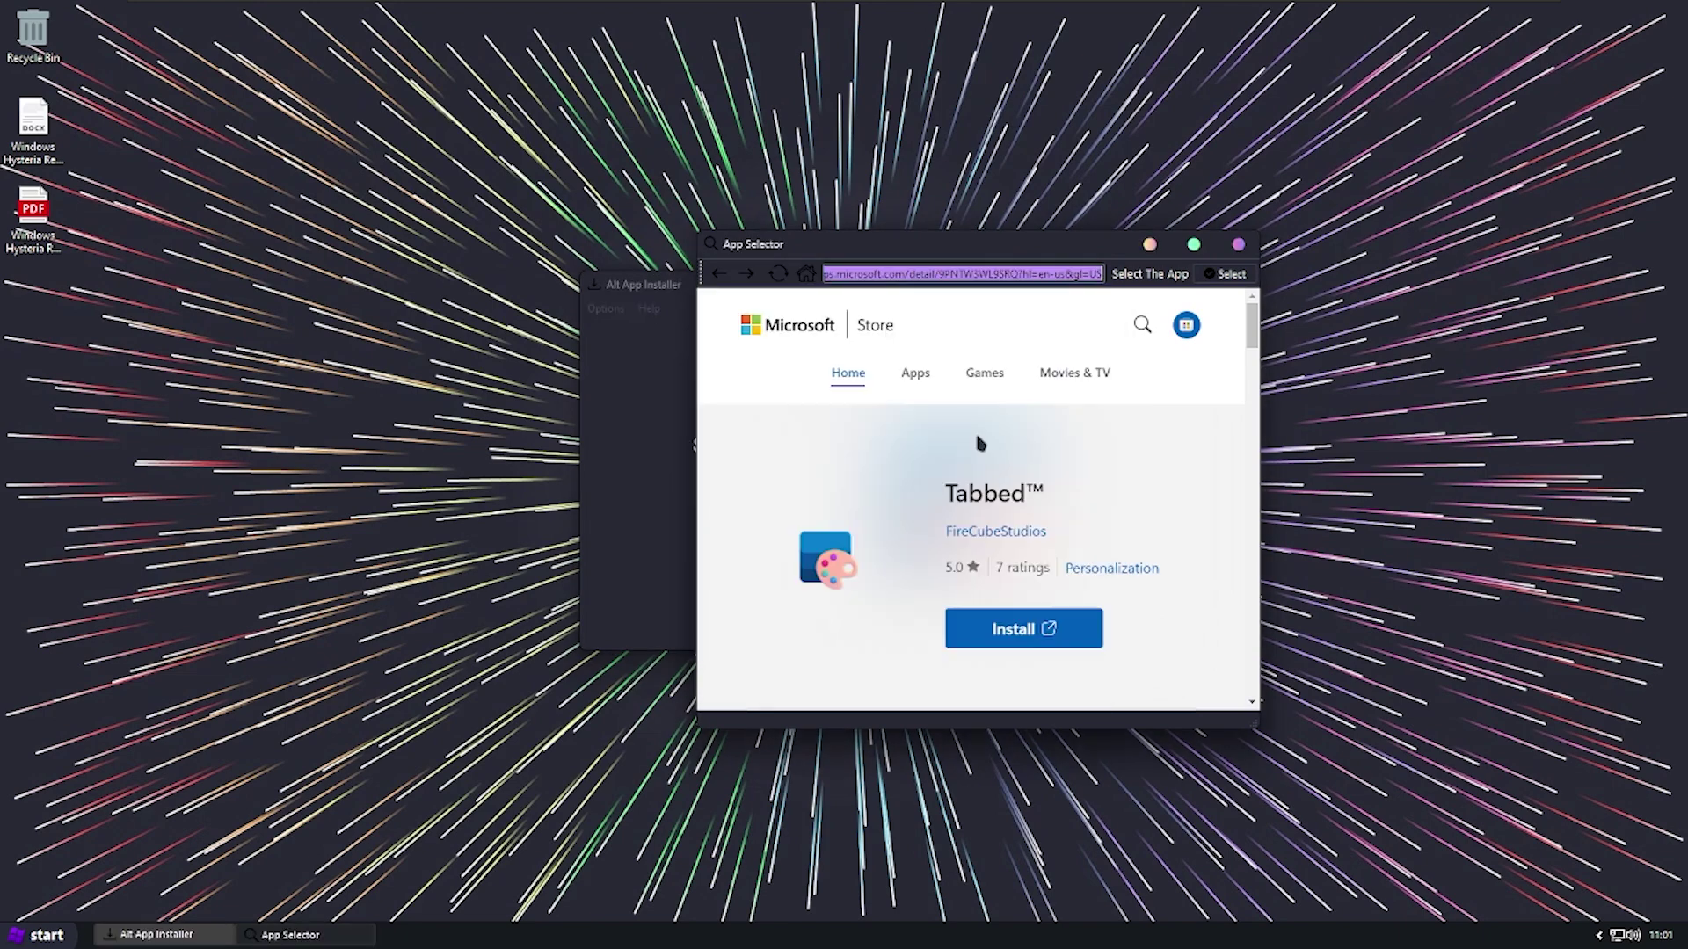
# - Close the App Selector and reopen it from Alt App Installer to show the Tabbed™ page's install option
pyautogui.click(1238, 245)
pyautogui.click(956, 441)
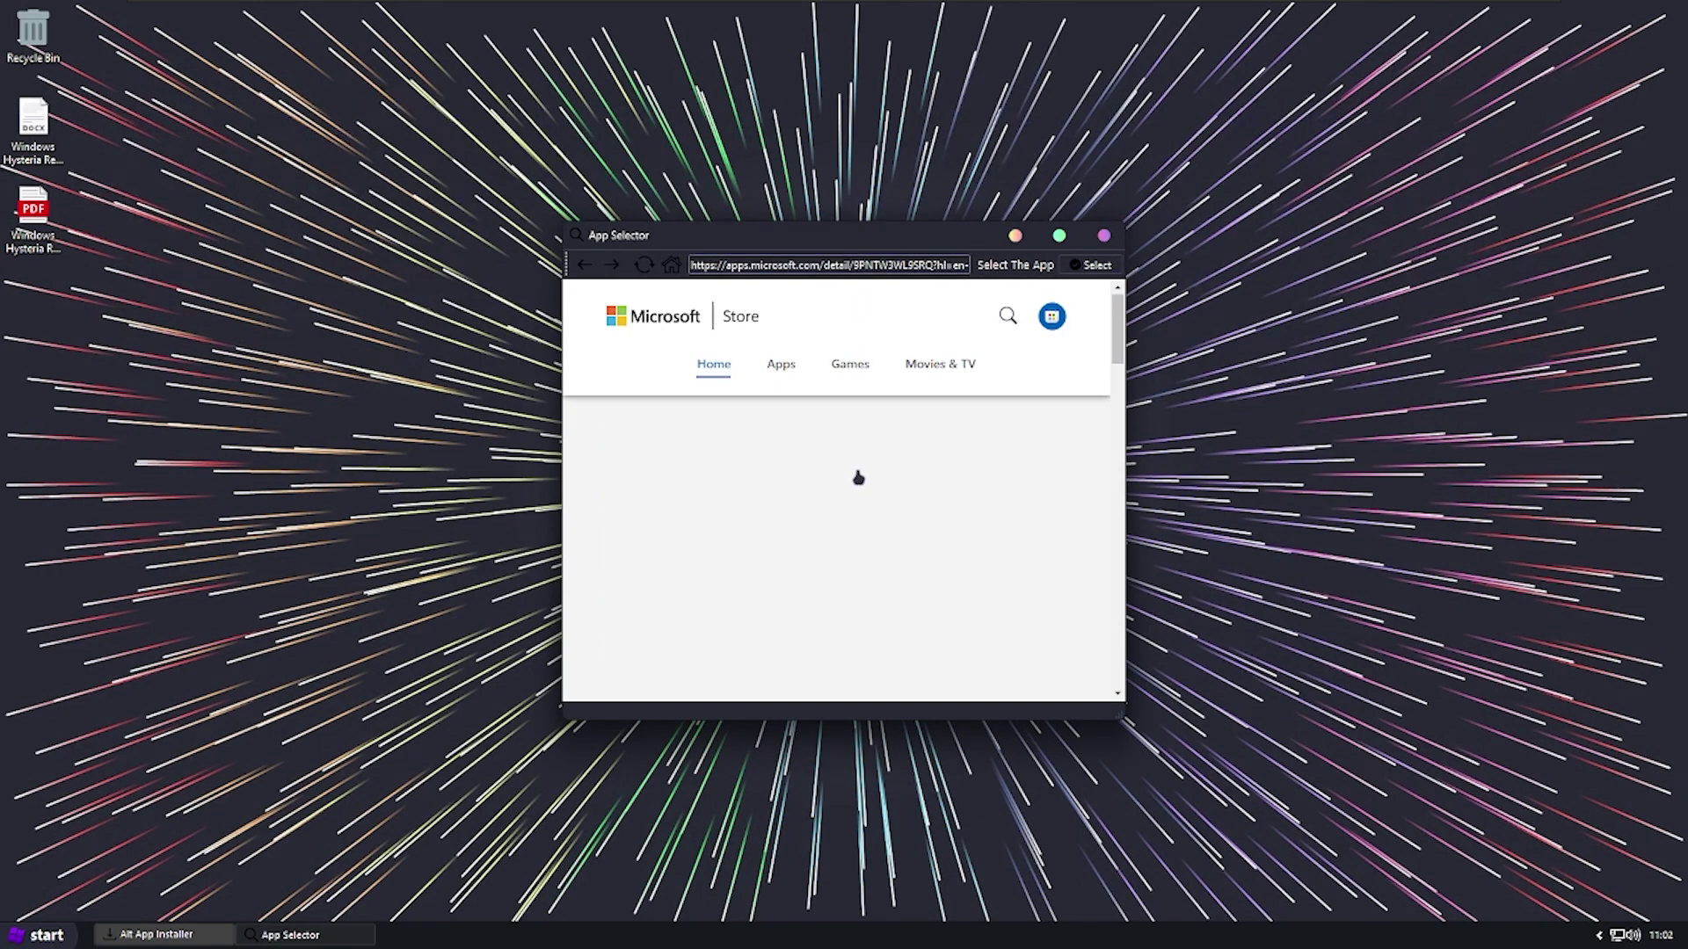
pyautogui.scroll(-1, 967, 592)
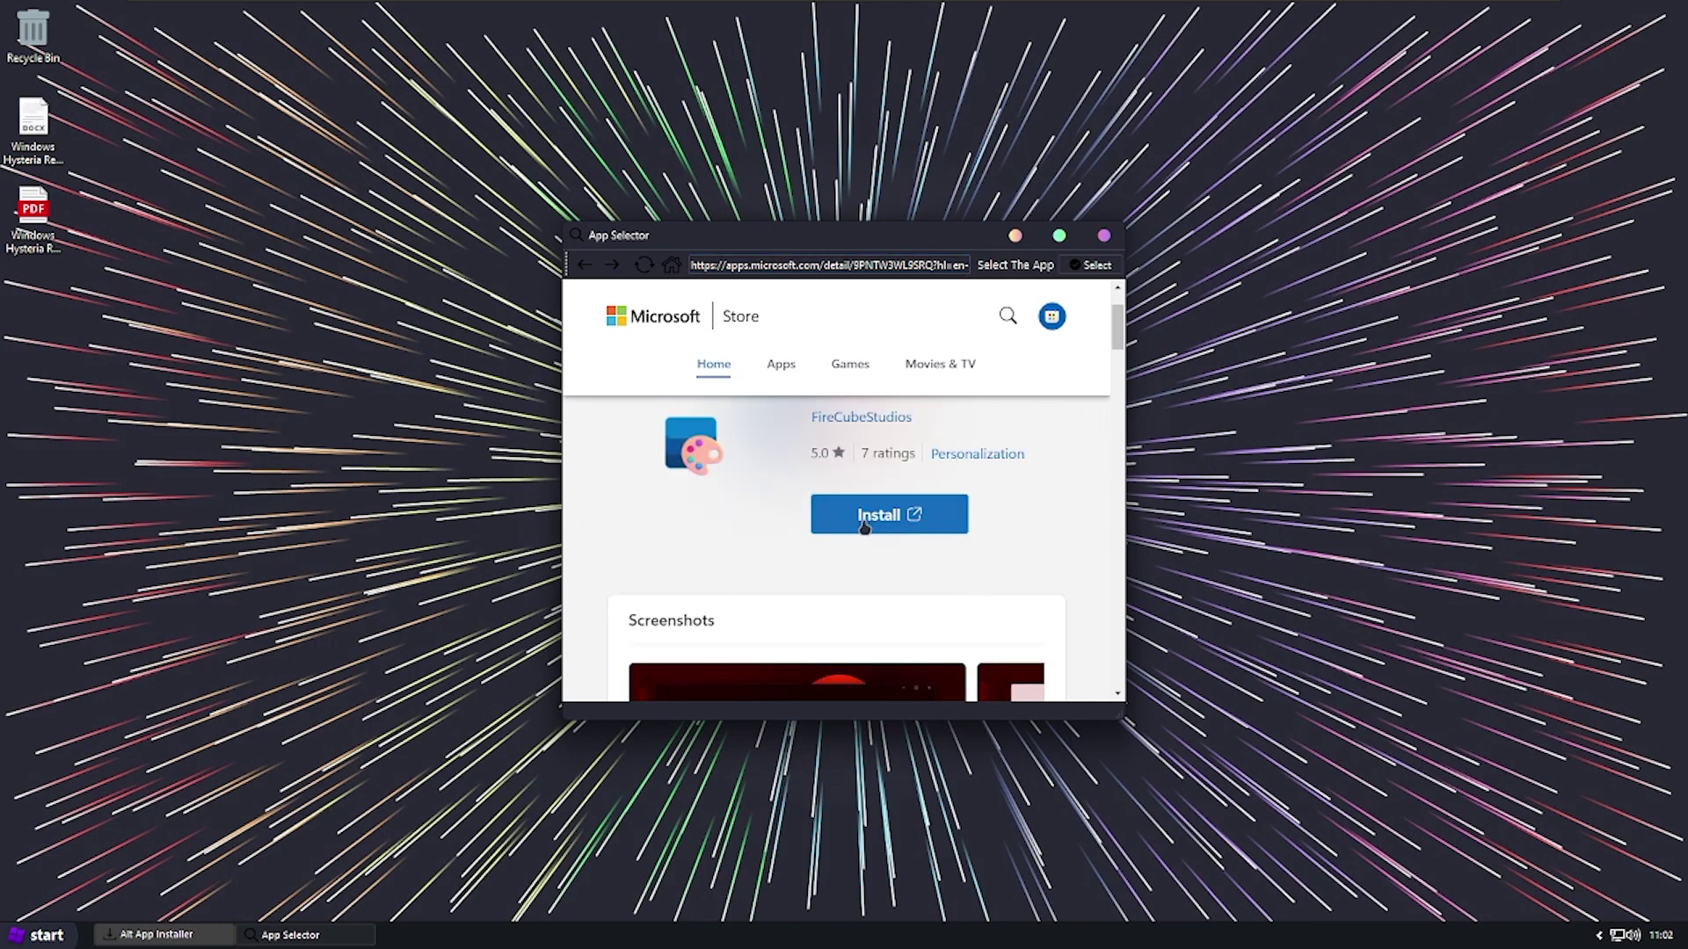
pyautogui.hotkey('alt', 'Tab')
pyautogui.hotkey('alt', 'Tab')
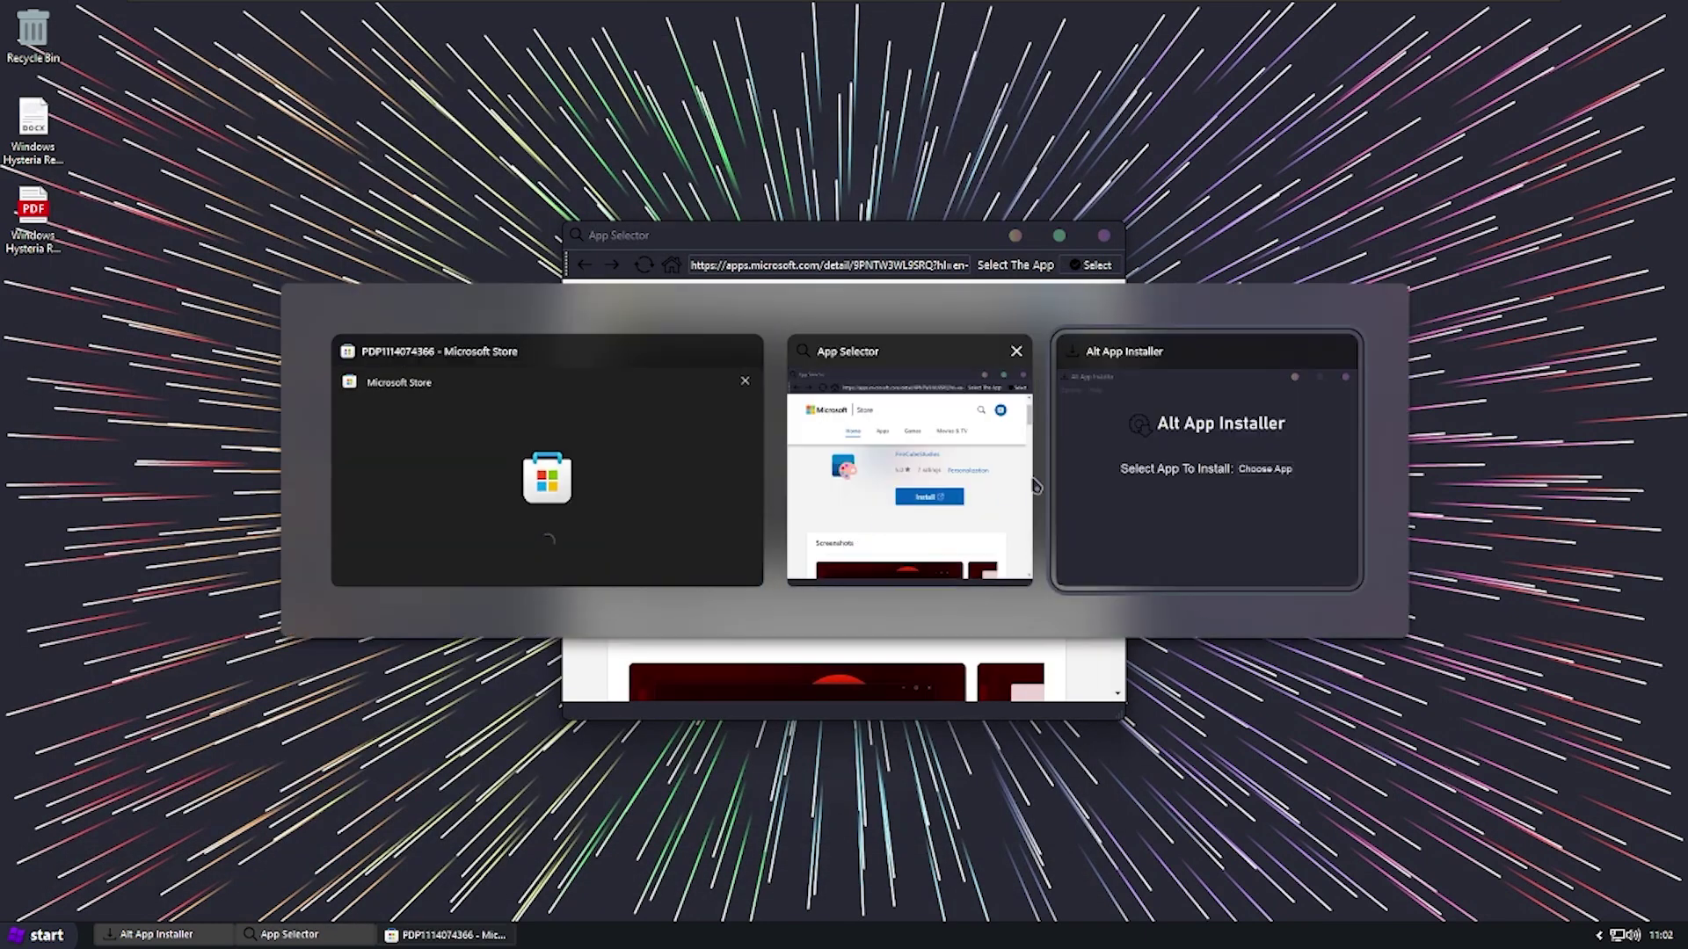
pyautogui.click(649, 308)
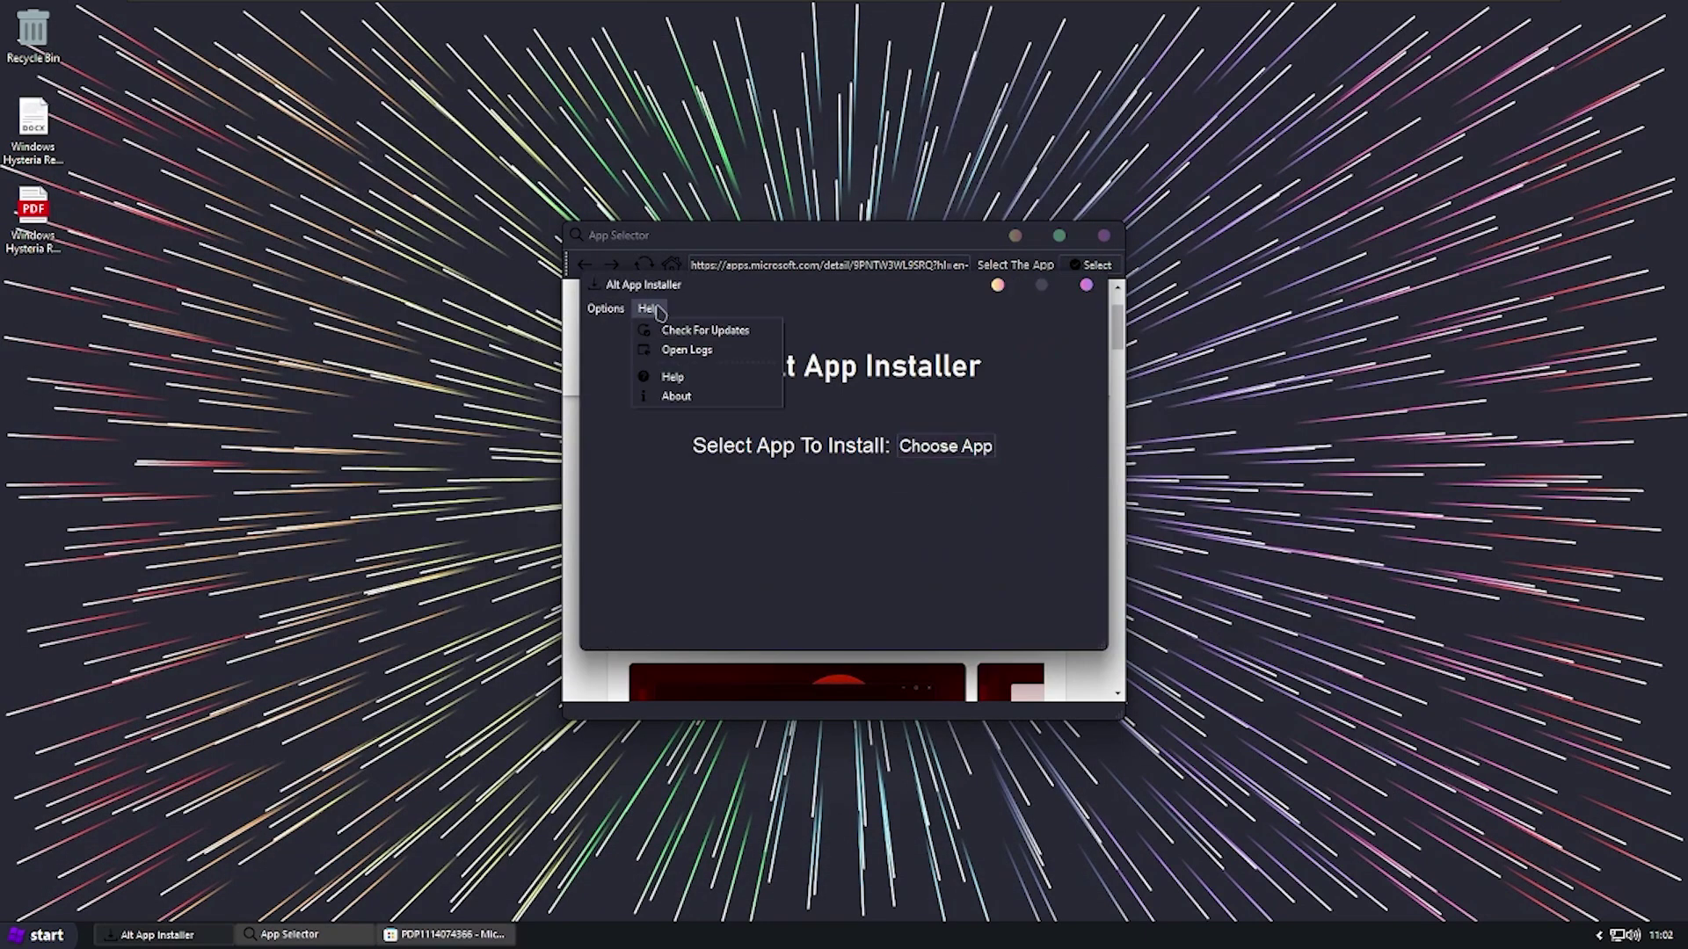
pyautogui.moveTo(606, 309)
pyautogui.click(716, 350)
pyautogui.write('https://apps.microsoft.com/detail/9PNTW3WL9SRQ?hl=en-us&gl=IT')
pyautogui.press('Return')
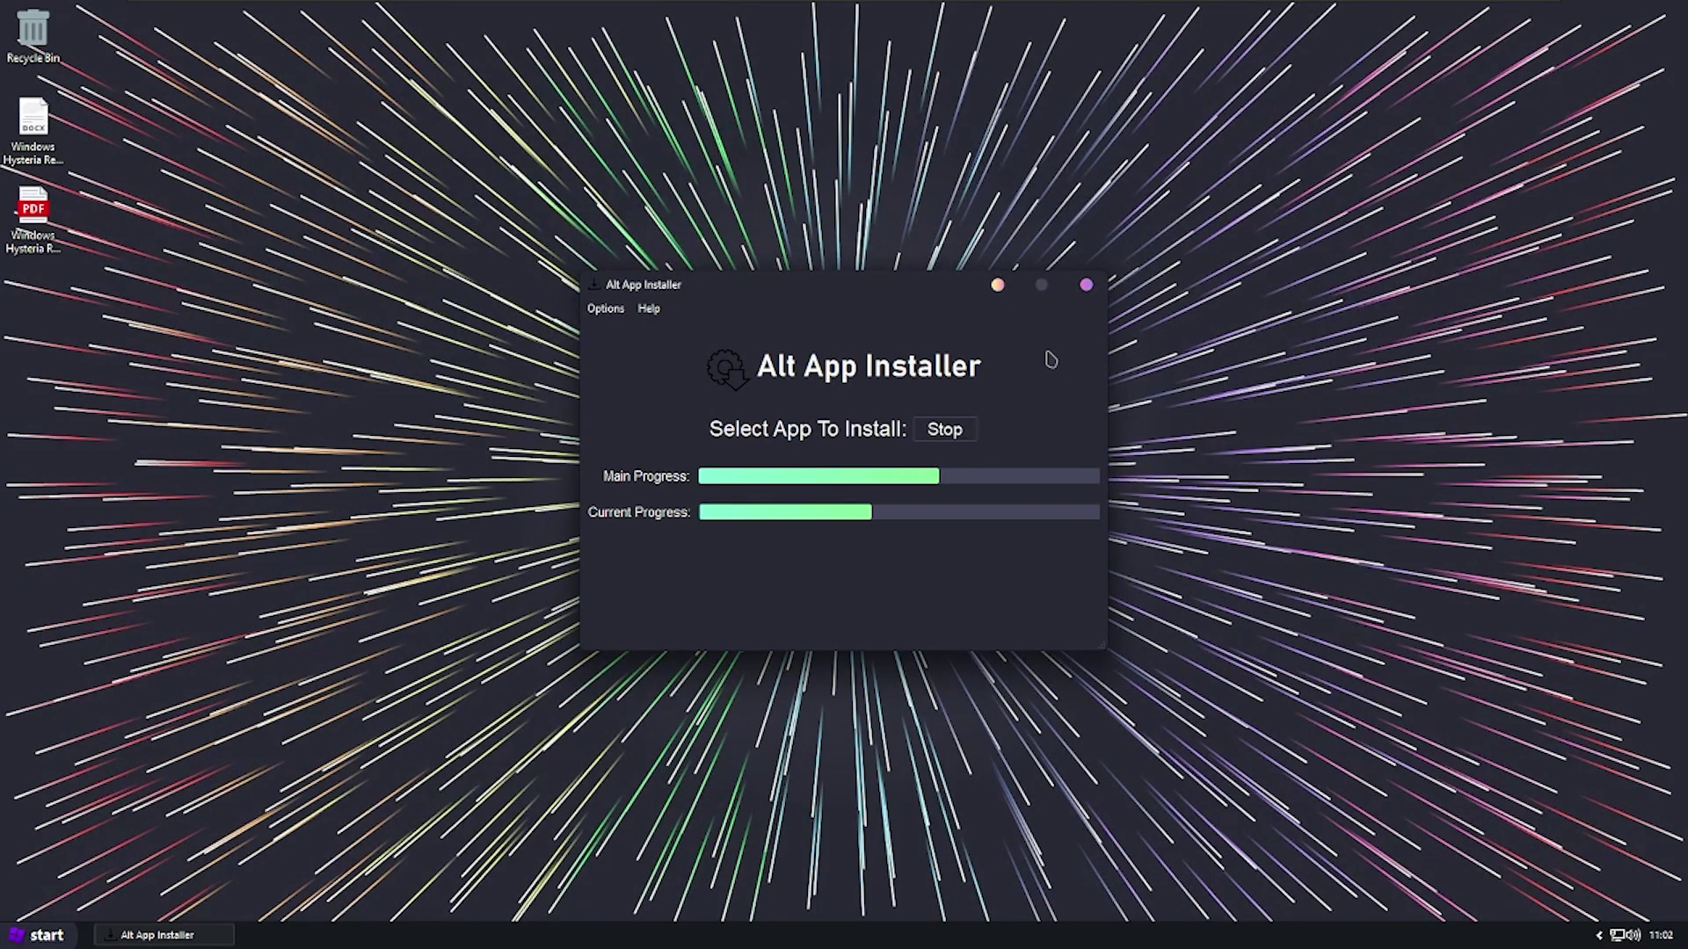
# - Check the Start menu's lists, and search the Desktop folder for "img" in Everything before closing it
pyautogui.press('super')
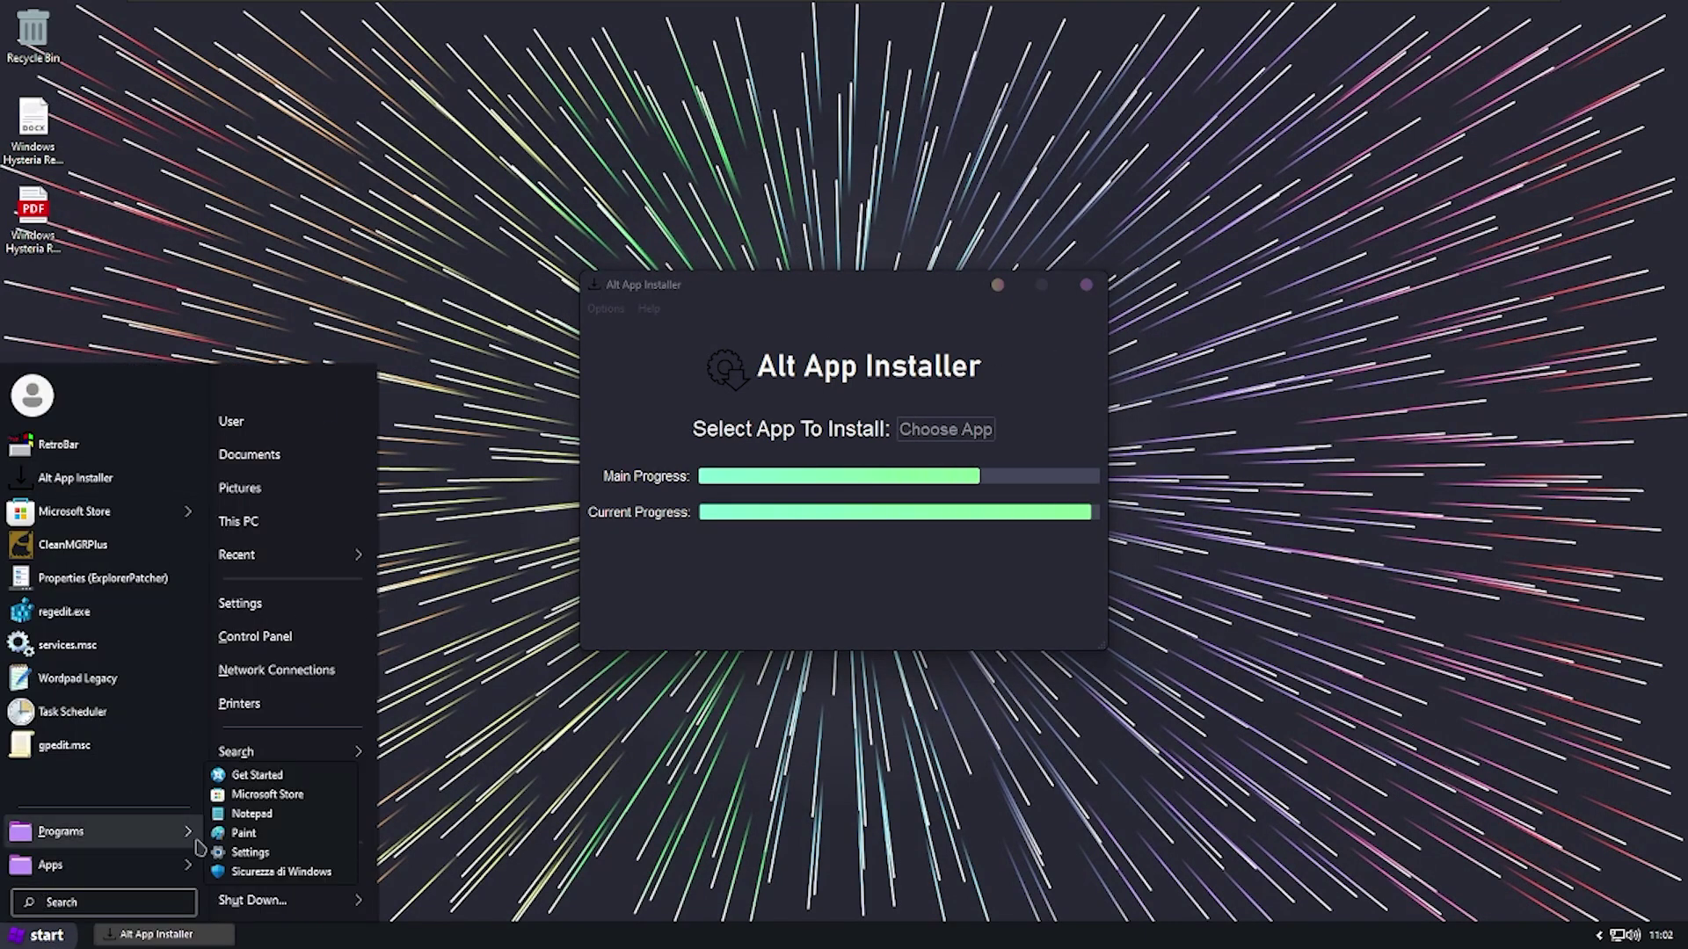
pyautogui.click(728, 552)
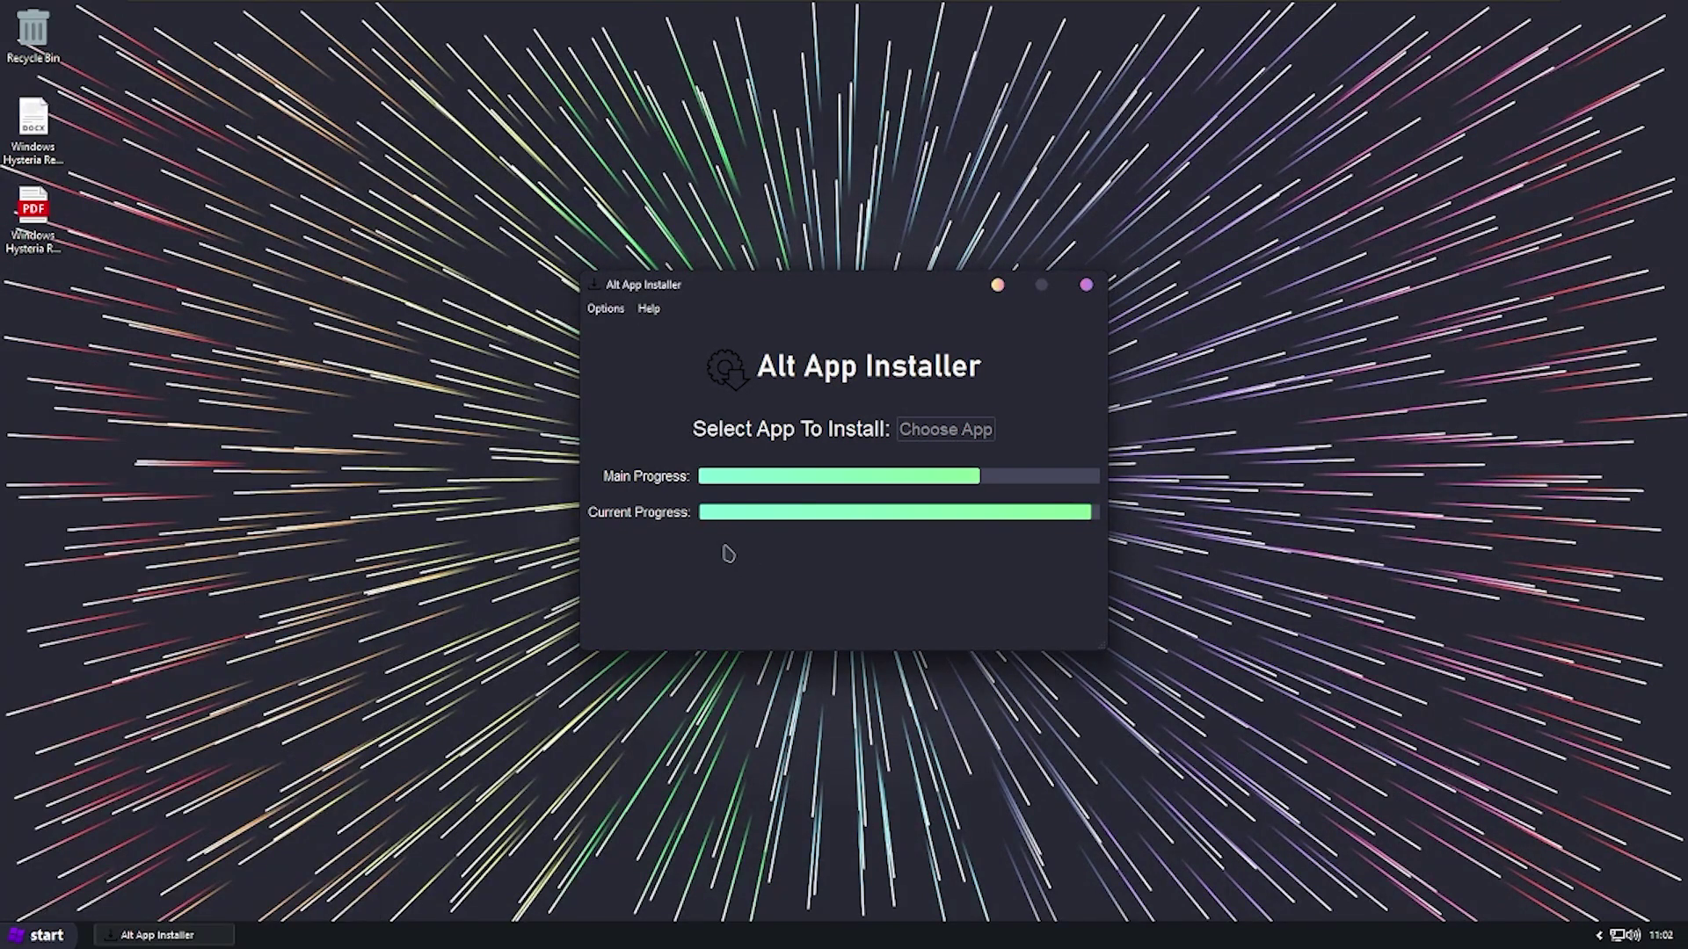
pyautogui.rightClick(217, 289)
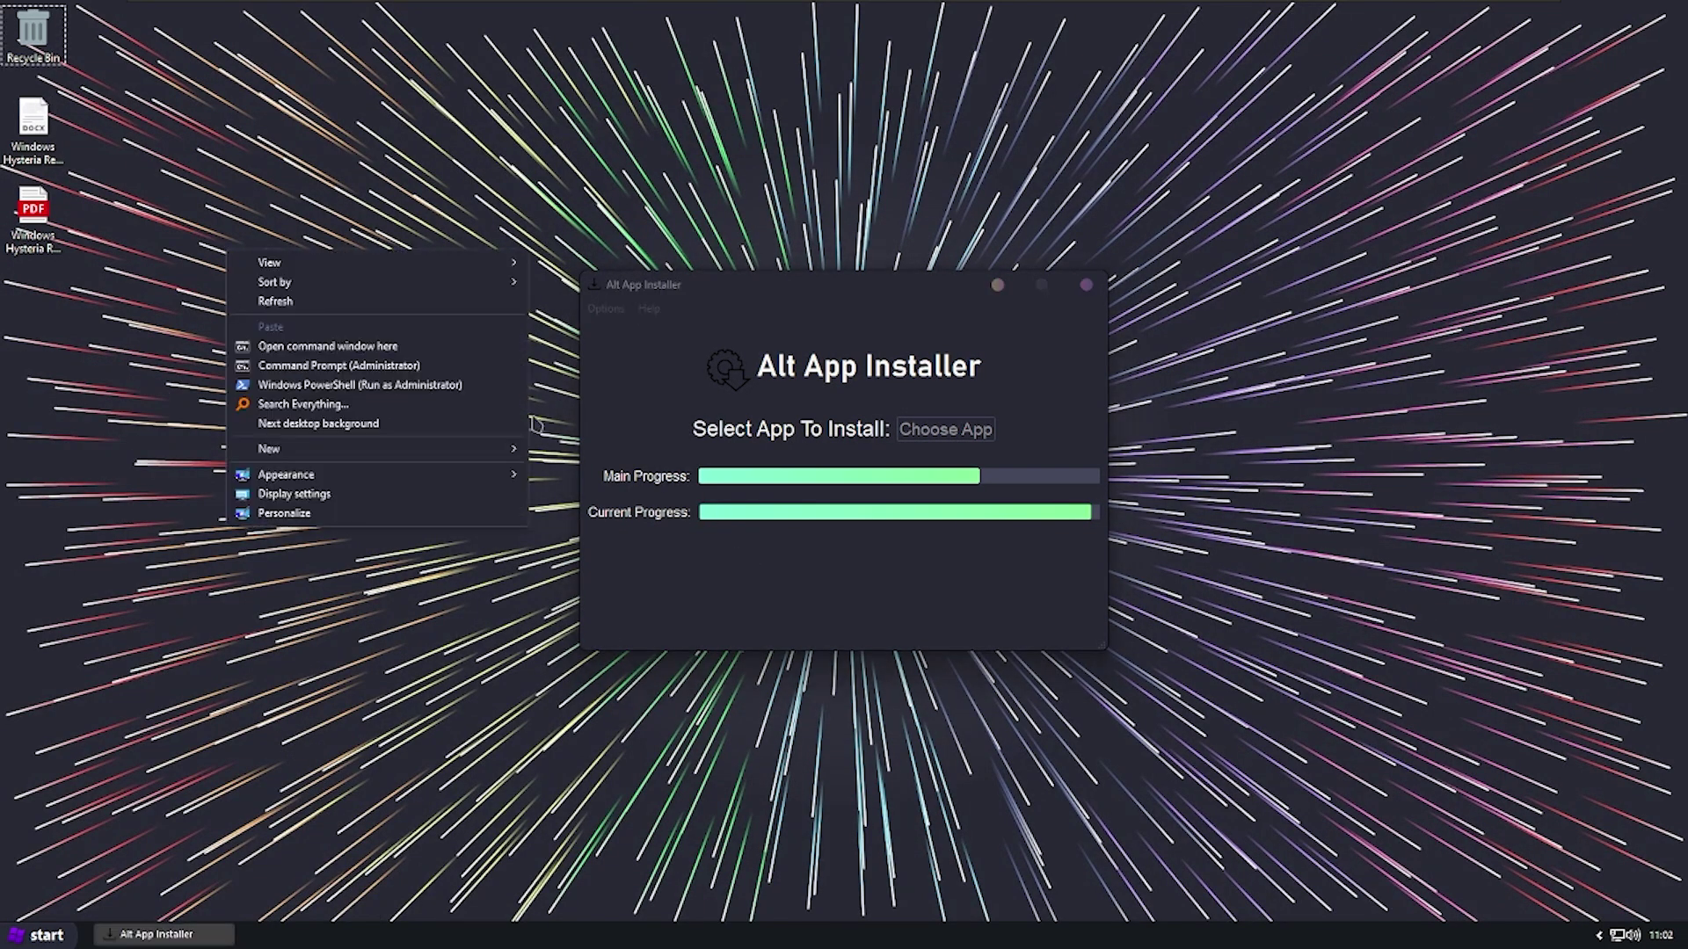
pyautogui.click(429, 406)
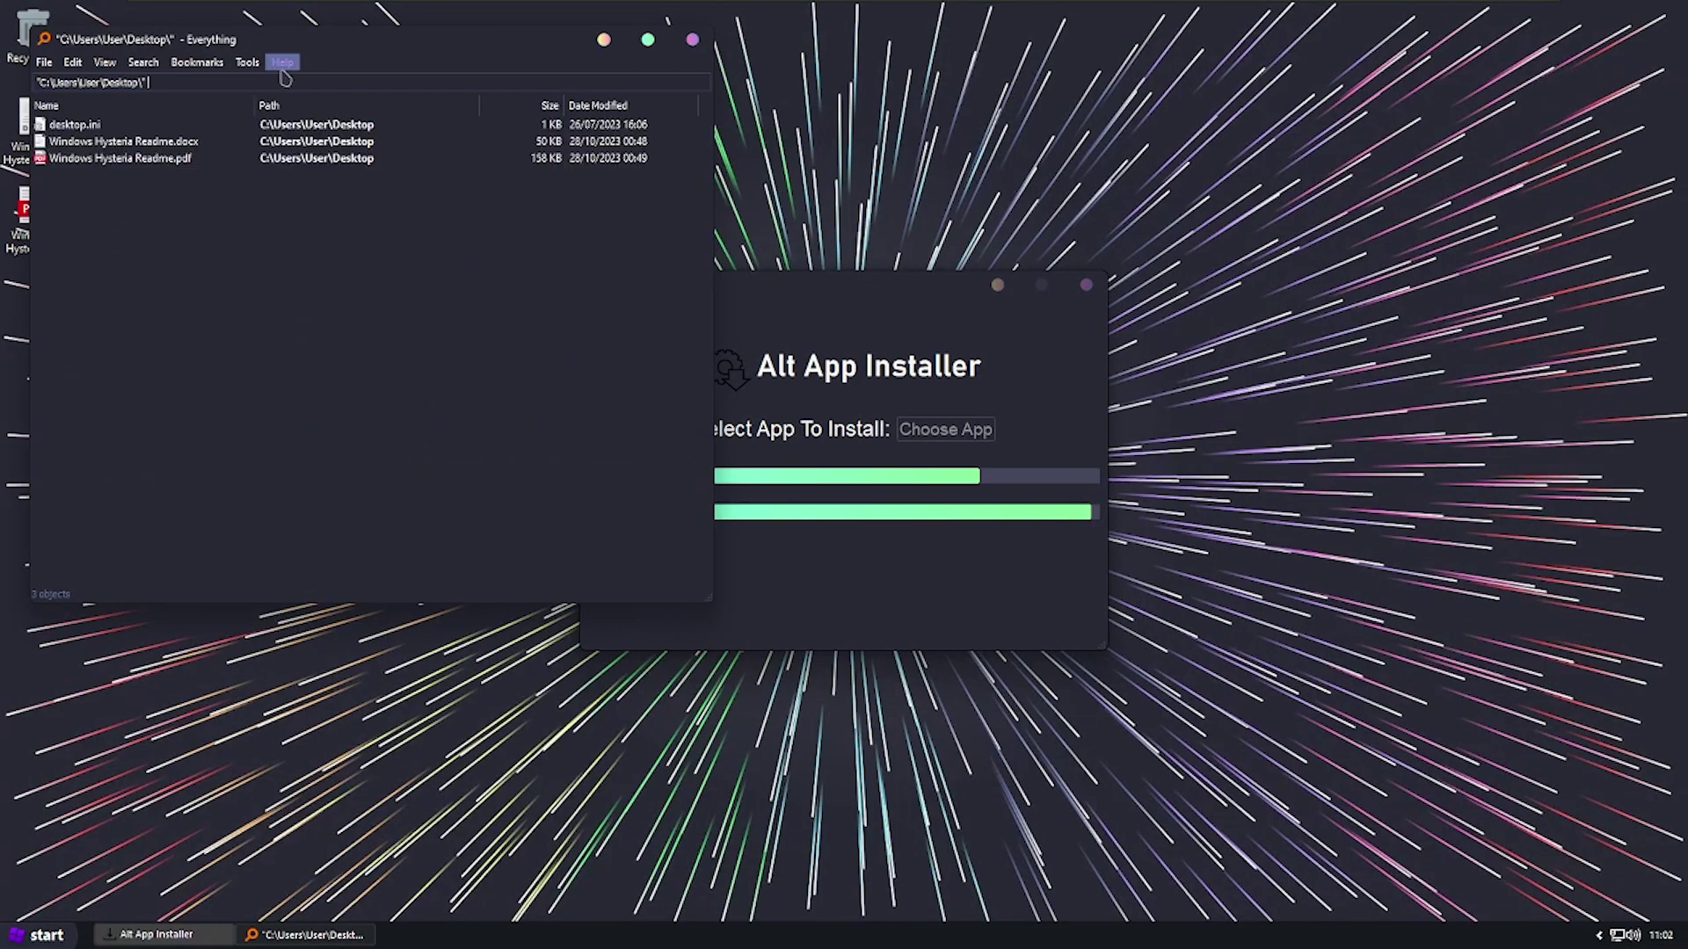
pyautogui.write('img')
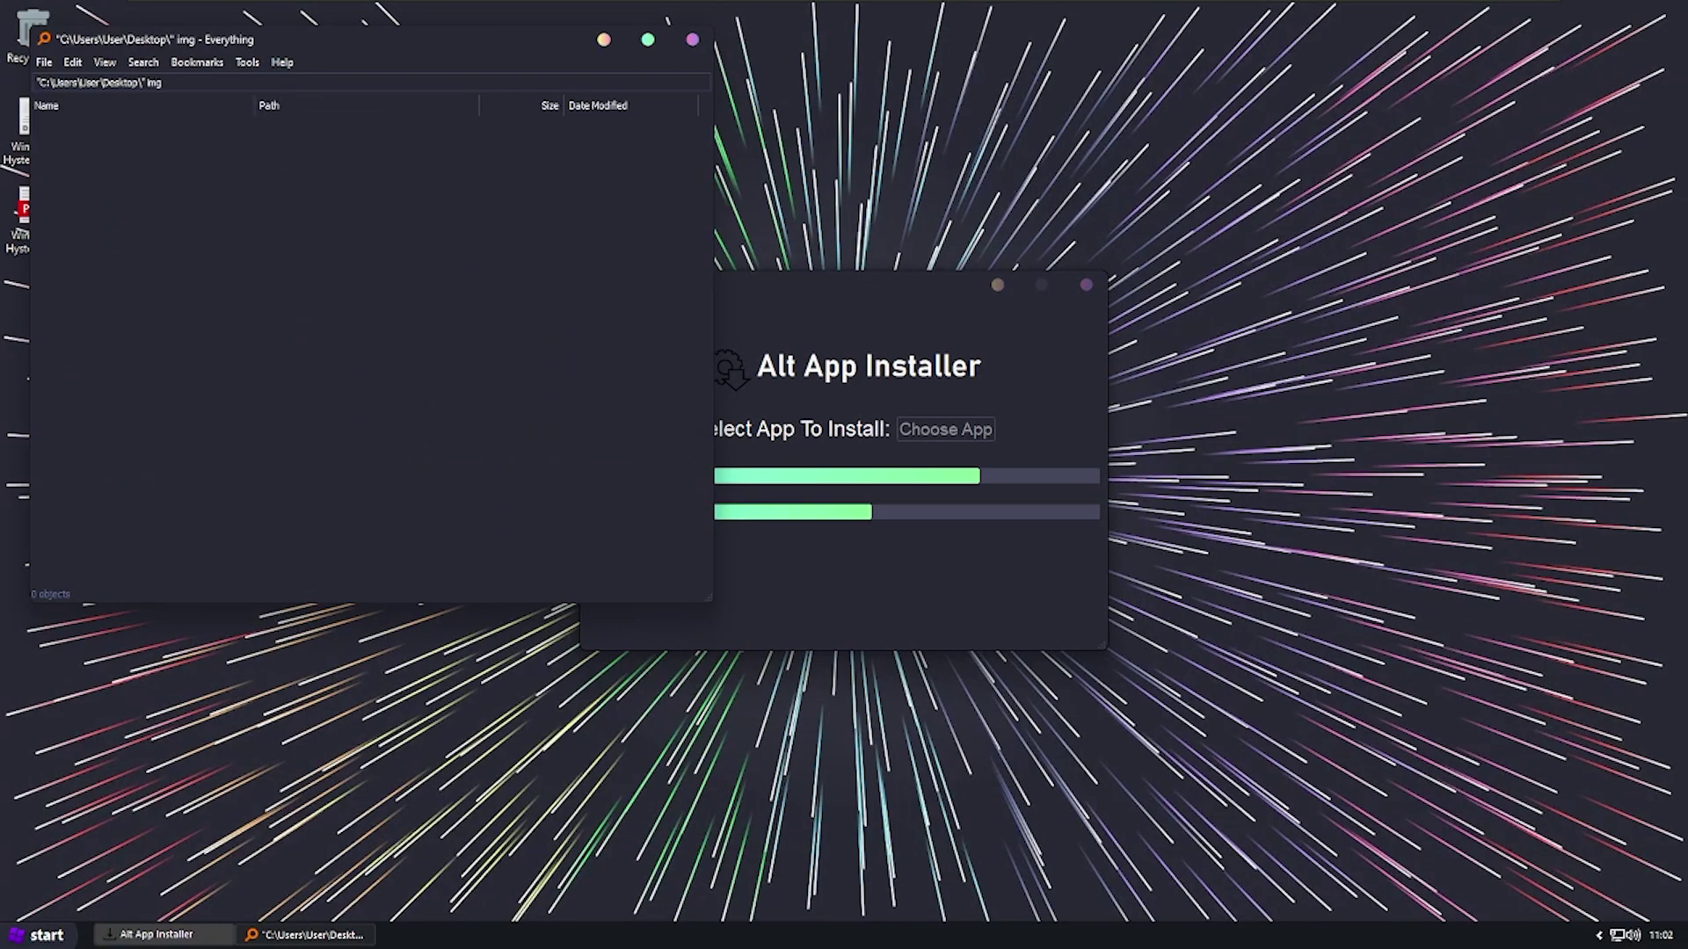
pyautogui.click(692, 40)
# - Expand the hidden notification area icons beside the clock
pyautogui.rightClick(783, 219)
pyautogui.click(659, 513)
pyautogui.click(1599, 936)
pyautogui.click(1656, 933)
# - Open Control Panel's System and Security category with the command "control", and open and close the Settings app
pyautogui.press('super+r')
pyautogui.write('control')
pyautogui.press('Return')
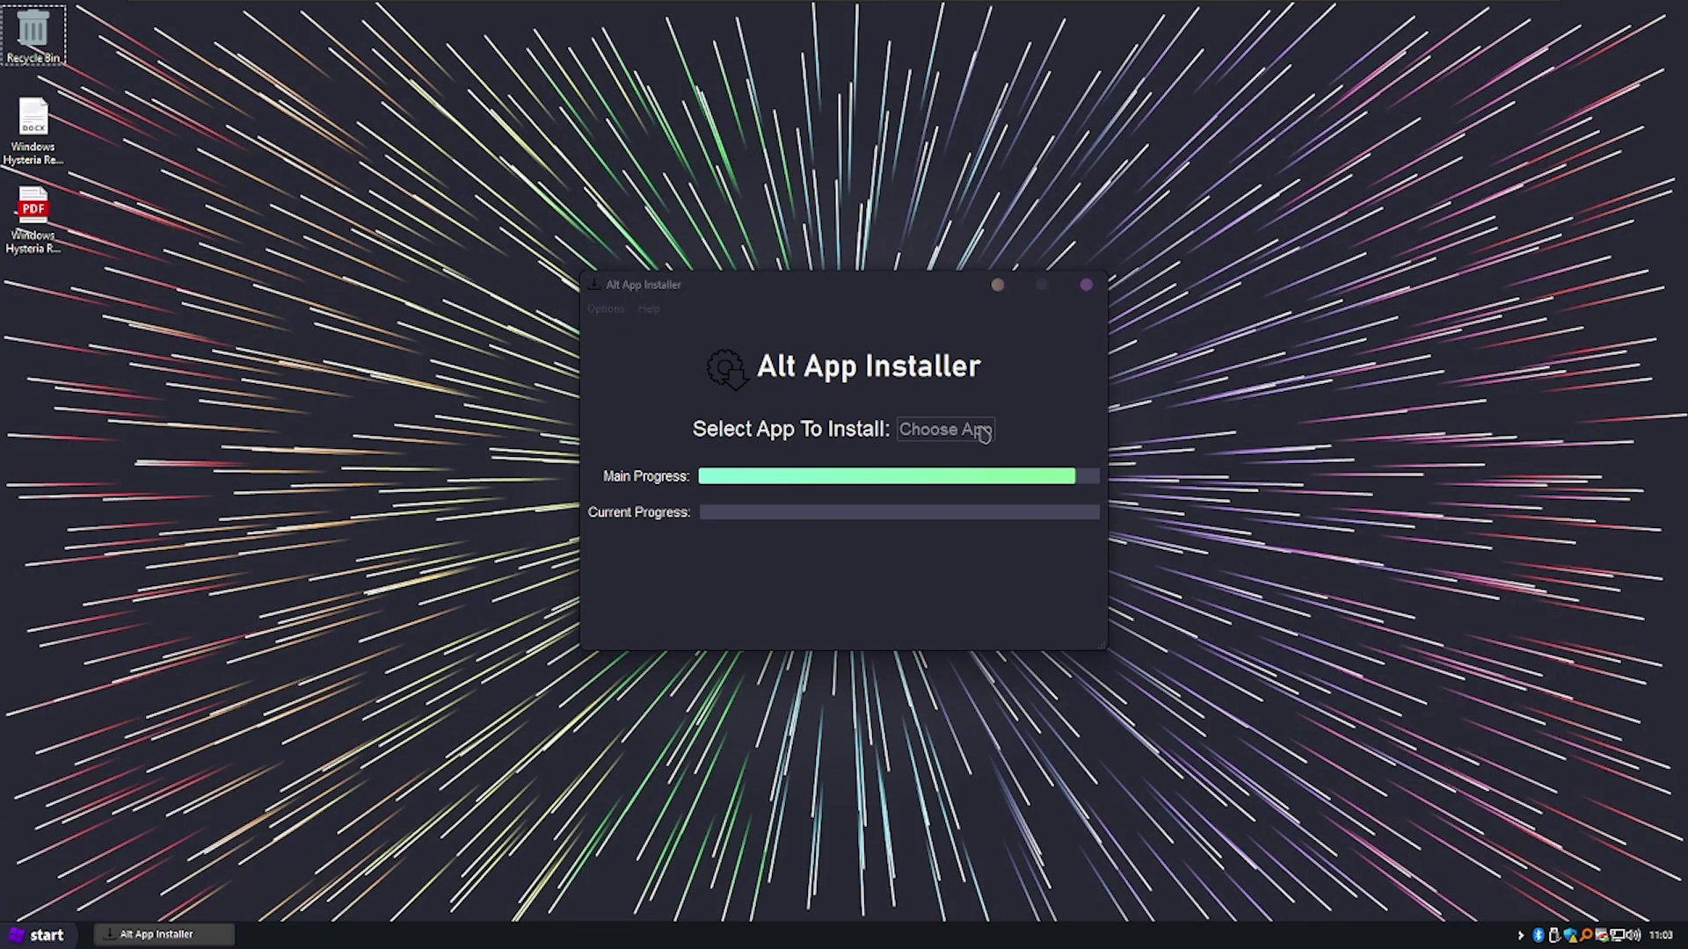
pyautogui.hotkey('alt', 'Tab')
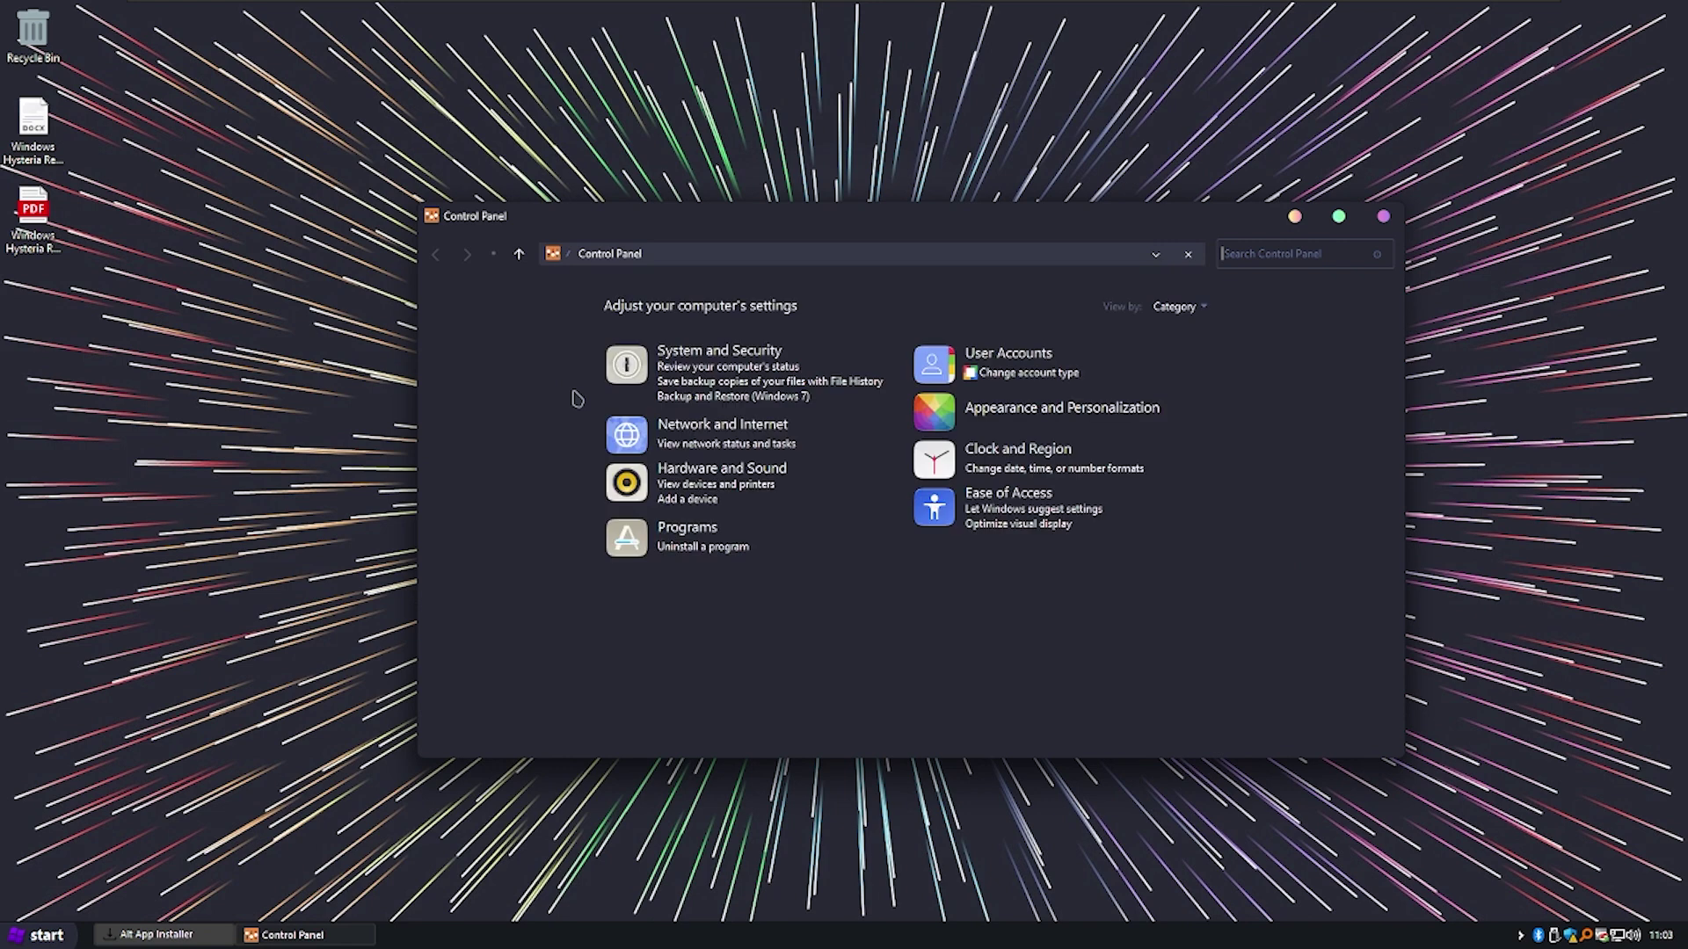
pyautogui.click(703, 406)
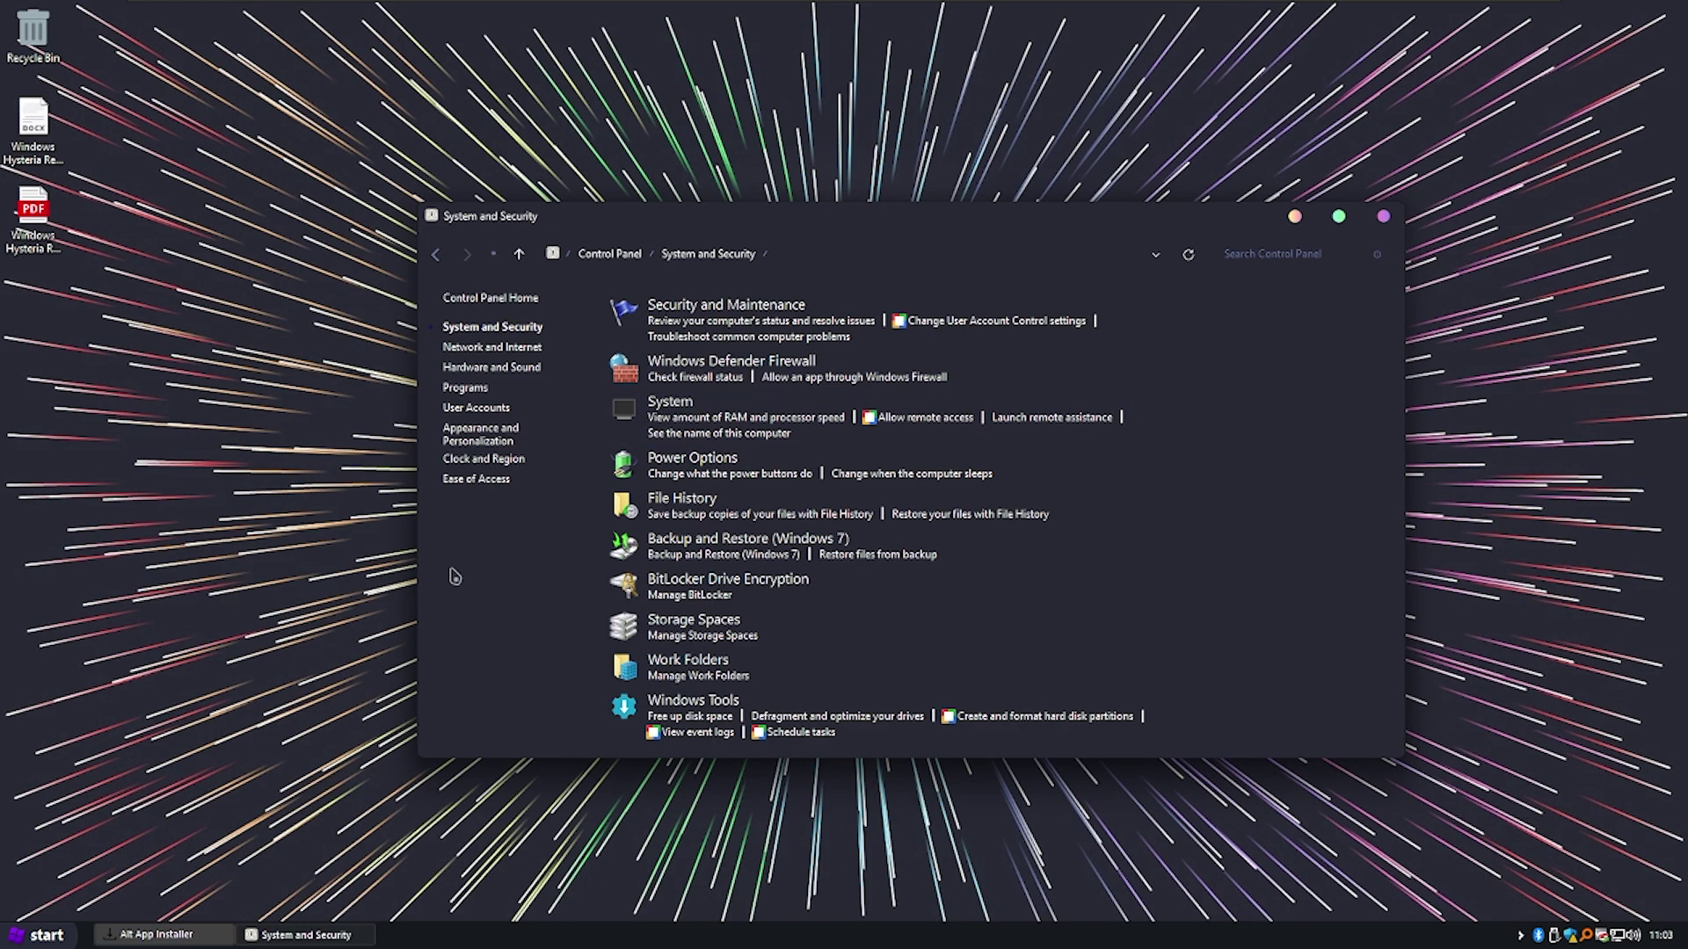
pyautogui.press('super+i')
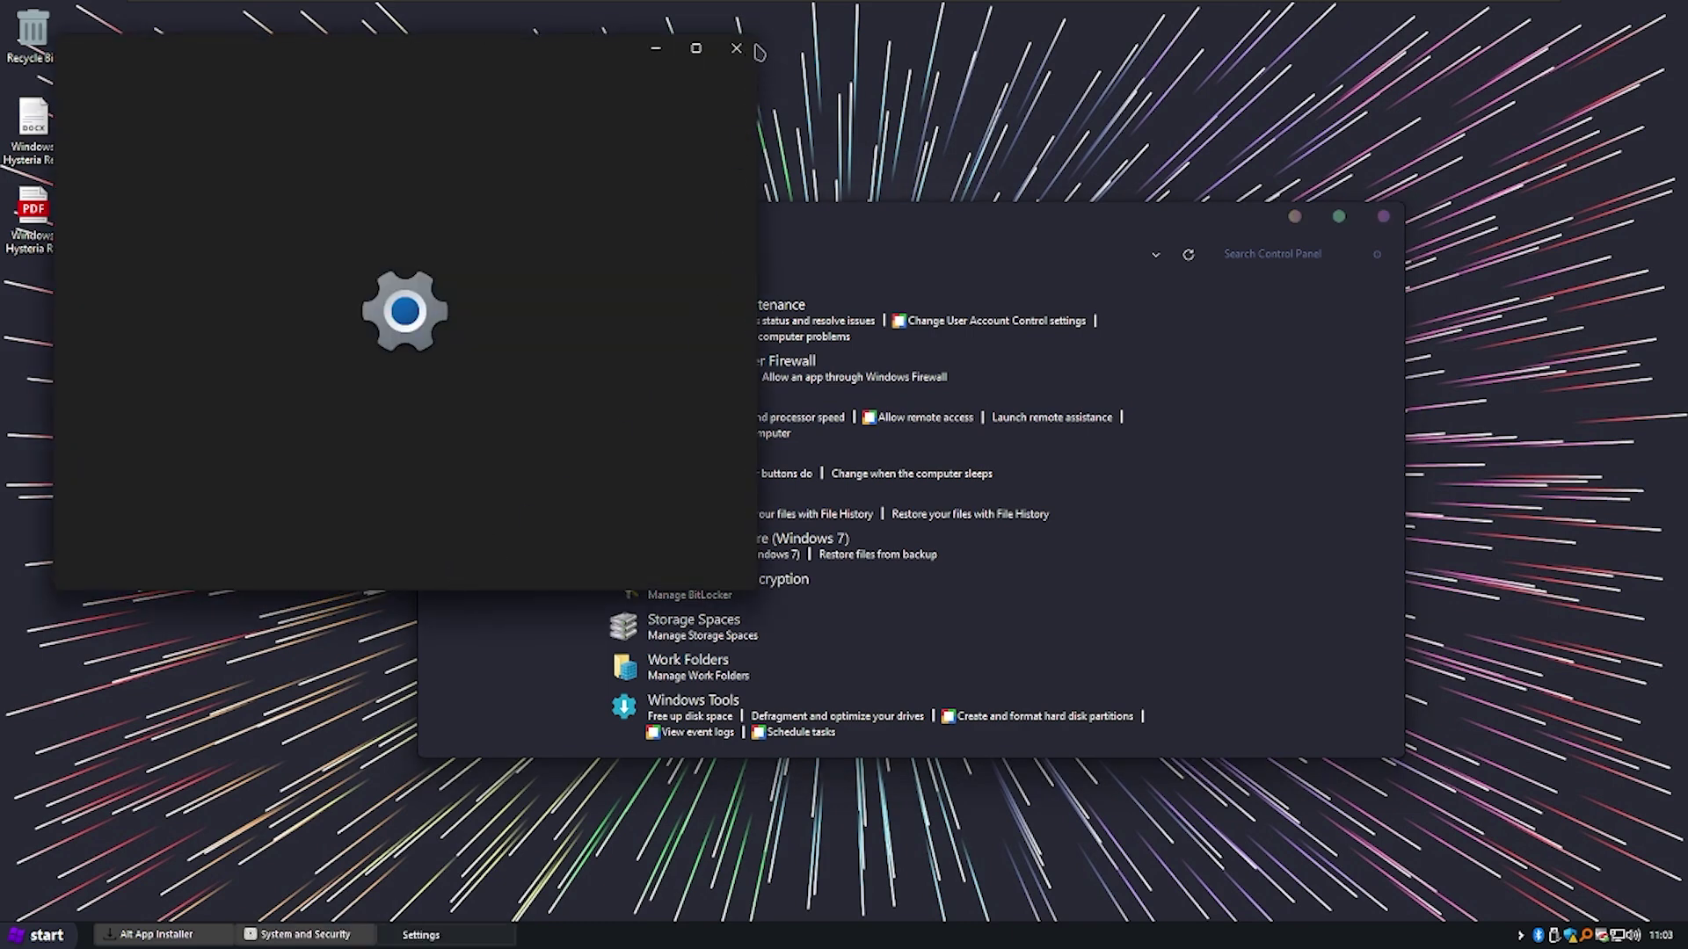
pyautogui.click(735, 47)
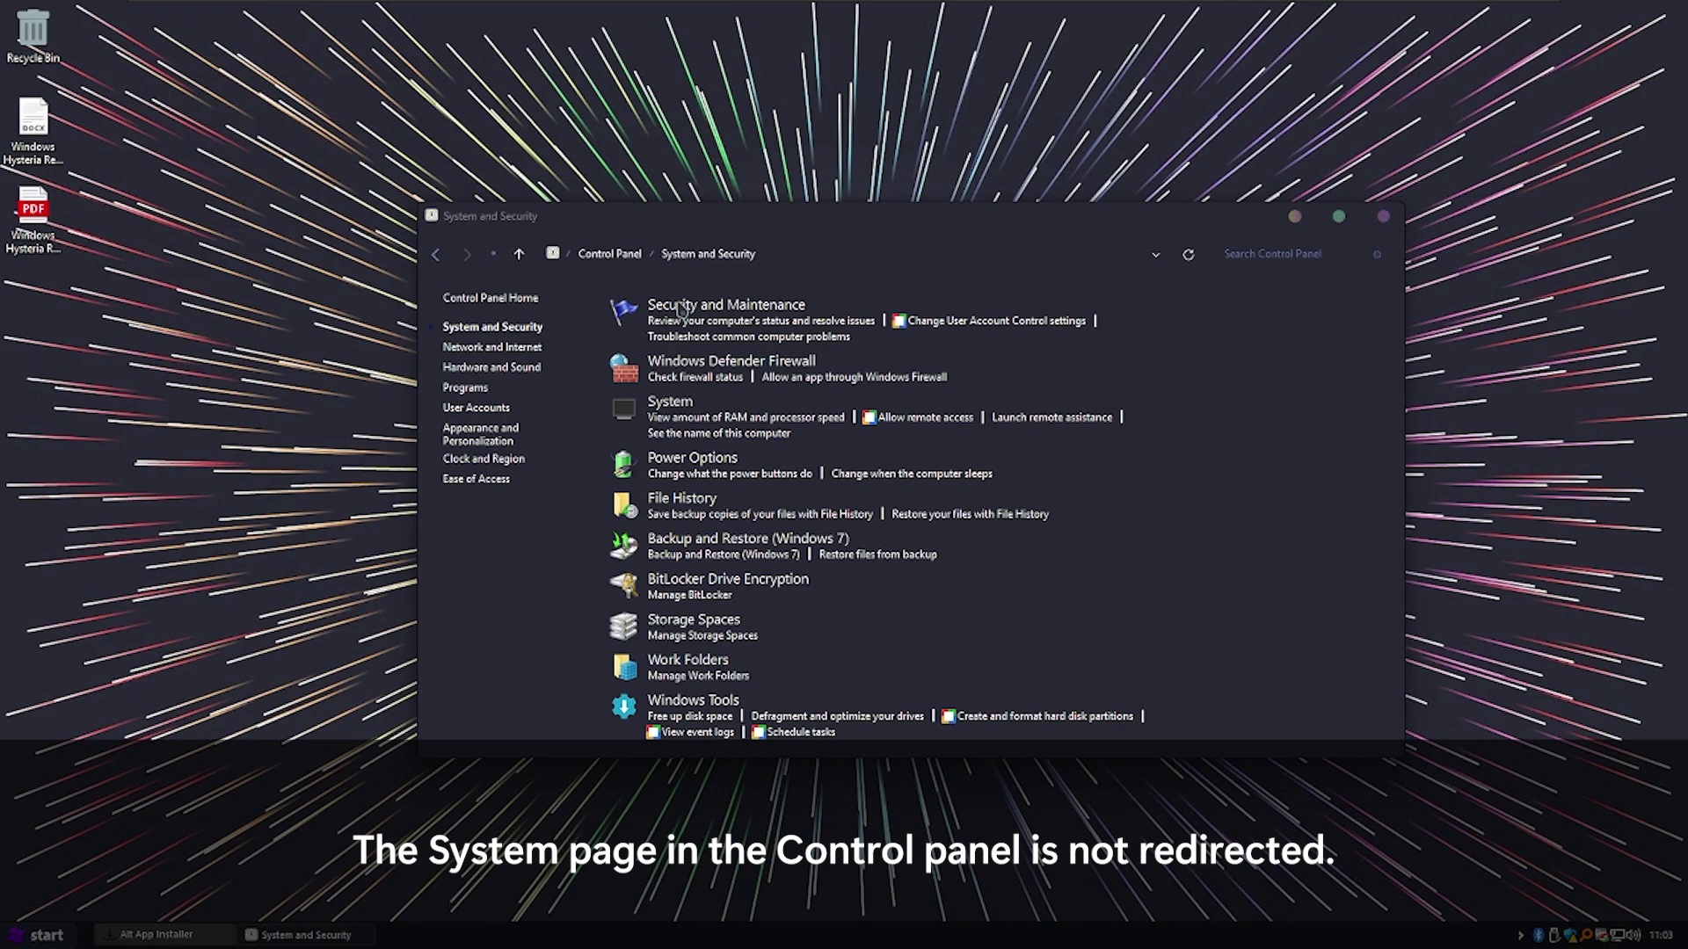
# - In ExplorerPatcher's Other settings, prevent Control Panel links such as Programs and Features and Adjust date/time from being redirected to Settings
pyautogui.press('super')
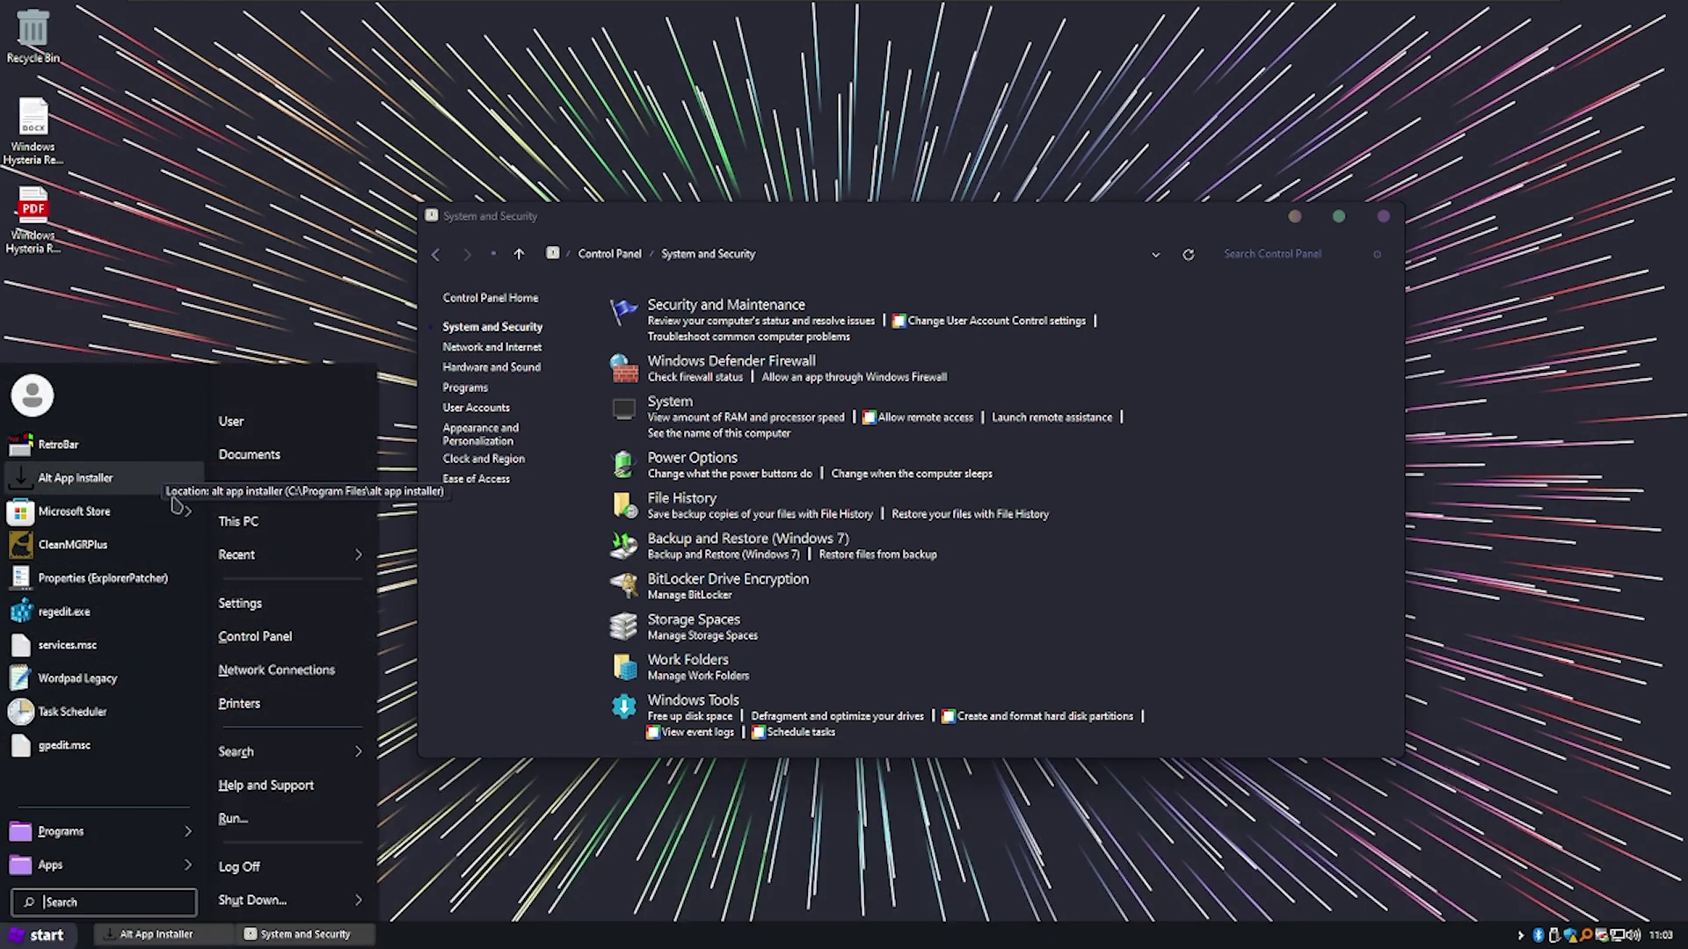
pyautogui.click(150, 589)
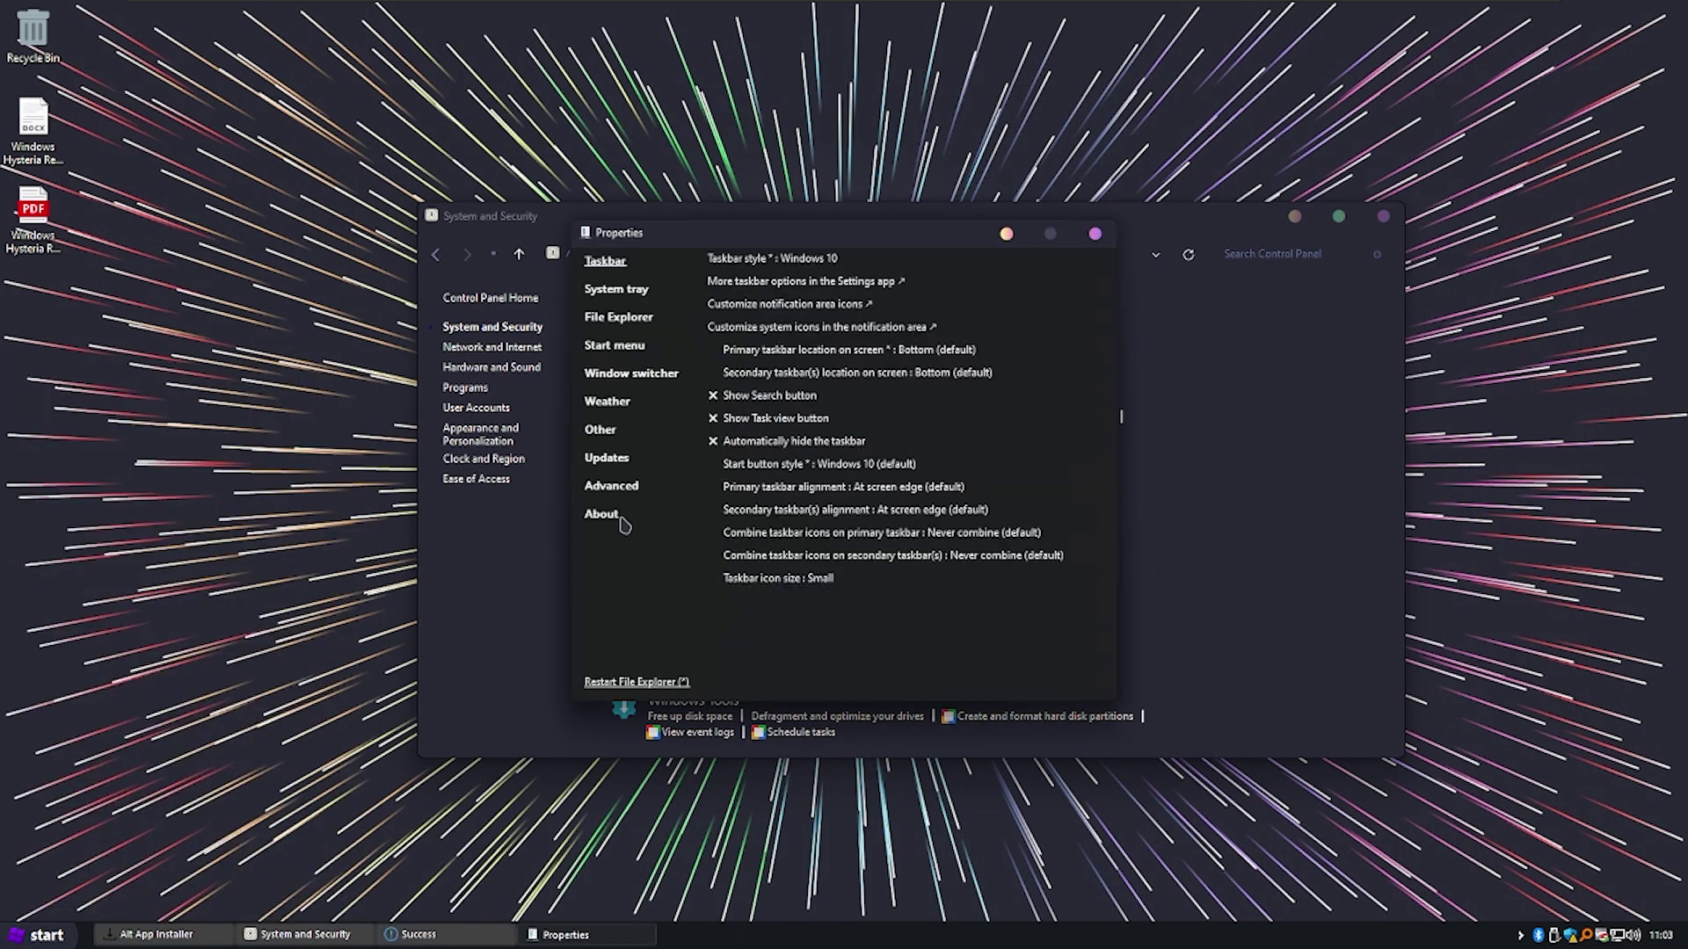
pyautogui.click(613, 519)
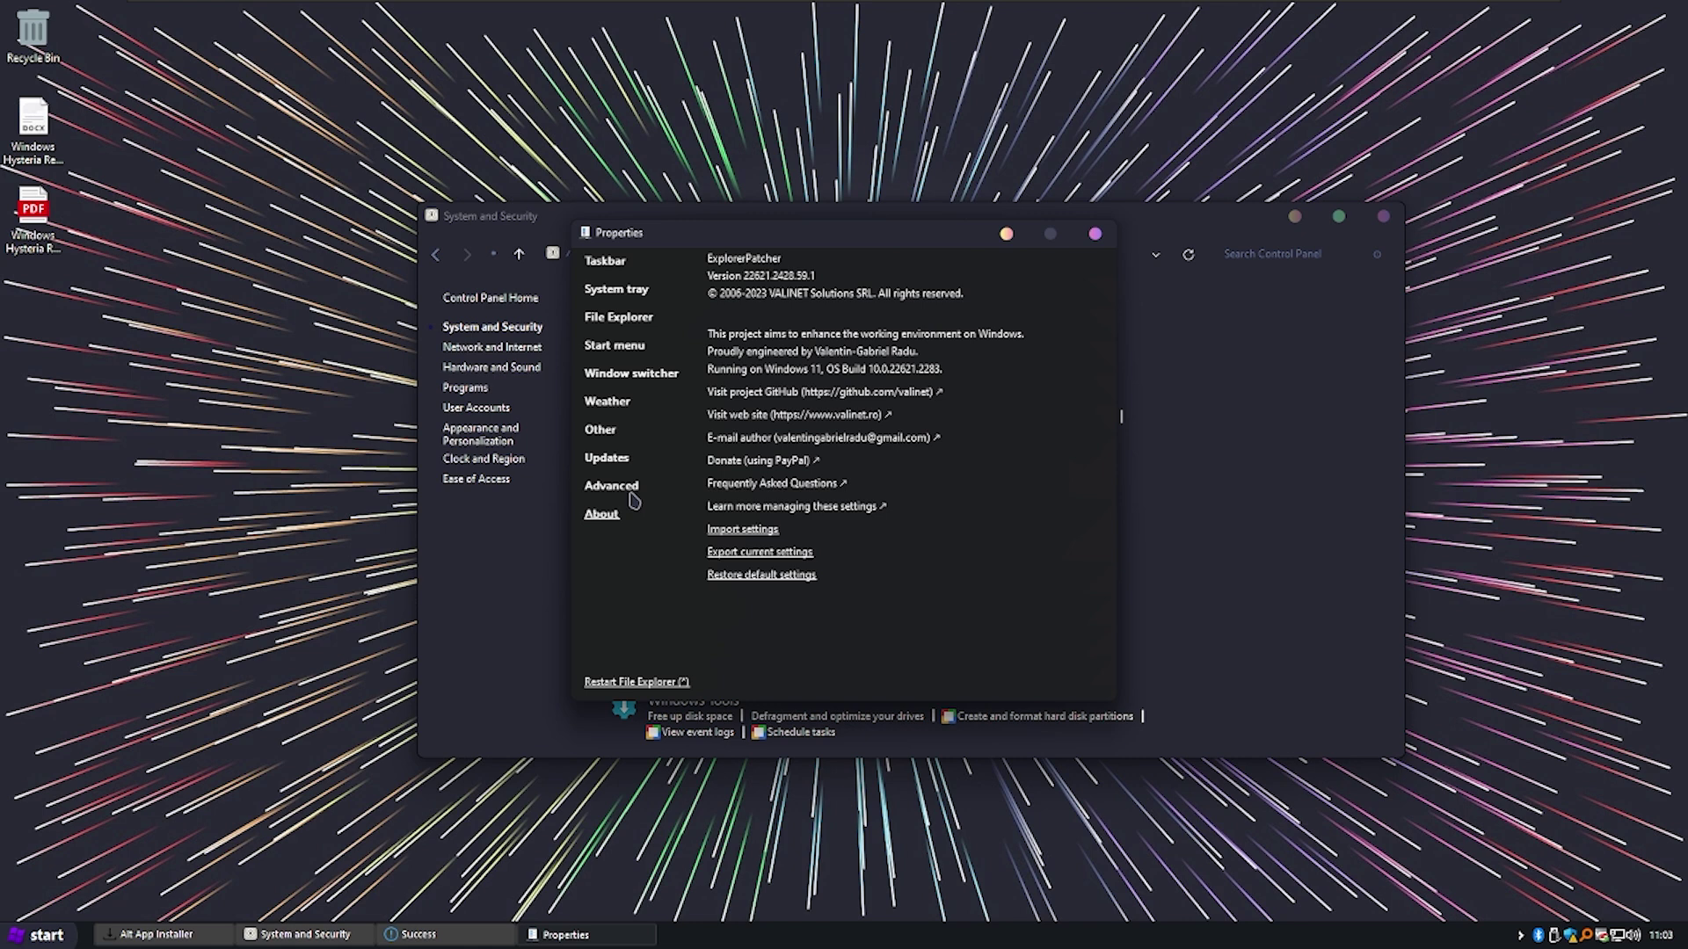
pyautogui.click(604, 446)
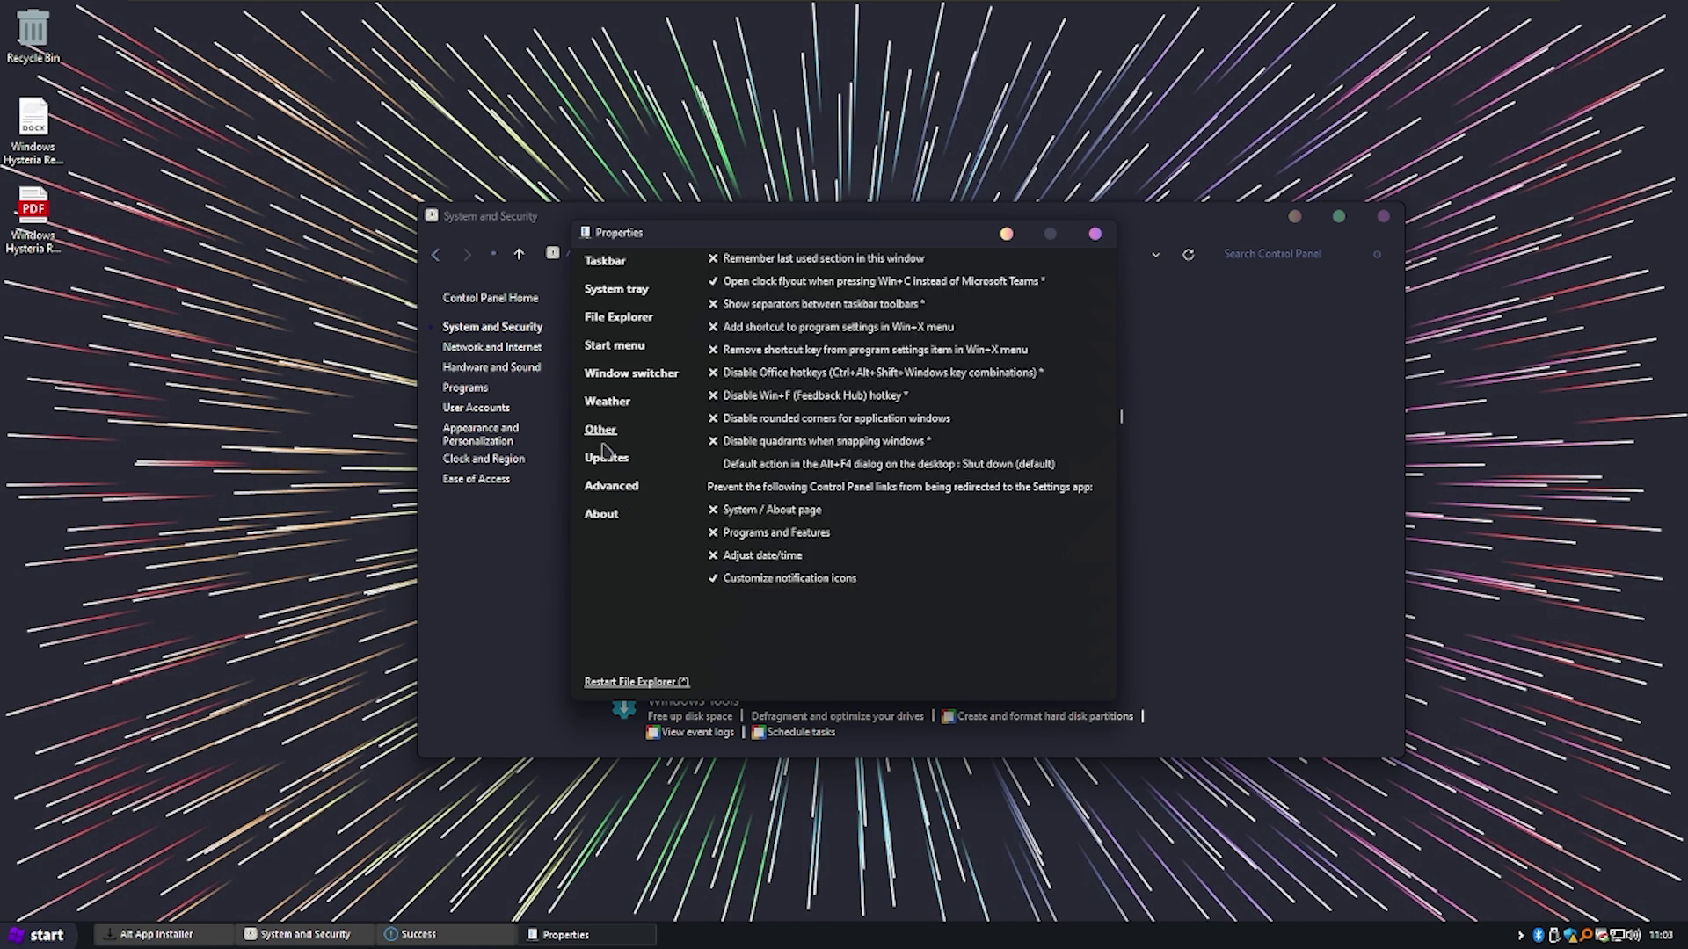
pyautogui.click(787, 540)
pyautogui.click(770, 562)
pyautogui.press('Escape')
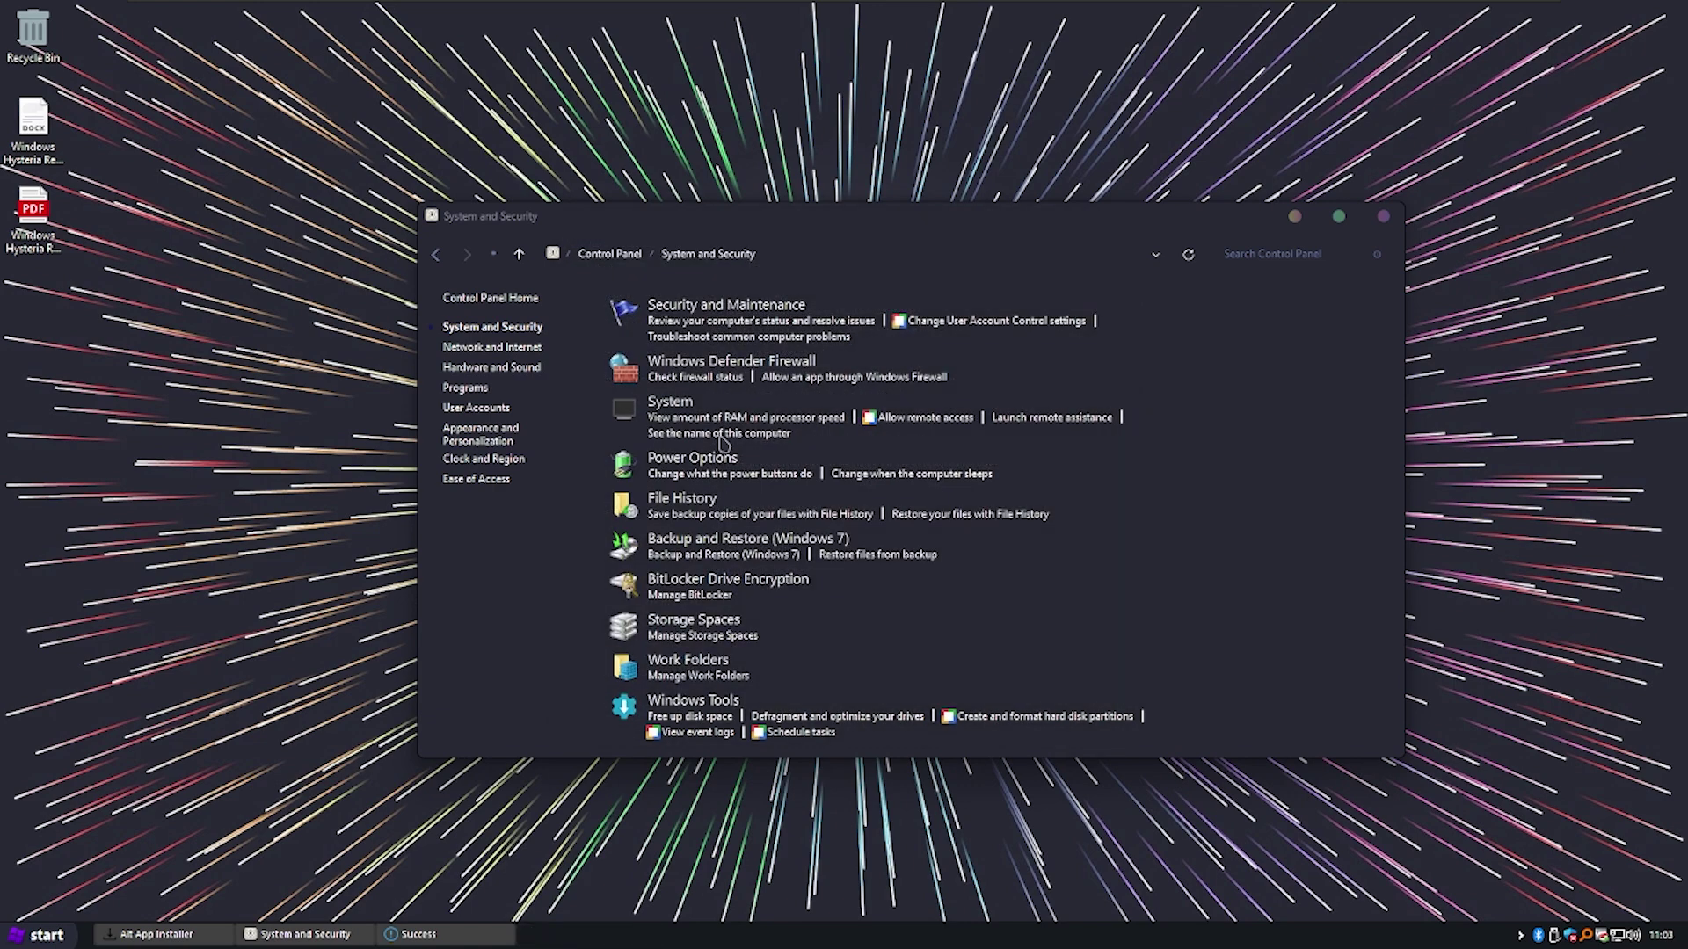
# - View the classic System page in Control Panel, and close it along with the Success message
pyautogui.press('super+Pause')
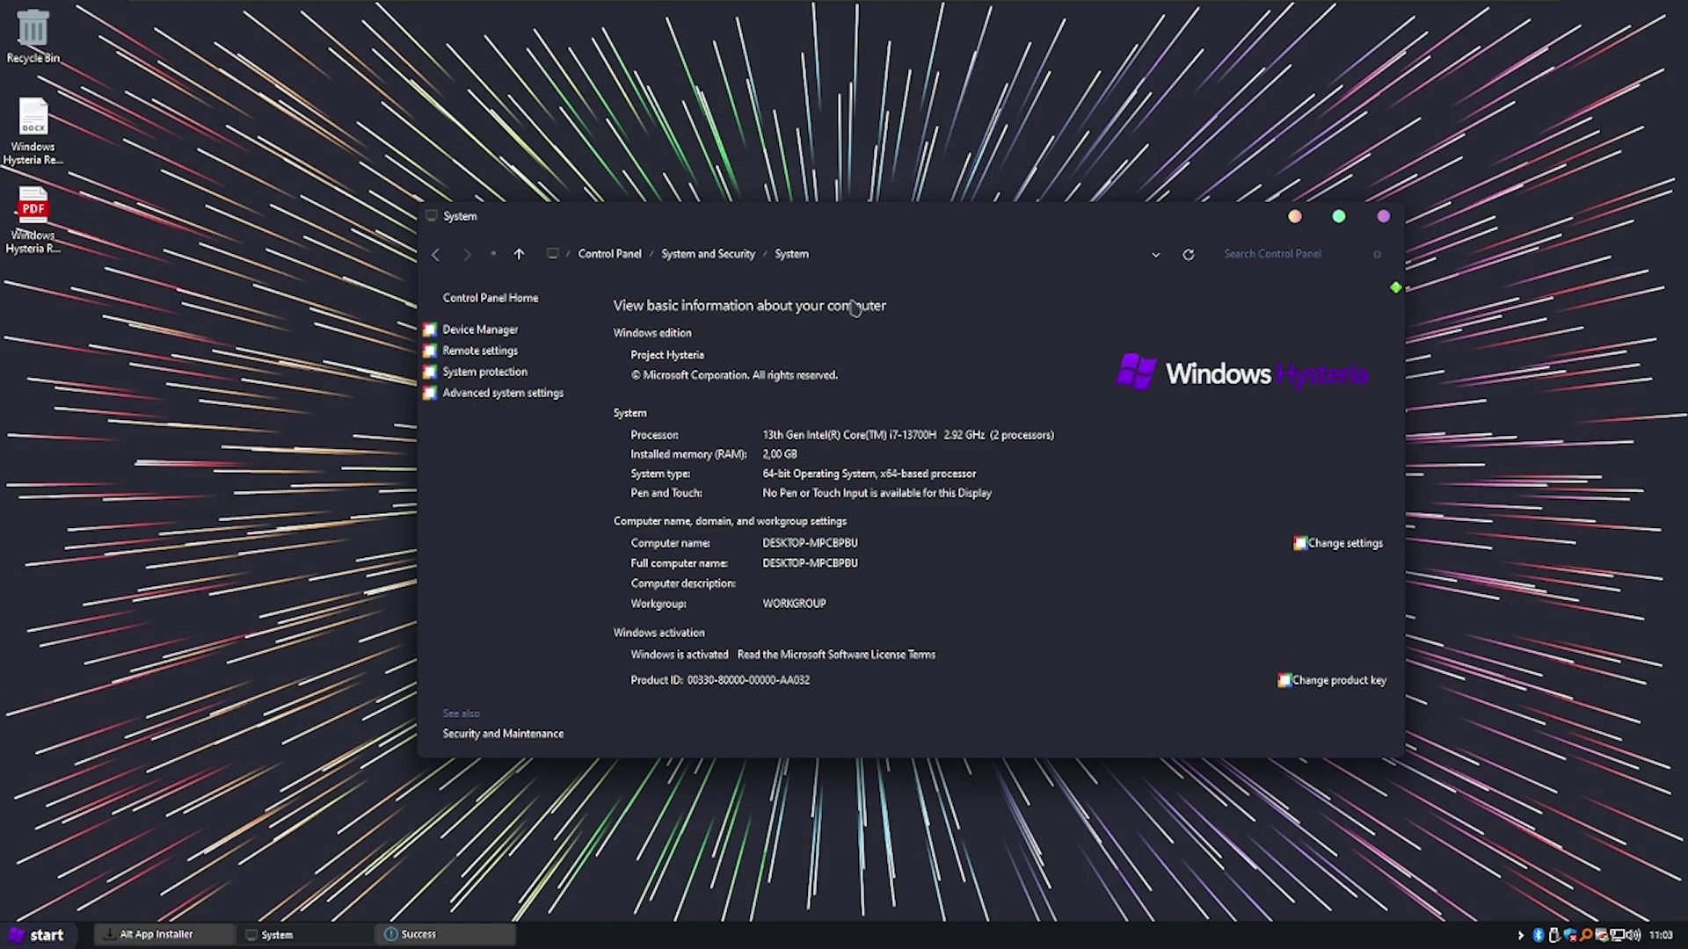
pyautogui.hotkey('alt', 'F4')
pyautogui.click(879, 471)
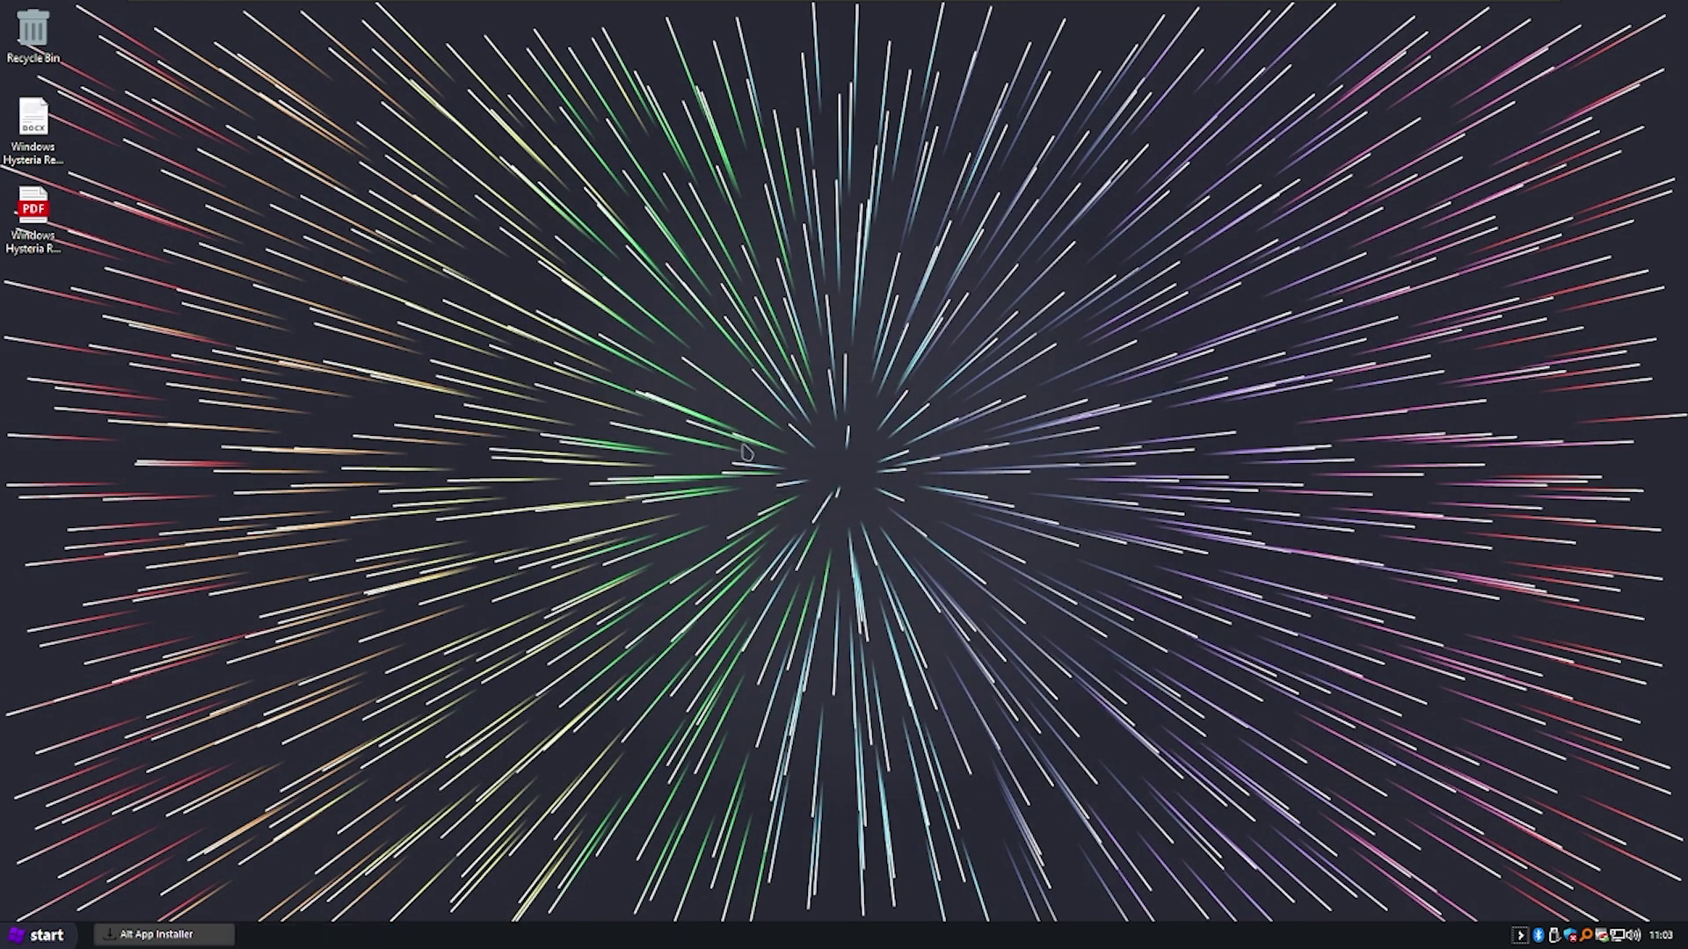
# - Launch the installed Tabbed™ app from the Start menu's Apps list
pyautogui.click(19, 930)
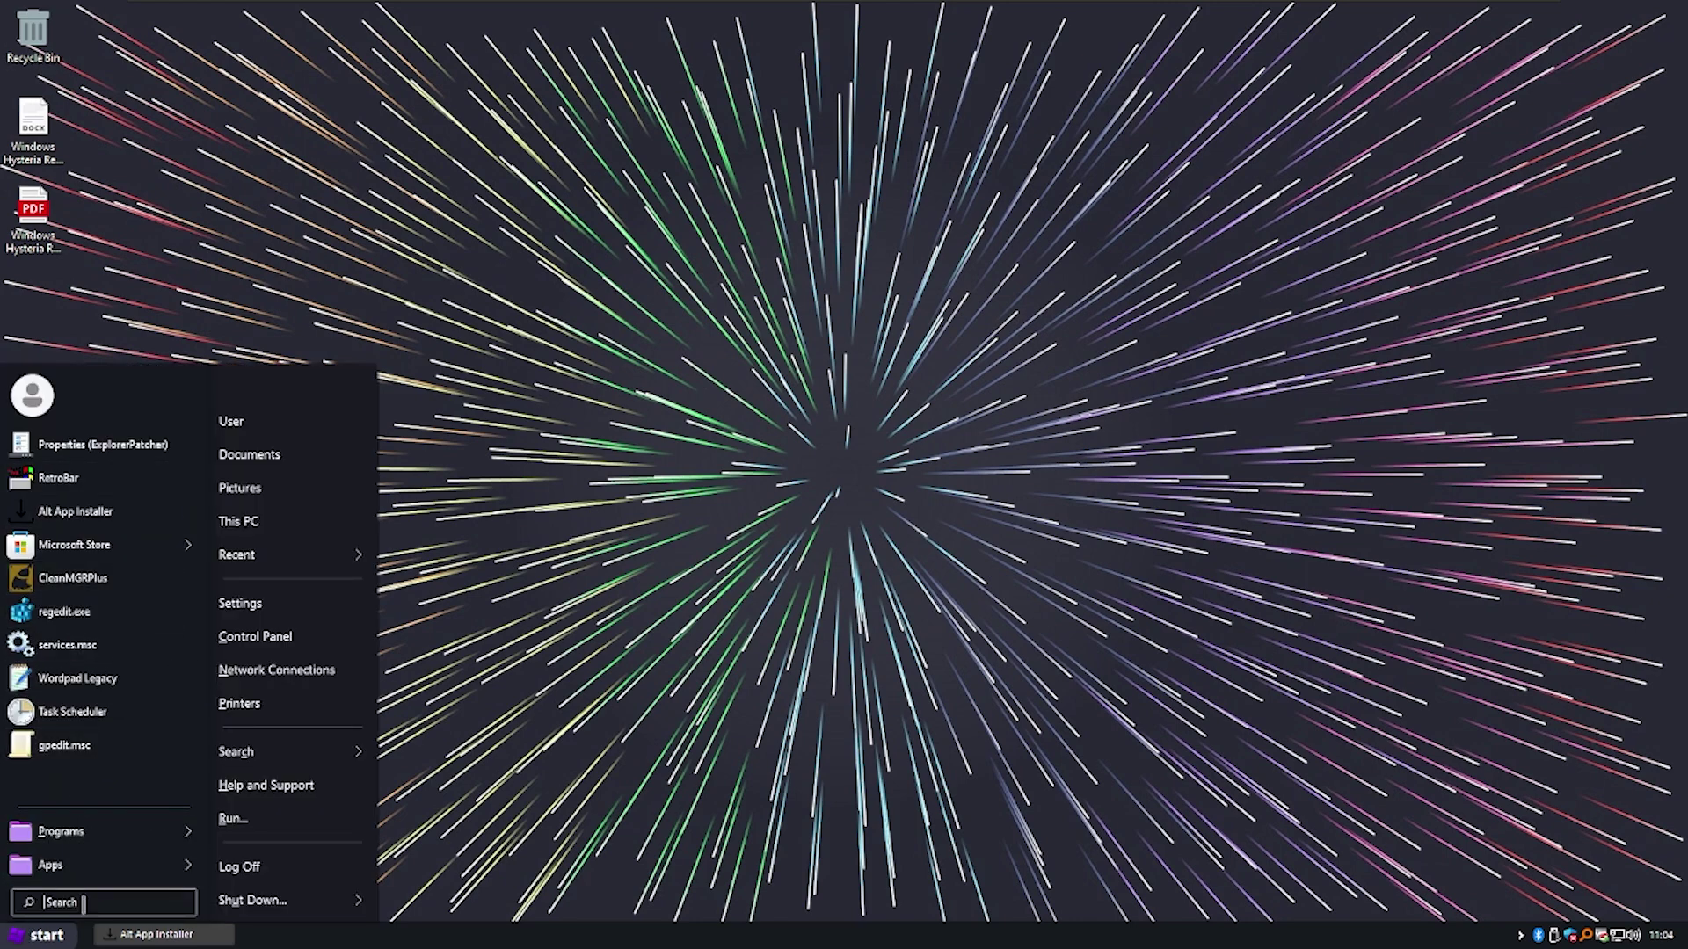
pyautogui.click(174, 870)
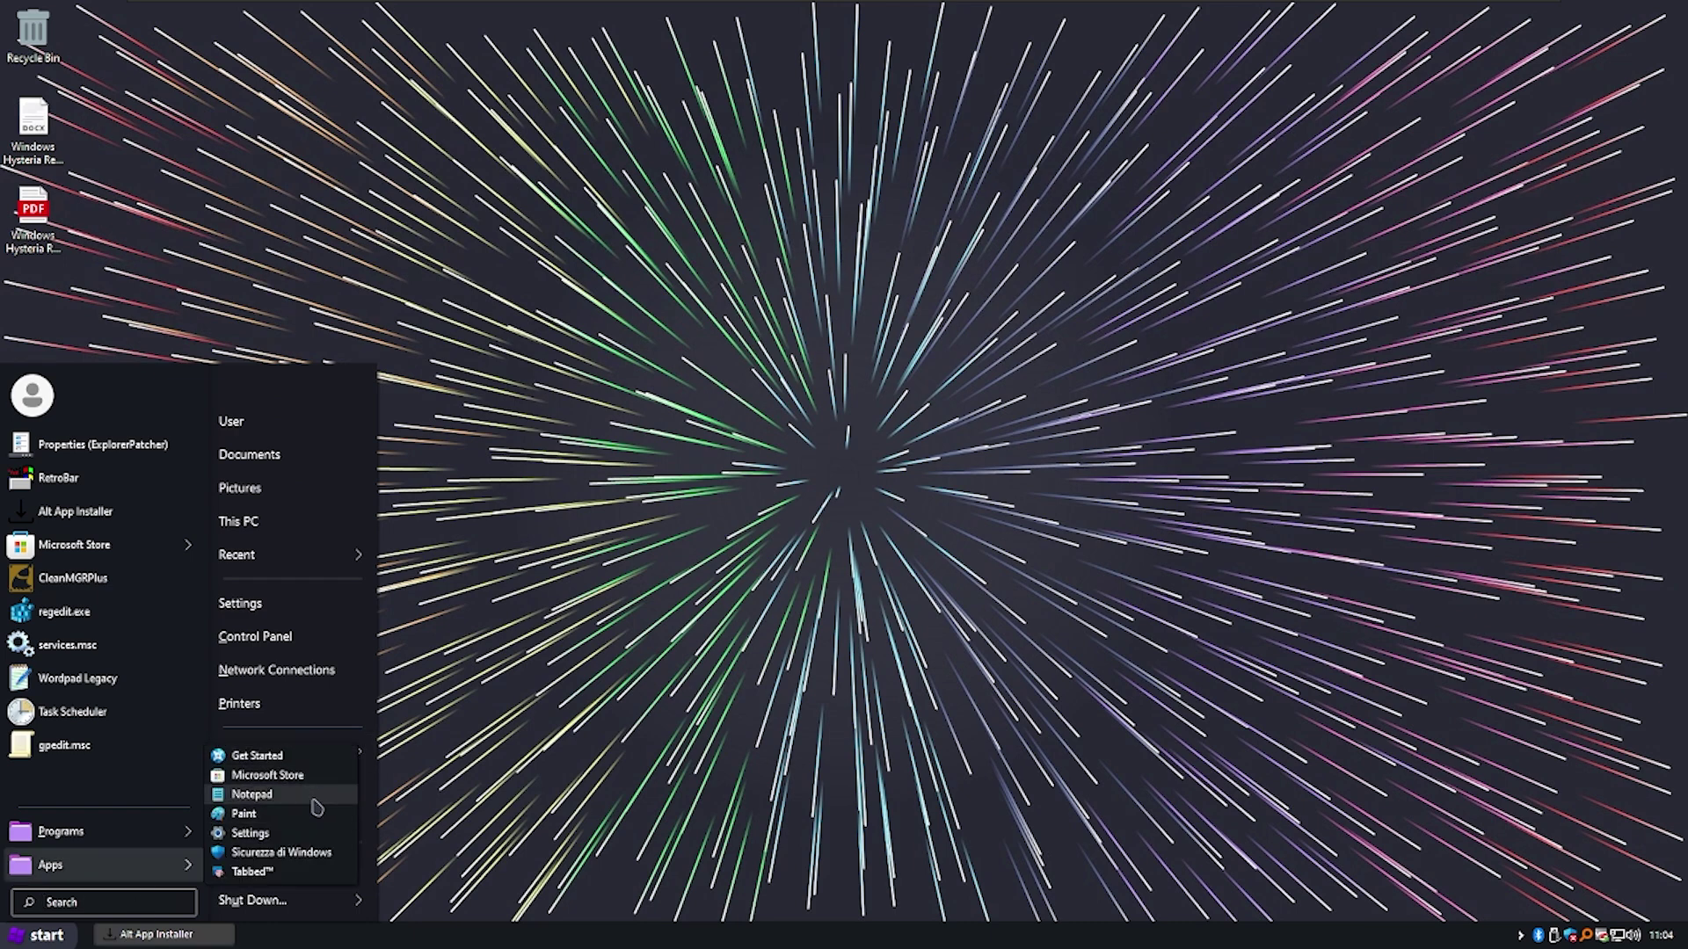
pyautogui.click(255, 877)
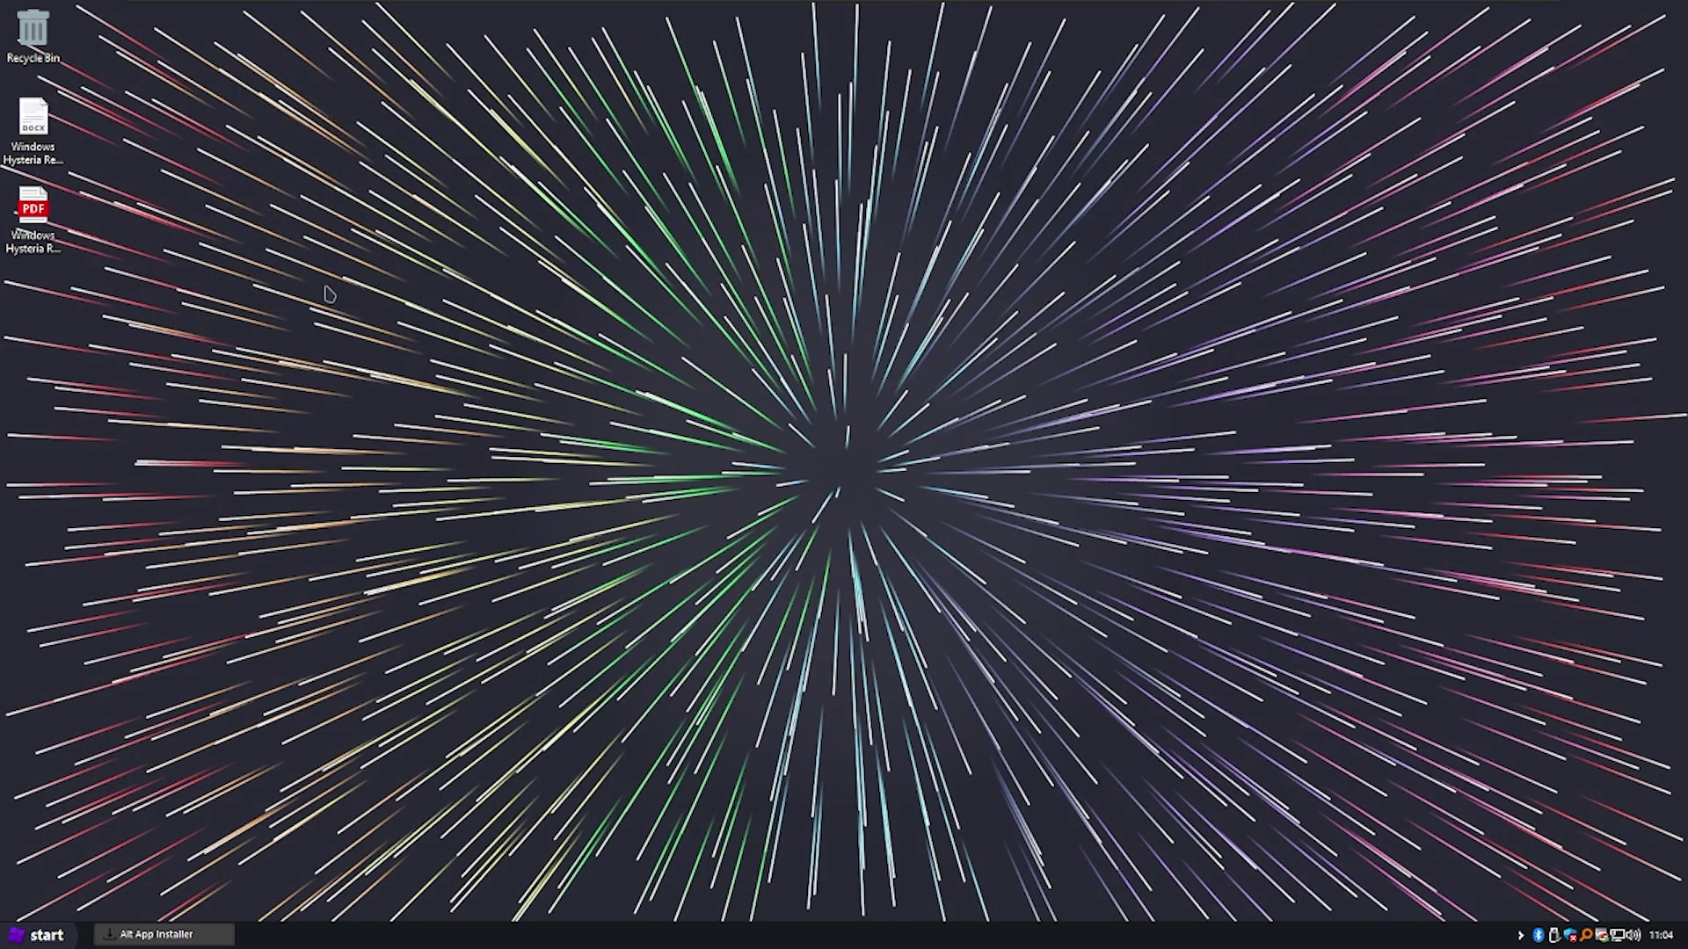
pyautogui.press('super')
pyautogui.press('super')
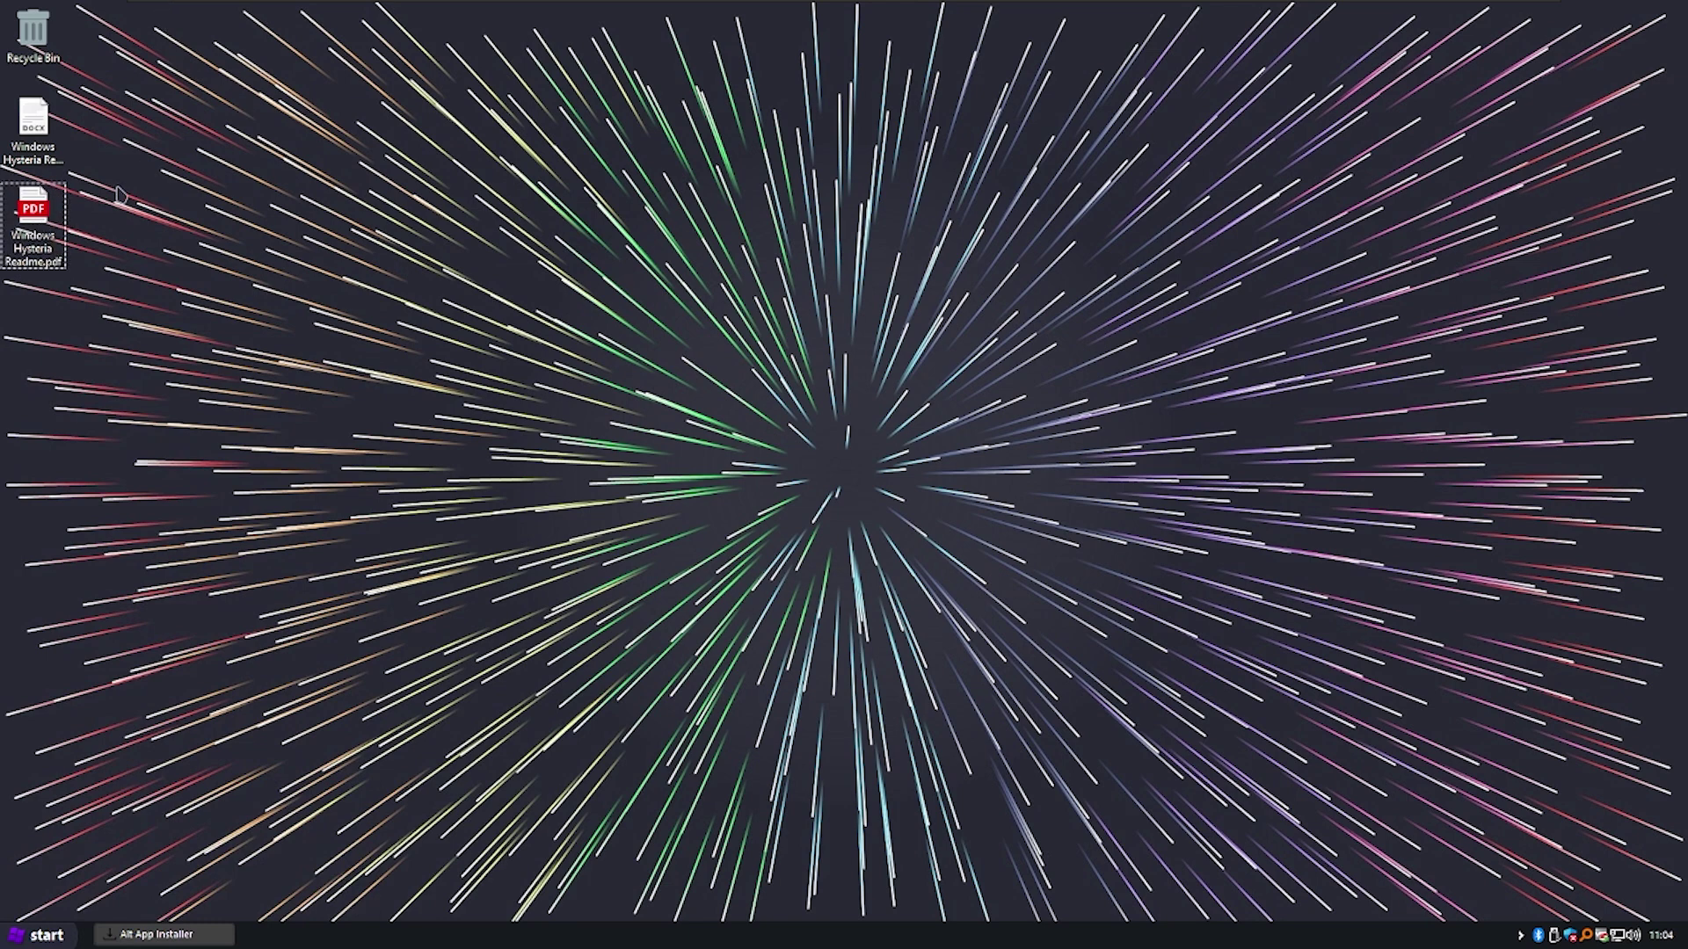
# - Switch the desktop to small icons and open the Windows Hysteria Readme.docx file
pyautogui.rightClick(121, 188)
pyautogui.click(479, 237)
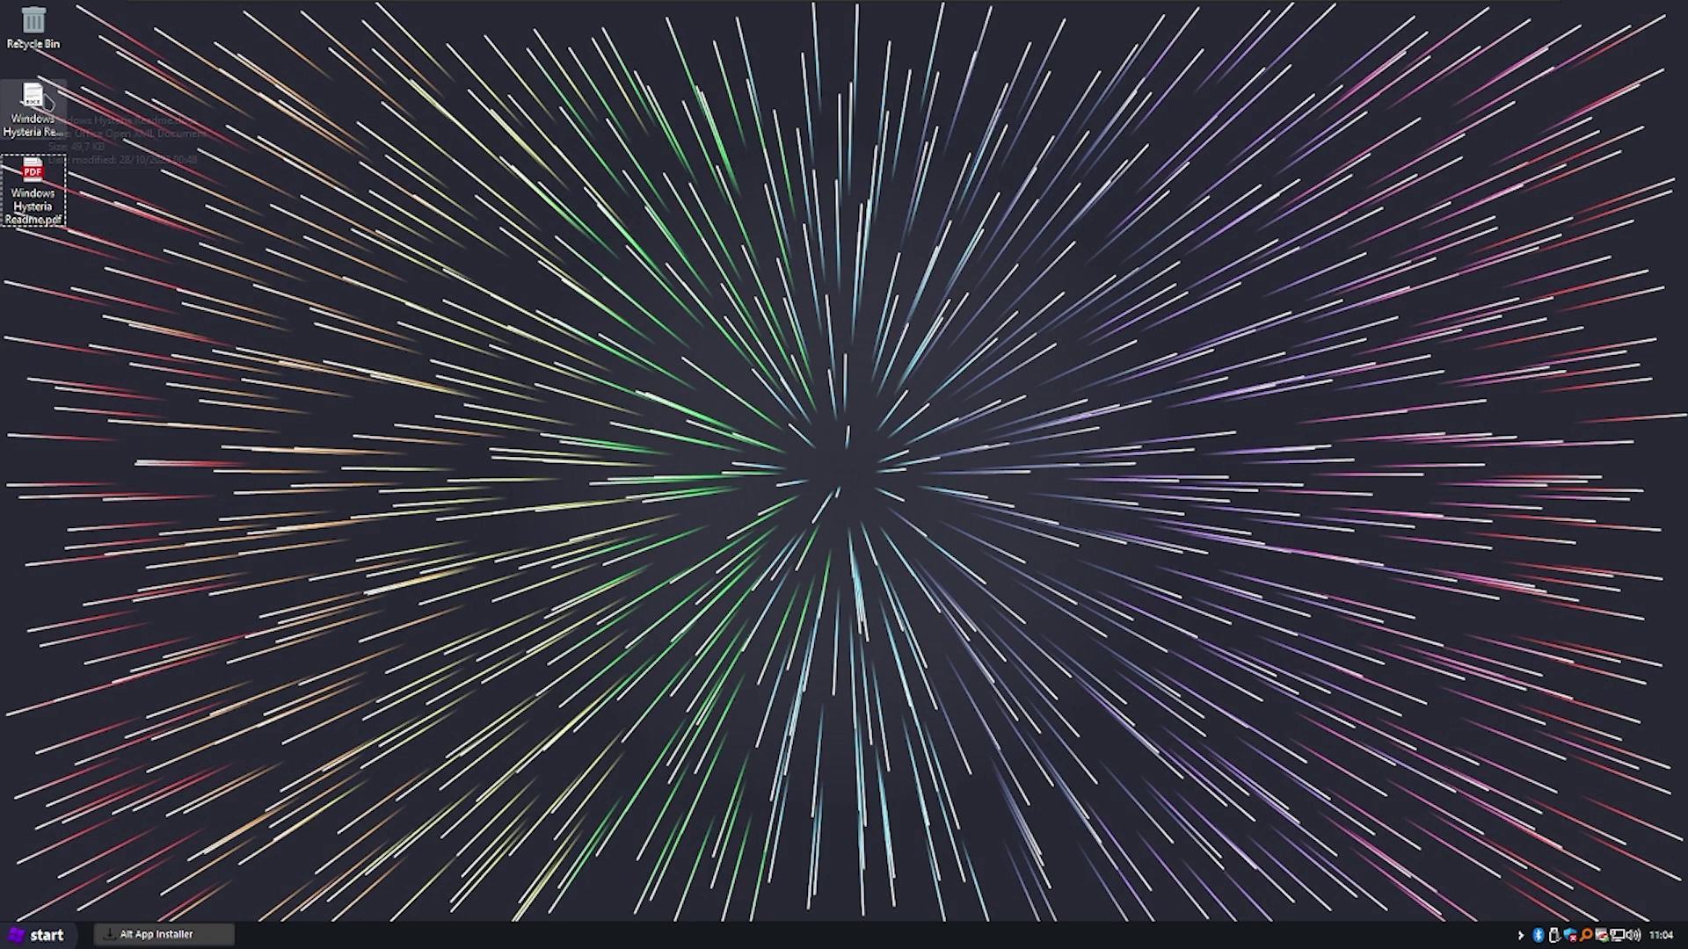
pyautogui.click(44, 95)
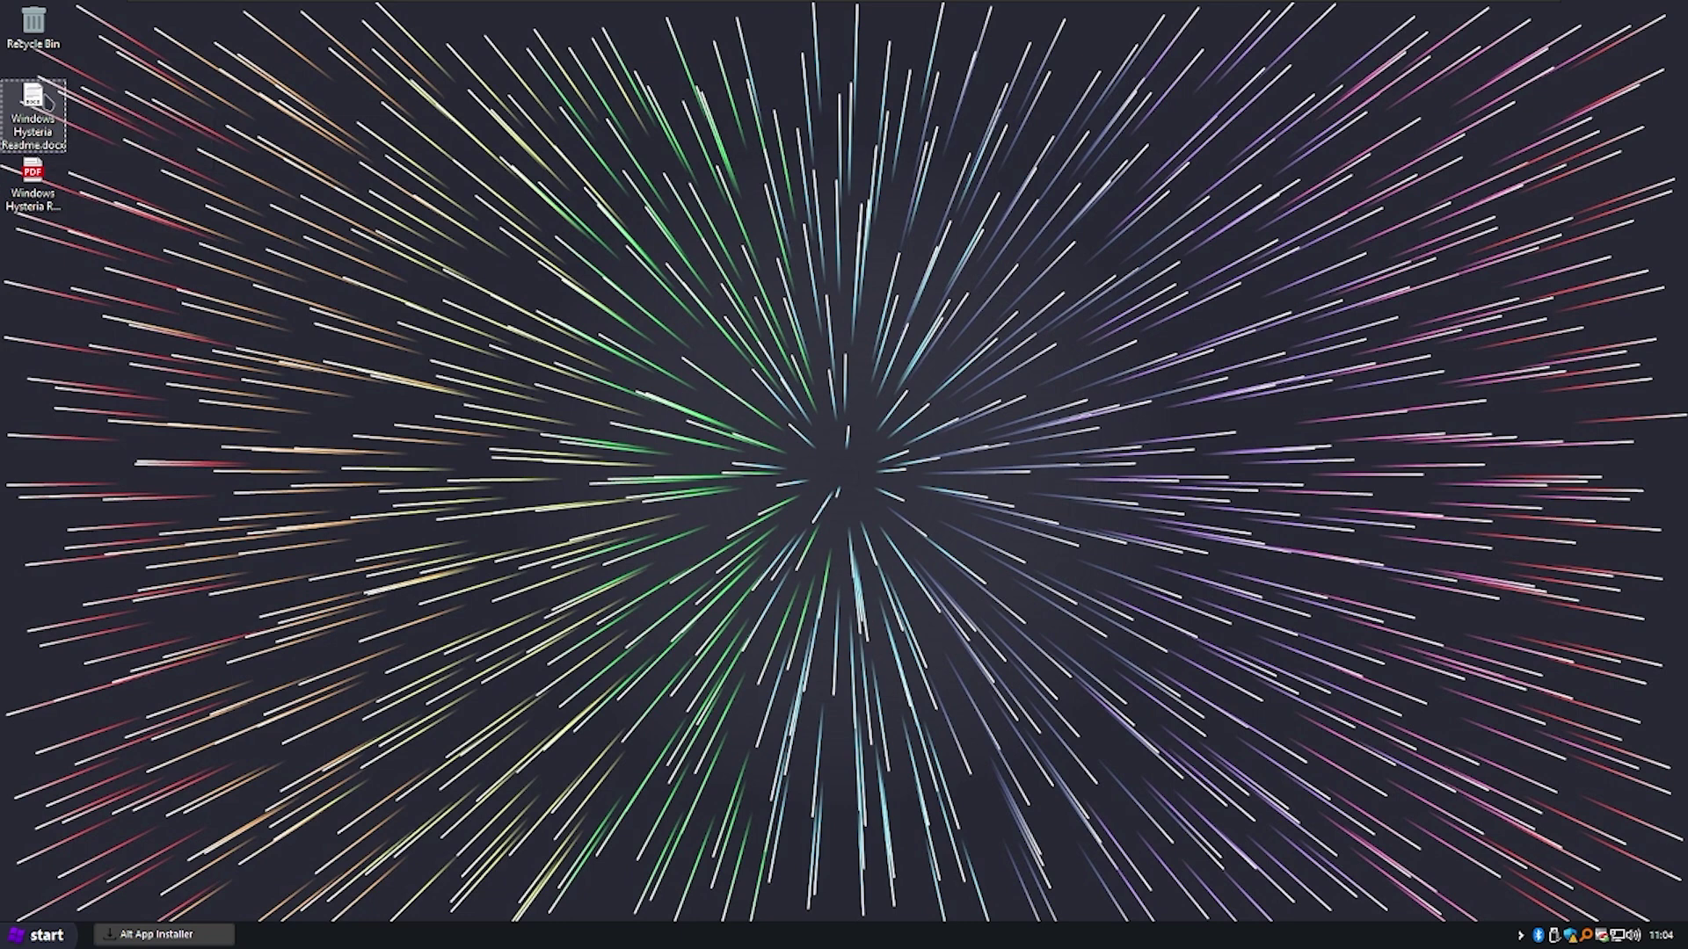
# - Bring Alt App Installer forward and exit it, accepting the exit confirmation
pyautogui.click(169, 934)
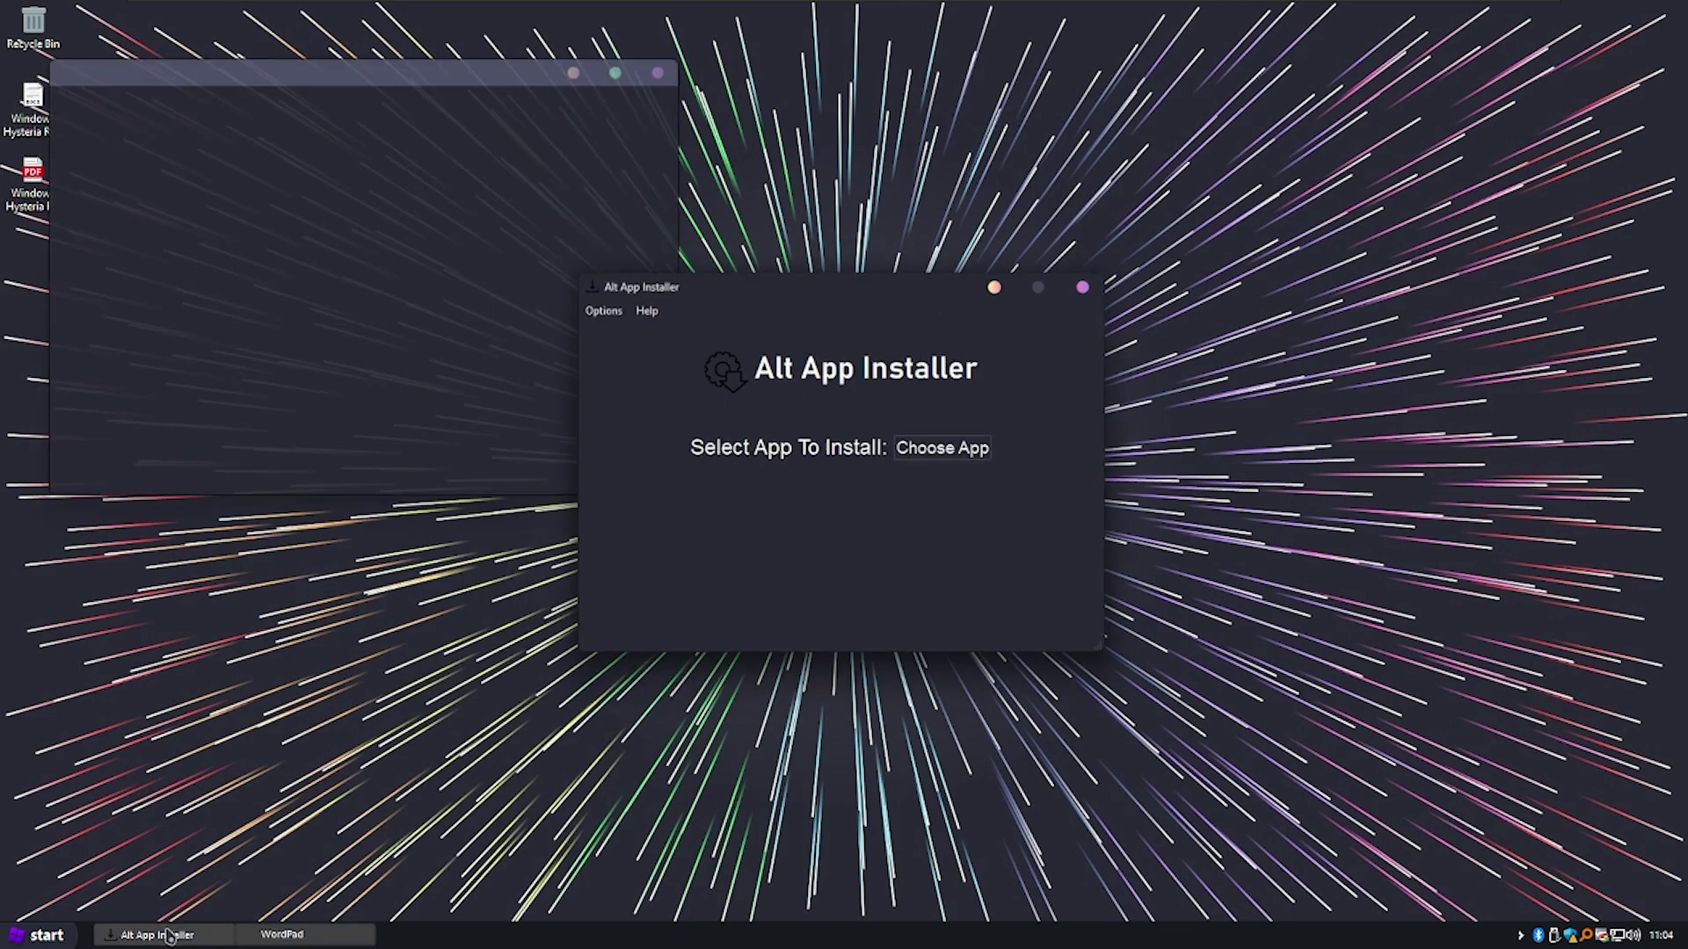
pyautogui.click(1090, 288)
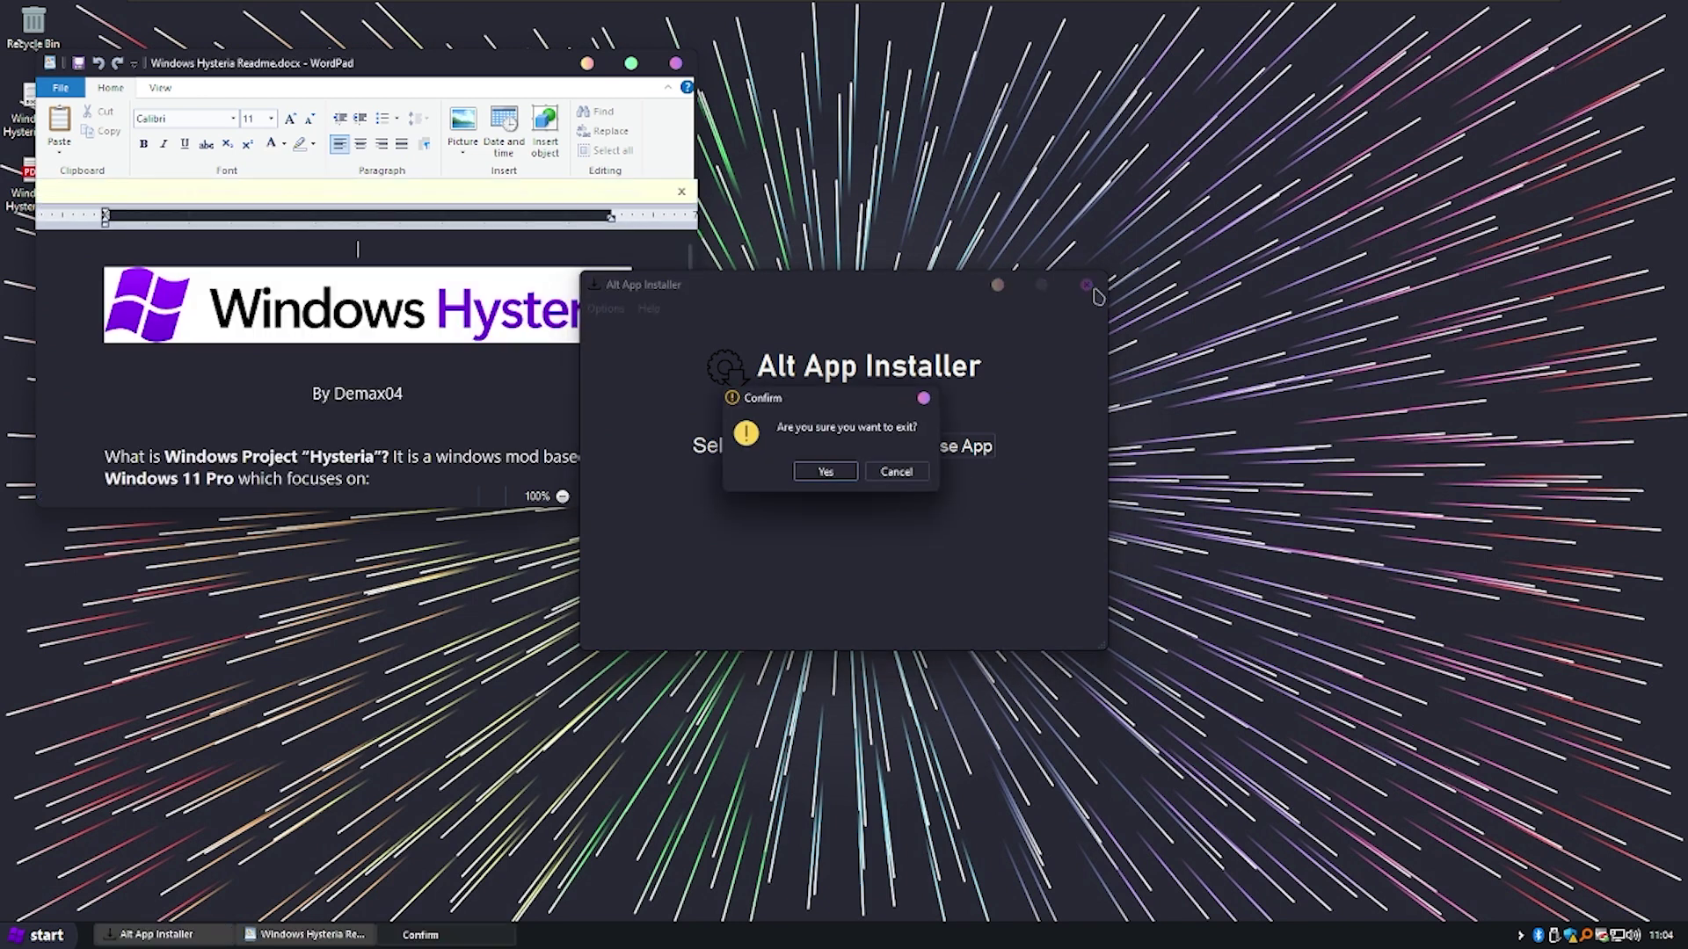
pyautogui.click(924, 398)
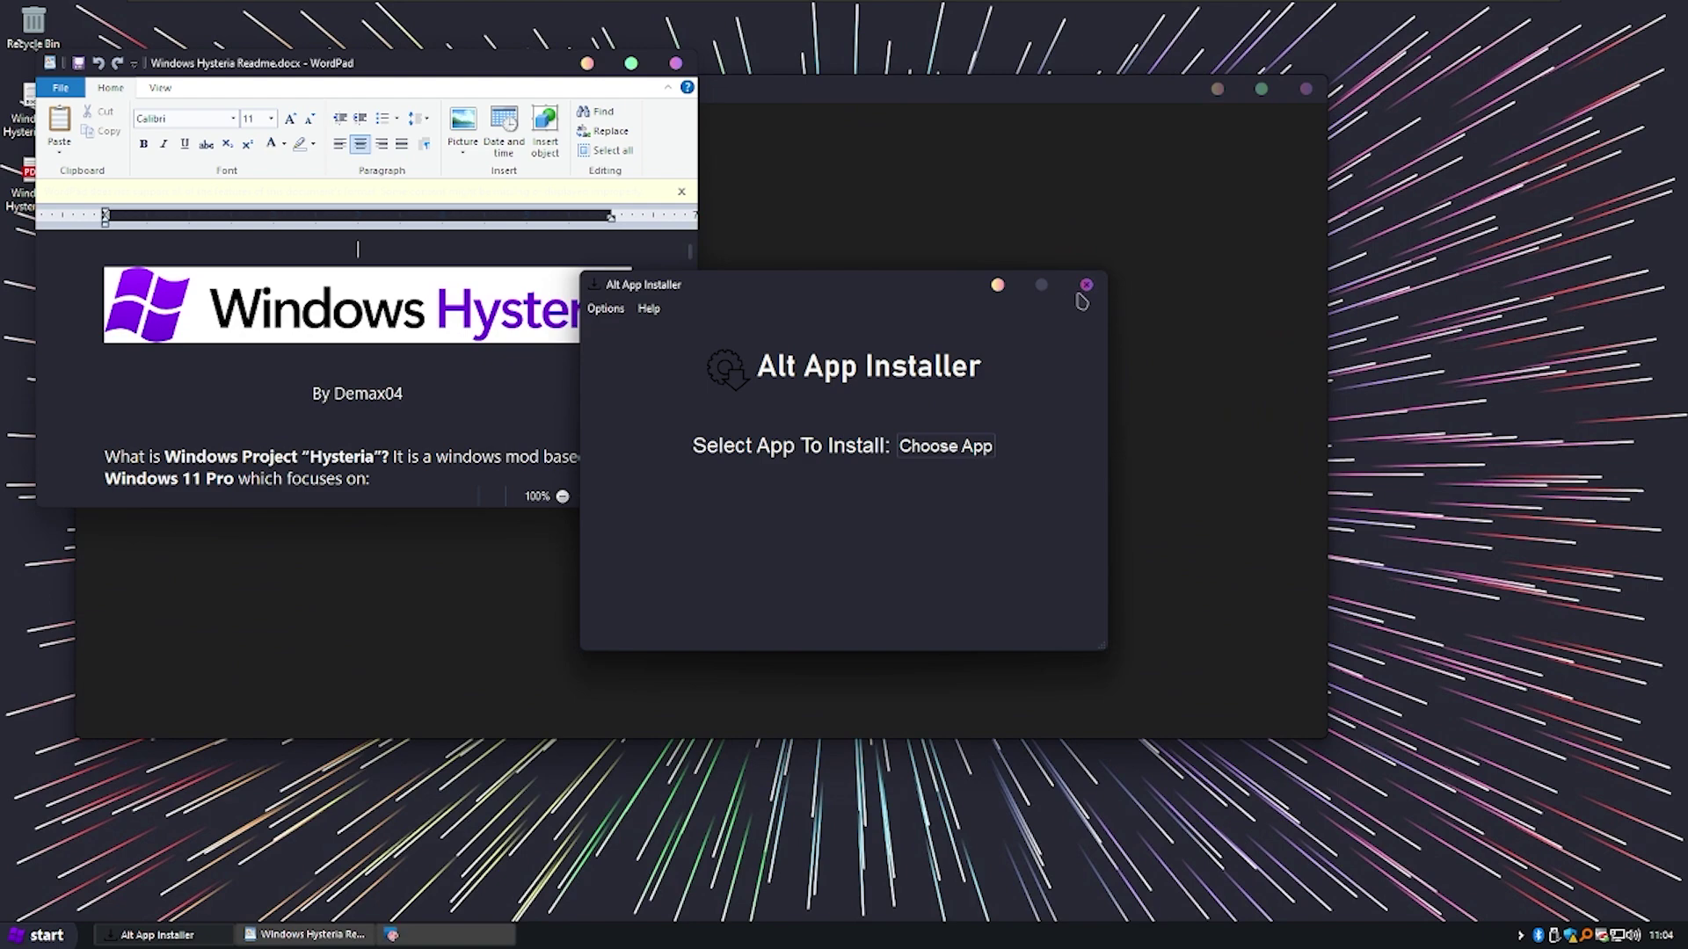
pyautogui.click(1087, 285)
pyautogui.click(821, 471)
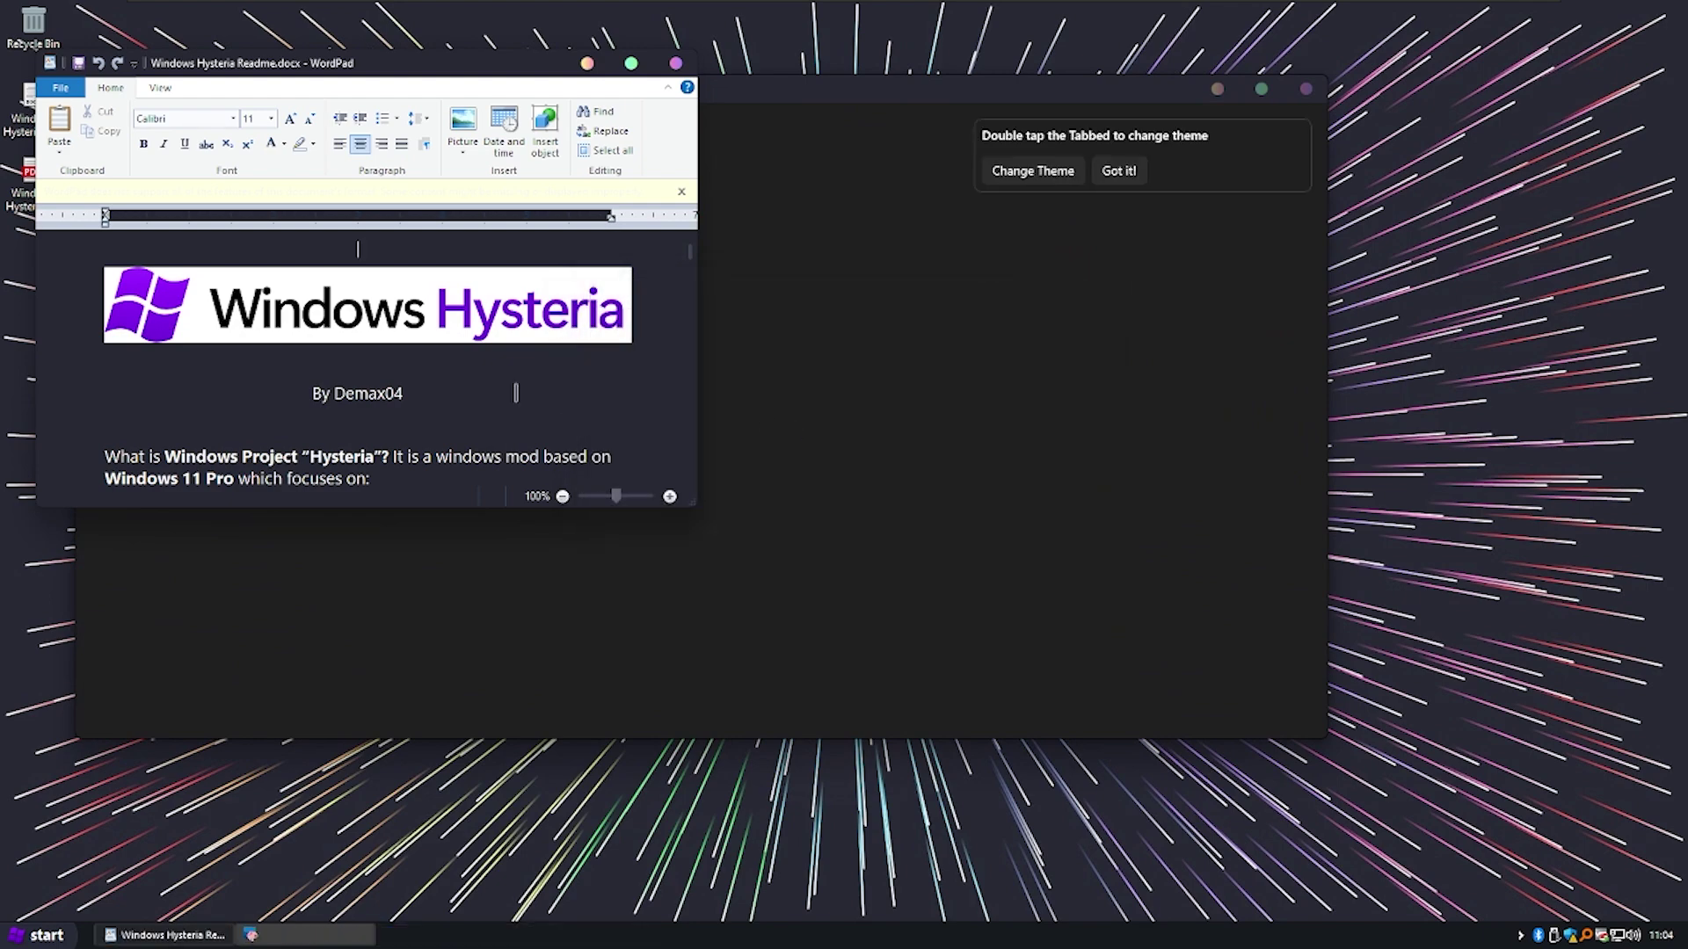
# - Maximize the Windows Hysteria readme in WordPad and read from its introduction through the disclaimer to the New features list
pyautogui.scroll(-5, 516, 393)
pyautogui.scroll(5, 516, 390)
pyautogui.press('super+Up')
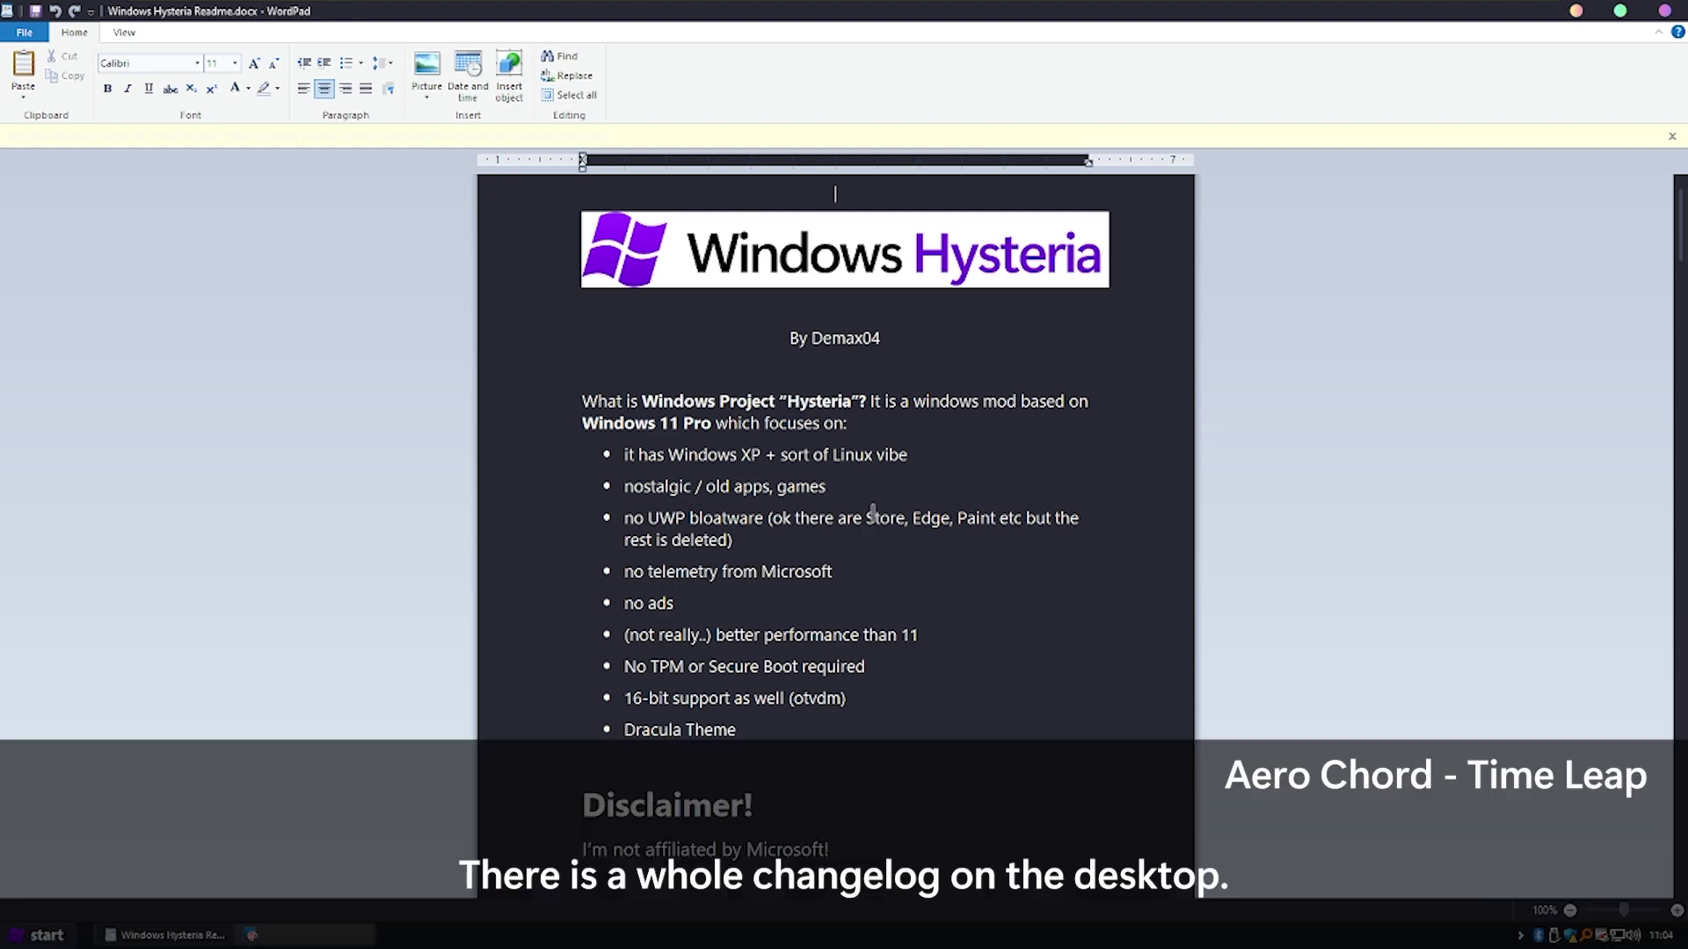
pyautogui.scroll(-3, 870, 518)
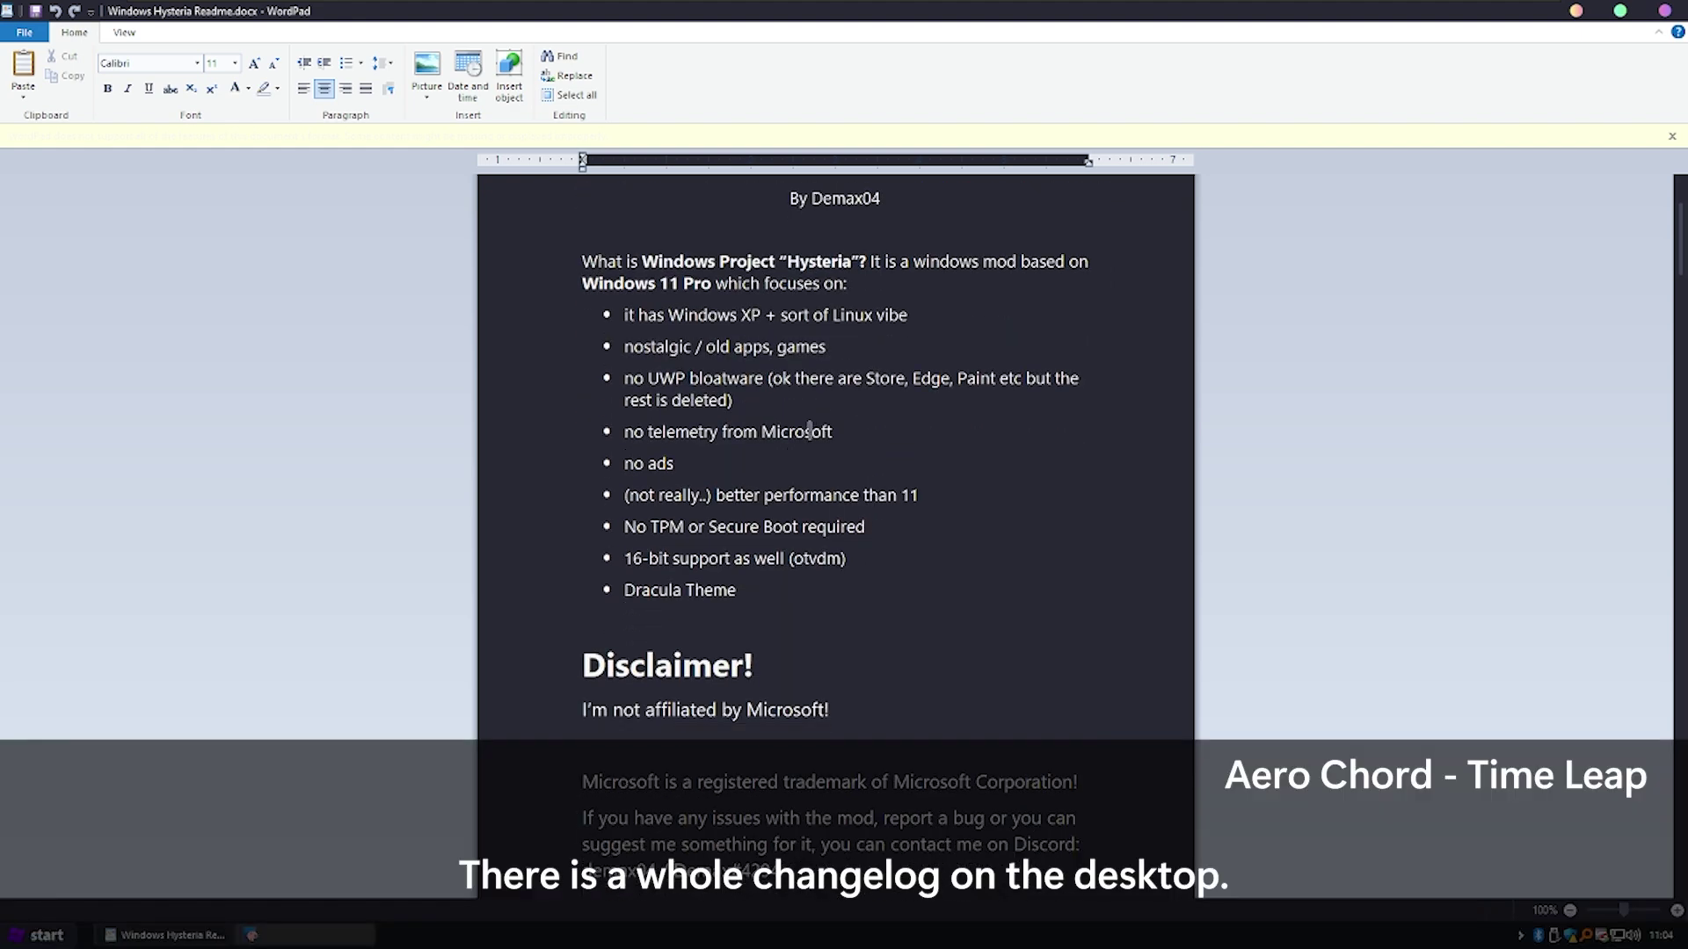
pyautogui.click(930, 496)
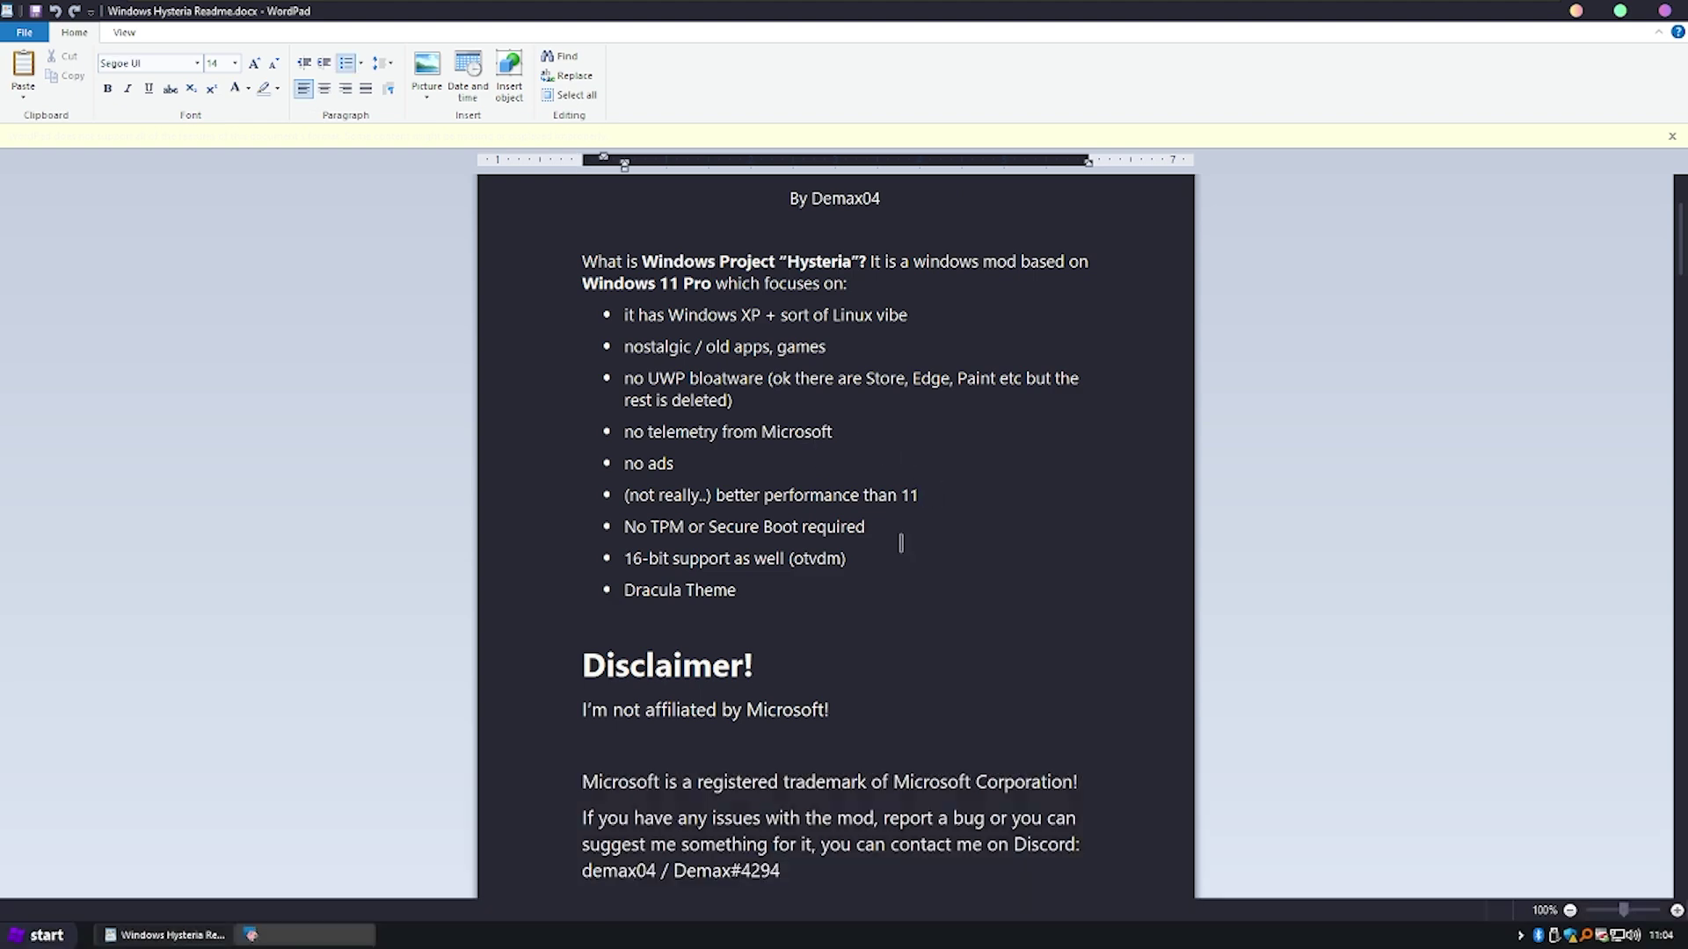
pyautogui.scroll(-2, 901, 533)
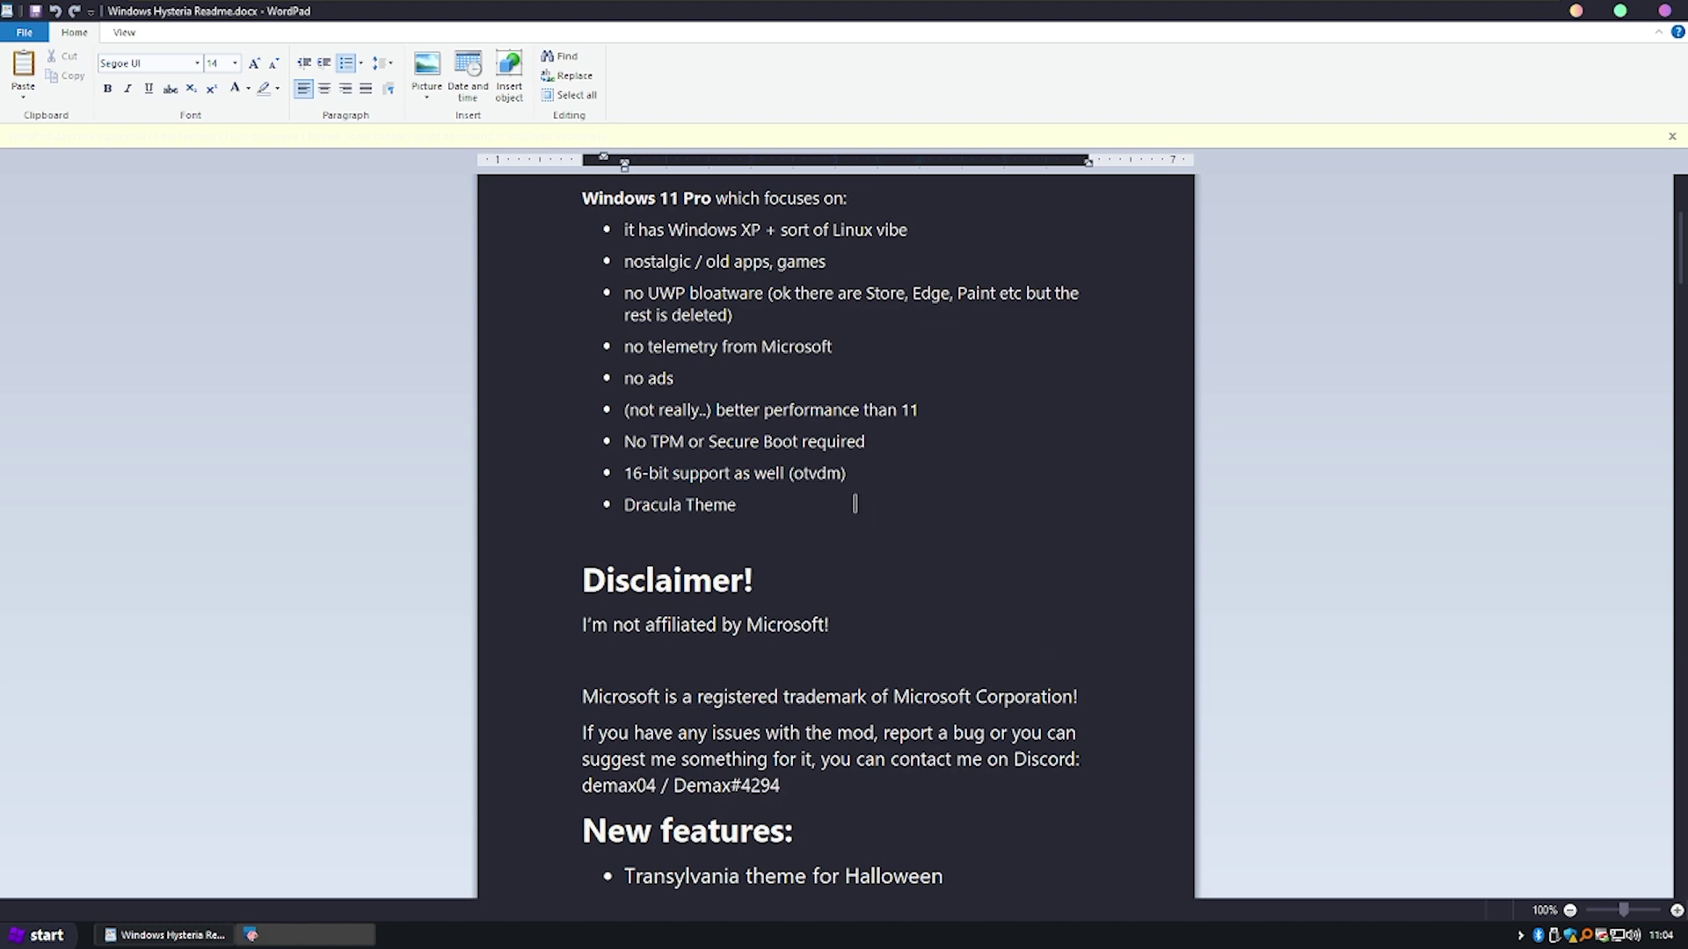
pyautogui.scroll(-4, 835, 519)
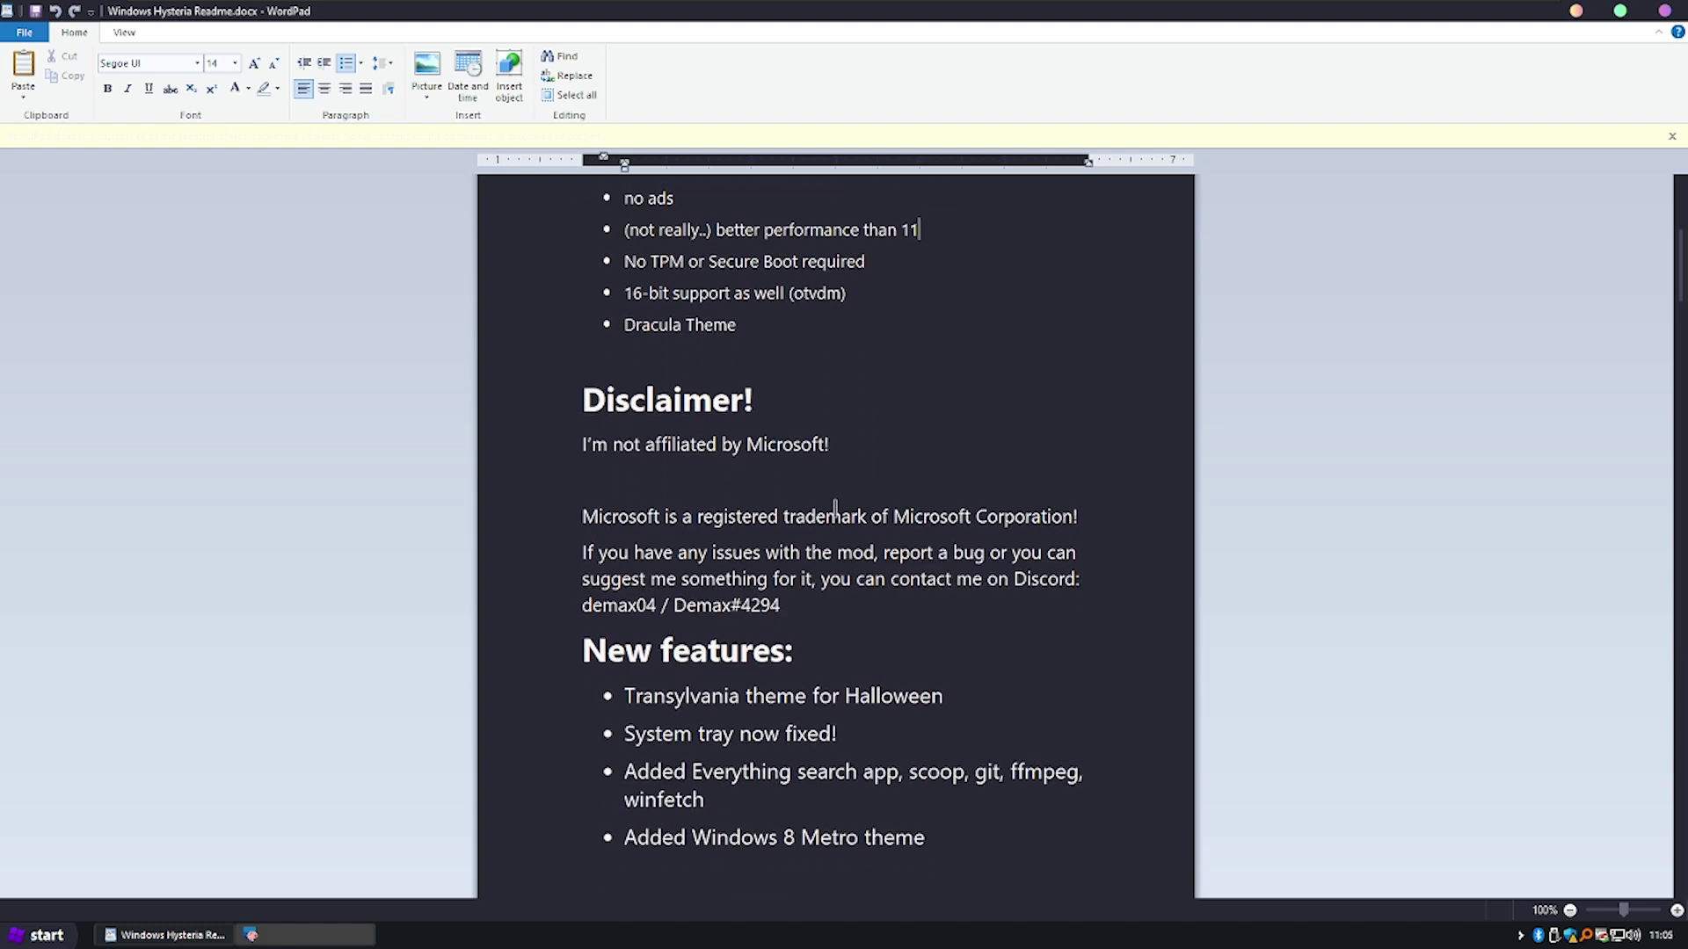
# - Read the readme's Frequently Asked Questions on the Hysteria name and the HackBGRT boot screen instructions
pyautogui.scroll(-9, 830, 513)
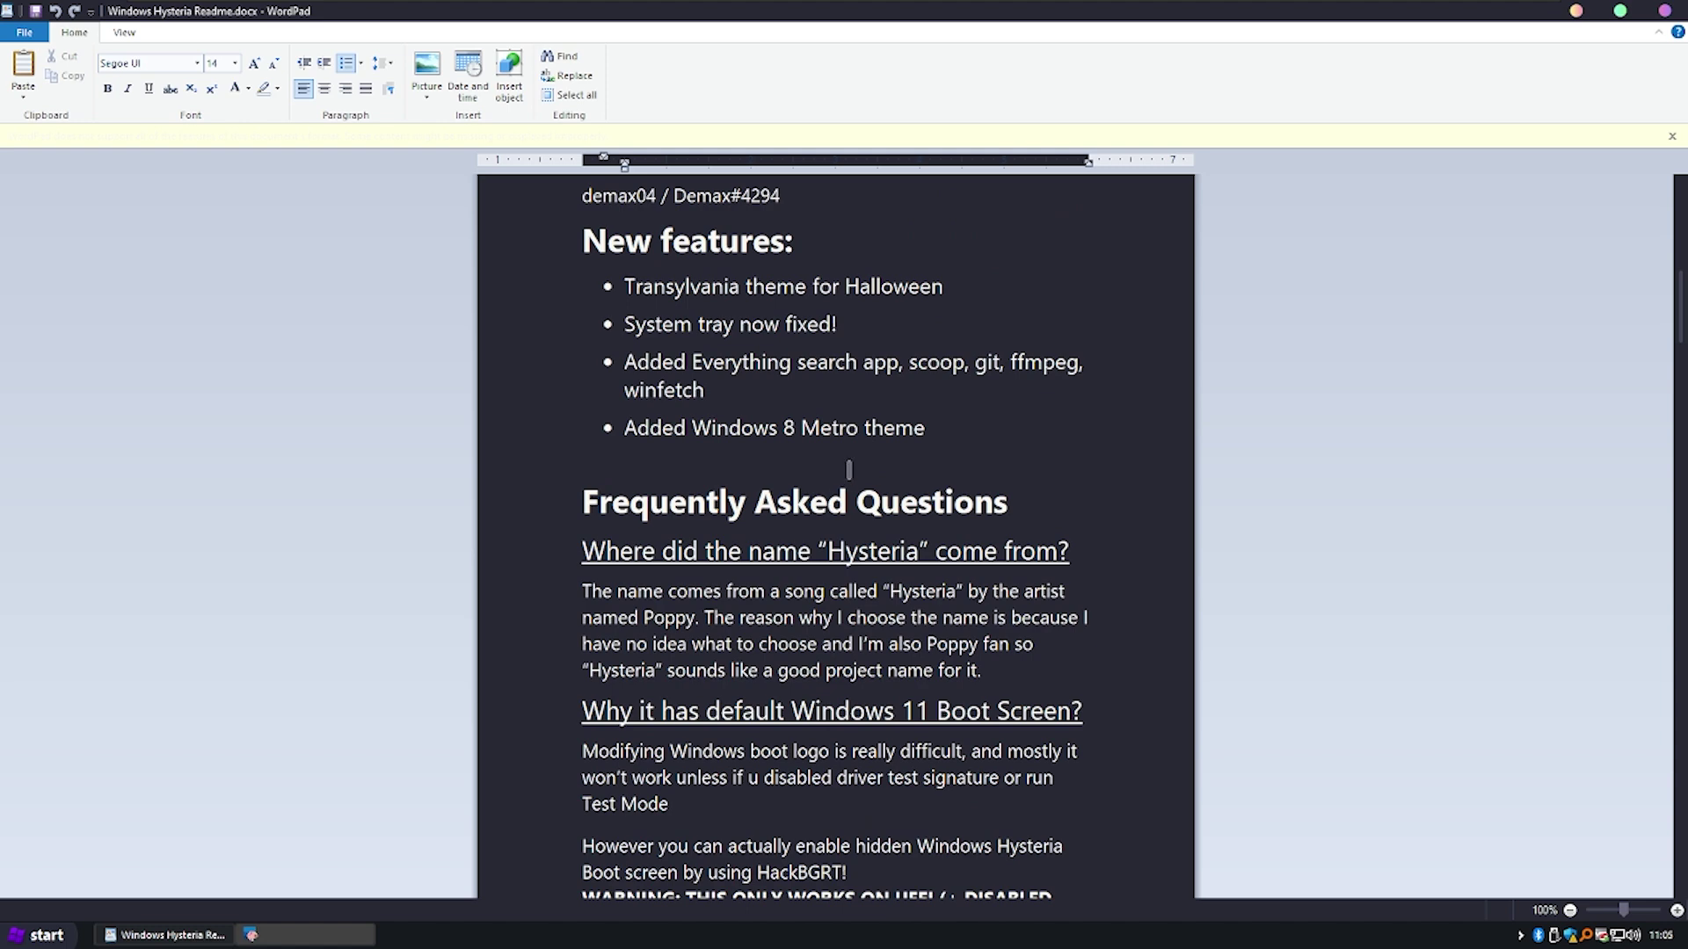
pyautogui.scroll(-3, 854, 467)
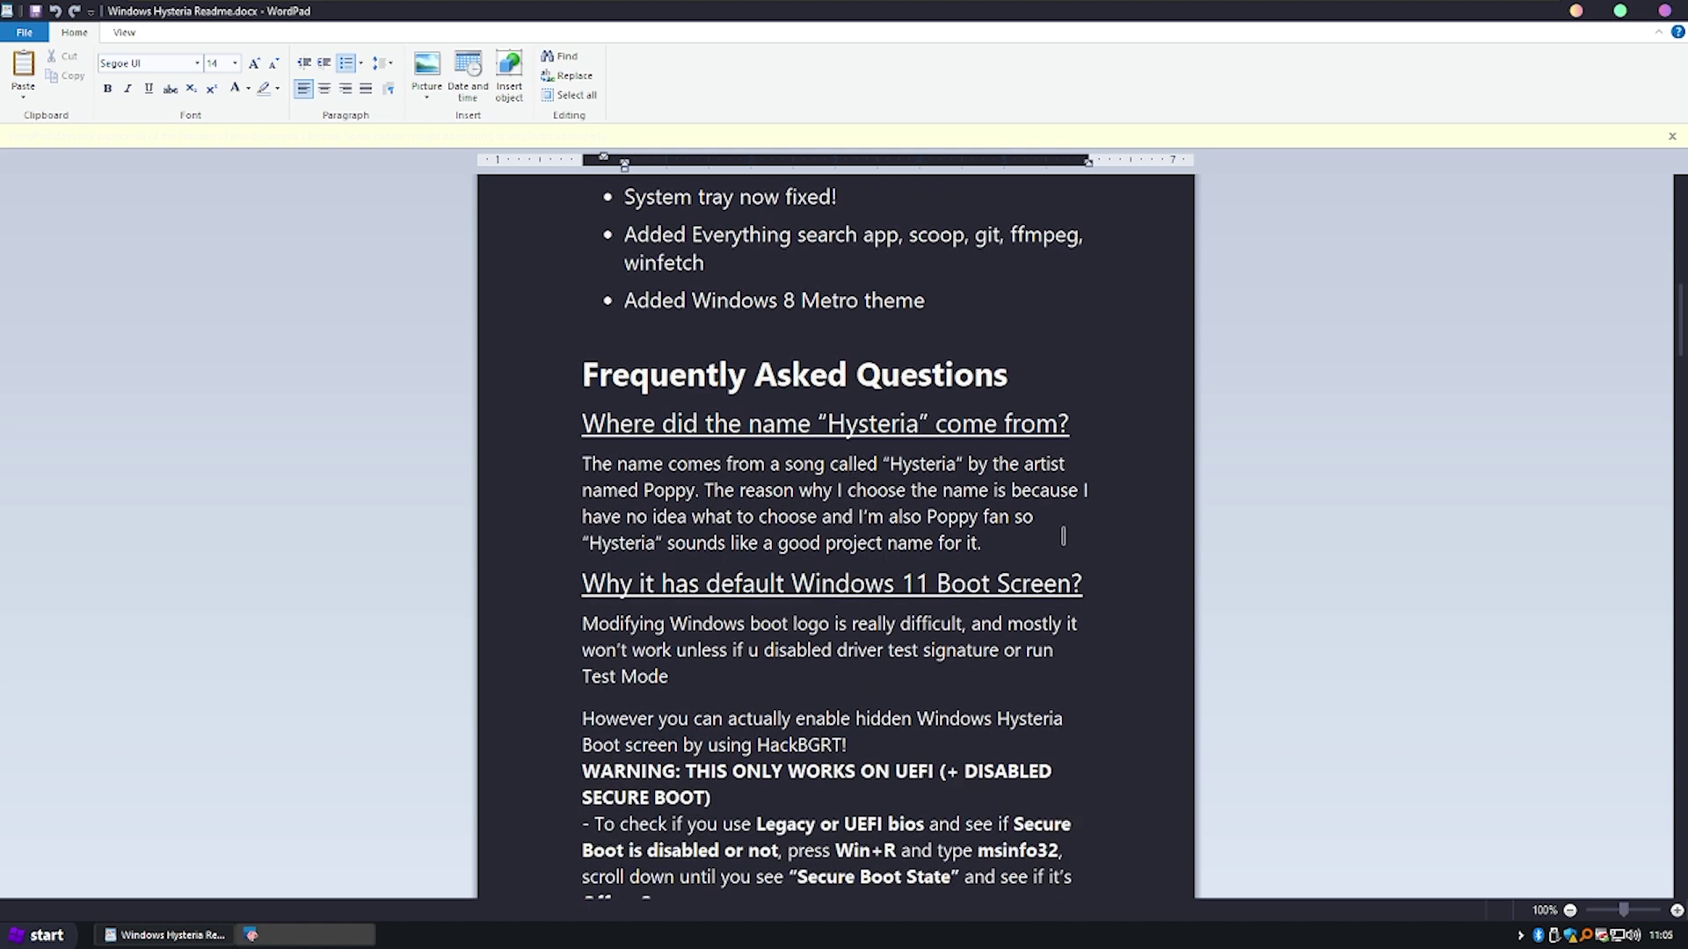
pyautogui.scroll(-3, 1063, 537)
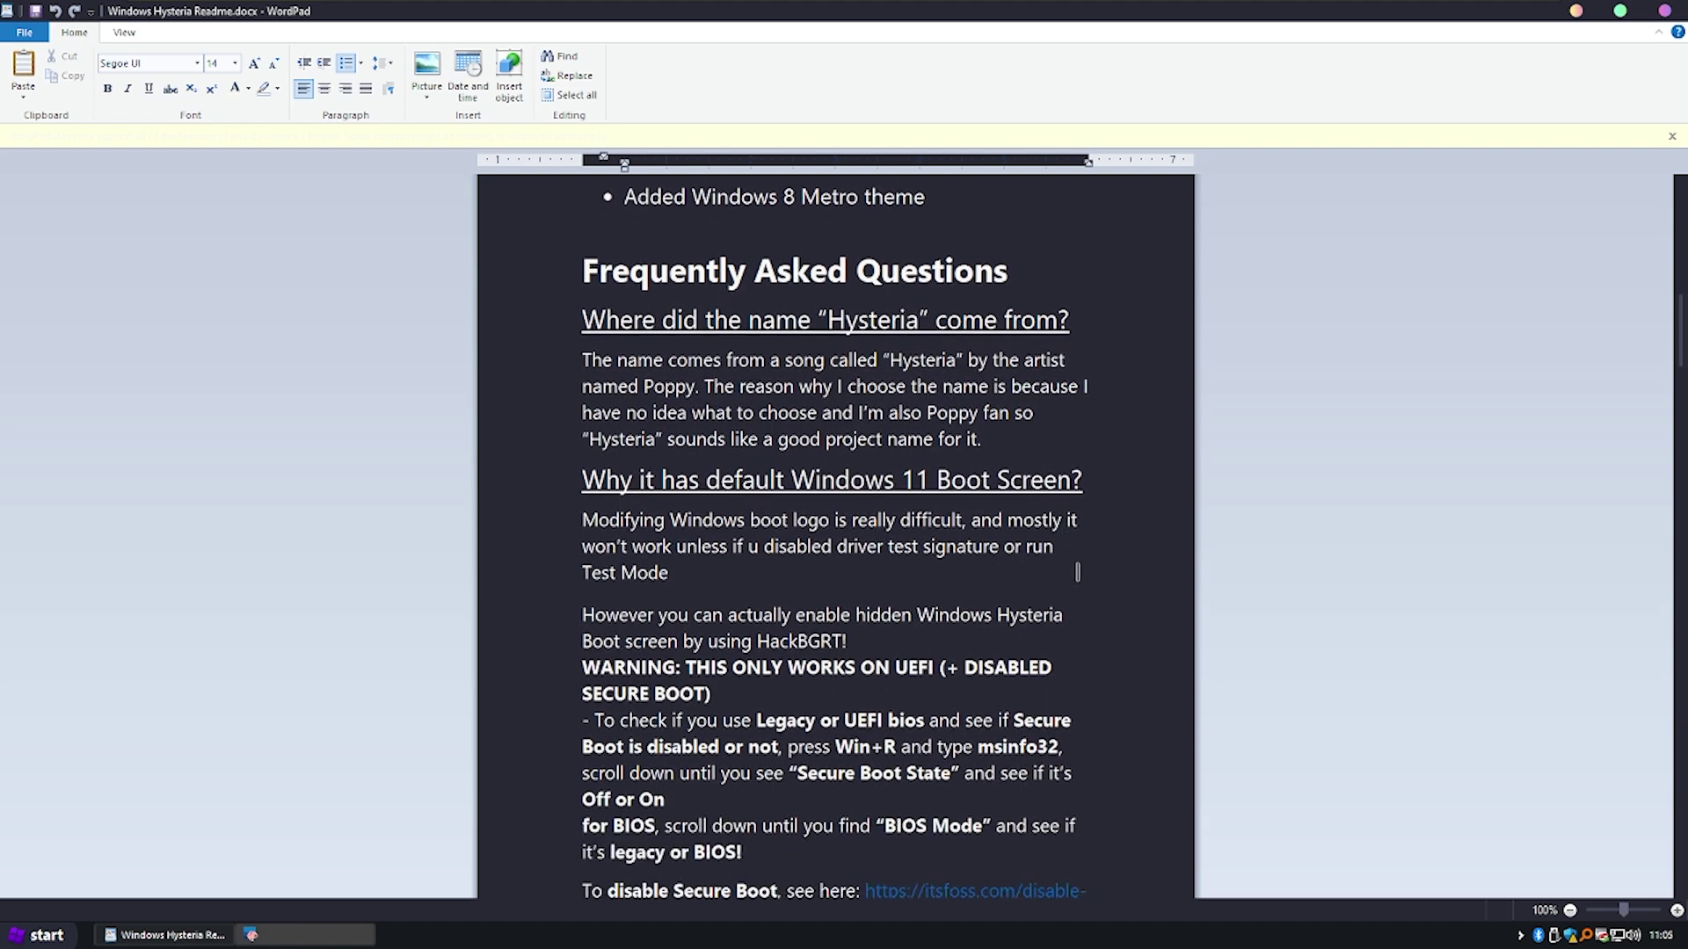
pyautogui.scroll(-6, 1078, 572)
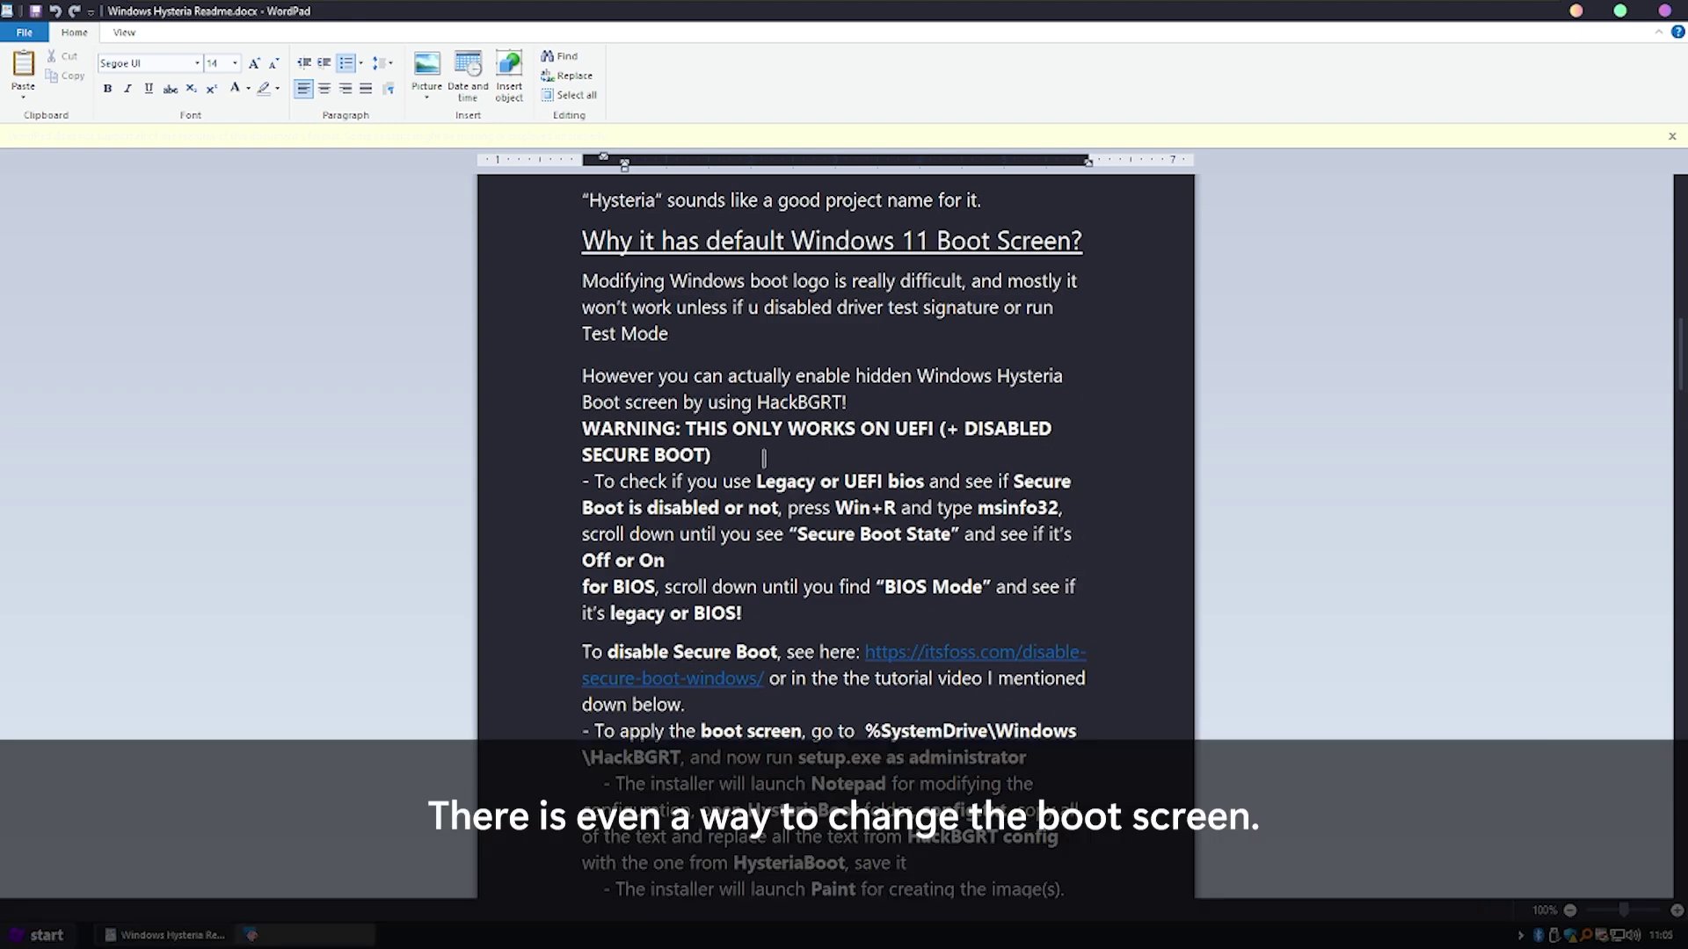
pyautogui.scroll(-5, 764, 458)
# - Open the C:\windows\hackbgrt folder through the Run dialog, following the path given in the readme
pyautogui.moveTo(865, 528); pyautogui.dragTo(680, 555)
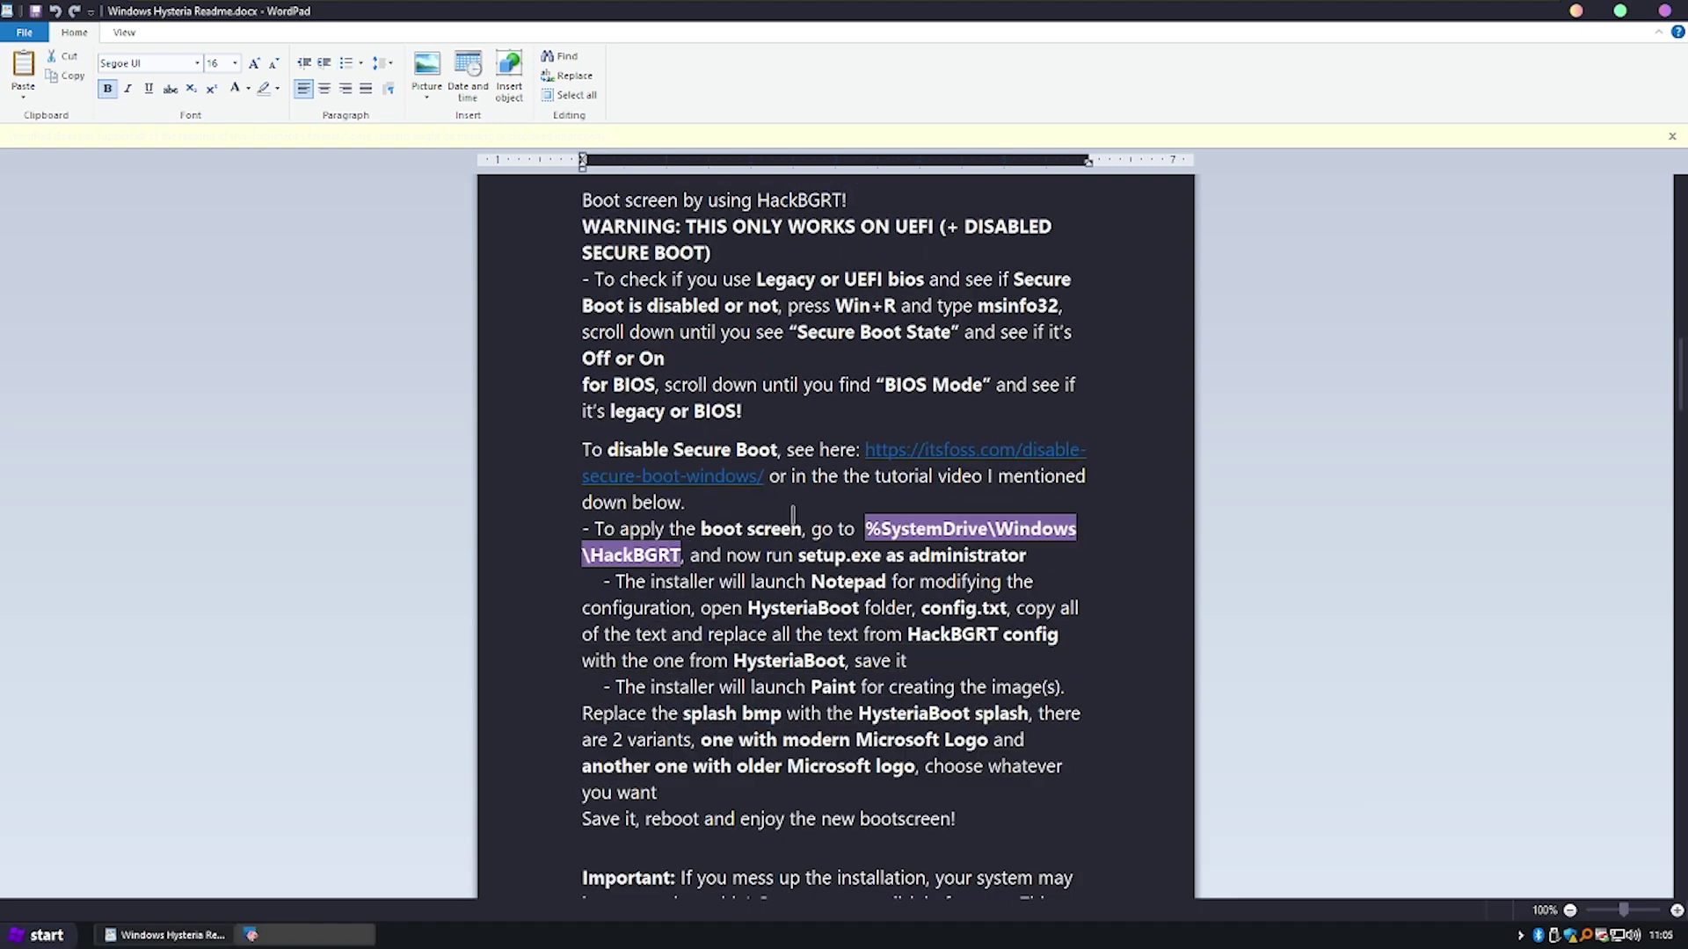
pyautogui.press('super+r')
pyautogui.write('%SystemDrive\\Windows\\HackBGRT')
pyautogui.press('Return')
pyautogui.press('Return')
pyautogui.write('%systemdir%')
pyautogui.press('Return')
pyautogui.press('Return')
pyautogui.write('C:\\windows\\hackbgrt')
pyautogui.press('Return')
pyautogui.moveTo(1329, 397); pyautogui.dragTo(1366, 368)
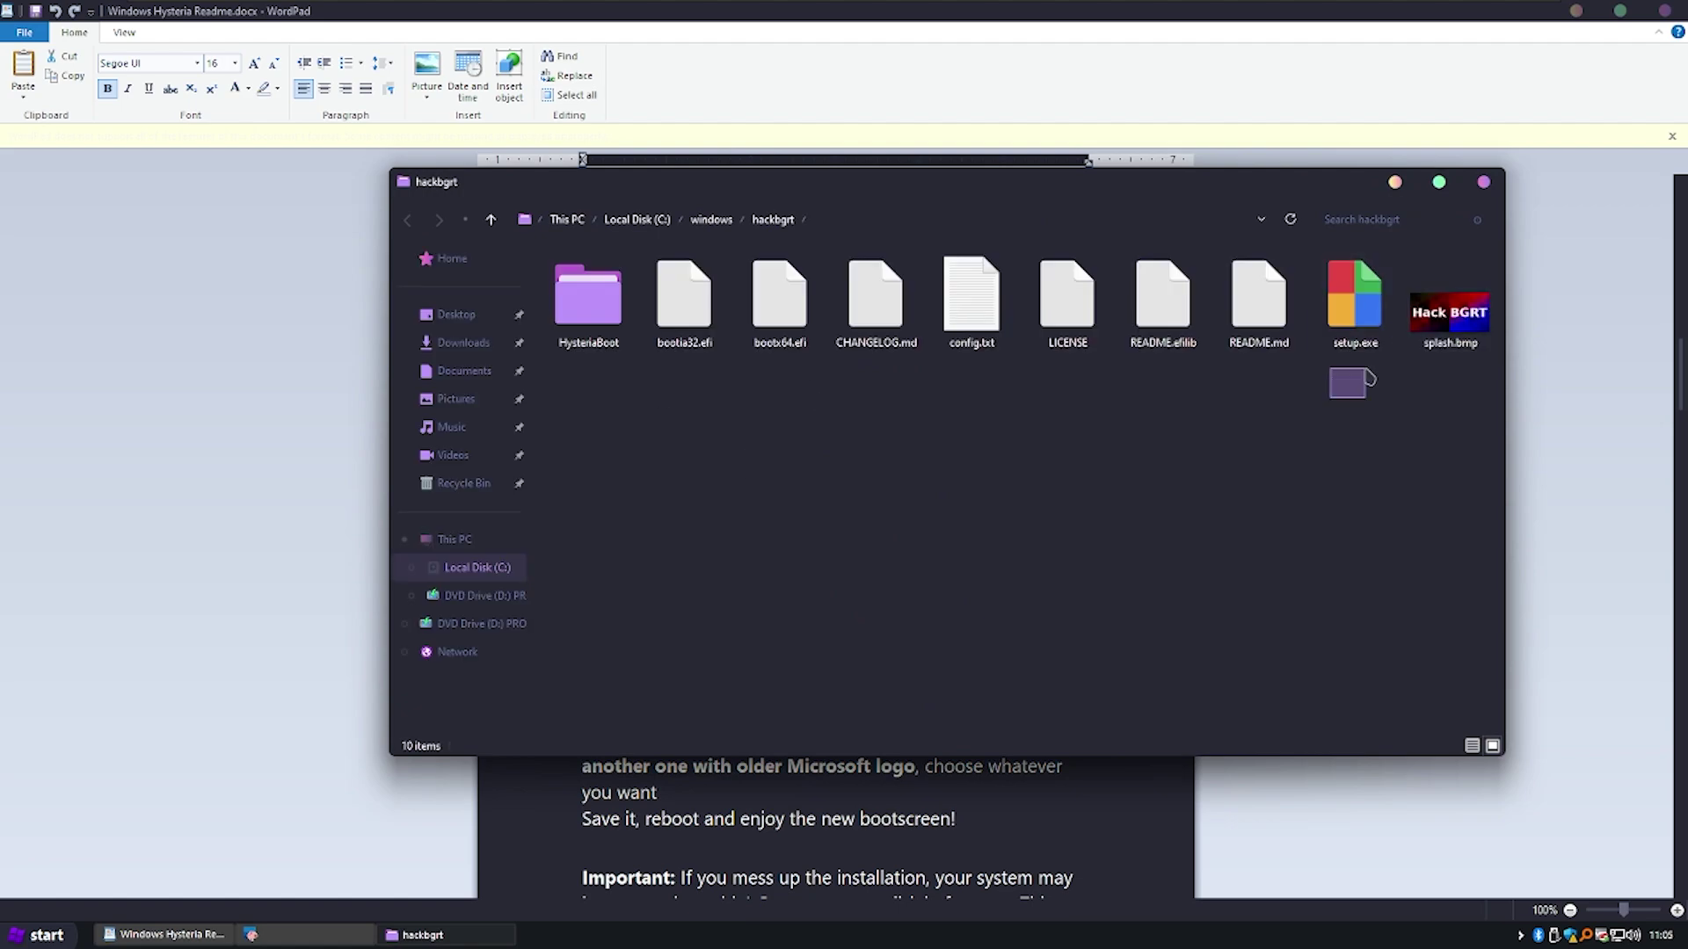
# - Try running setup.exe as administrator per the readme and answering the installer's action prompt with 1
pyautogui.hotkey('alt', 'Tab')
pyautogui.scroll(-2, 951, 513)
pyautogui.hotkey('alt', 'Tab')
pyautogui.rightClick(1309, 313)
pyautogui.click(1443, 354)
pyautogui.hotkey('alt', 'y')
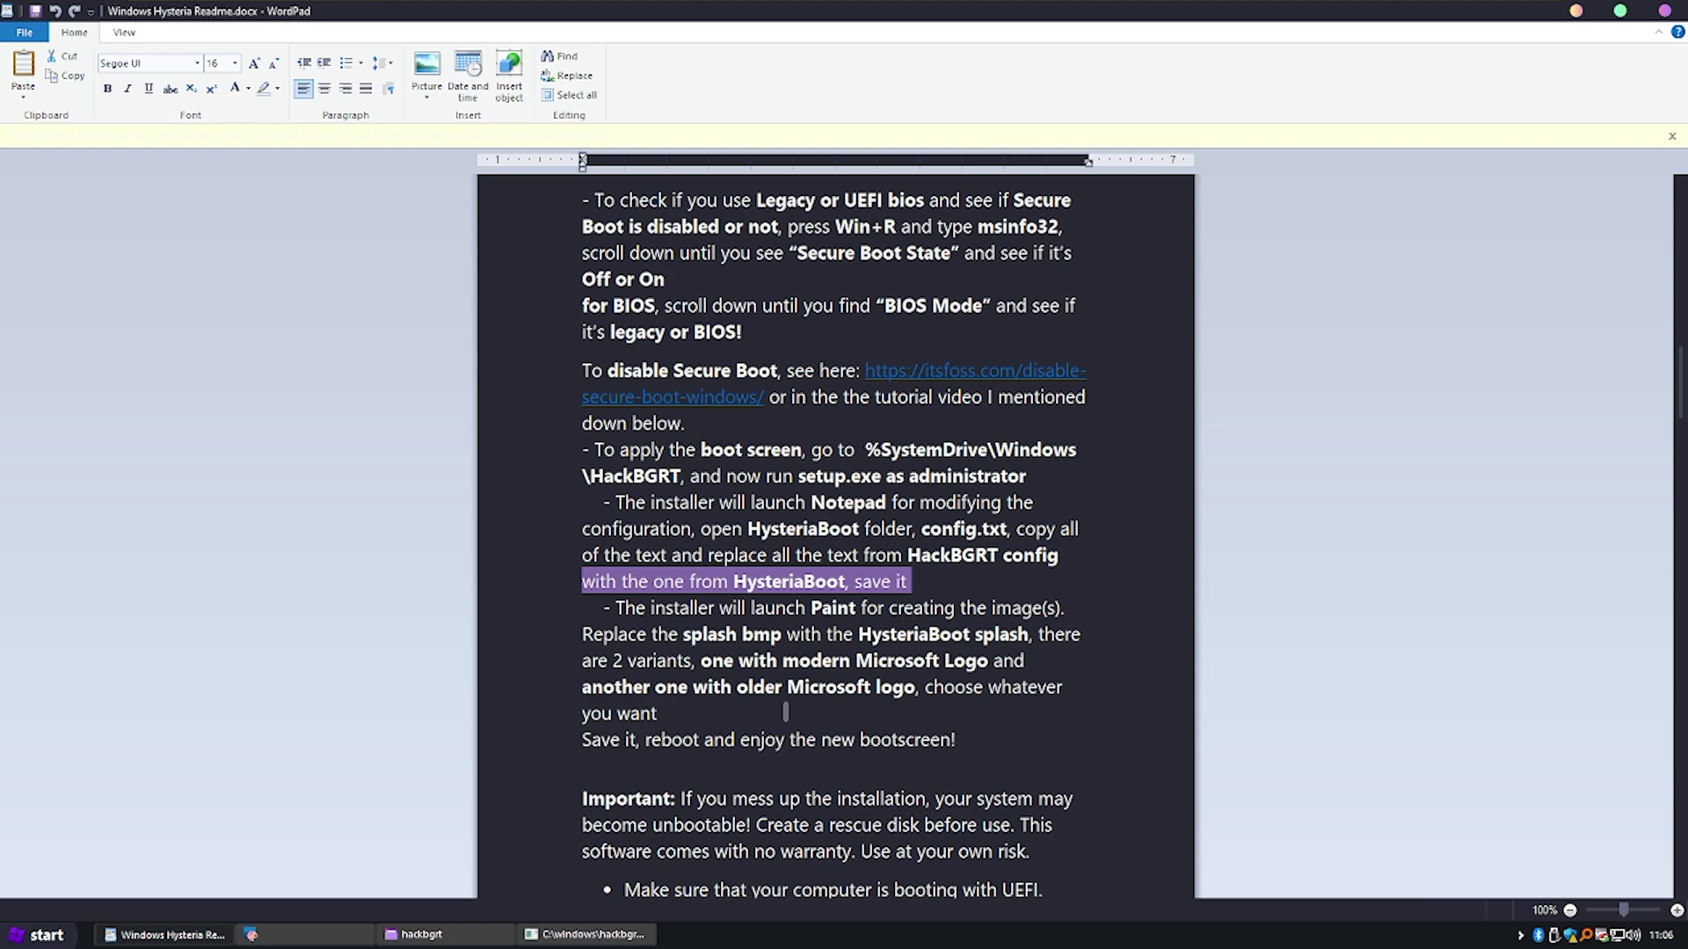
pyautogui.scroll(-1, 785, 713)
pyautogui.hotkey('alt', 'Tab')
pyautogui.press('1')
pyautogui.press('Return')
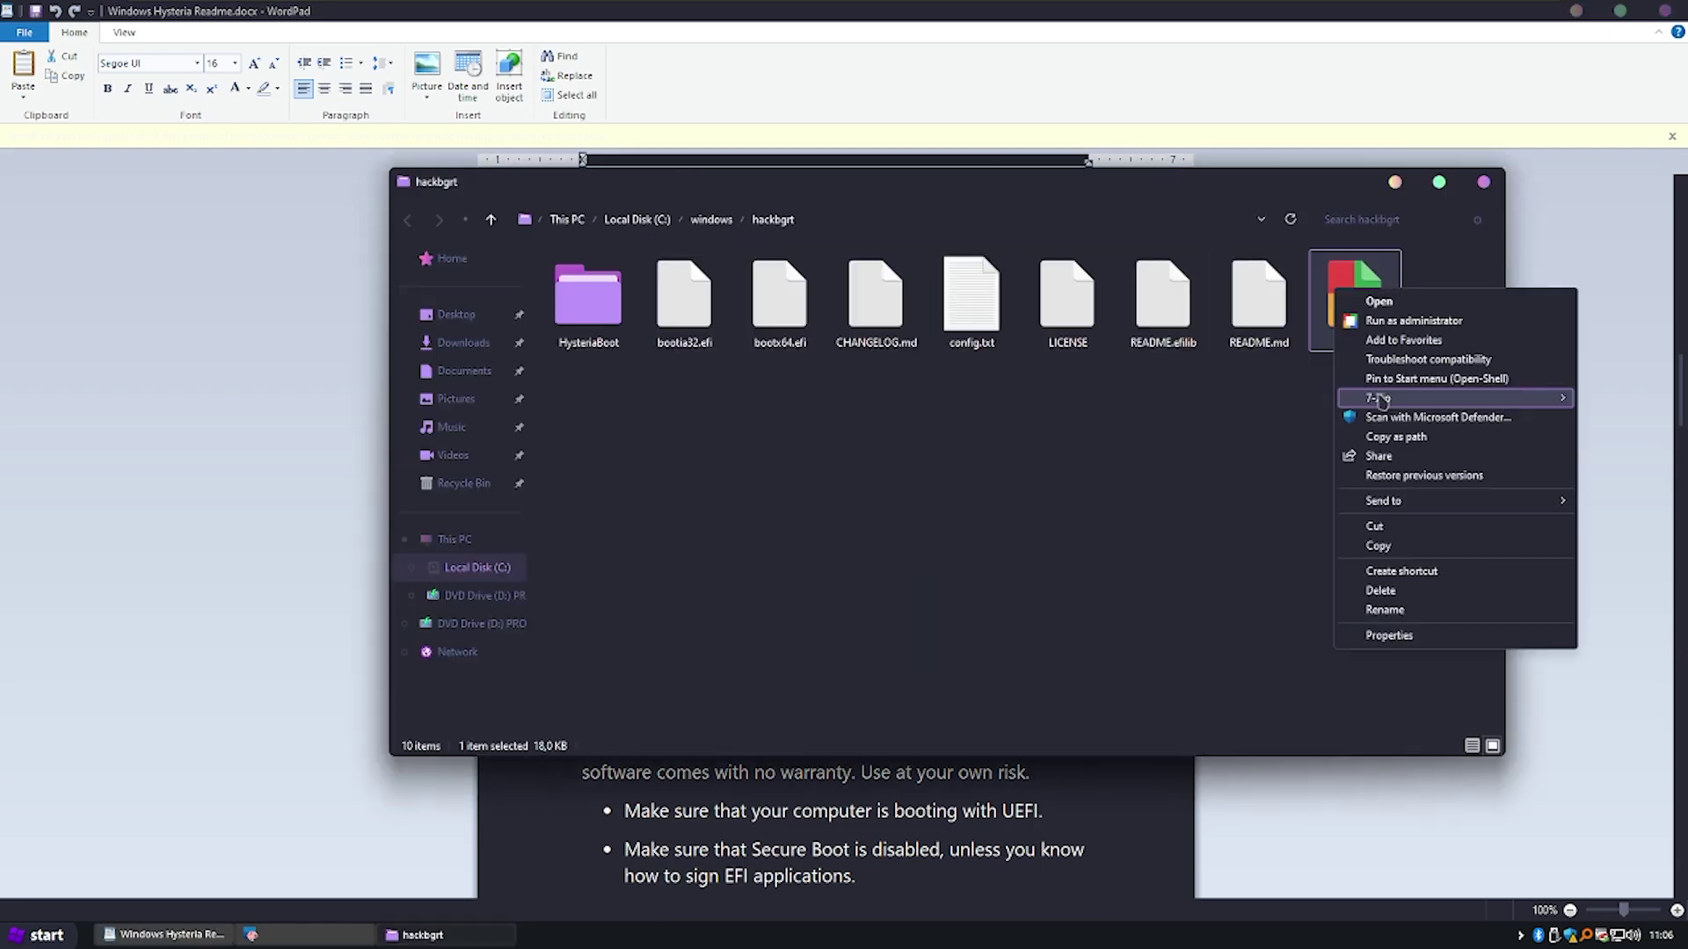
# - Run setup.exe as administrator again and choose the installer's I action to install HackBGRT
pyautogui.click(1413, 208)
pyautogui.hotkey('alt', 'y')
pyautogui.press('i')
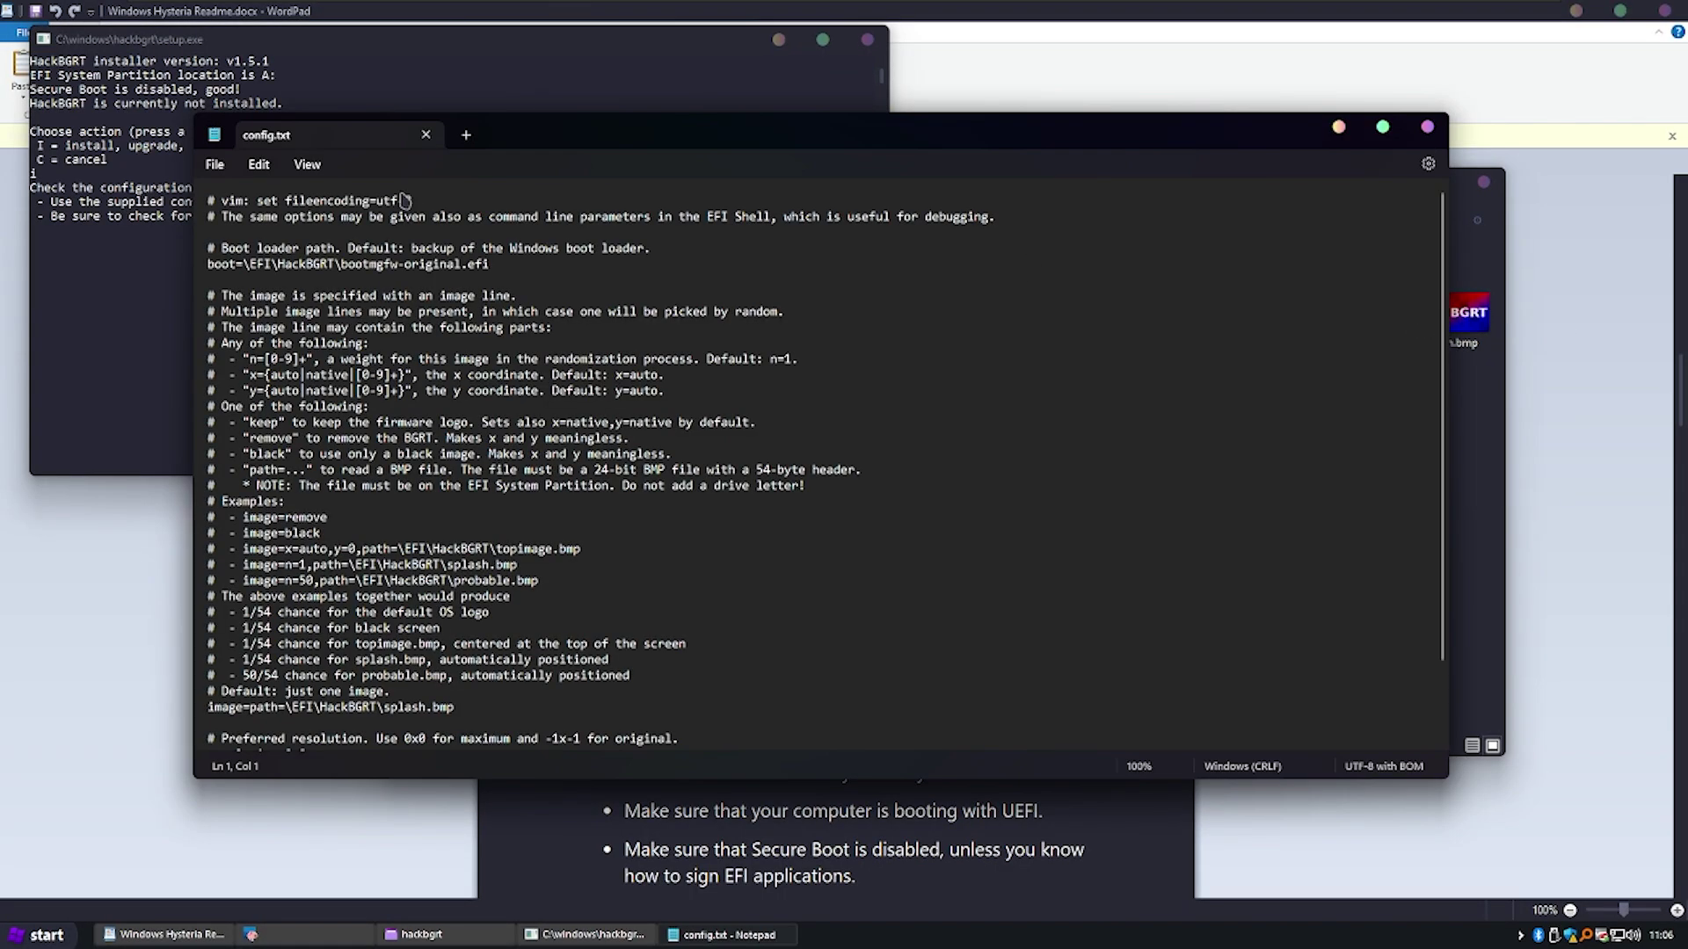
# - Replace the whole text of the installer's config.txt with the Hysteria Boot configuration from the HysteriaBoot folder, following the readme
pyautogui.hotkey('alt', 'Tab')
pyautogui.click(981, 499)
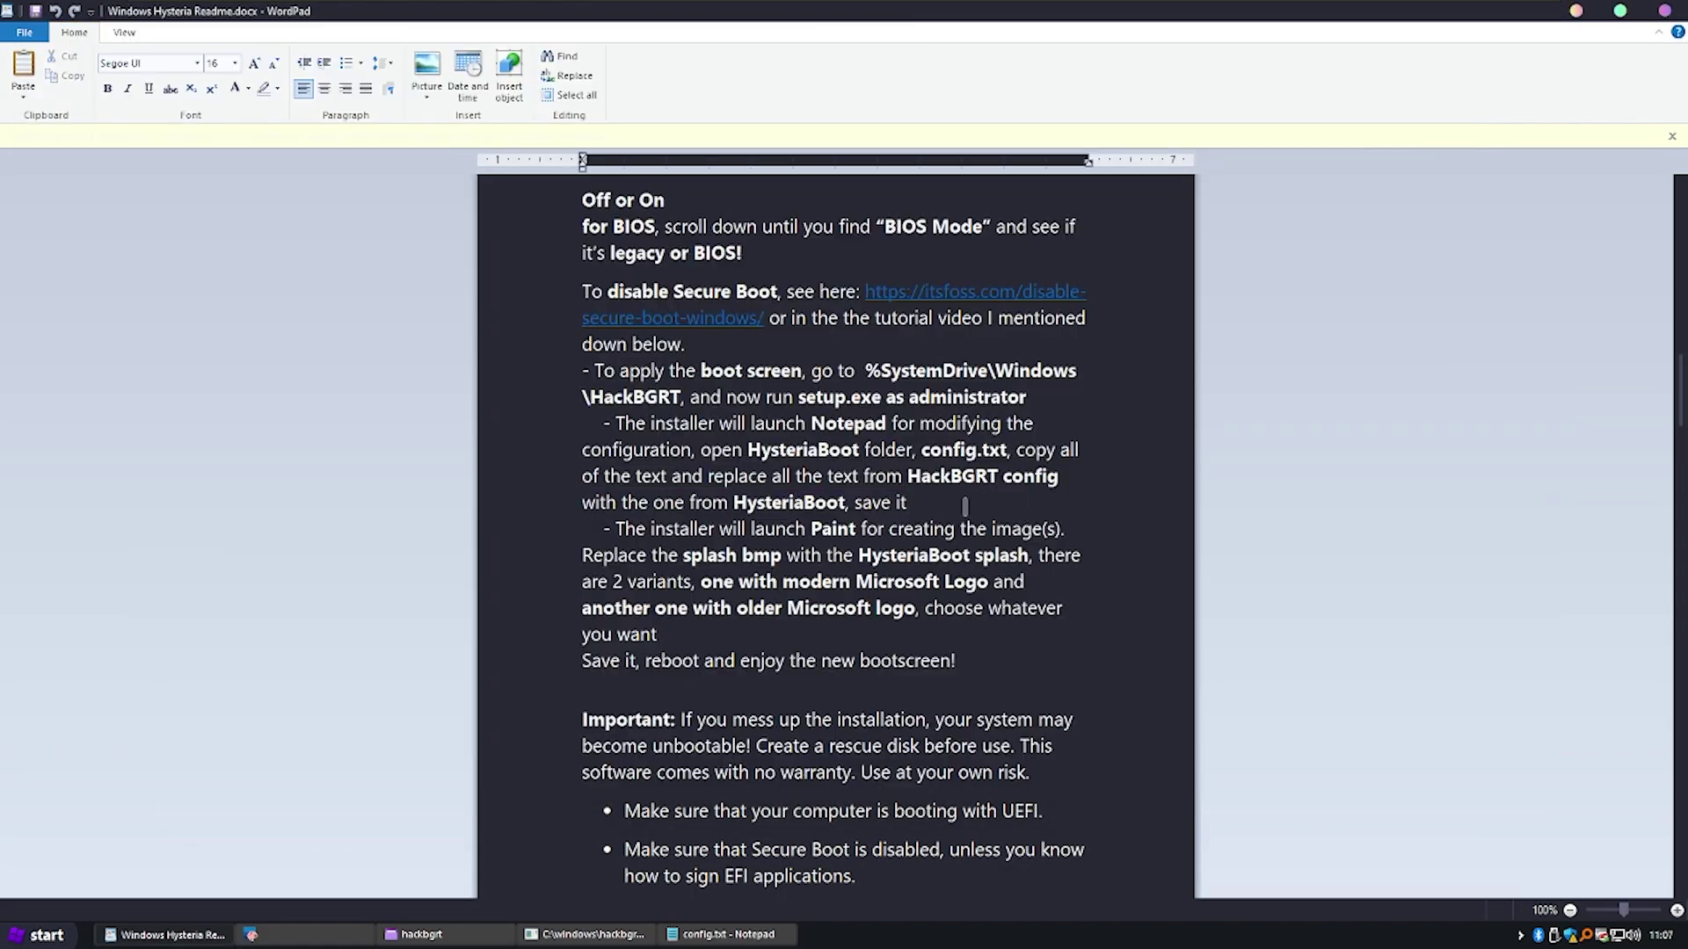
pyautogui.hotkey('alt', 'Tab')
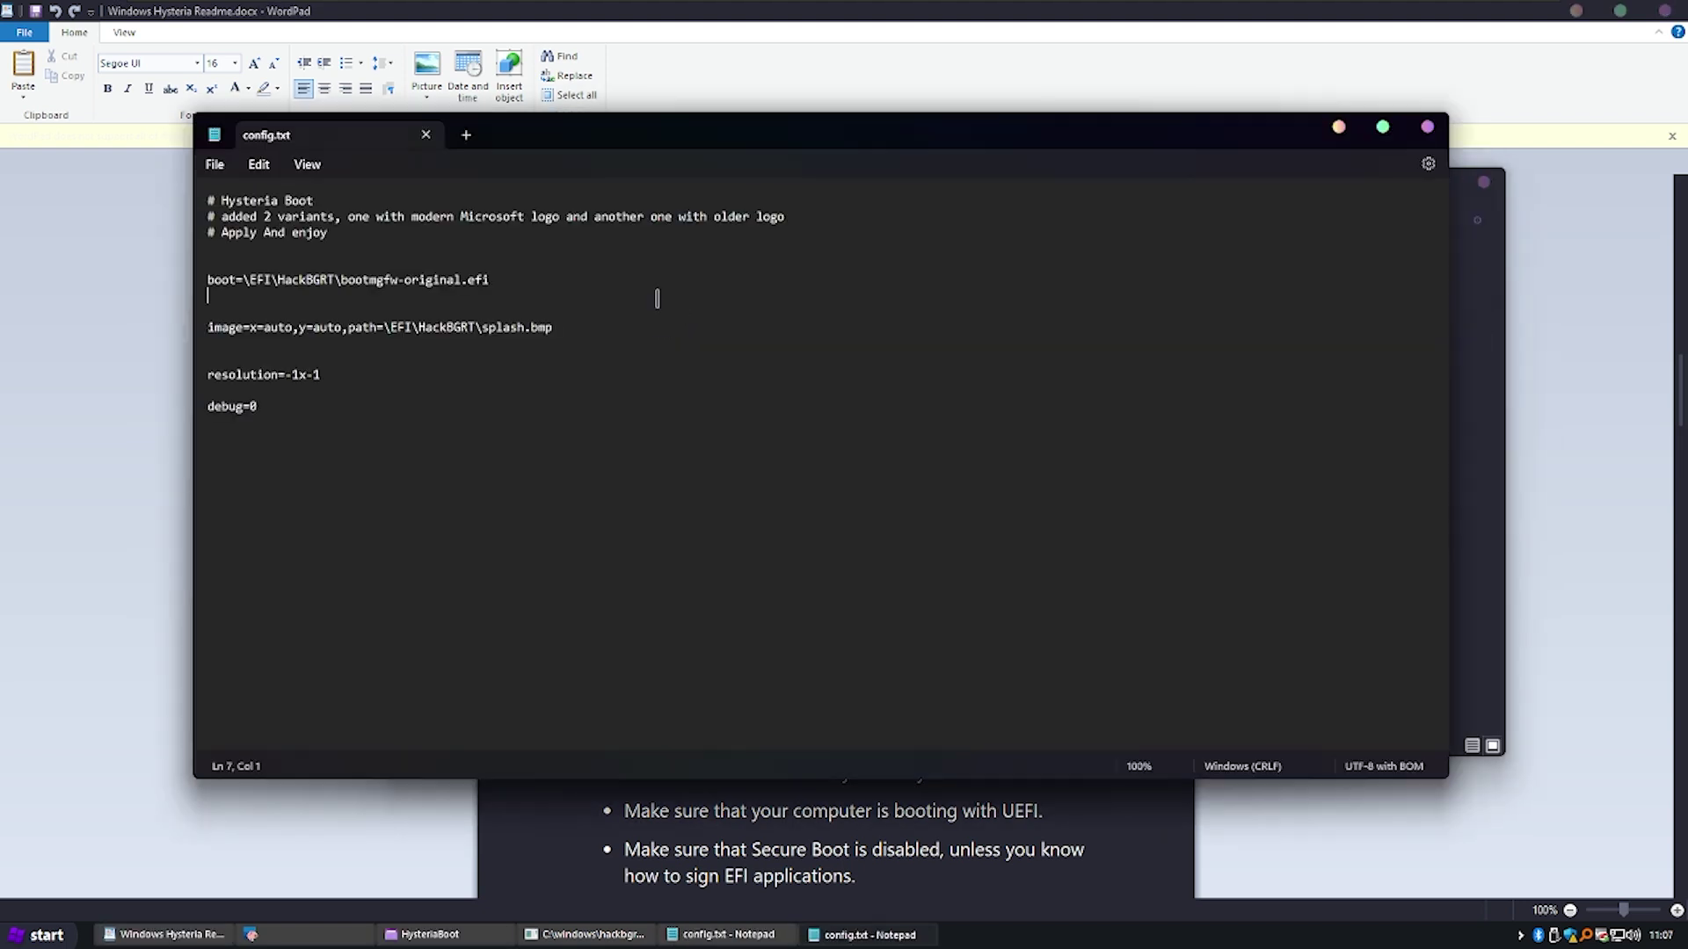
pyautogui.hotkey('ctrl', 'a')
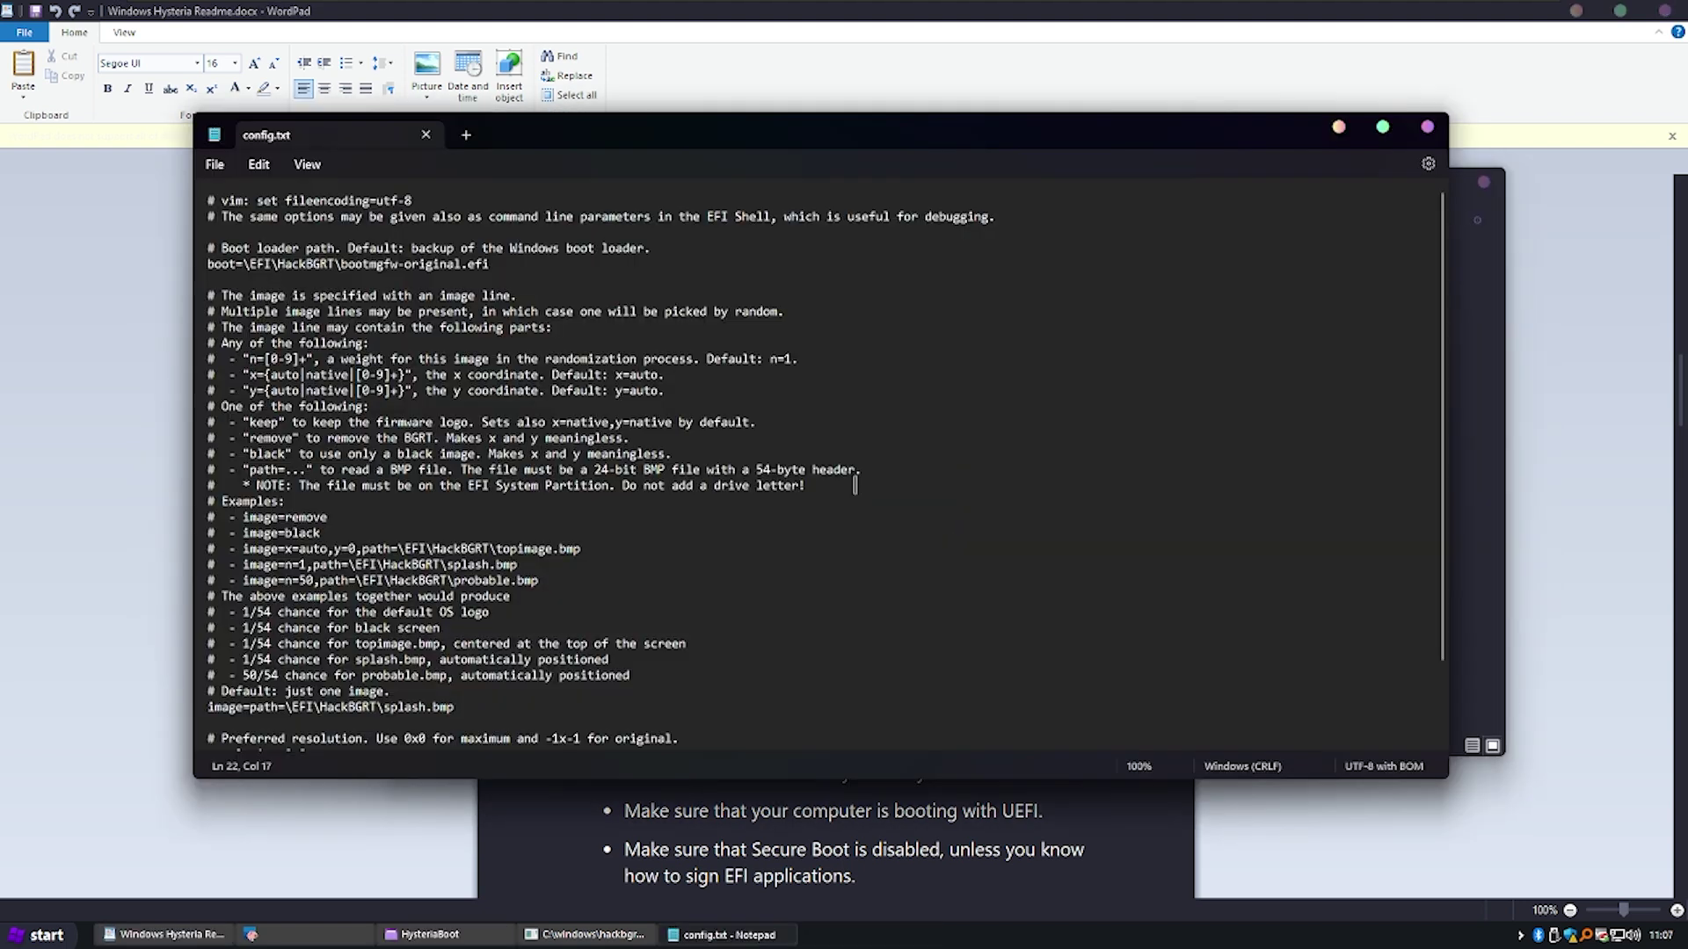
pyautogui.hotkey('ctrl', 'a')
pyautogui.write('# Hysteria Boot # added 2 variants, one with modern Microsoft logo and another one with older logo # Apply And enjoy   boot=\\EFI\\HackBGRT\\bootmgfw-original.efi   image=x=auto,y=auto,path=\\EFI\\HackBGRT\\splash.bmp   resolution=-1x-1  debug=0')
pyautogui.click(552, 276)
pyautogui.hotkey('alt', 'Tab')
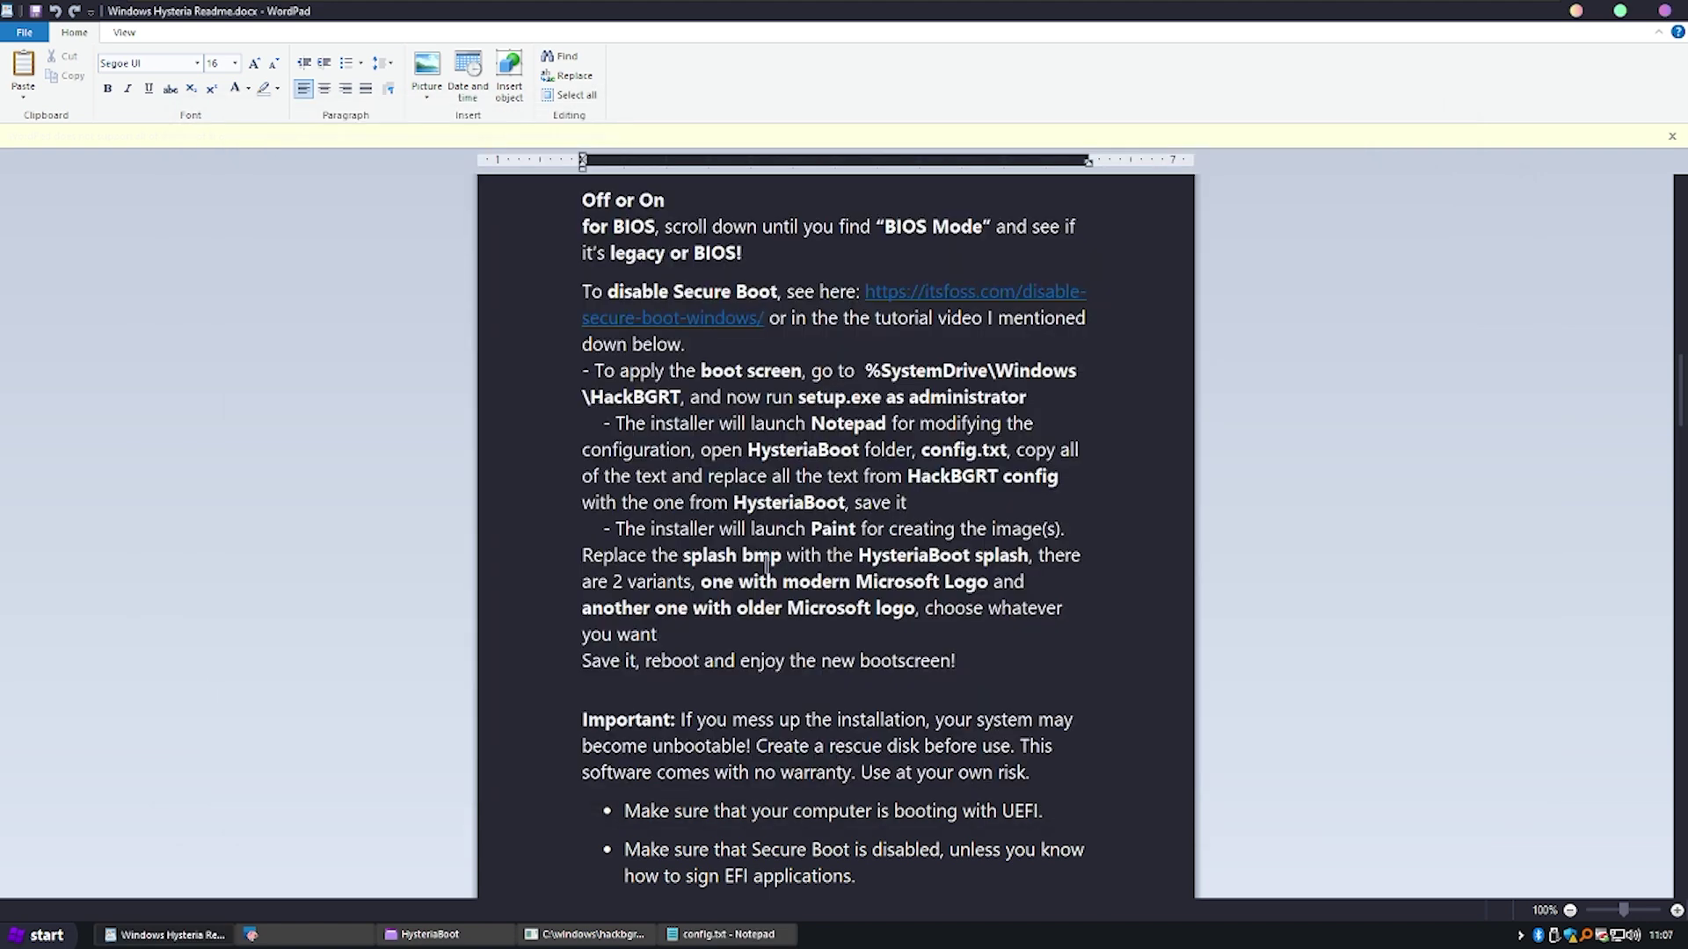
pyautogui.hotkey('alt', 'Tab')
pyautogui.click(859, 466)
# - Start opening a picture in Paint and browse to the EFI\HackBGRT folder on Local Disk (A:)
pyautogui.hotkey('alt', 'Tab')
pyautogui.hotkey('alt', 'f')
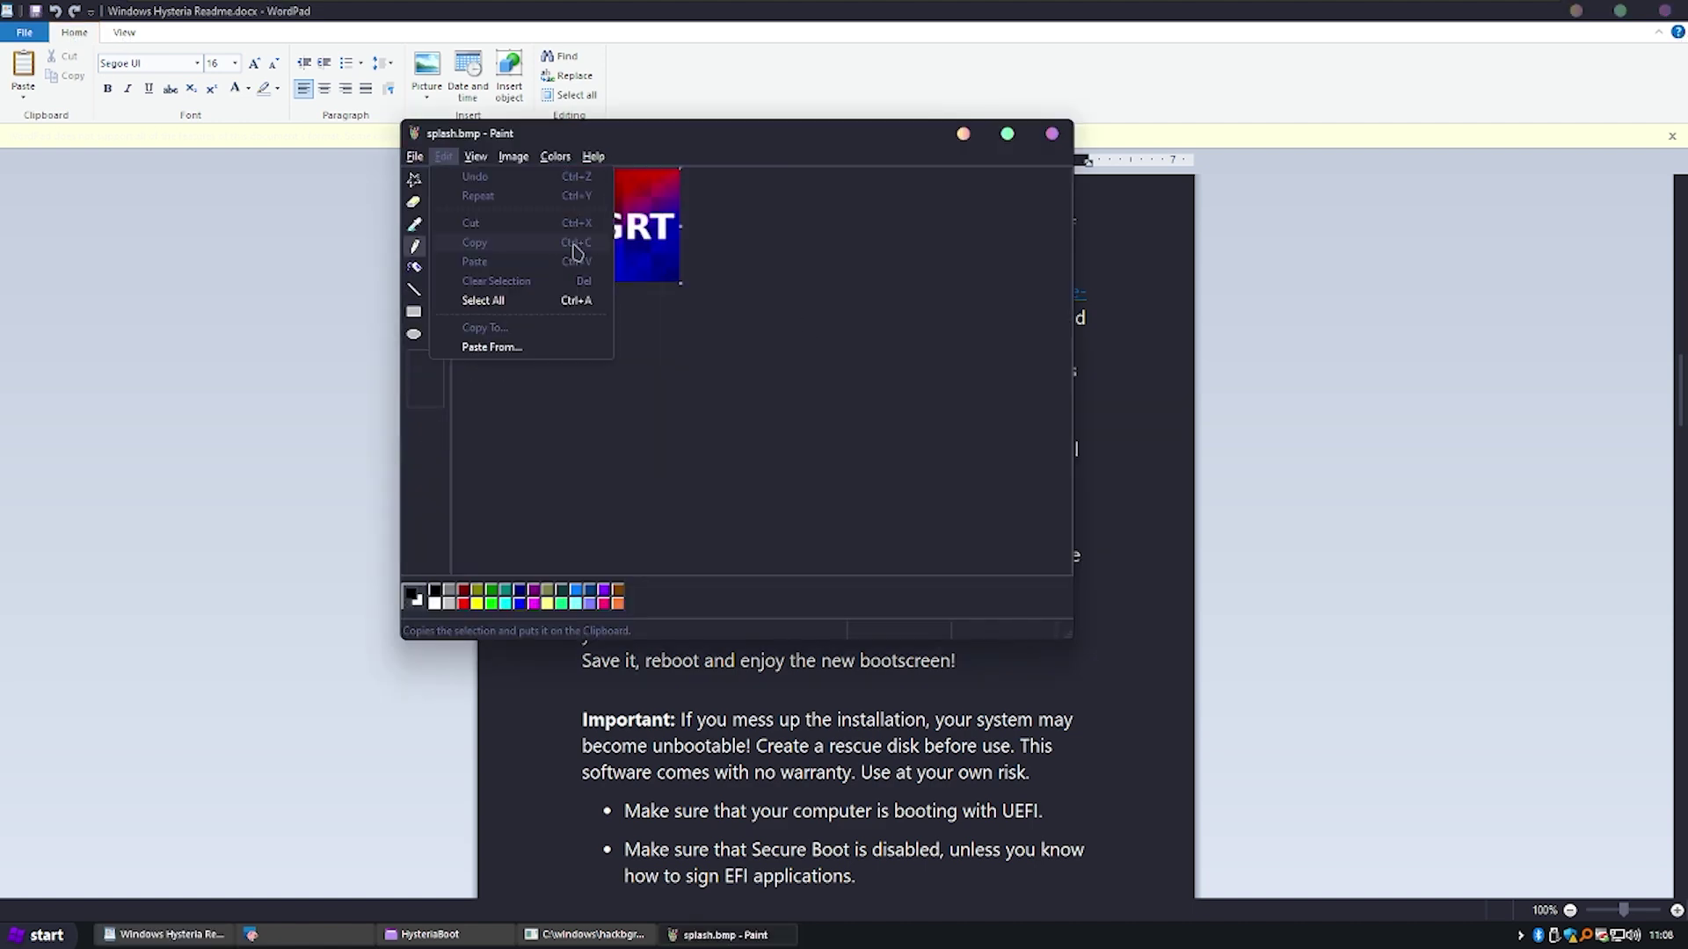
pyautogui.click(471, 198)
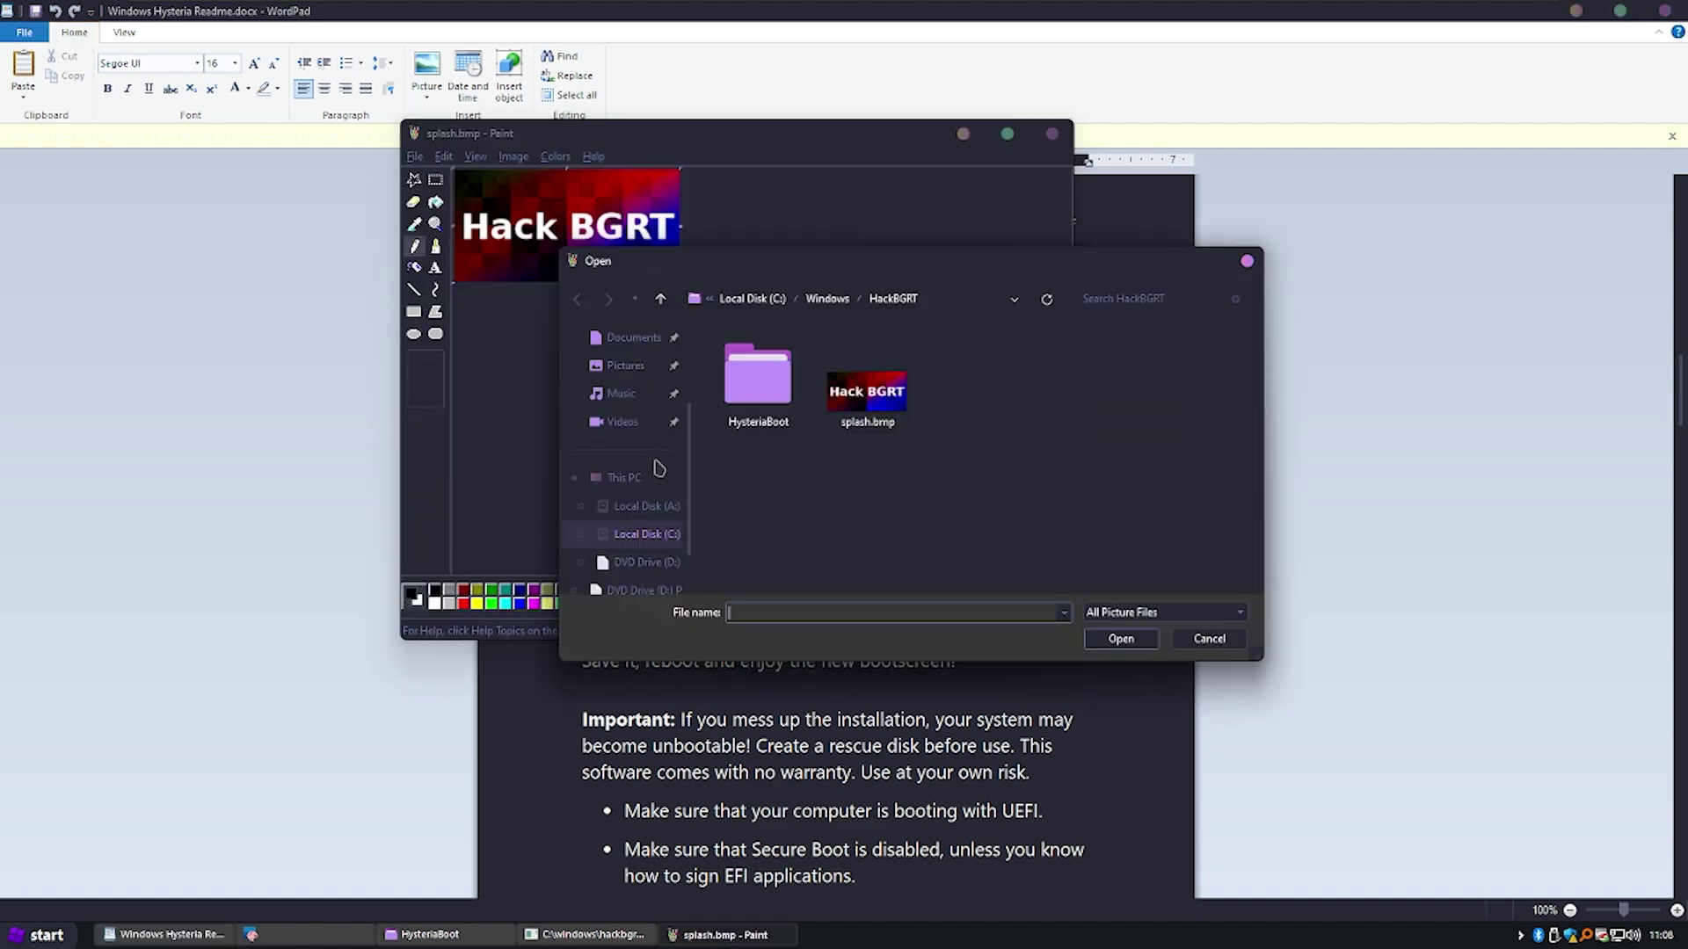
pyautogui.click(642, 423)
pyautogui.doubleClick(895, 396)
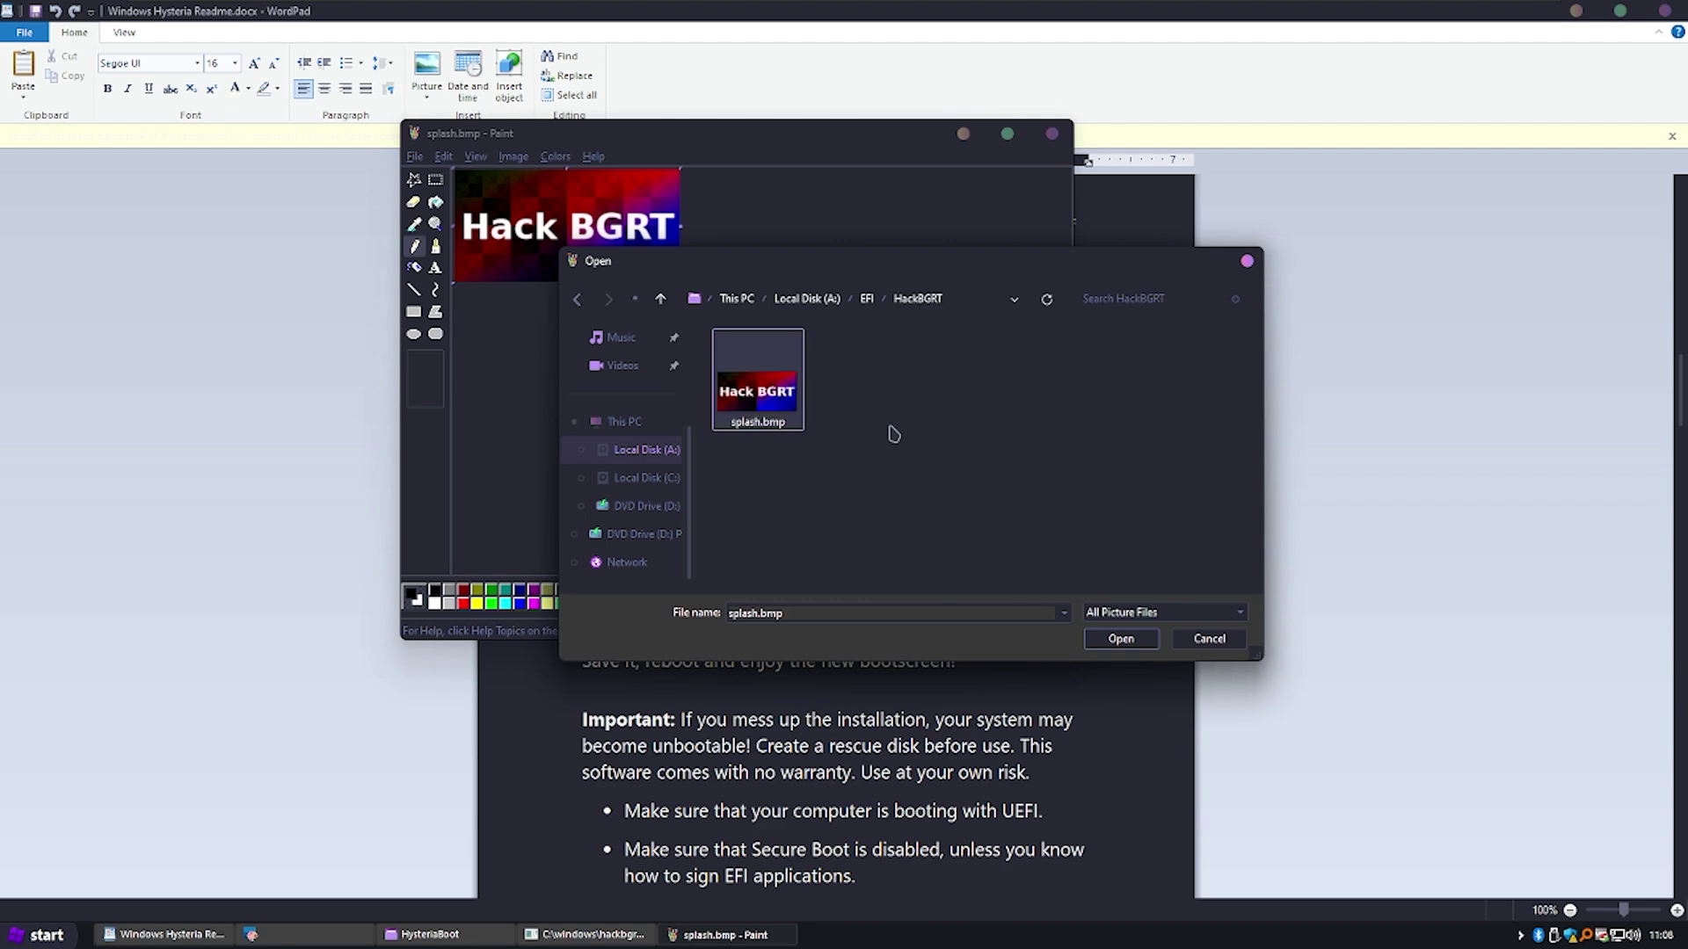
# - Replace splash.bmp in A:\EFI\HackBGRT with a copy of Hysteria (with old Microsoft logo).bmp from HysteriaBoot, renamed splash
pyautogui.hotkey('alt', 'Tab')
pyautogui.press('Right')
pyautogui.press('Right')
pyautogui.hotkey('ctrl', 'c')
pyautogui.hotkey('alt', 'Tab')
pyautogui.hotkey('ctrl', 'v')
pyautogui.press('Left')
pyautogui.press('Delete')
pyautogui.press('Right')
pyautogui.press('F2')
pyautogui.write('splash')
pyautogui.click(1007, 379)
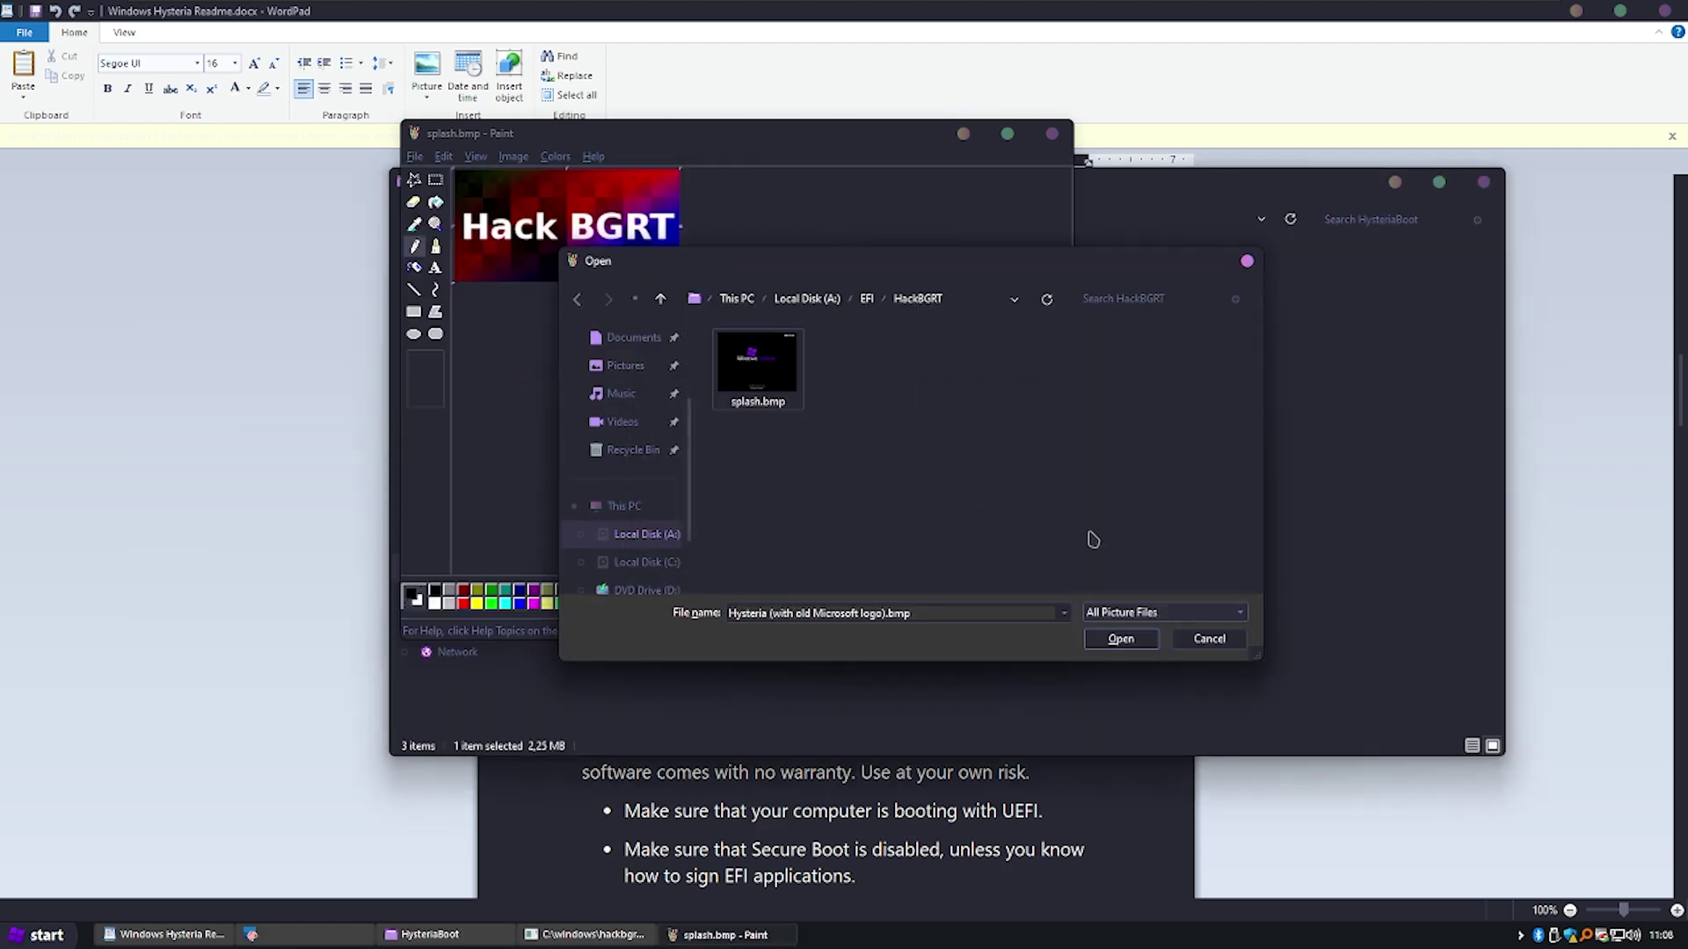
# - Using Paint's Save As dialog, delete splash.bmp, paste the Hysteria bitmap again and rename it splash
pyautogui.press('Escape')
pyautogui.click(415, 156)
pyautogui.click(414, 157)
pyautogui.click(415, 156)
pyautogui.click(444, 232)
pyautogui.click(785, 402)
pyautogui.press('Delete')
pyautogui.press('Return')
pyautogui.hotkey('alt', 'Tab')
pyautogui.hotkey('alt', 'Tab')
pyautogui.hotkey('ctrl', 'v')
pyautogui.press('F2')
pyautogui.write('splash')
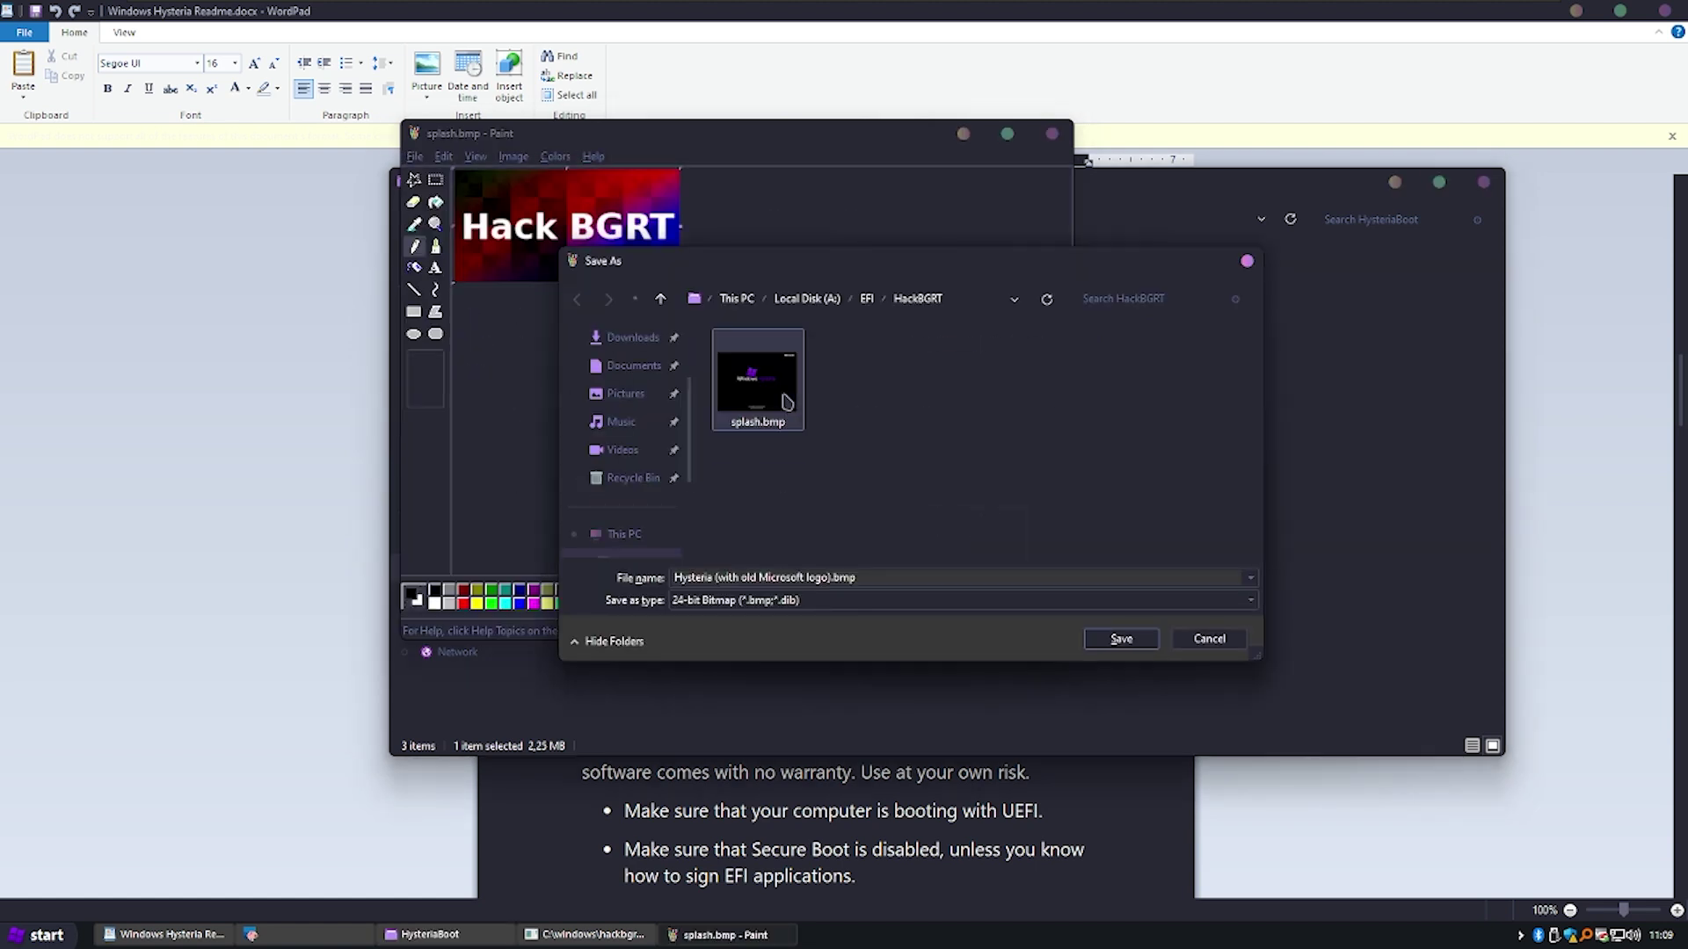
# - Delete the surplus bitmap in A:\EFI\HackBGRT and open the folder's splash.bmp in Paint
pyautogui.click(1135, 641)
pyautogui.click(415, 157)
pyautogui.click(531, 242)
pyautogui.click(761, 407)
pyautogui.press('Delete')
pyautogui.doubleClick(774, 402)
pyautogui.click(895, 473)
pyautogui.hotkey('ctrl', 'o')
pyautogui.doubleClick(756, 356)
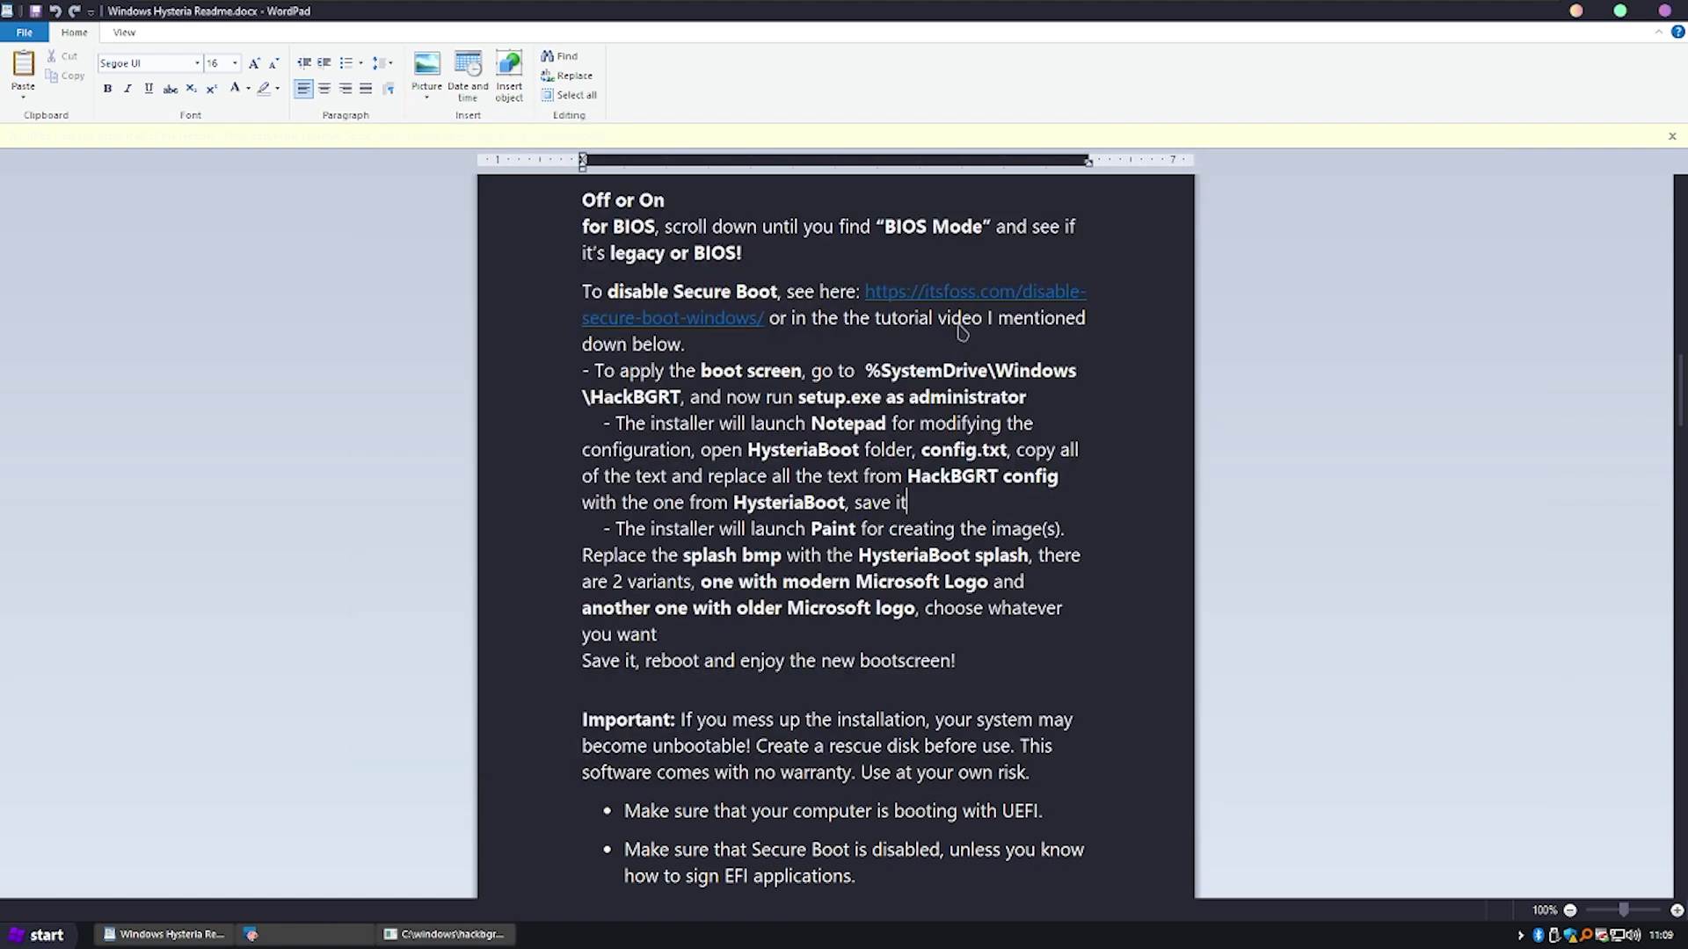
# - Close the readme and the HackBGRT installer, and restart the computer
pyautogui.hotkey('alt', 'F4')
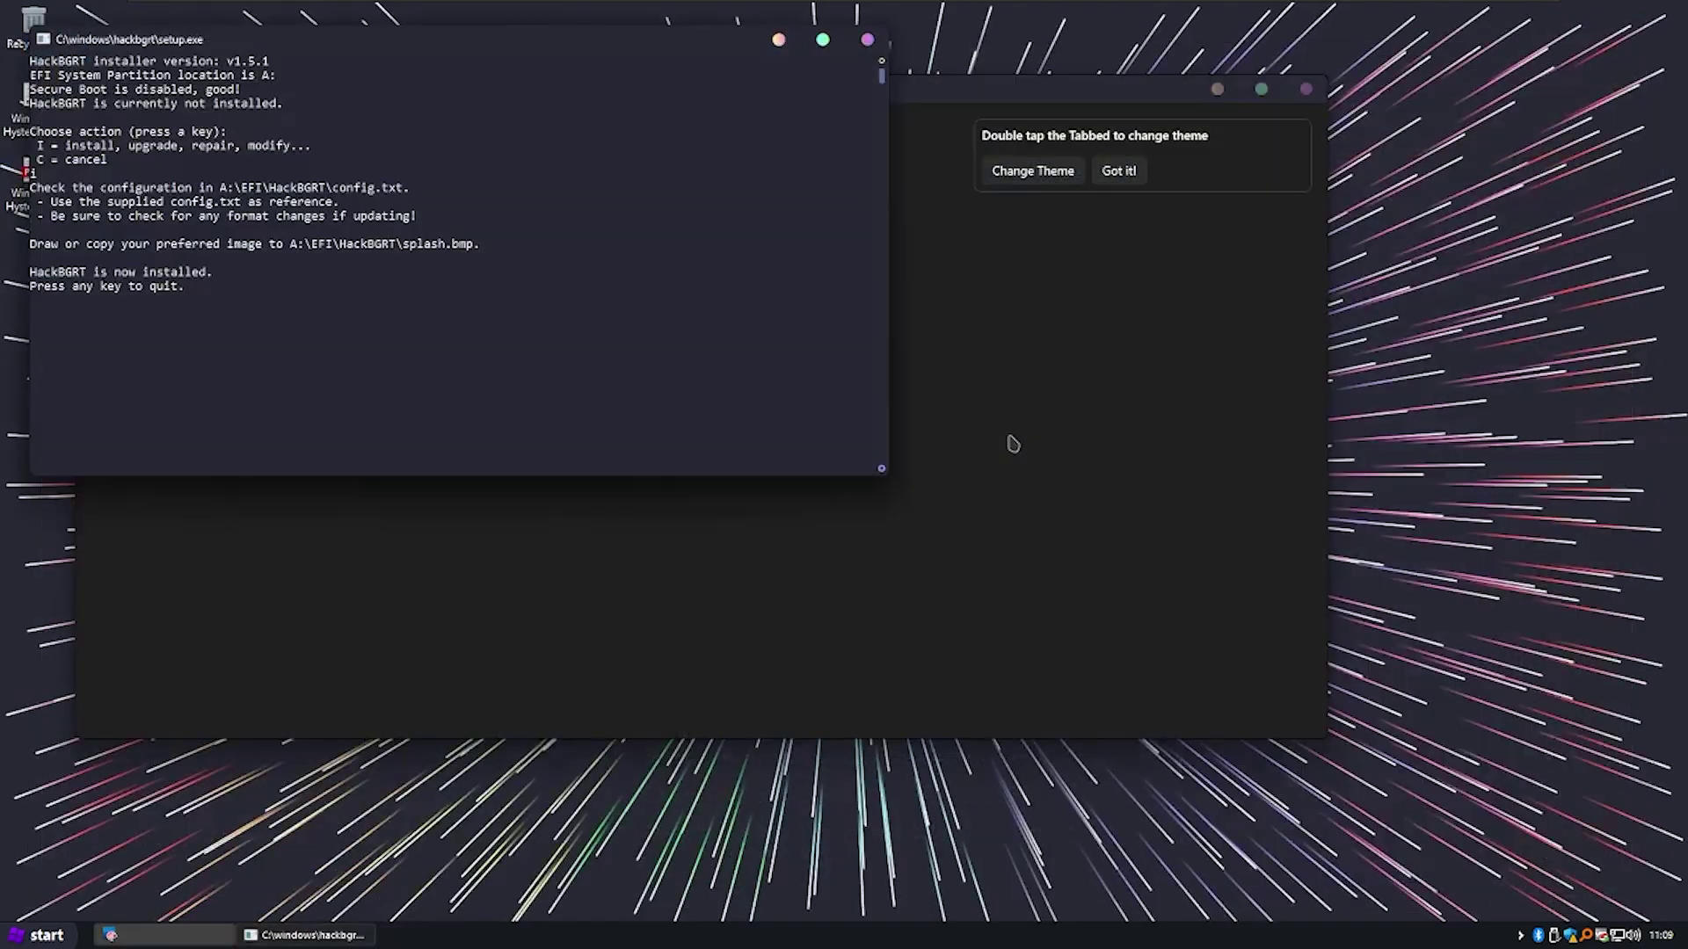
pyautogui.press('Return')
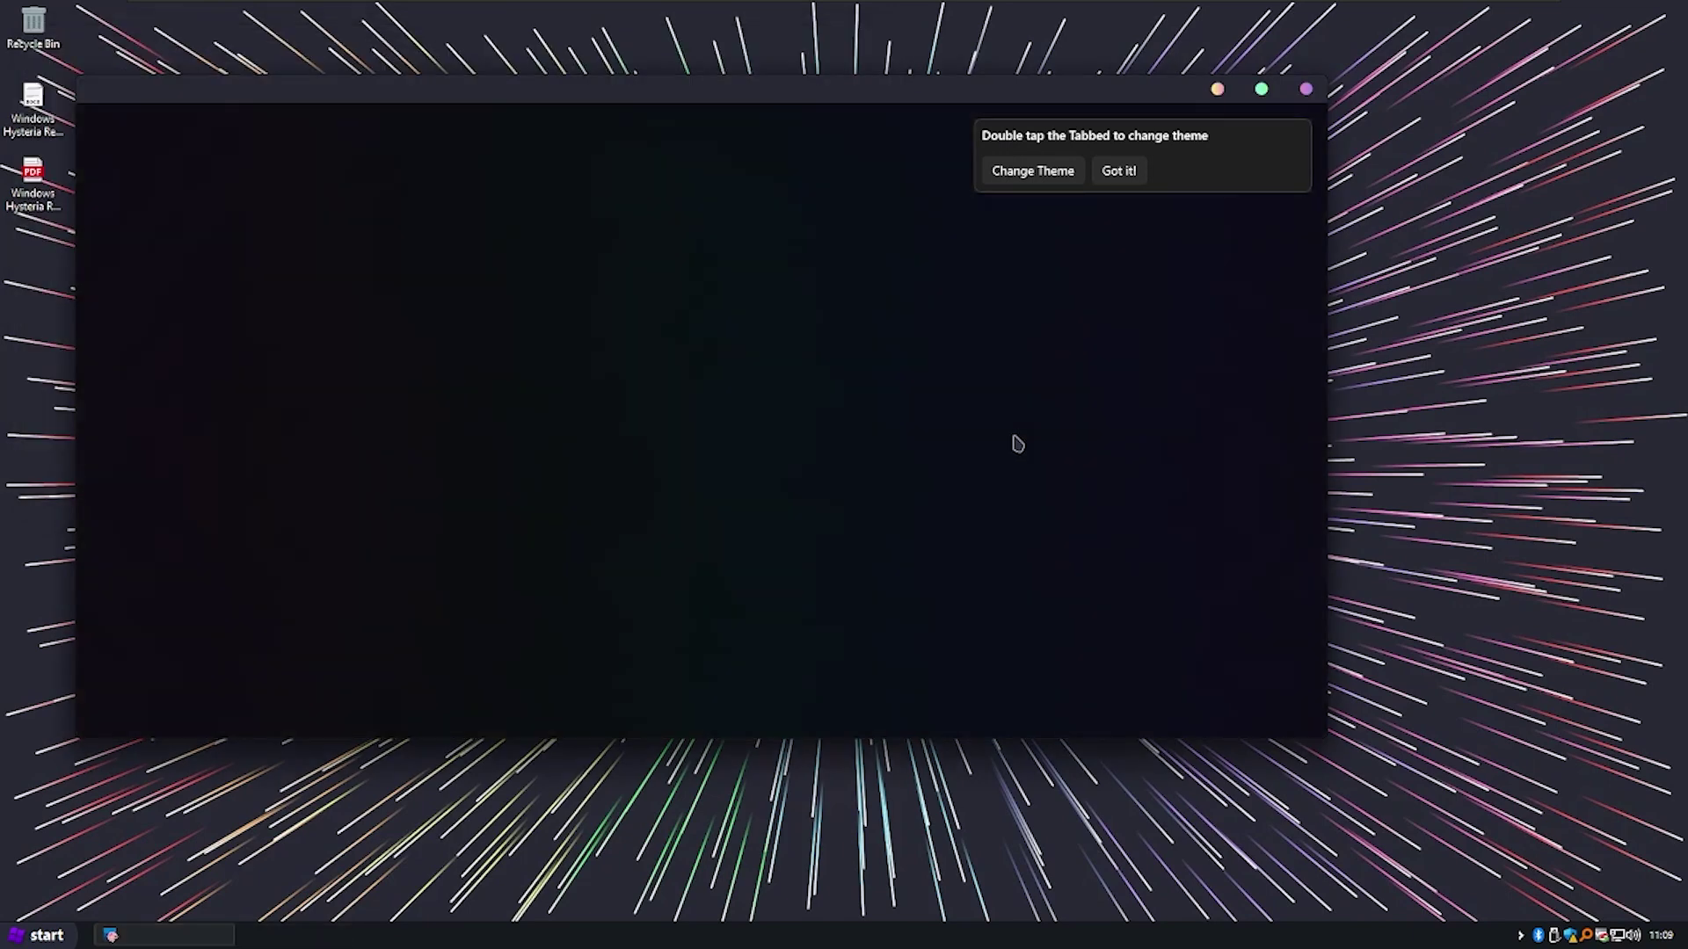
pyautogui.press('super')
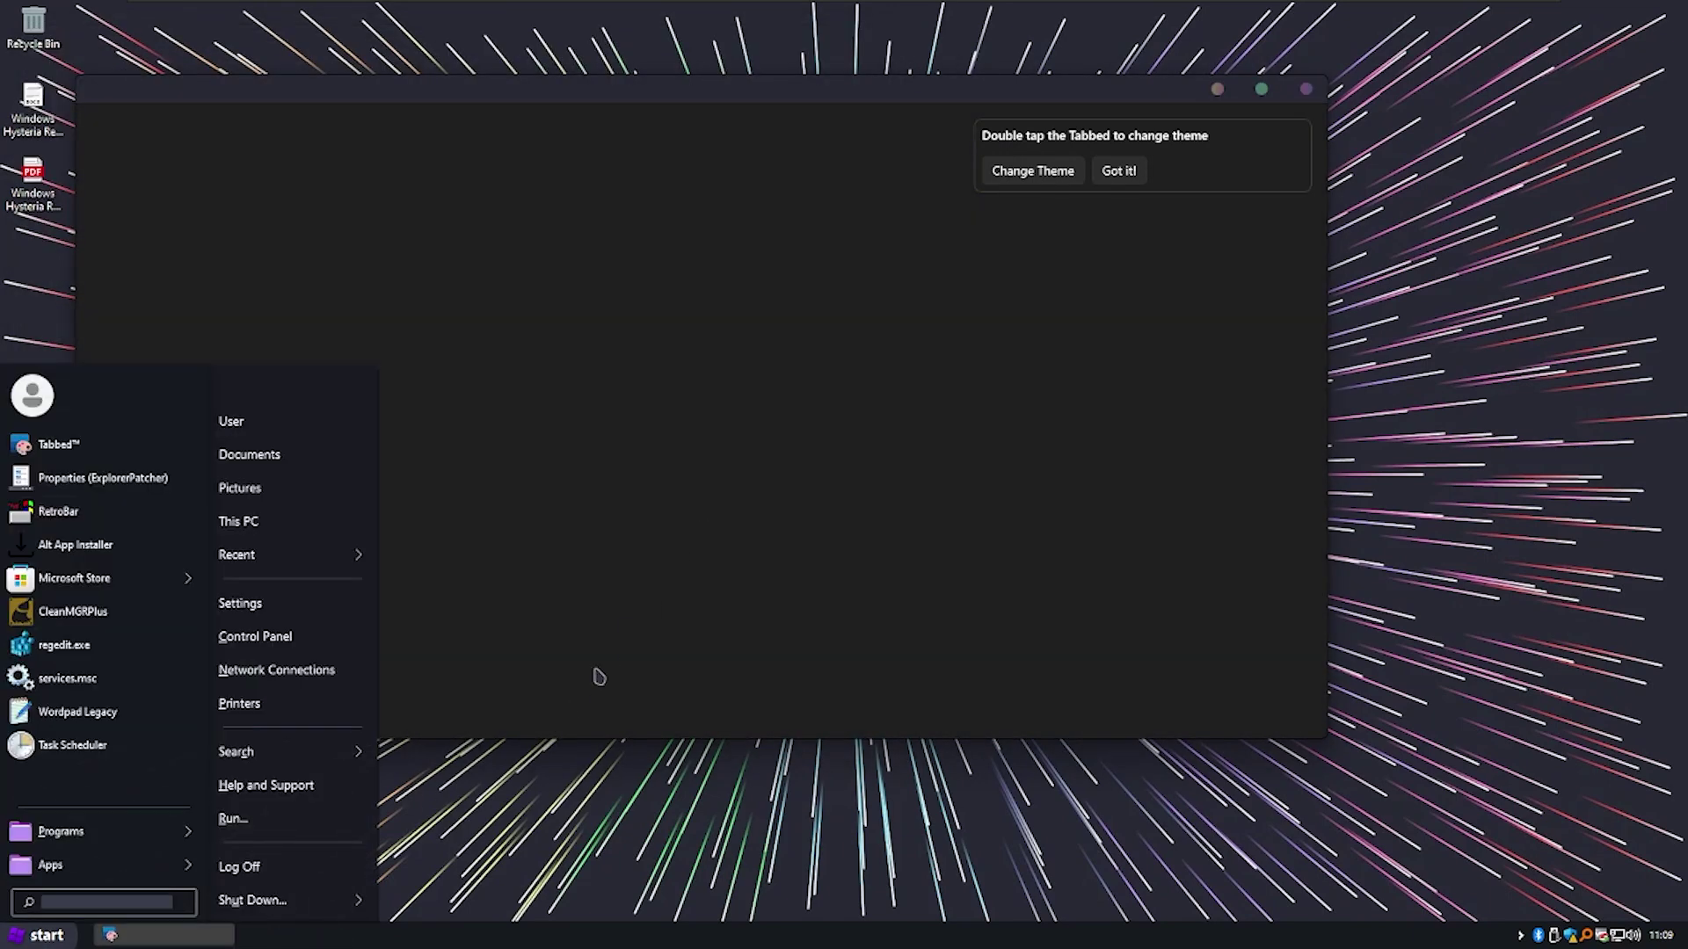
pyautogui.click(299, 897)
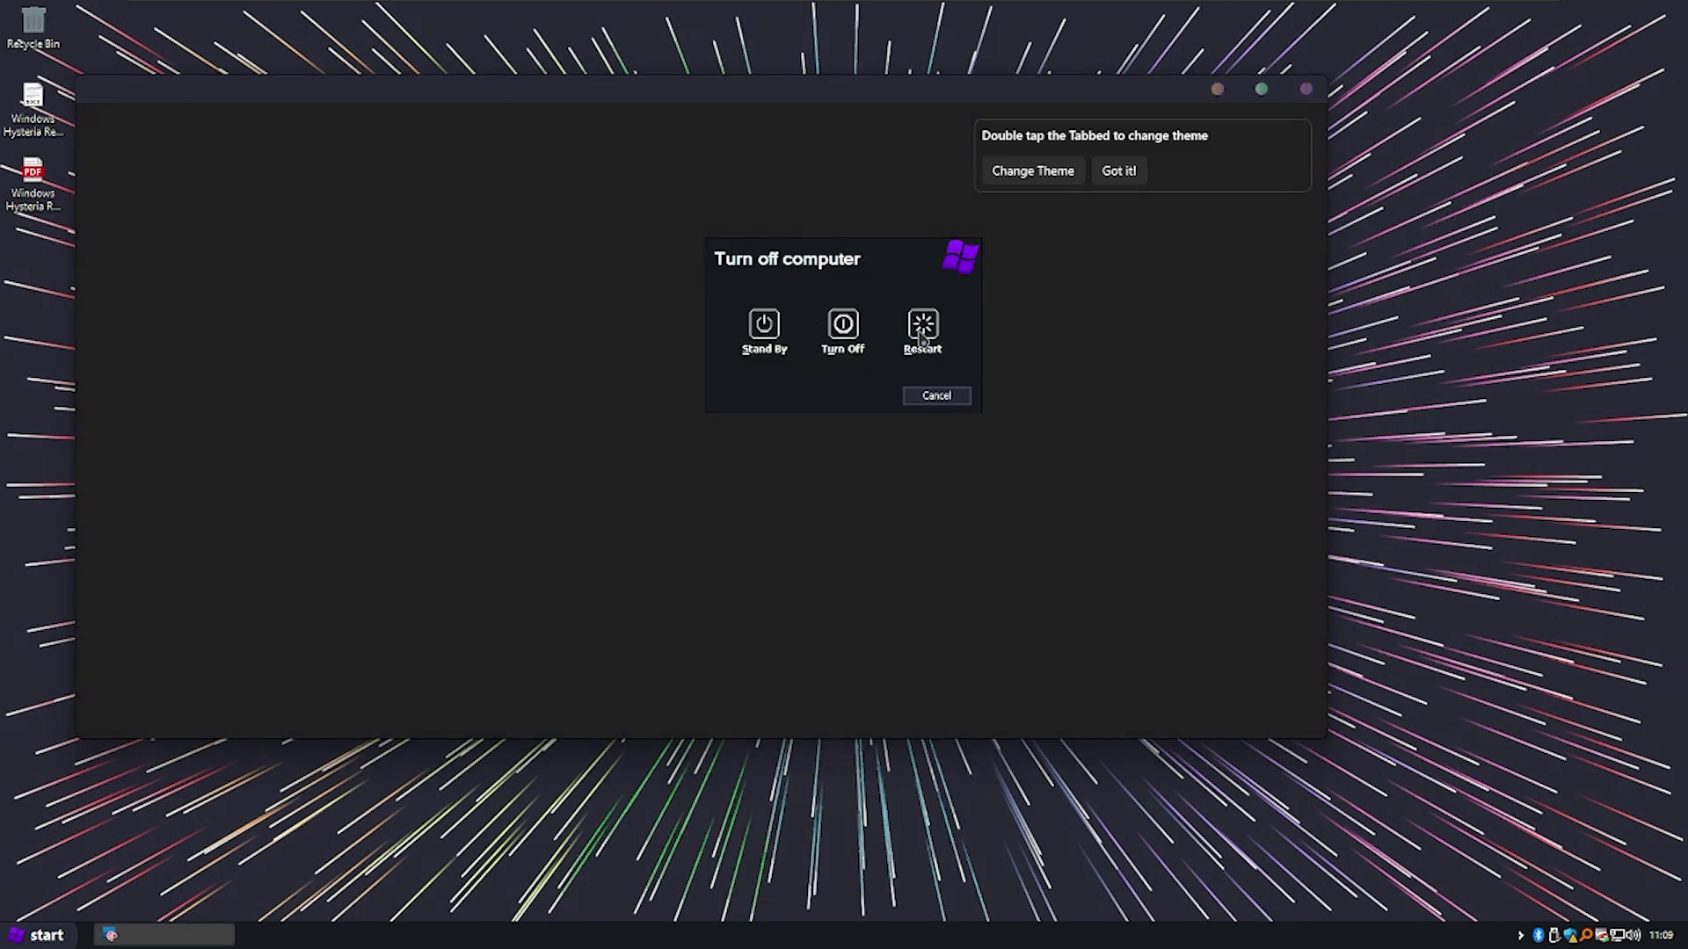
pyautogui.click(922, 327)
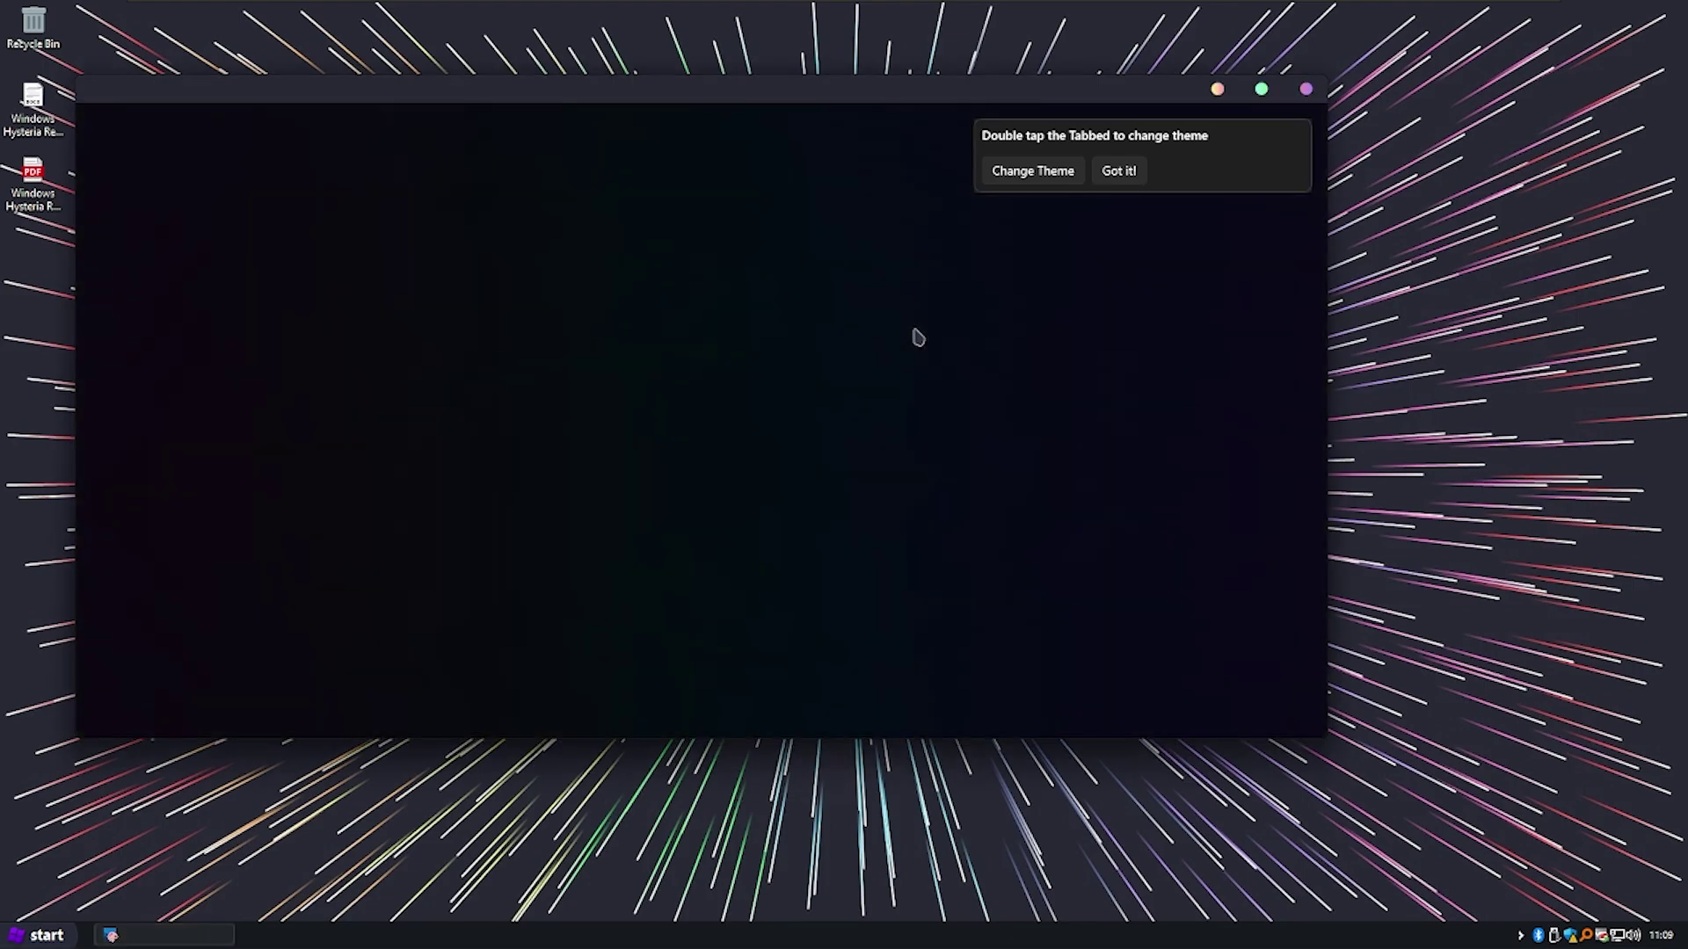